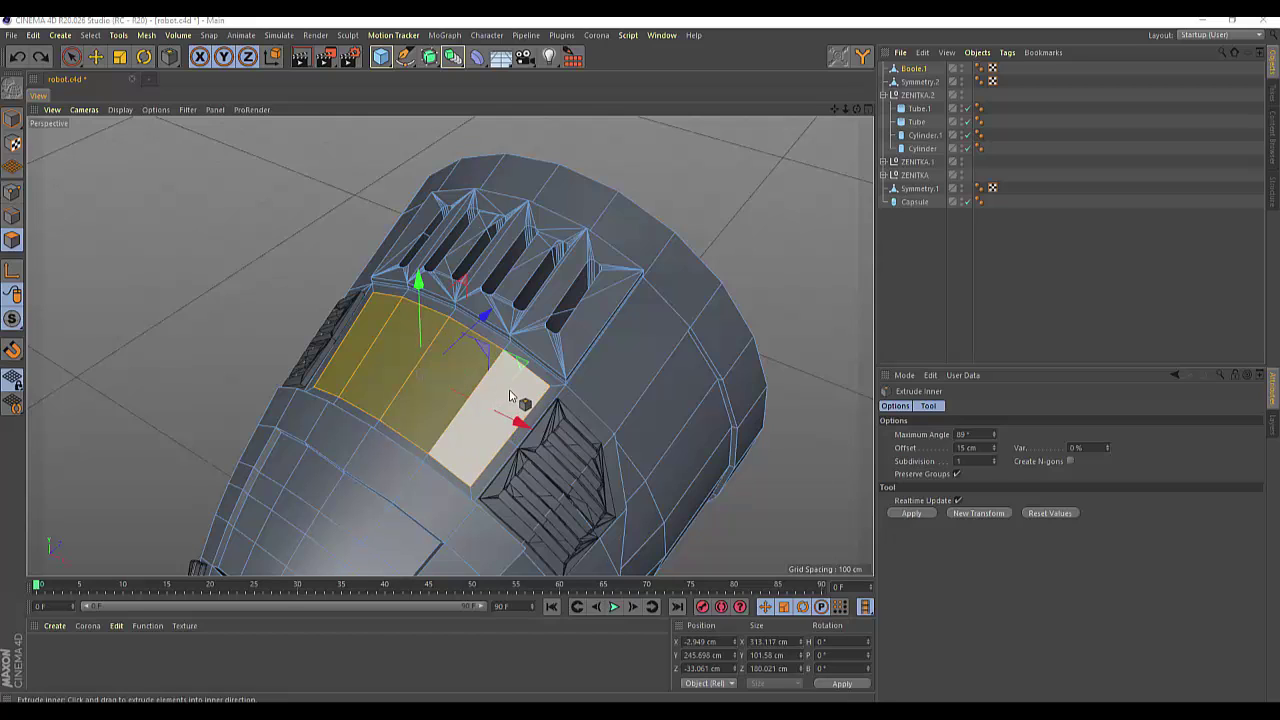
Step: Inner-extrude the selected panel polygons beside the vent into an inset stepped plate
drag(420, 278, 415, 283)
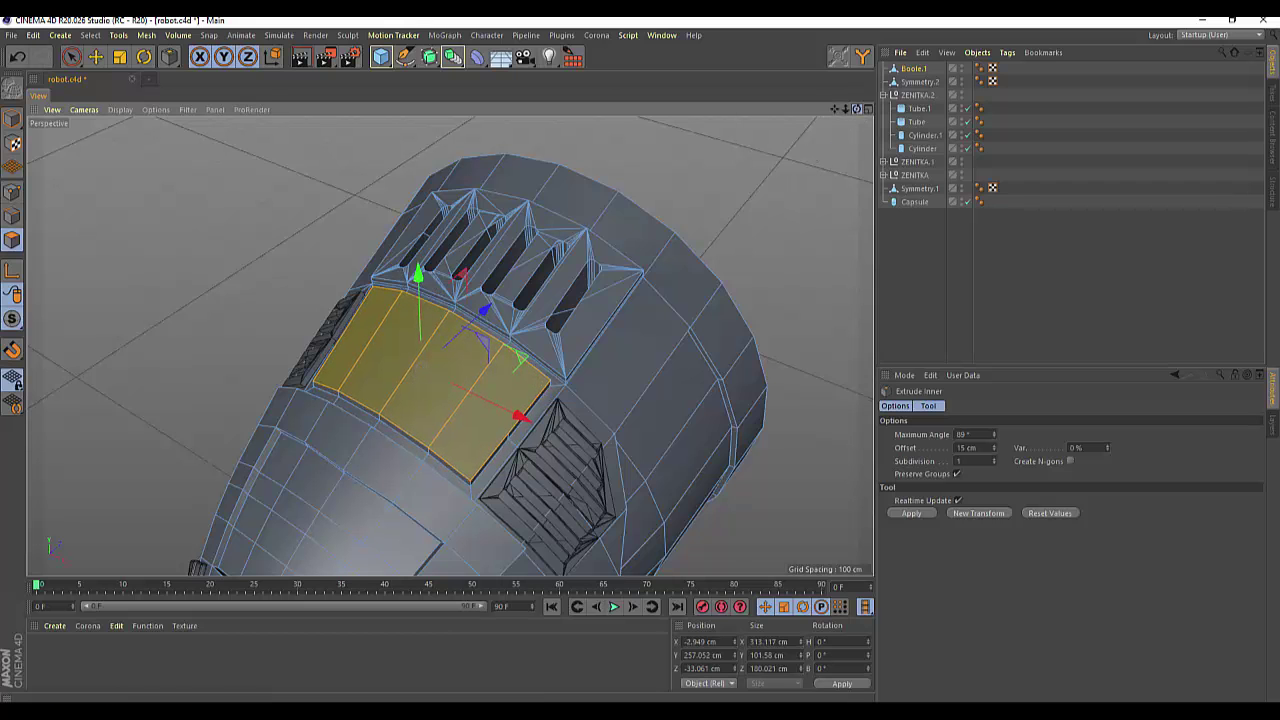
drag(856, 108, 496, 297)
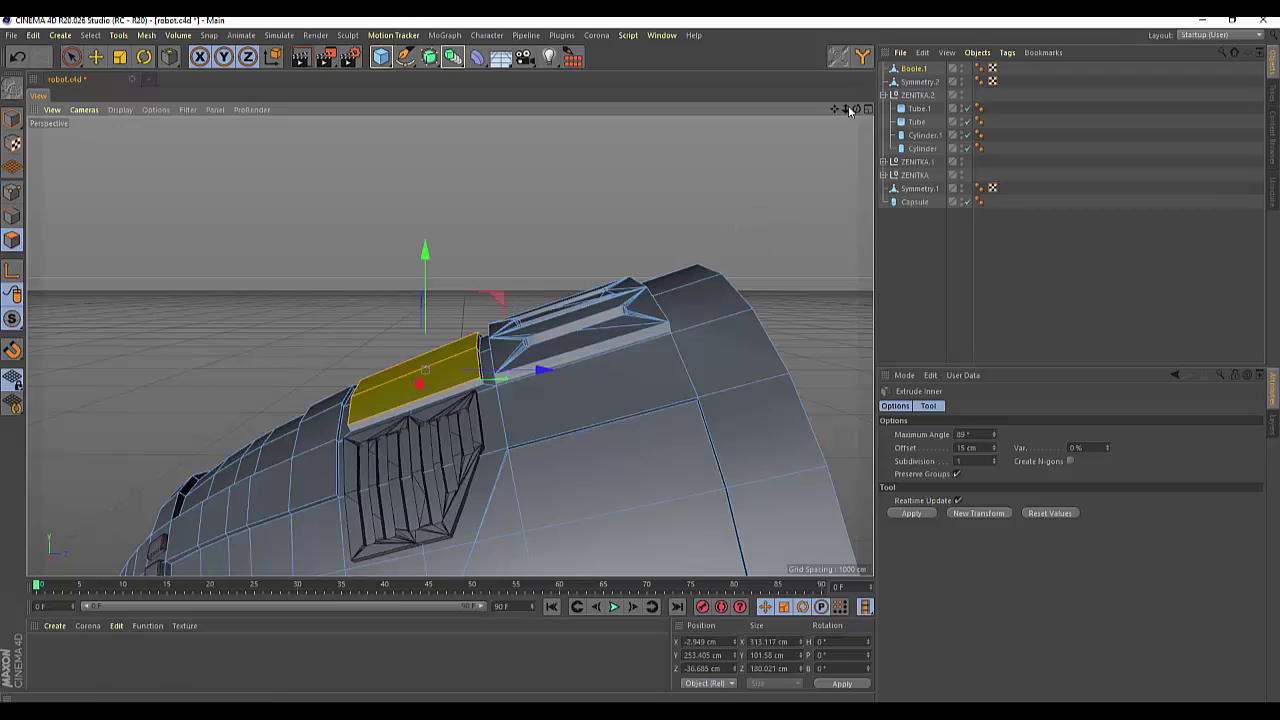
drag(856, 108, 450, 346)
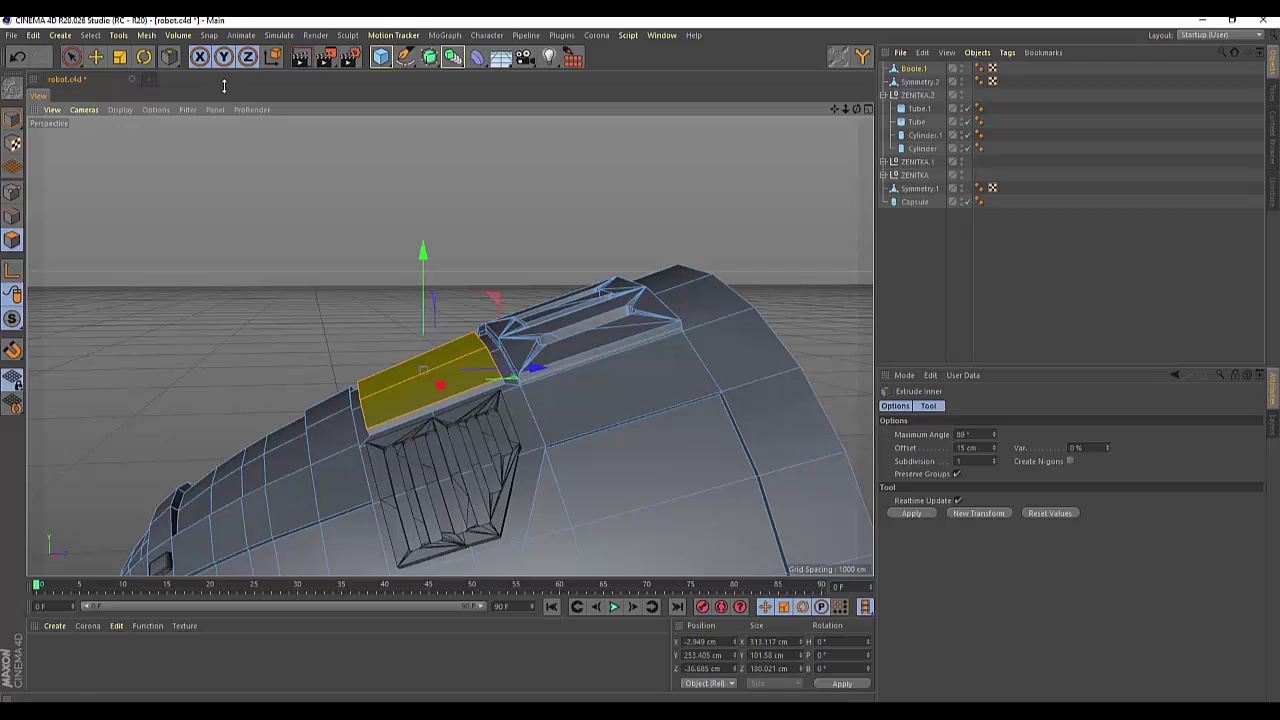
click(95, 57)
click(184, 181)
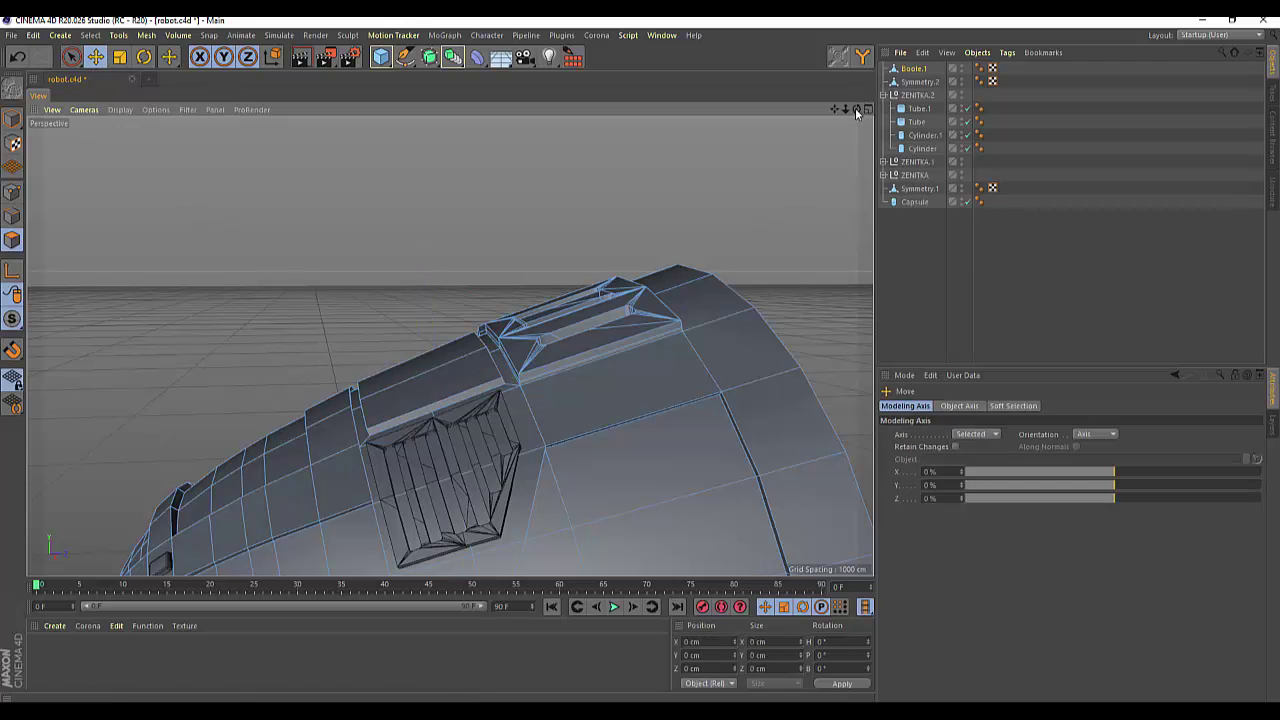
drag(856, 108, 450, 346)
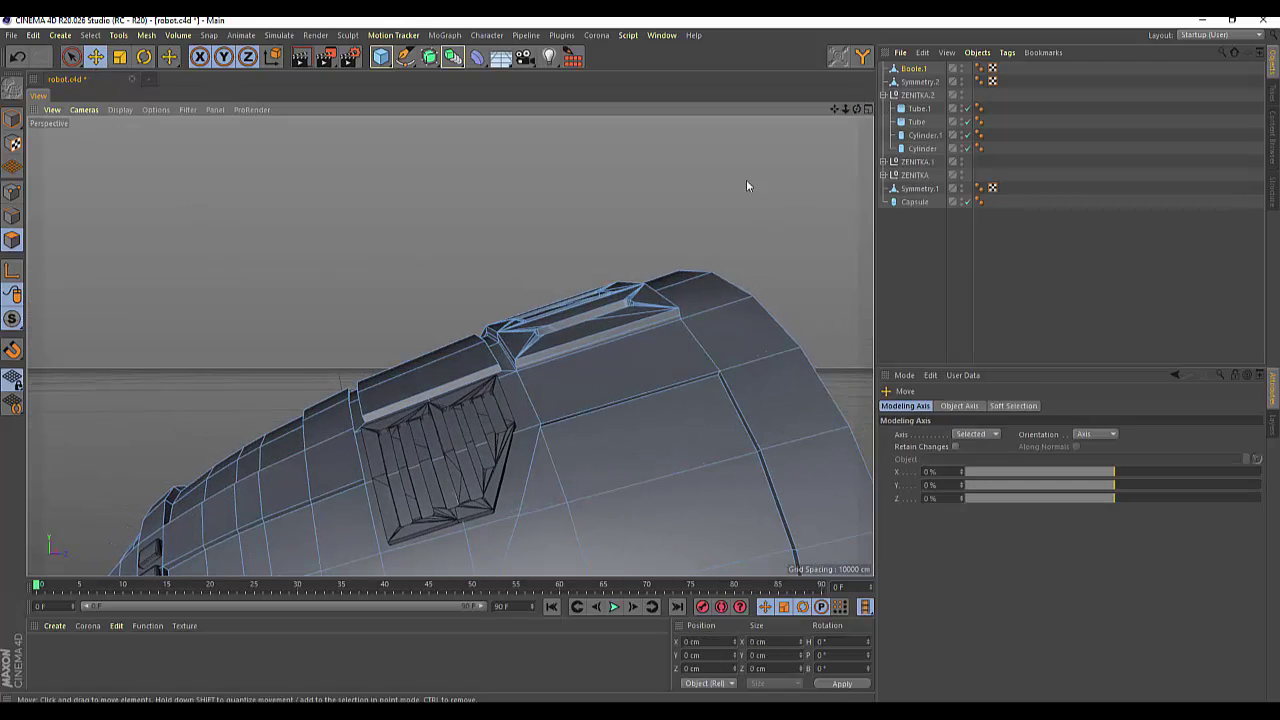
drag(856, 108, 664, 239)
drag(856, 108, 450, 346)
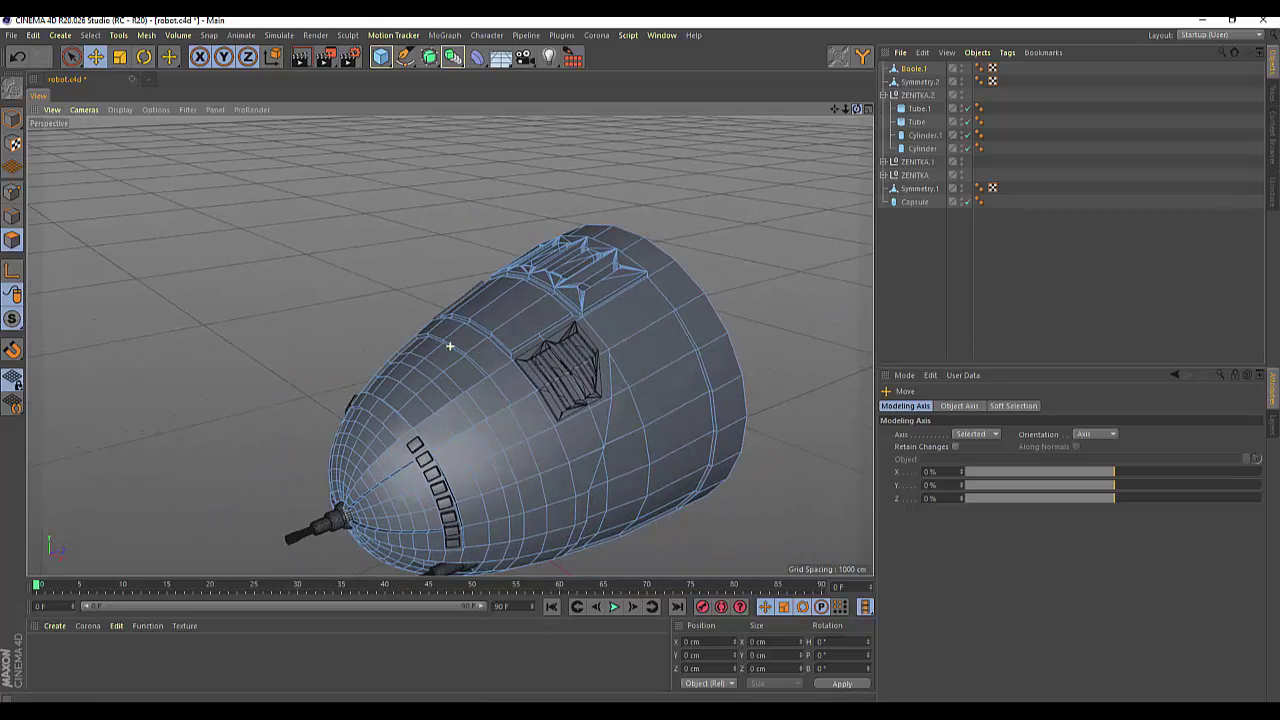
drag(450, 346, 457, 481)
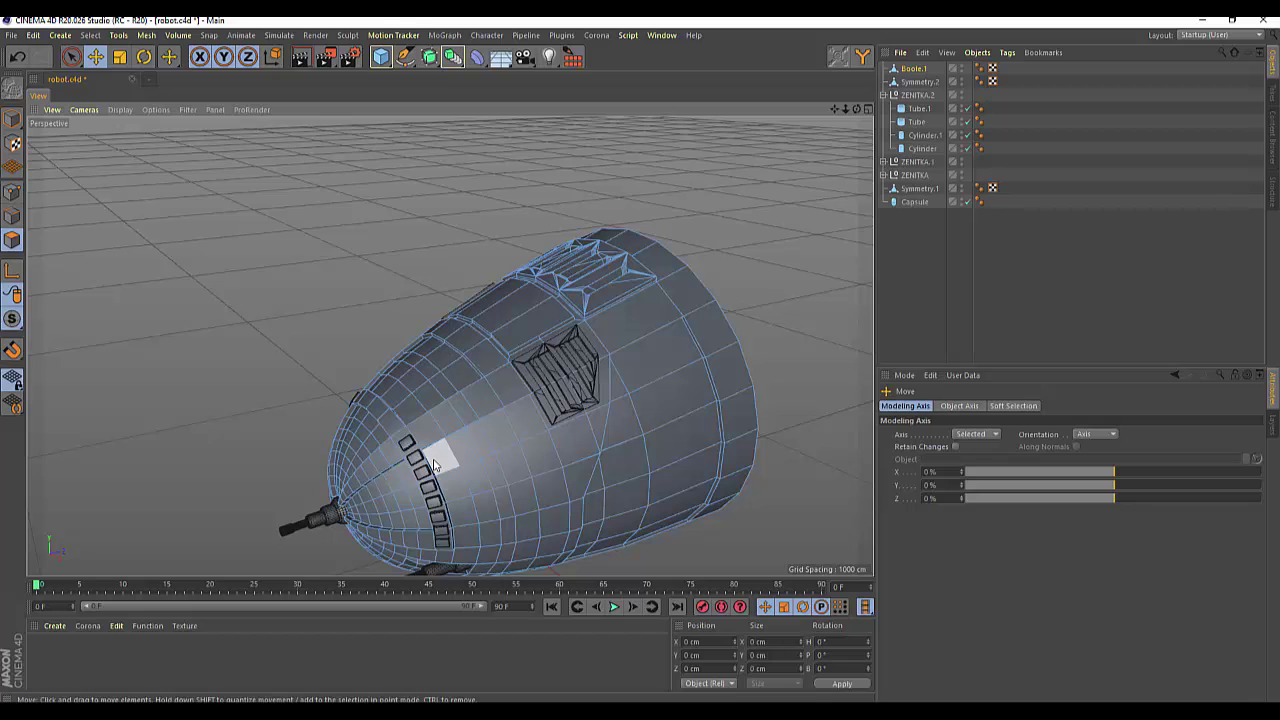
drag(447, 500, 495, 532)
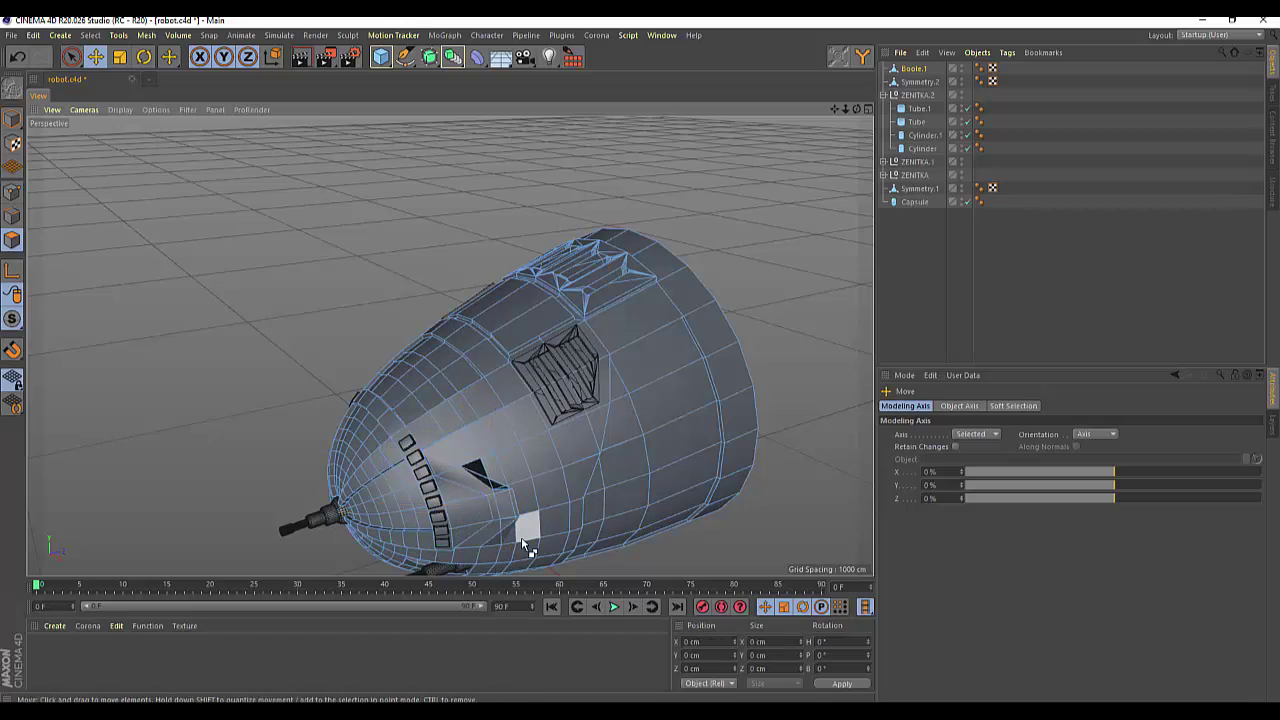
key(ctrl+z)
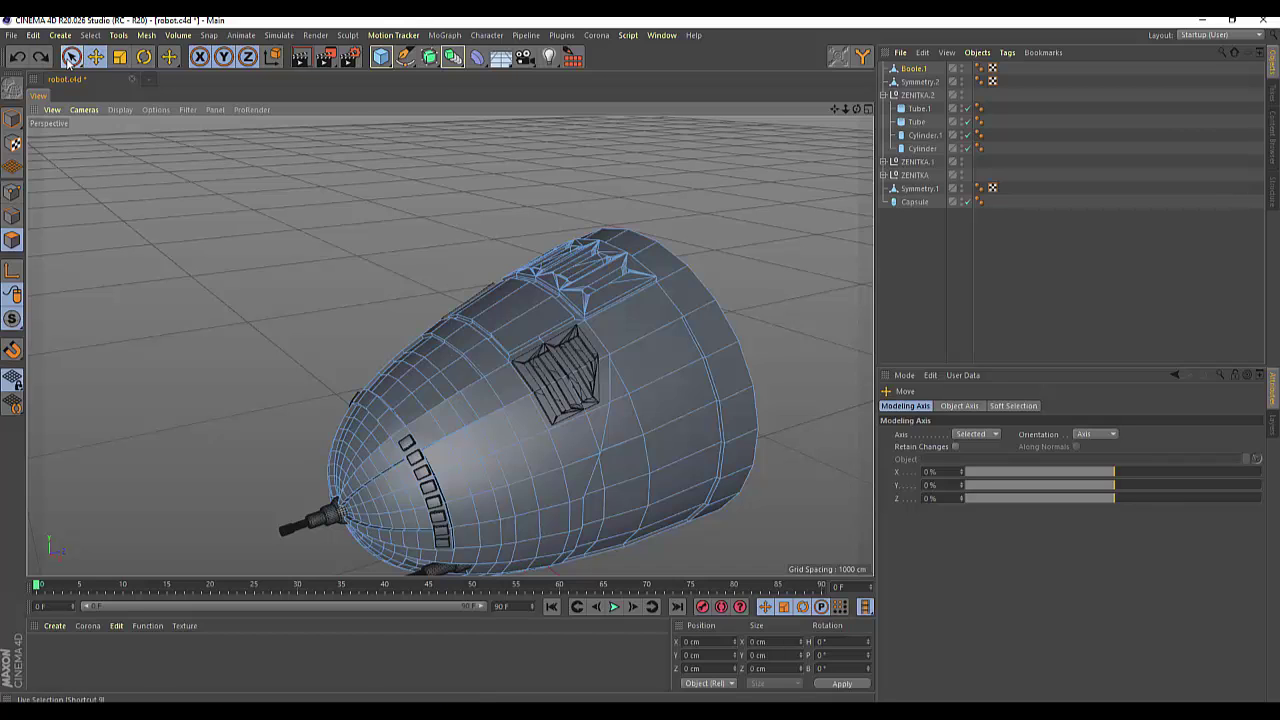
Step: Paint-select the L-shaped polygon band beside the square bolts with Live Selection
drag(71, 57, 100, 74)
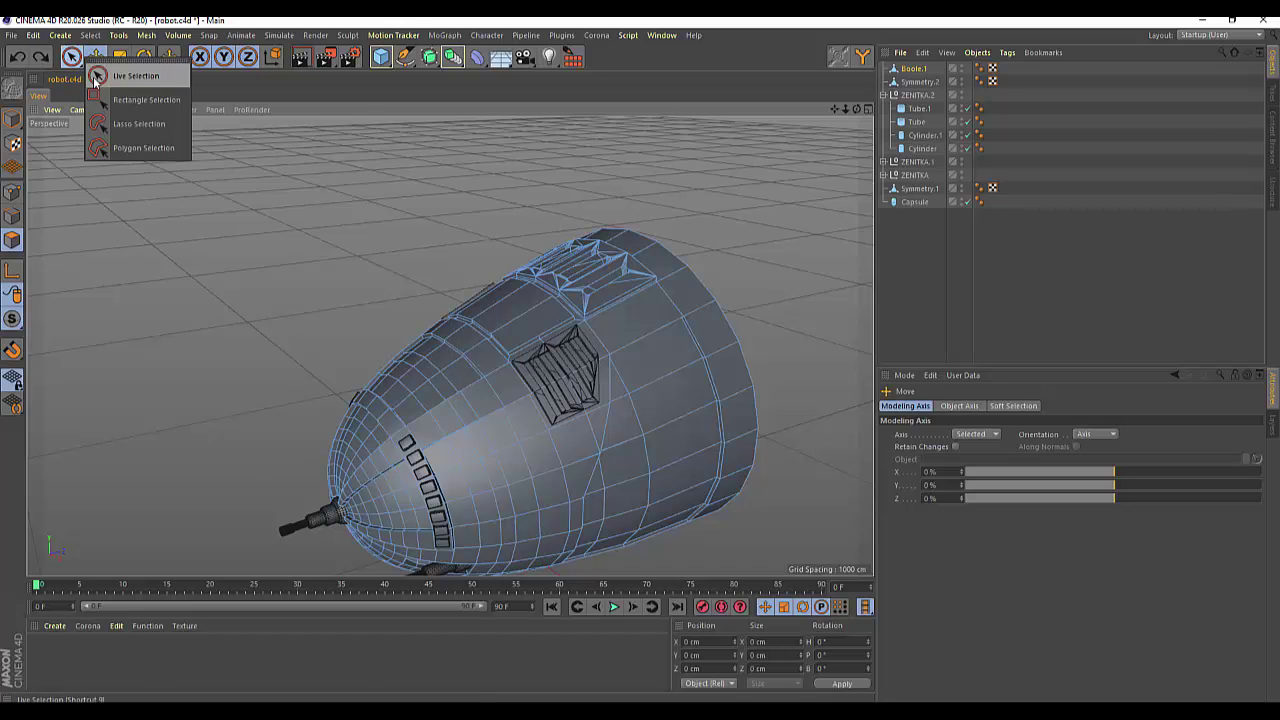
click(458, 514)
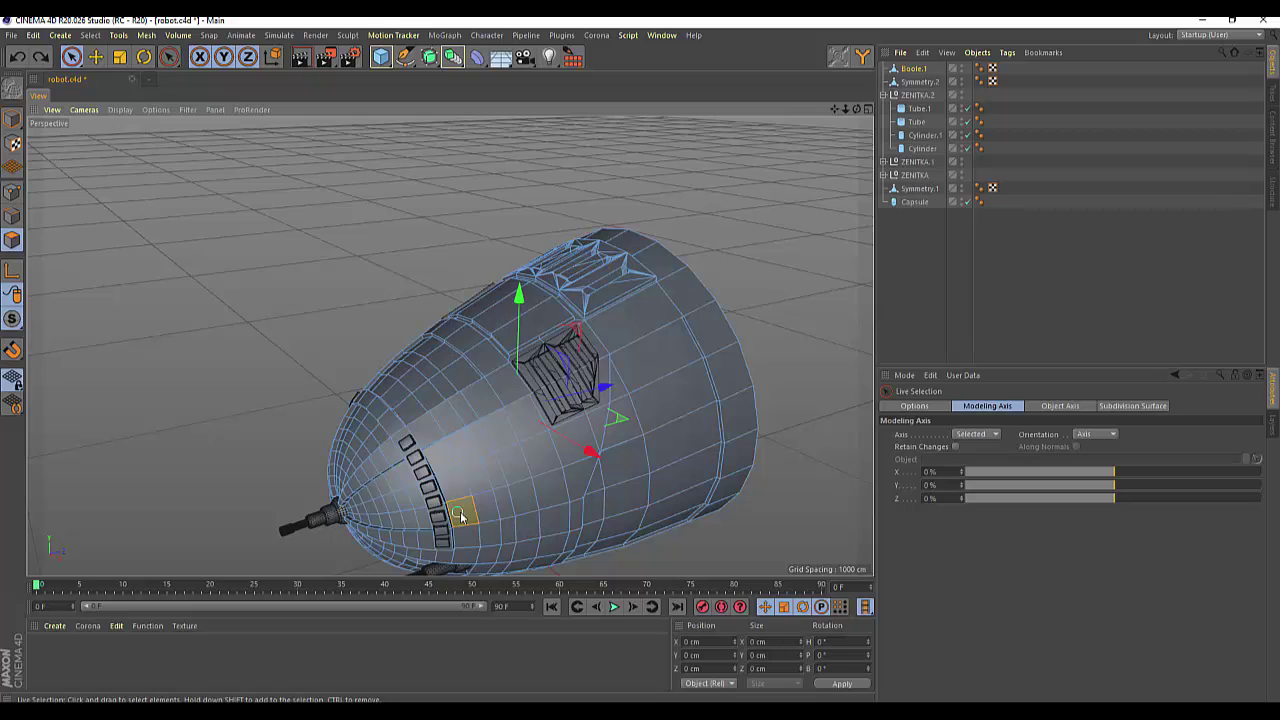
drag(510, 510, 544, 502)
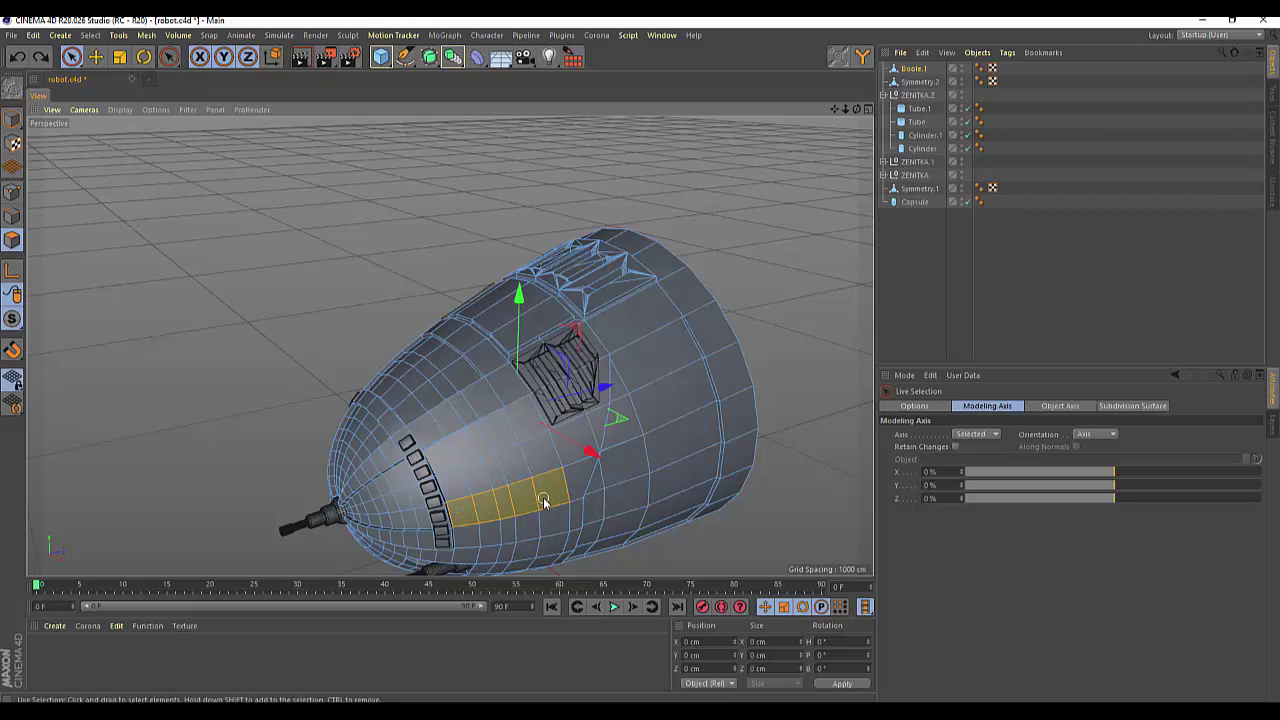
shift+click(520, 422)
Step: Move the selected band about 10.6 cm along the X axis
drag(856, 109, 760, 130)
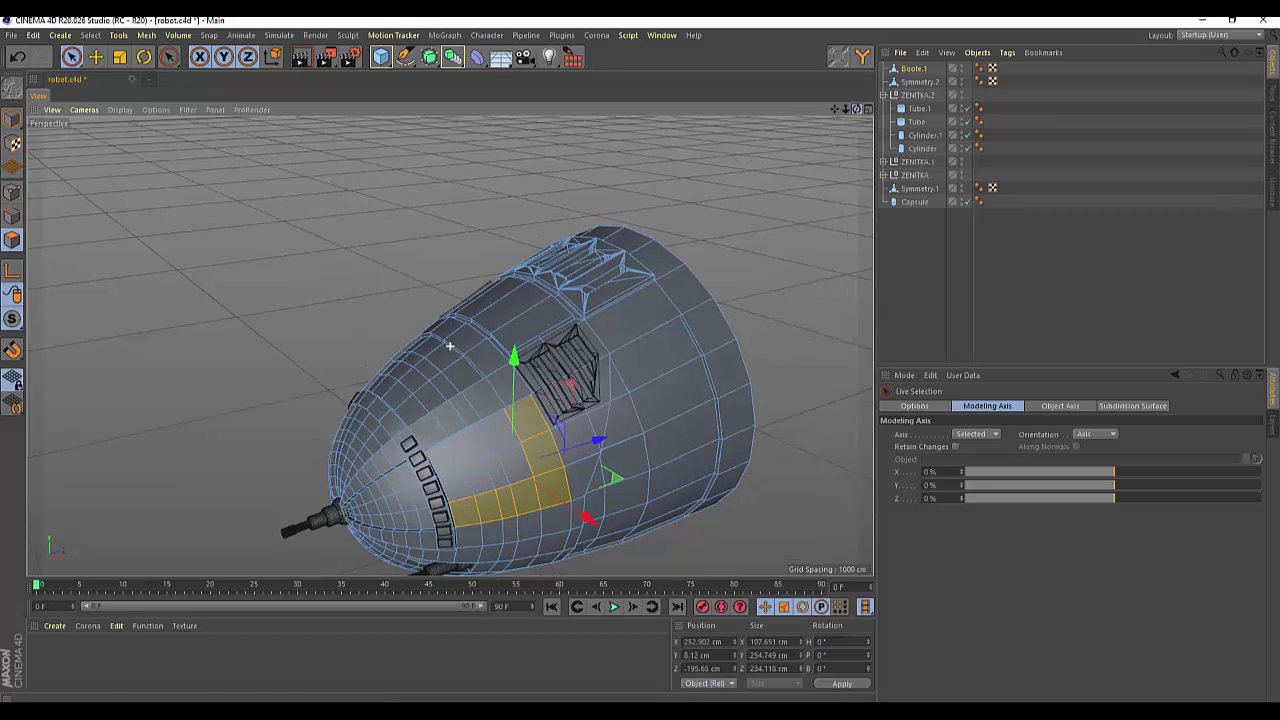
alt+drag(450, 346, 831, 162)
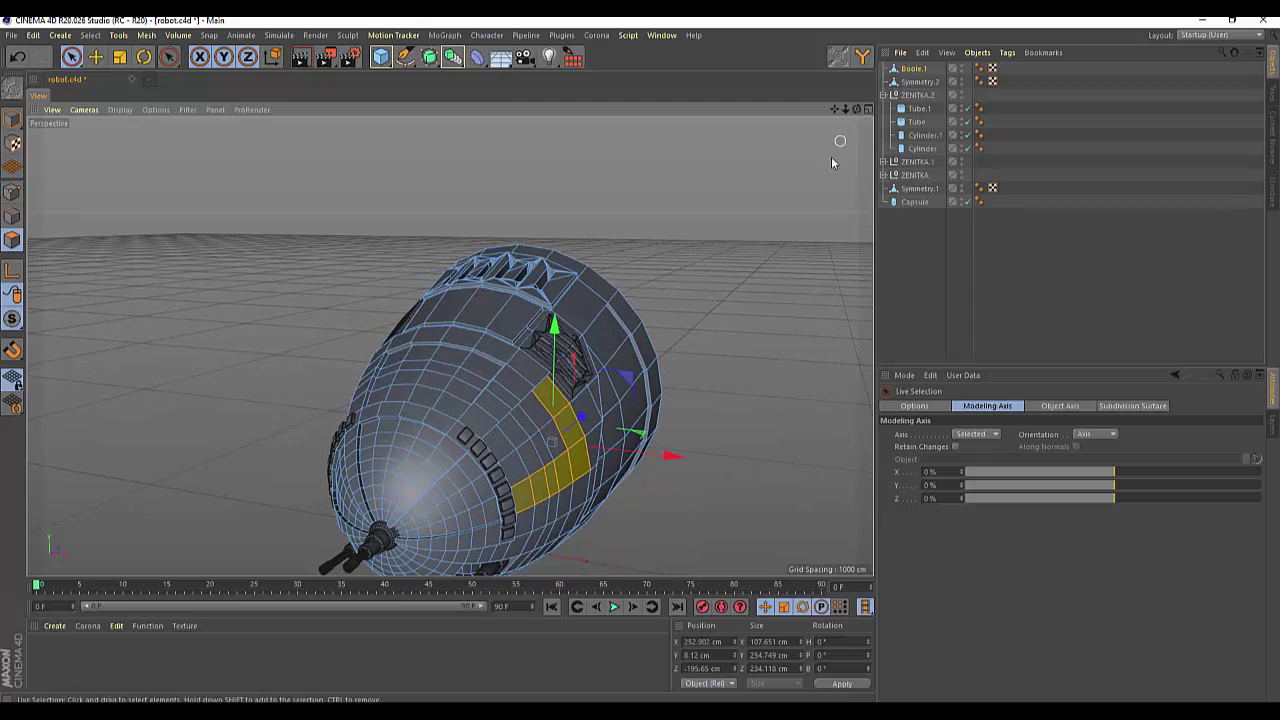
drag(676, 460, 678, 458)
drag(852, 119, 450, 346)
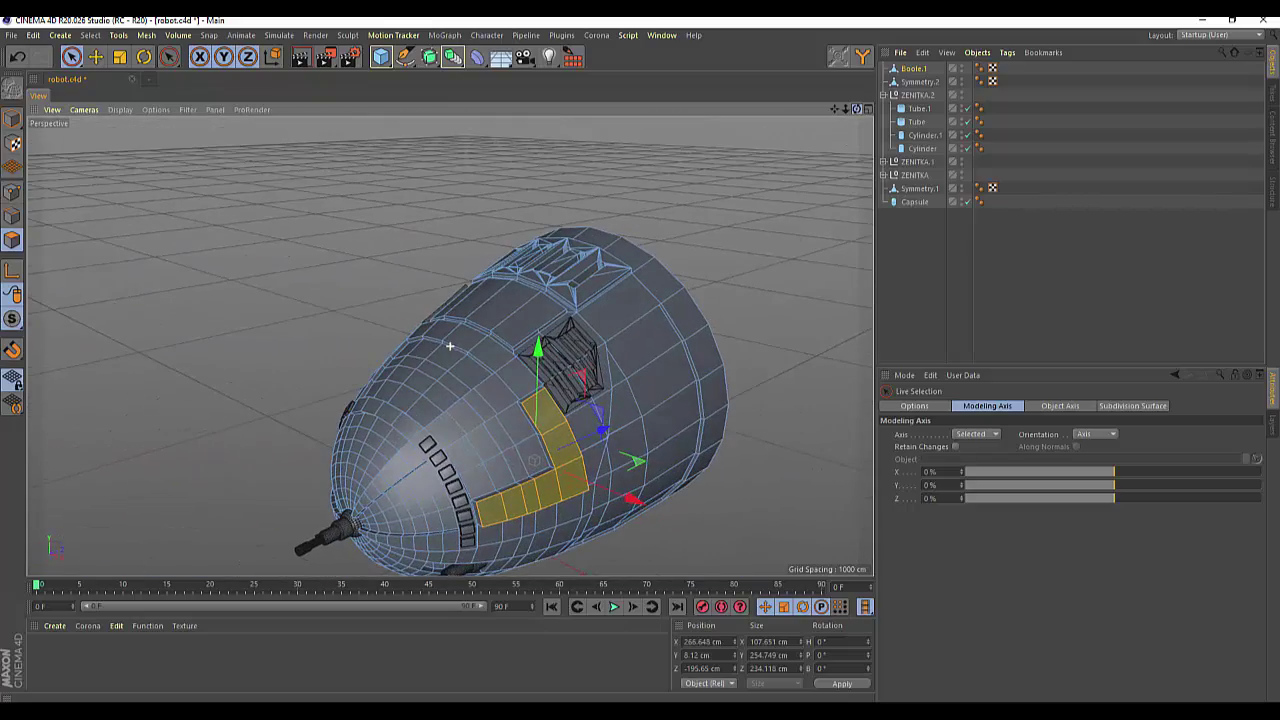
scroll(588, 443, up, 2)
Step: Zoom in and select the face beside the vent
scroll(572, 443, up, 2)
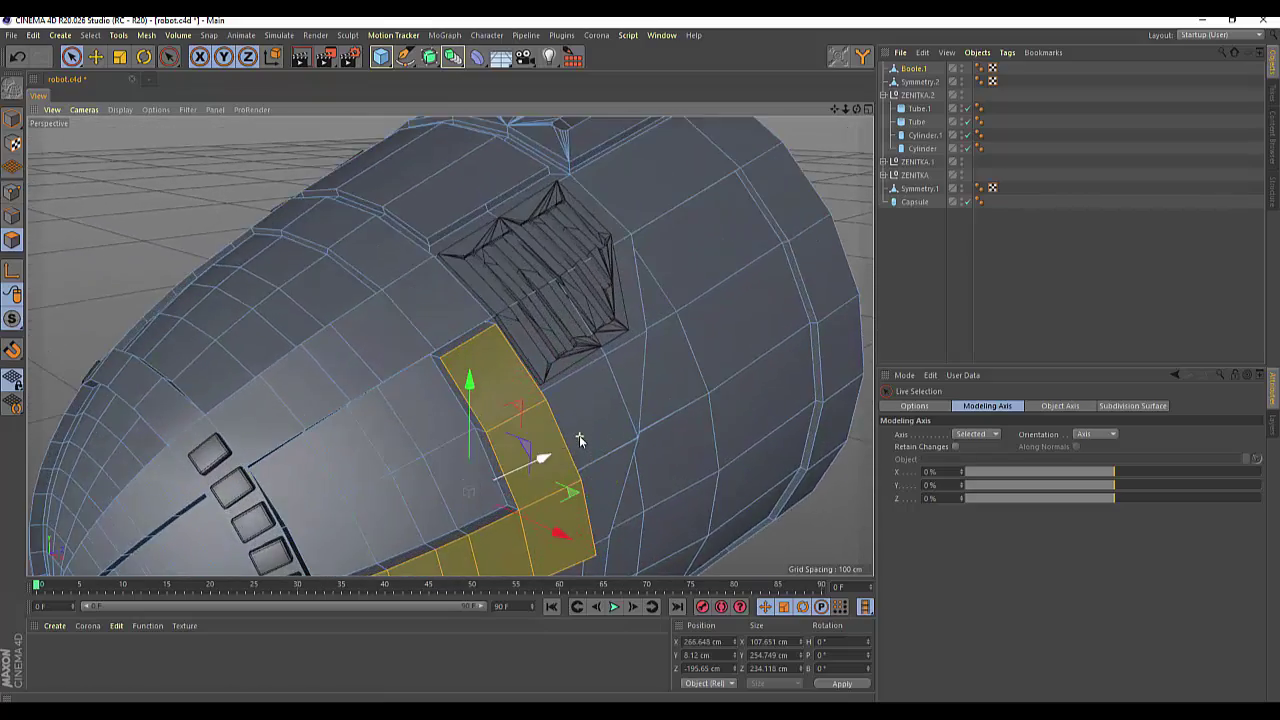
scroll(580, 437, up, 2)
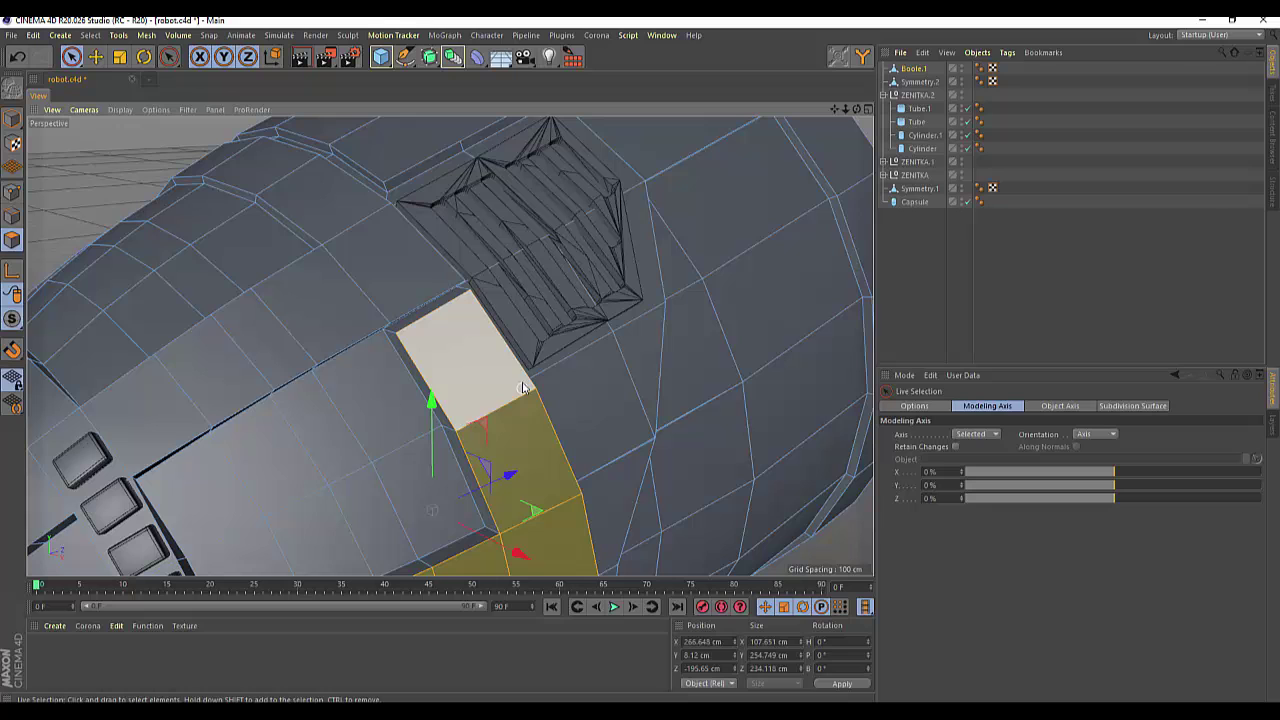
click(421, 314)
click(421, 320)
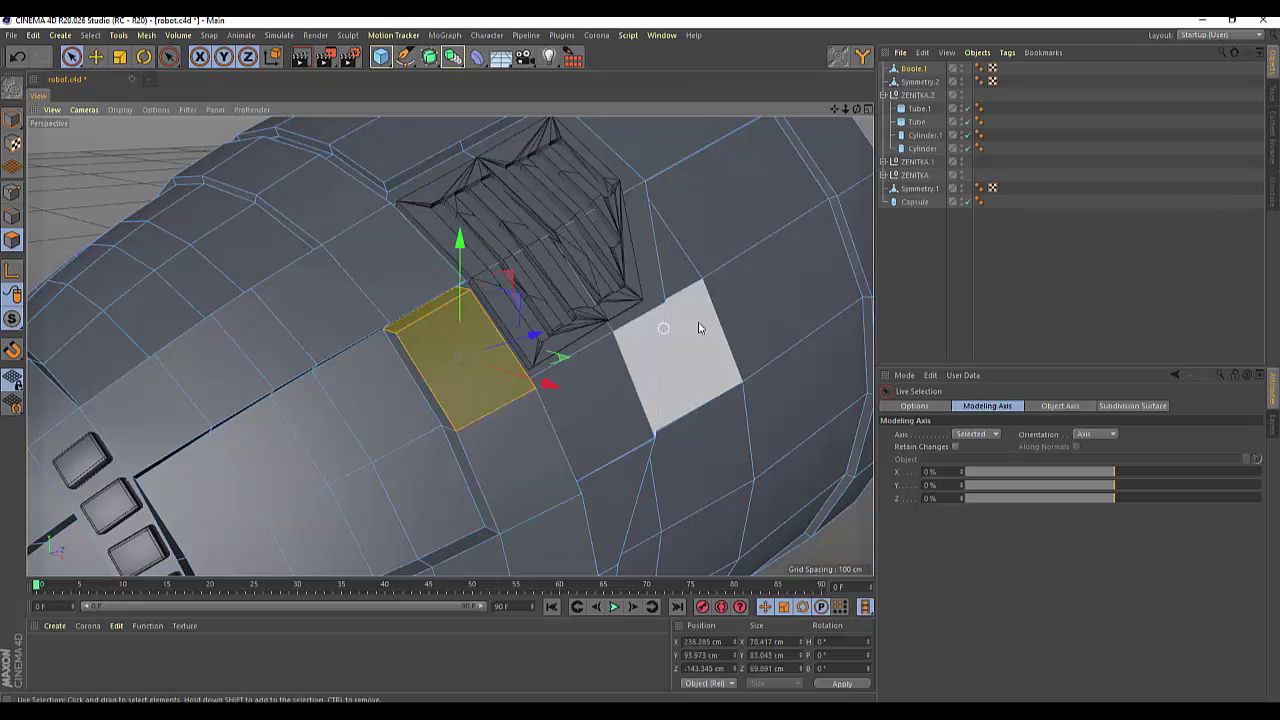
drag(857, 111, 589, 340)
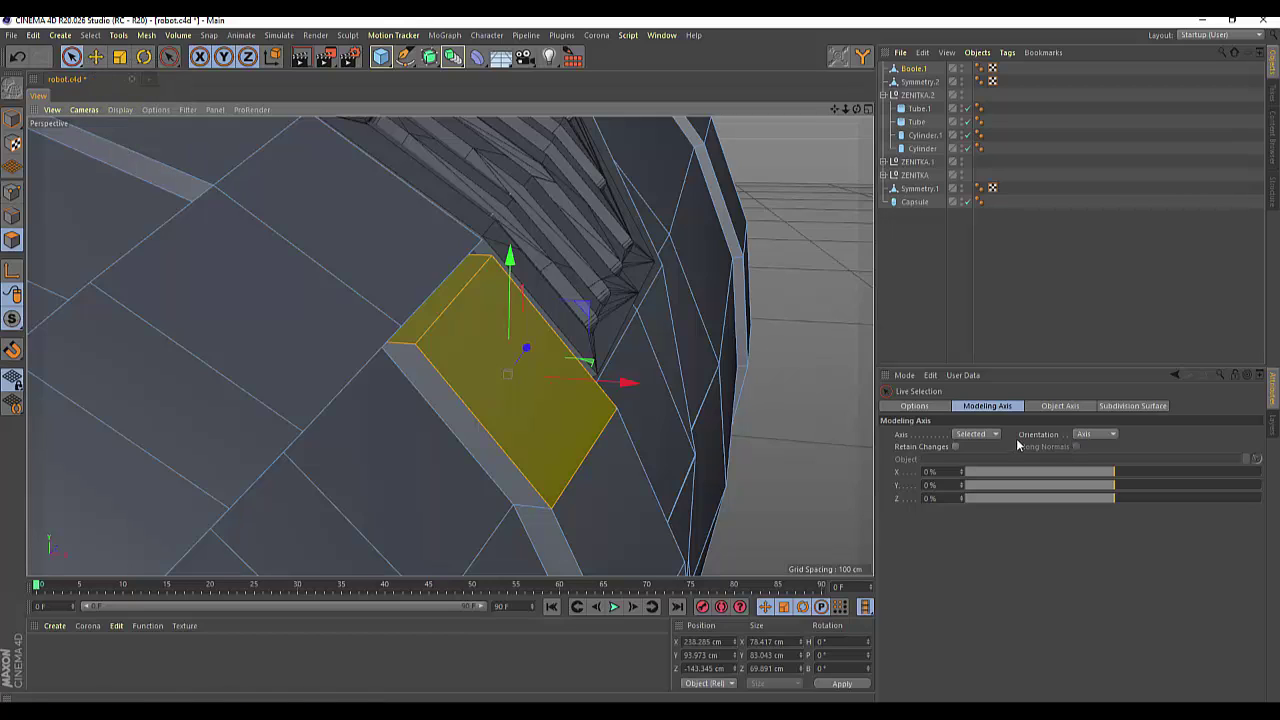
Step: Keep Live Selection active and select the thin bevel strip next to the vent
drag(71, 57, 99, 79)
click(99, 77)
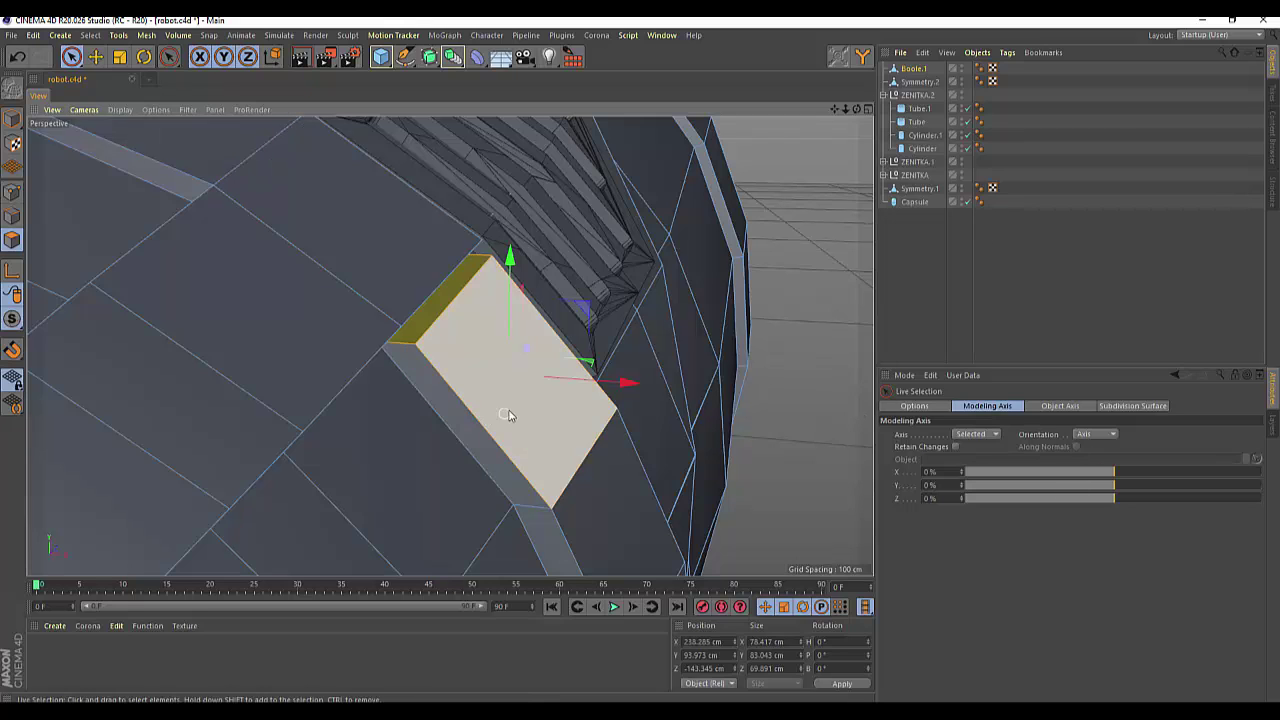
click(438, 471)
click(538, 390)
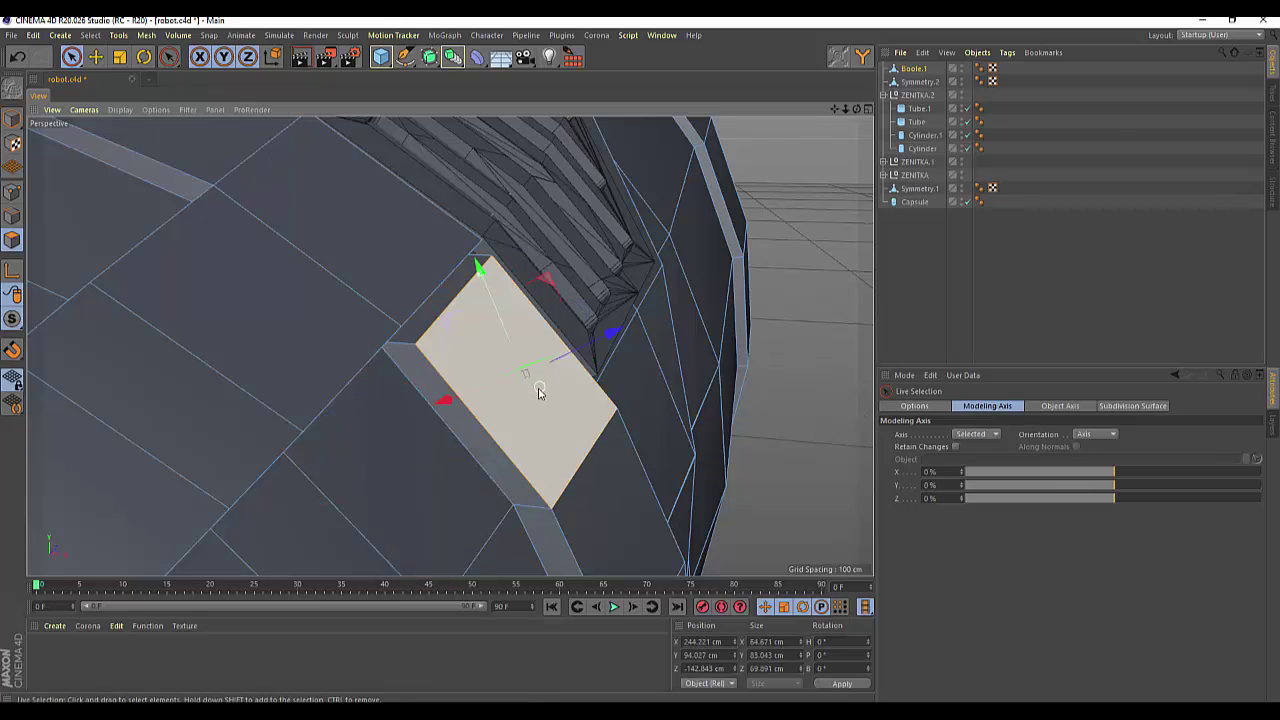
click(512, 347)
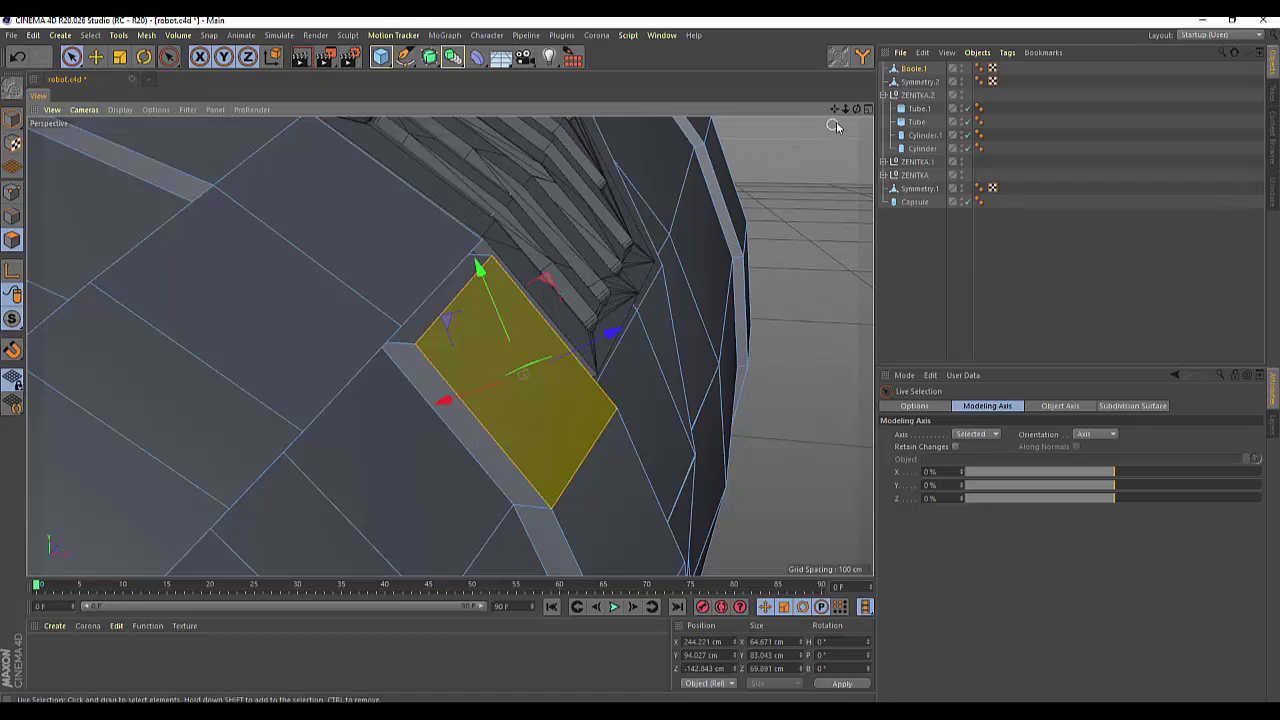
drag(857, 109, 449, 343)
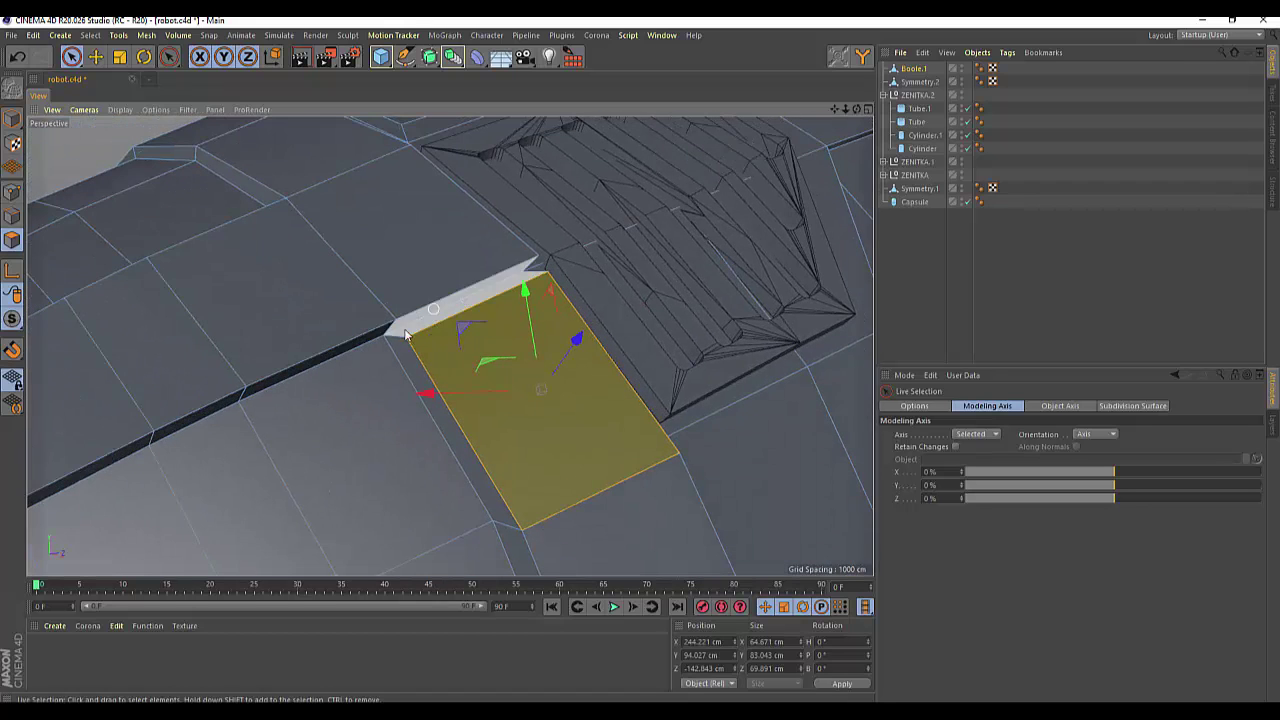
click(425, 323)
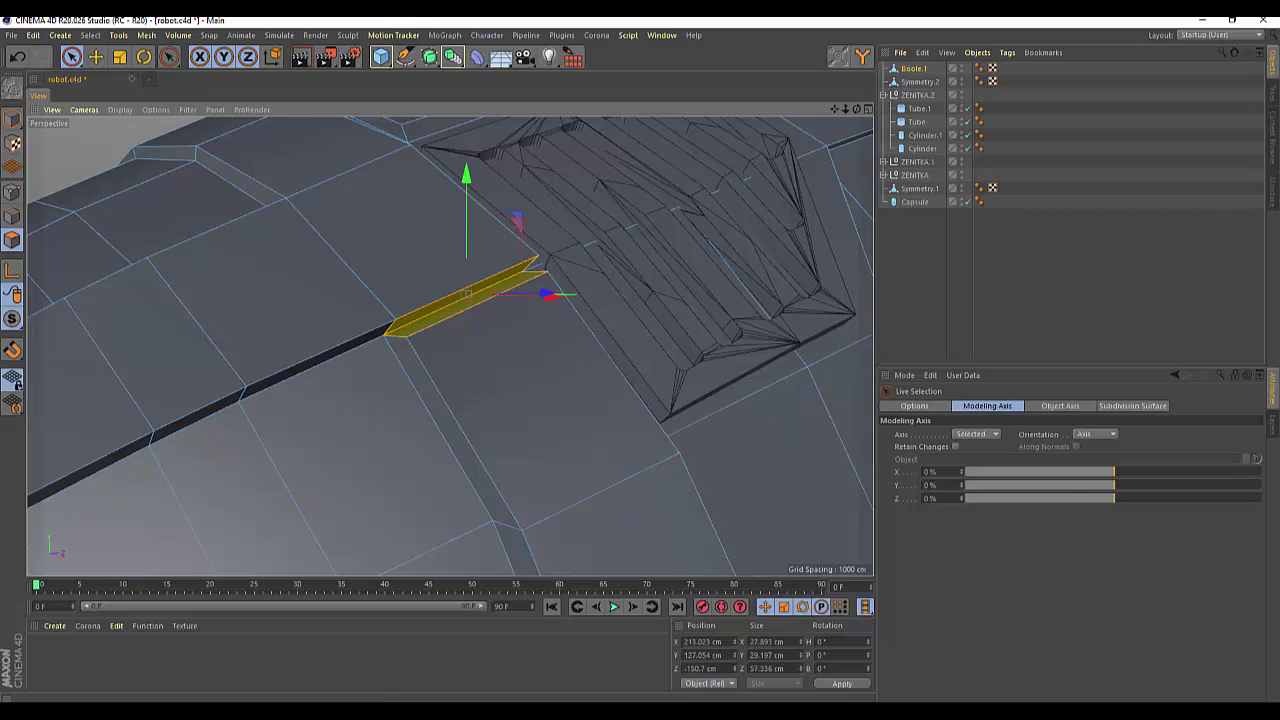
click(71, 57)
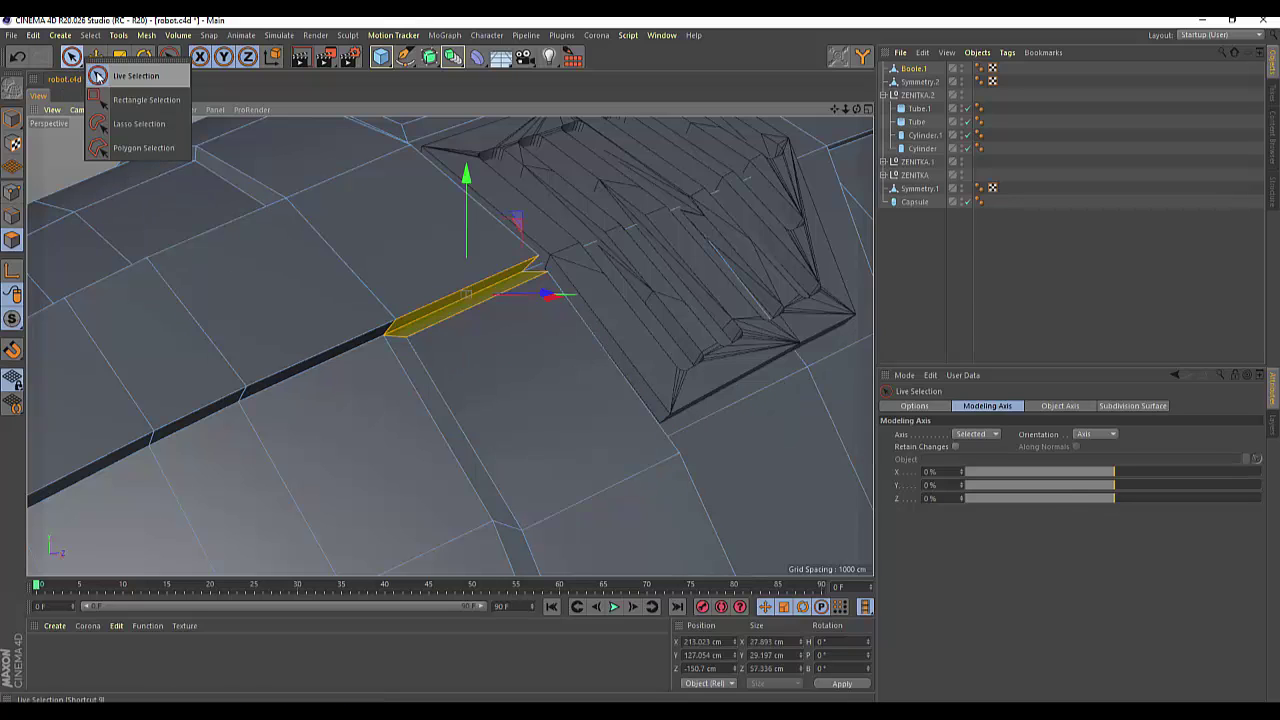
Step: Delete the selected thin bevel strip polygons
click(97, 75)
click(915, 406)
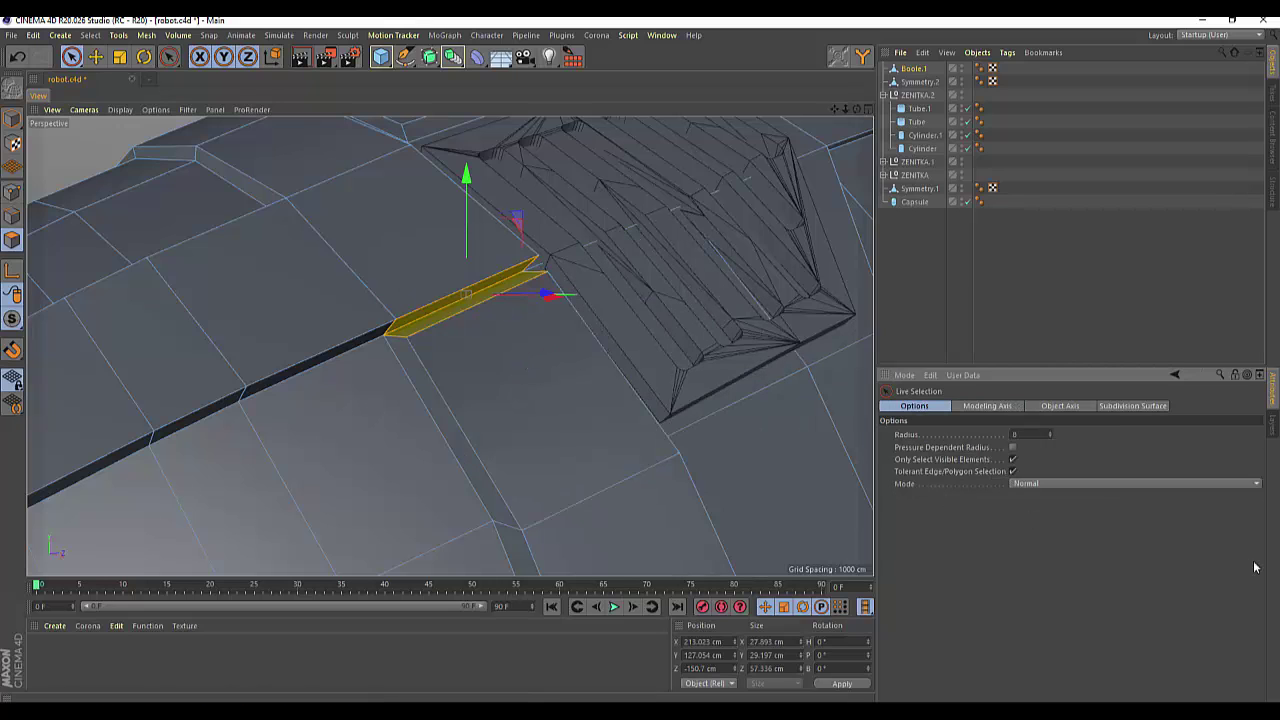
key(Delete)
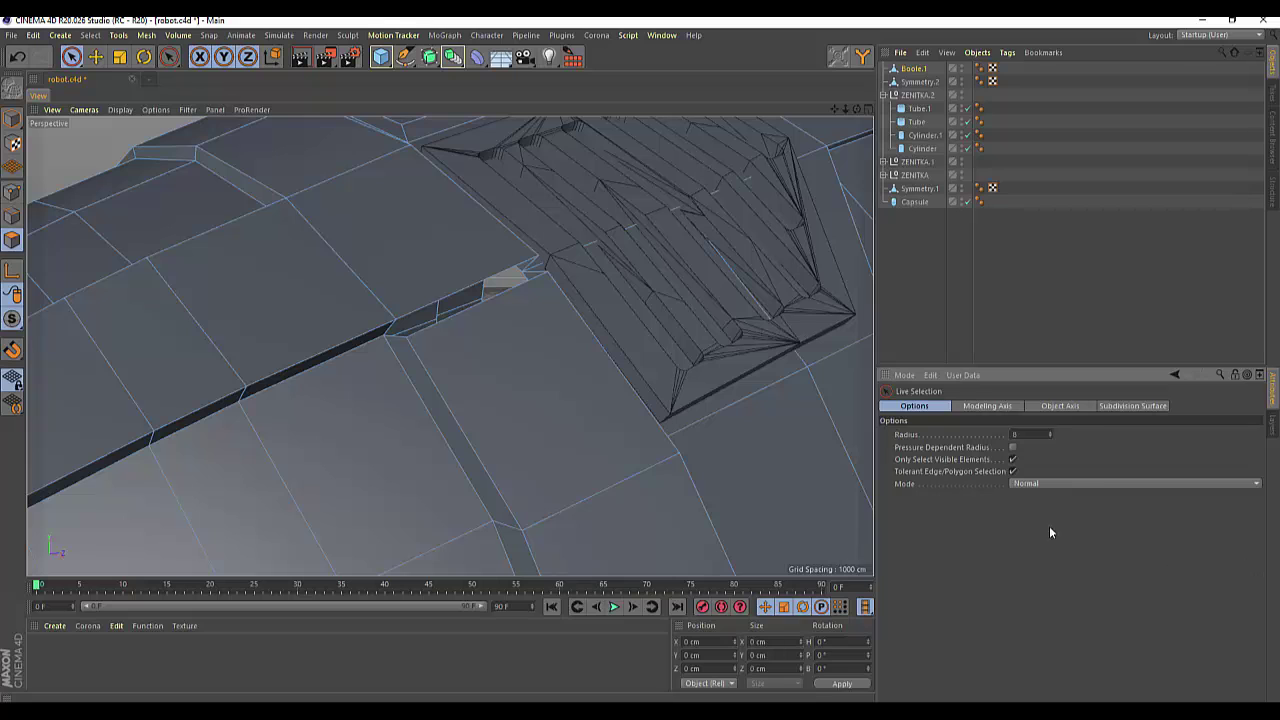
scroll(643, 409, up, 3)
scroll(605, 399, up, 2)
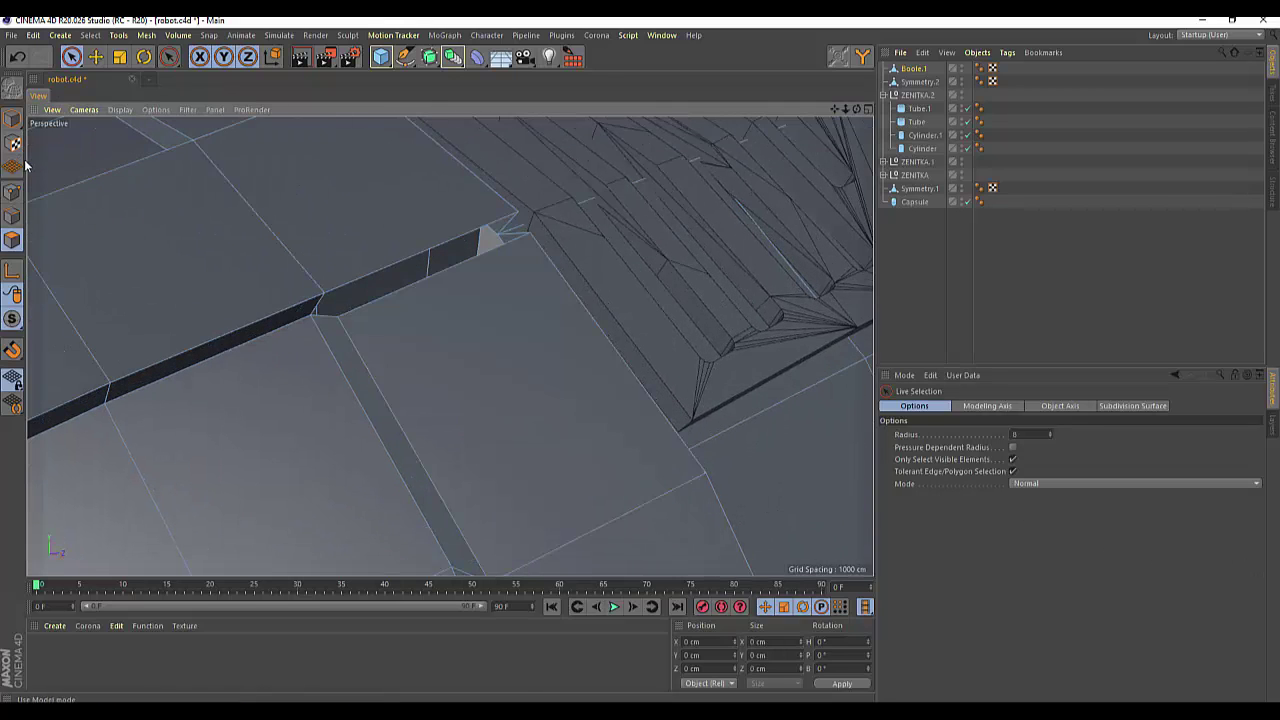
Step: Weld the two points at the groove corner together to close the groove
click(12, 190)
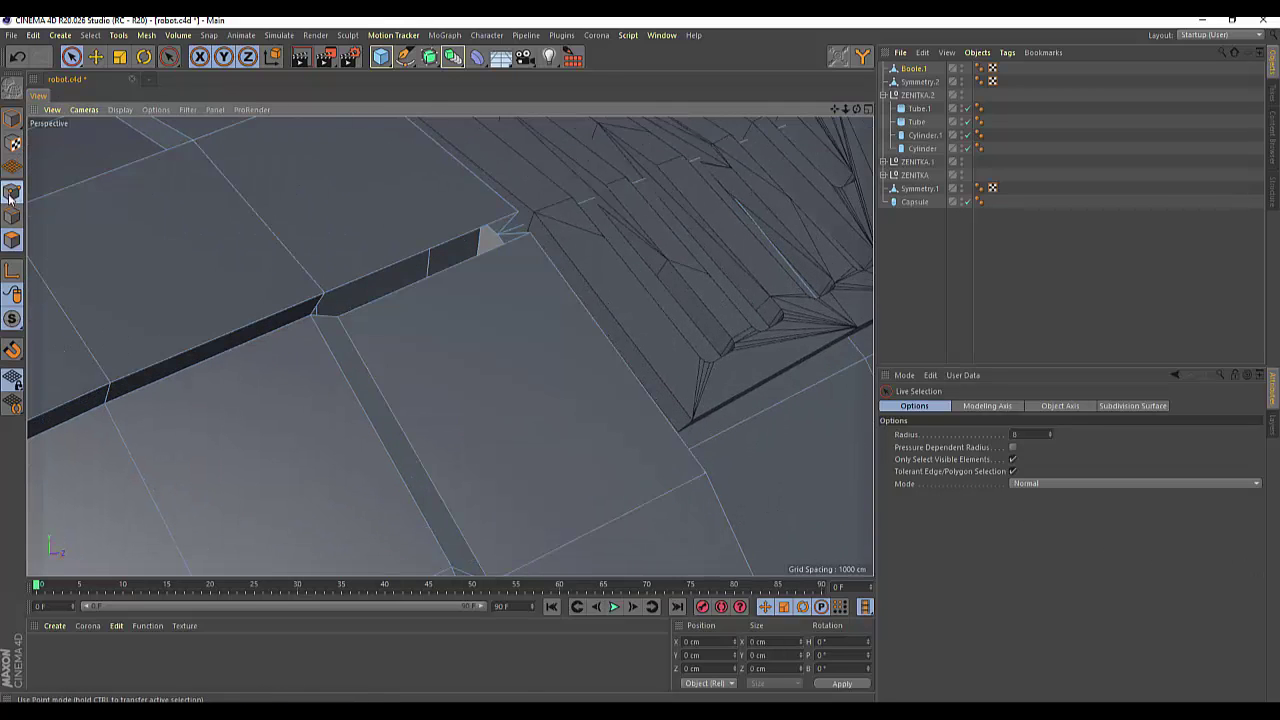
click(336, 322)
shift+click(326, 295)
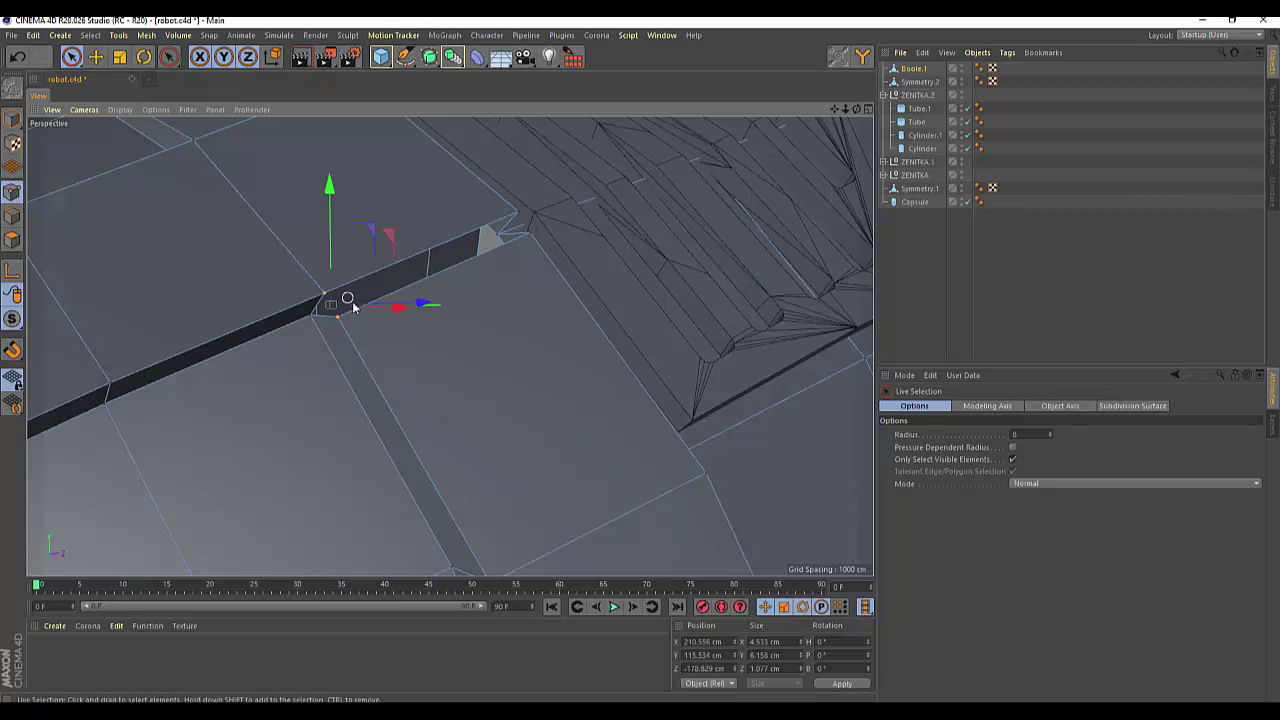
right_click(490, 354)
click(540, 565)
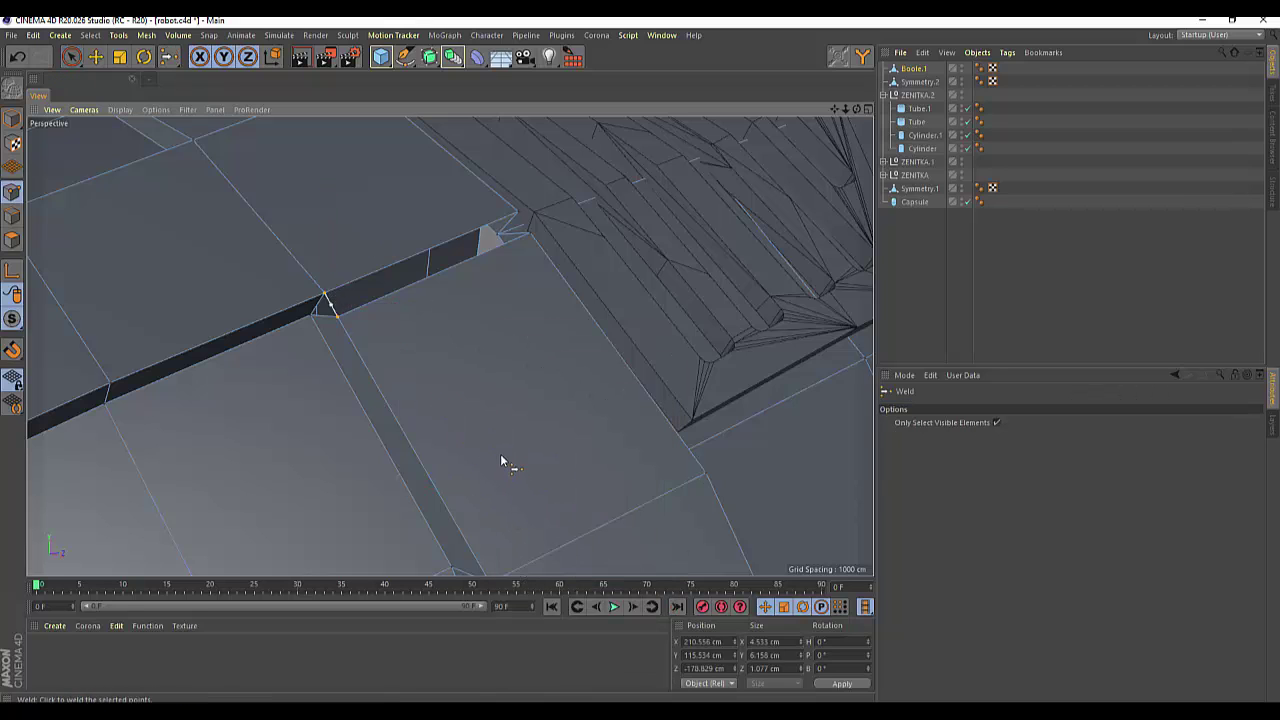
click(501, 457)
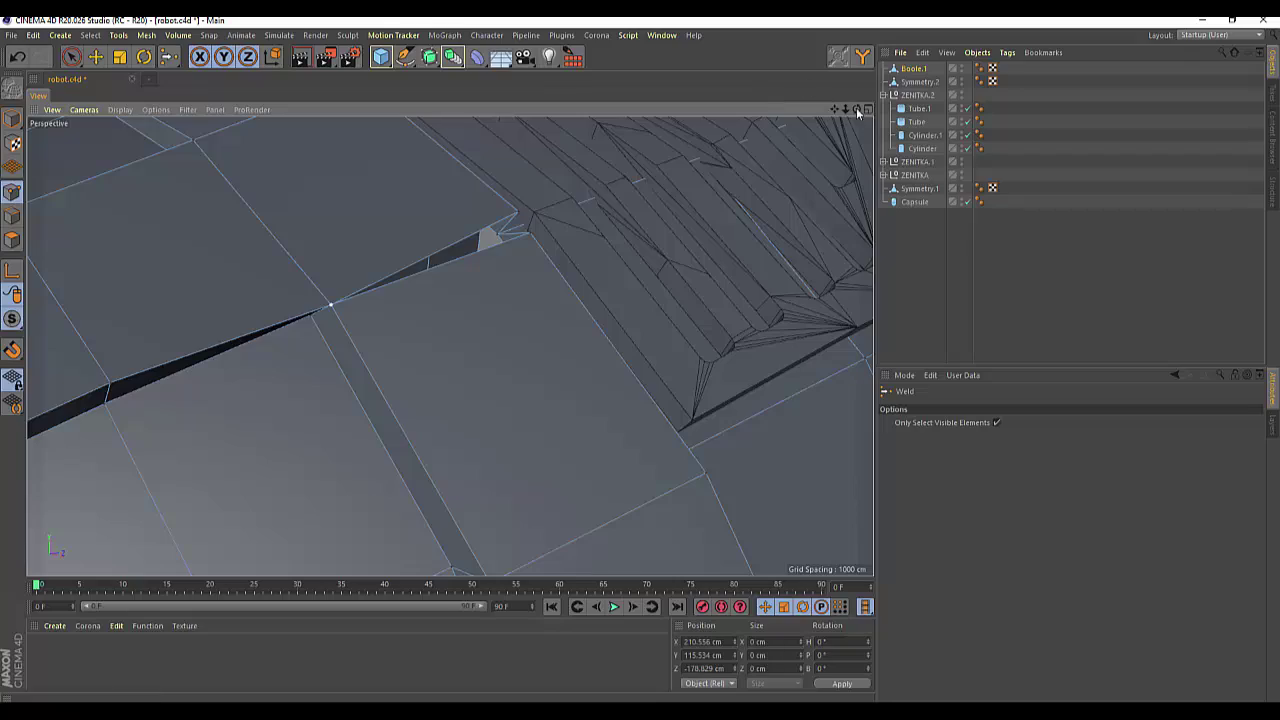
alt+drag(449, 346, 449, 346)
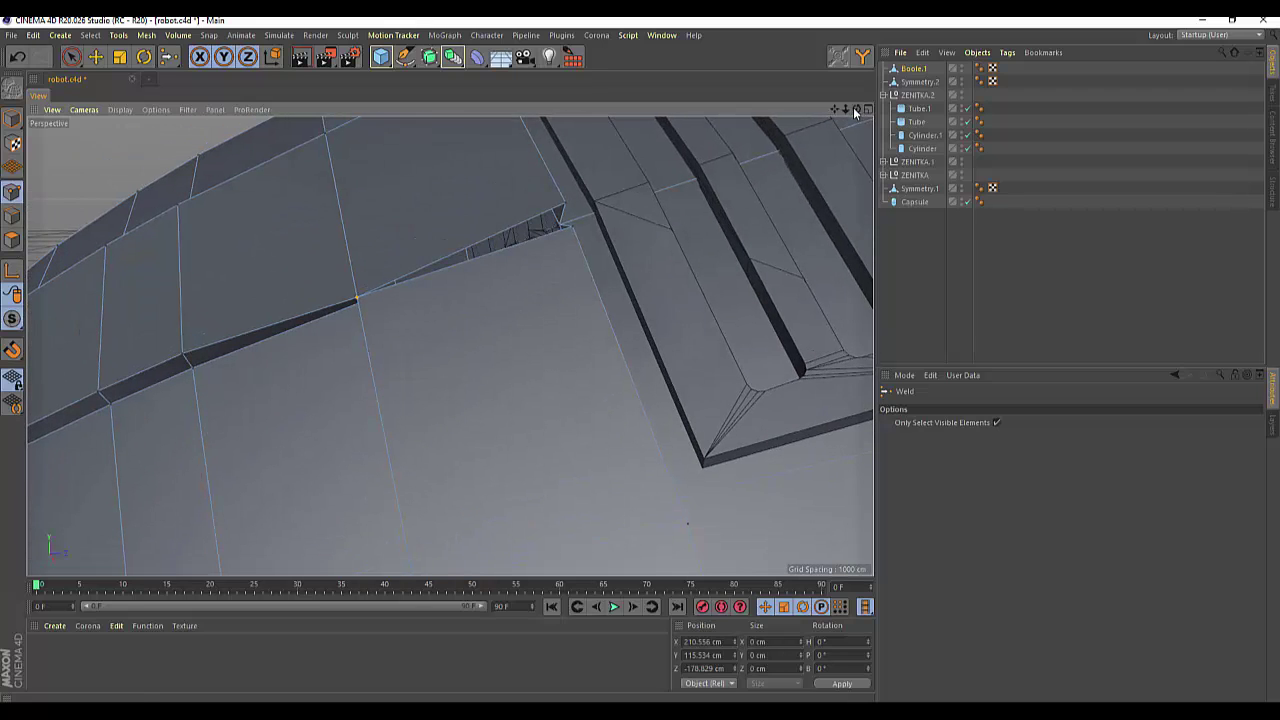
key(ctrl+z)
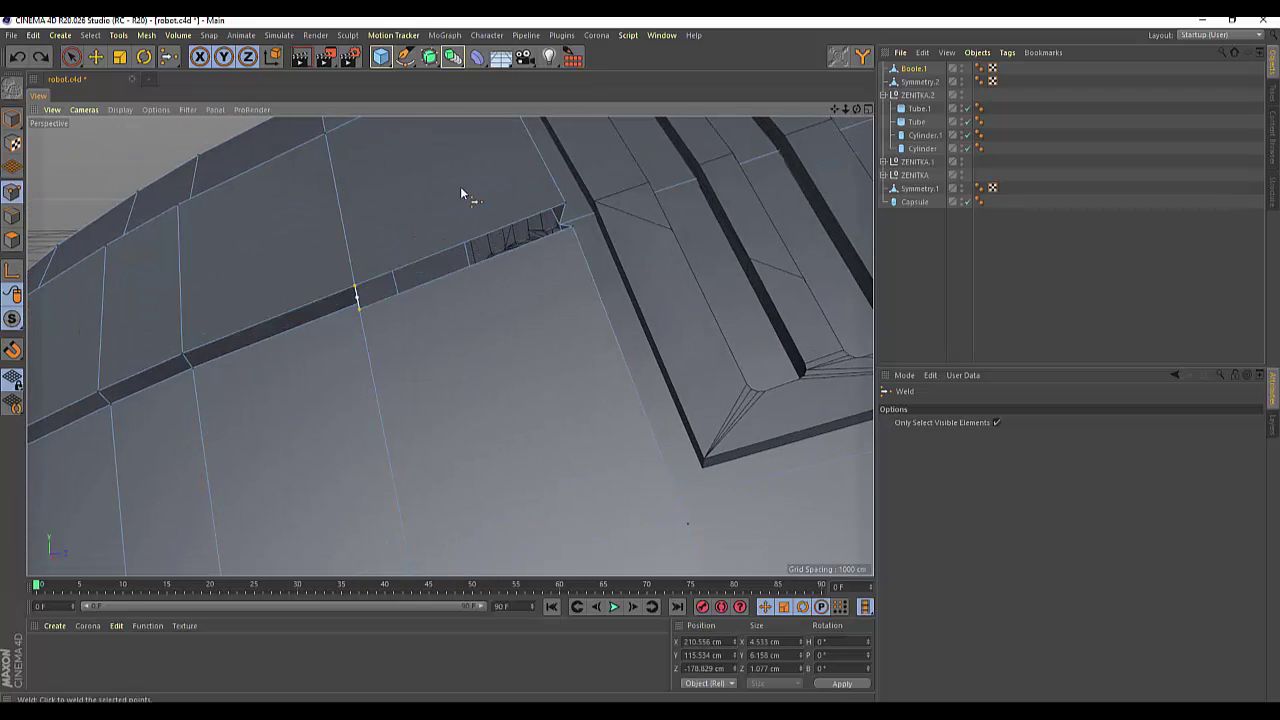
click(354, 291)
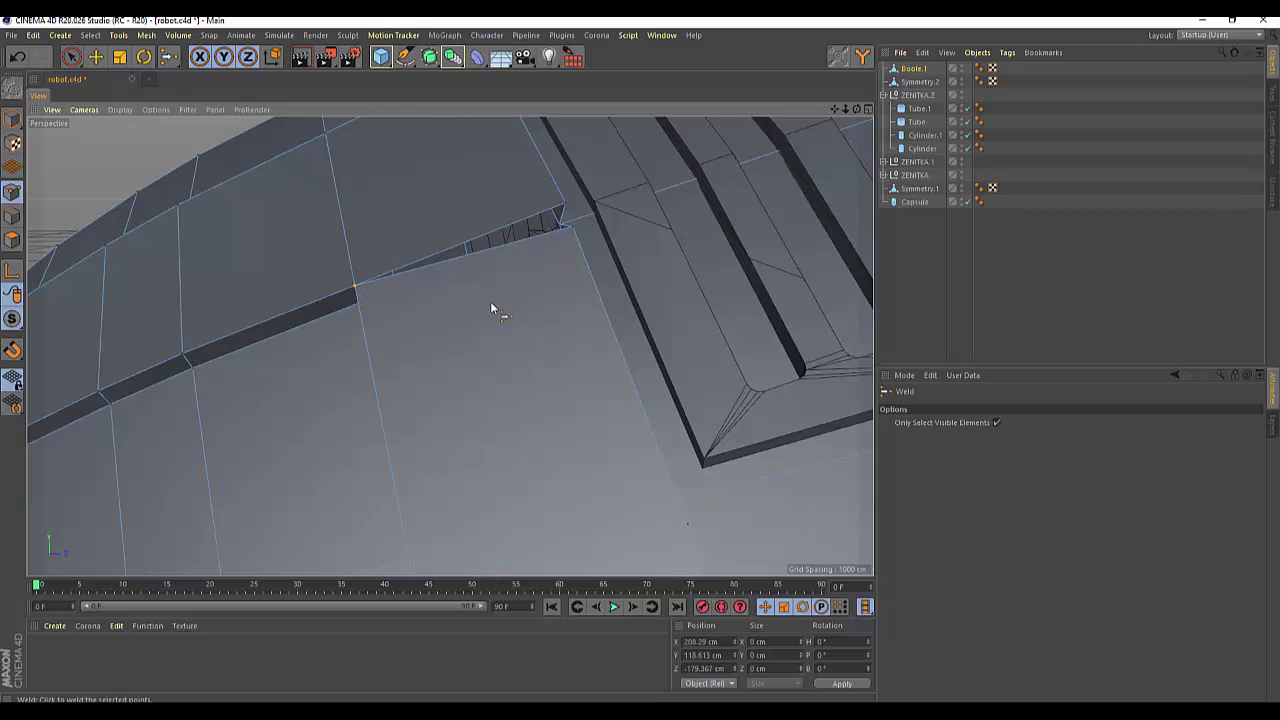
Step: Weld the point at the sliver's end to collapse the thin sliver into one edge
drag(857, 111, 628, 266)
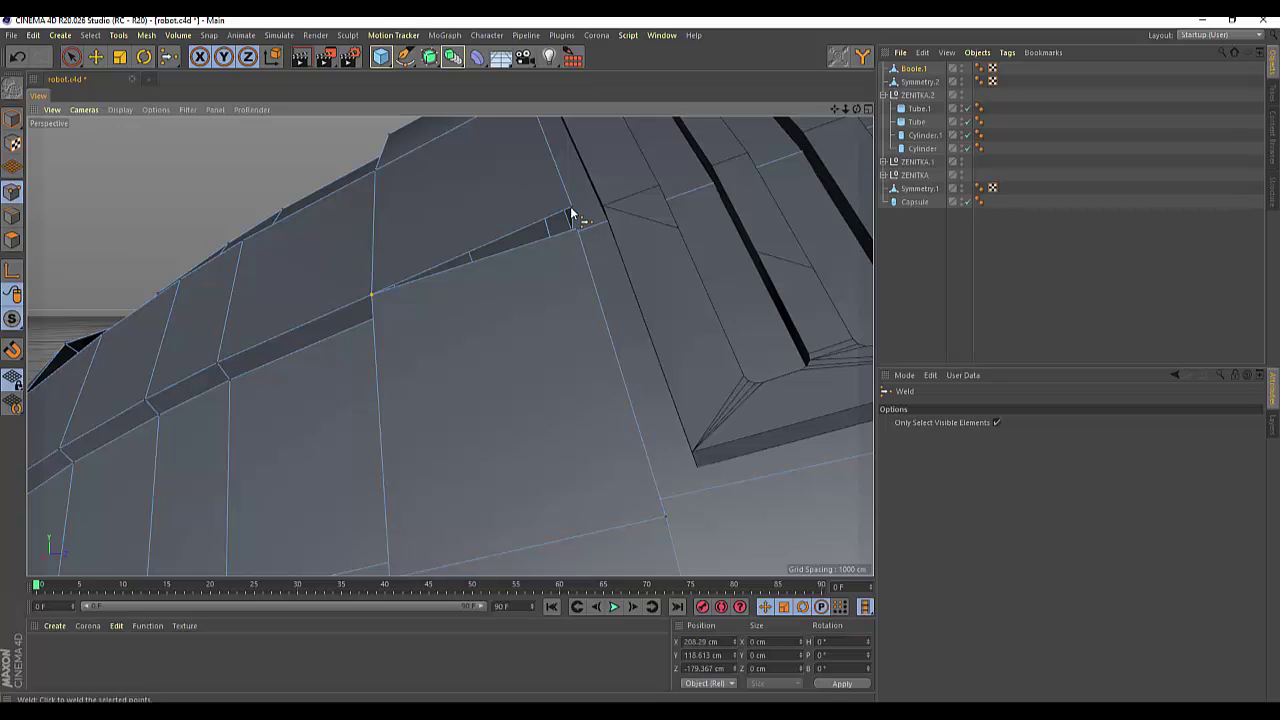
click(70, 58)
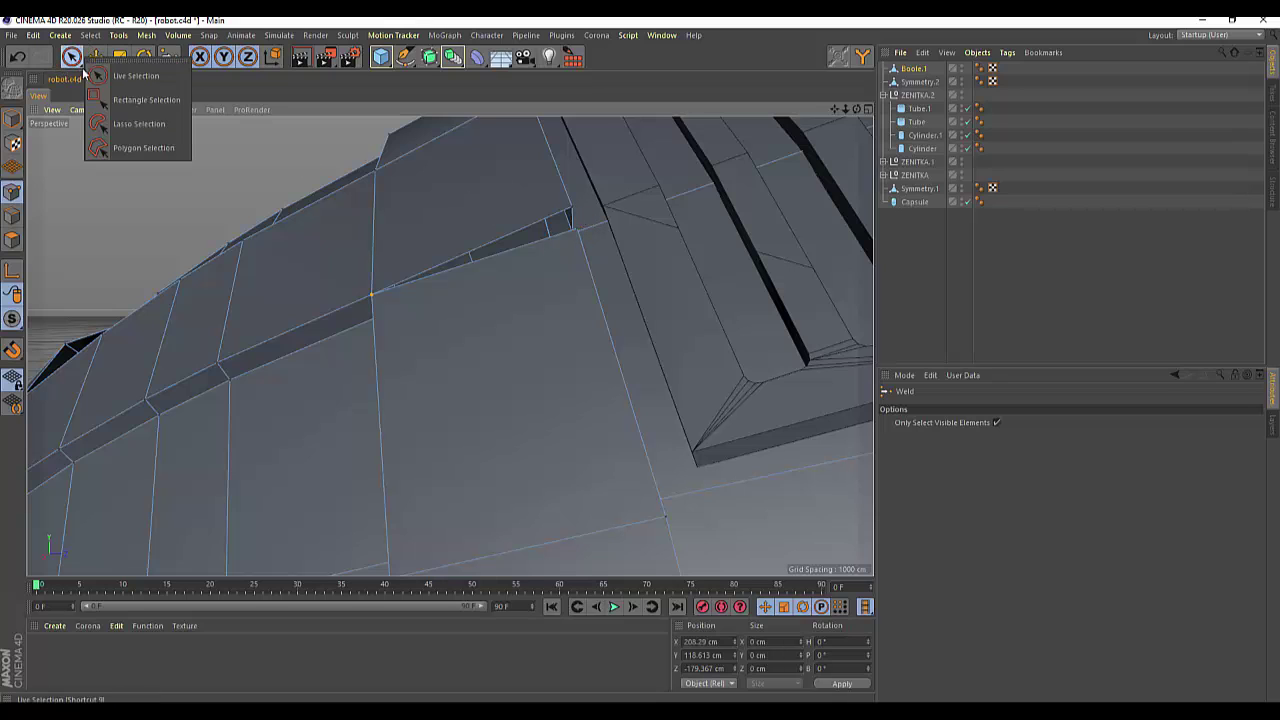
click(580, 229)
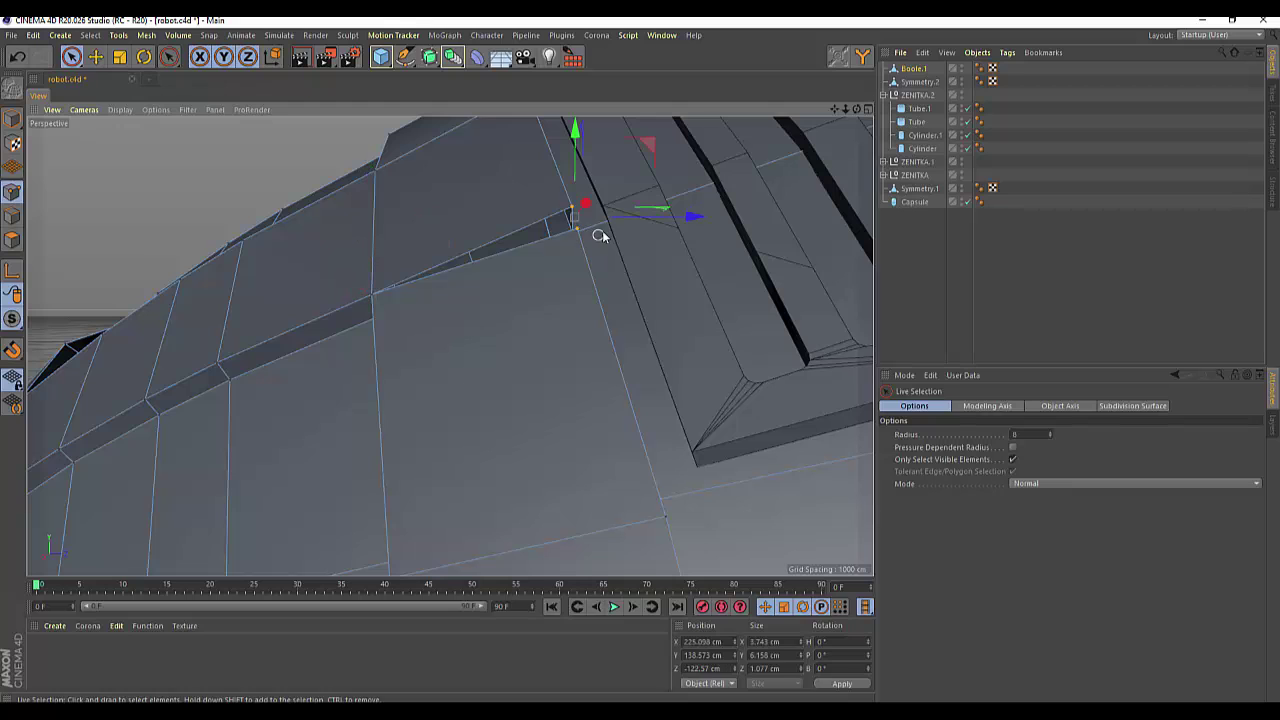
right_click(581, 337)
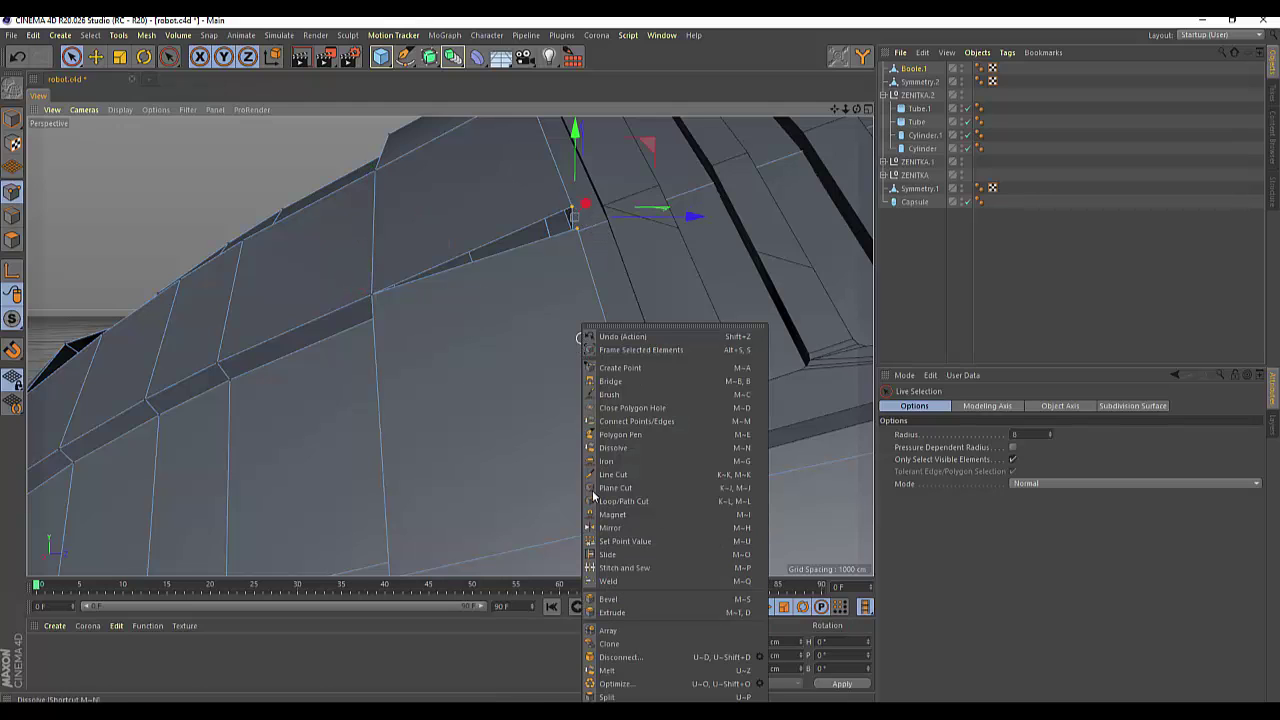
click(604, 582)
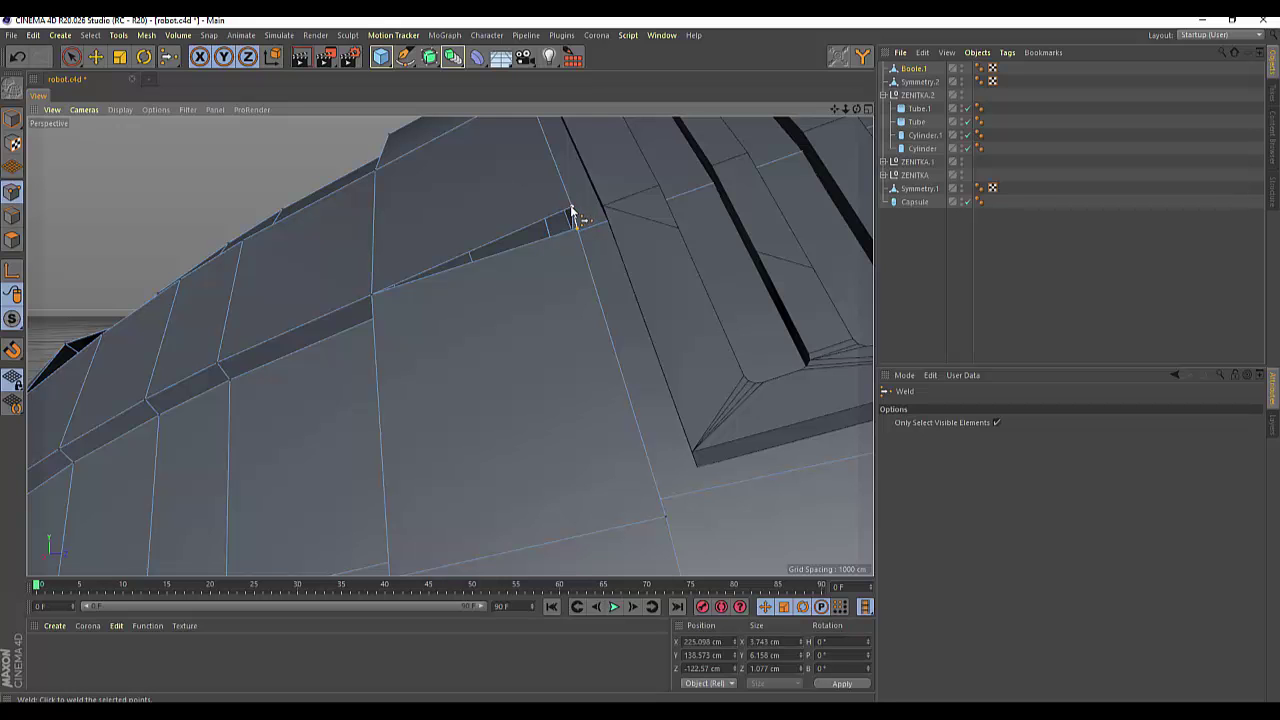
click(571, 212)
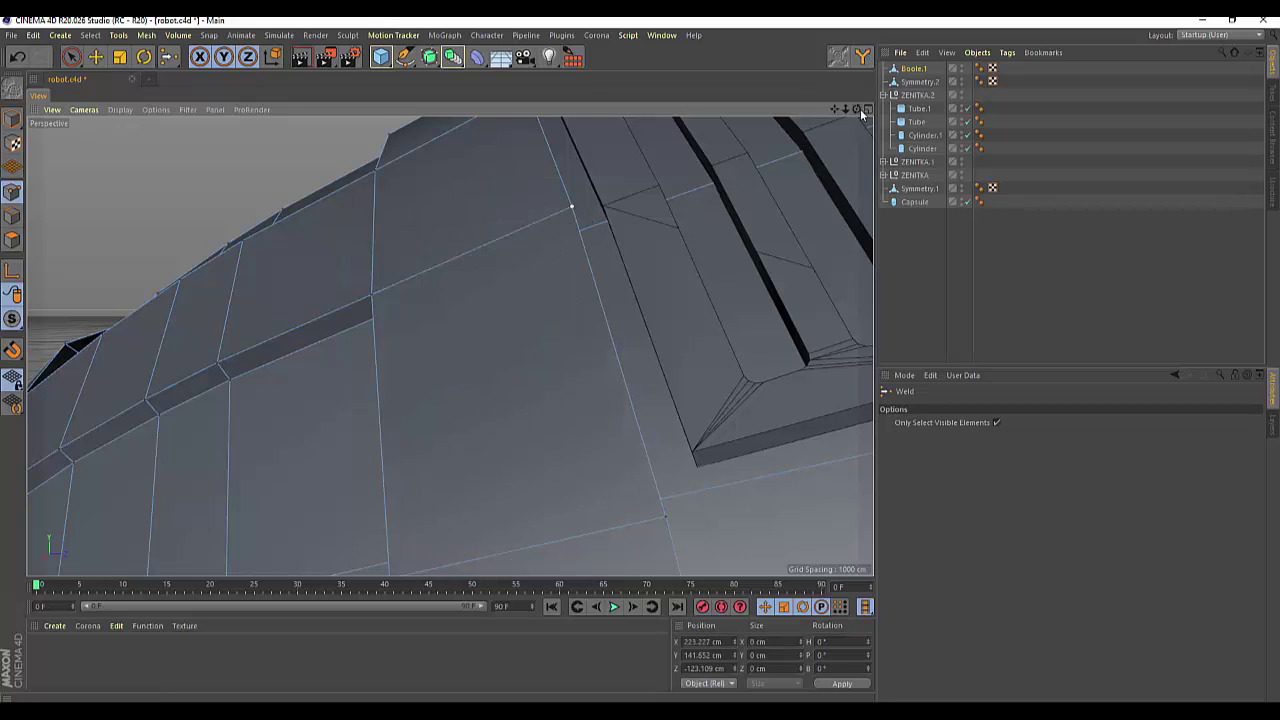
Step: Delete the narrow polygon on the side of the head
drag(860, 109, 800, 140)
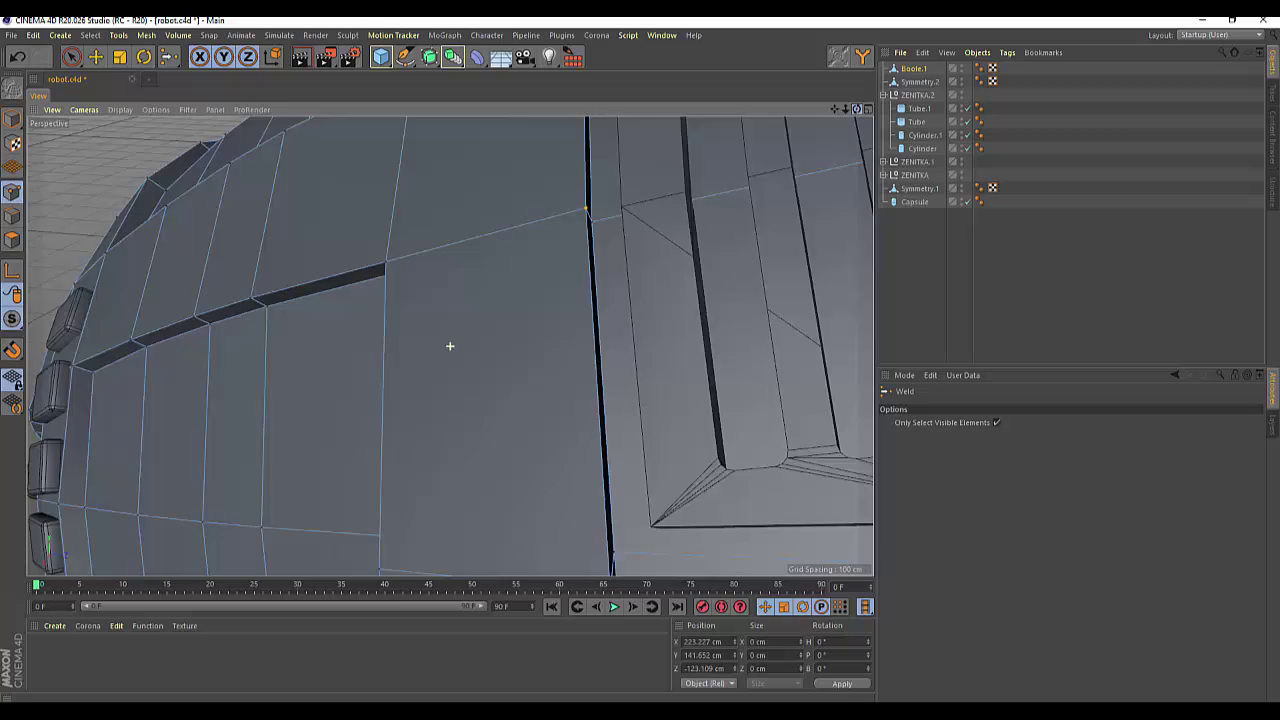
drag(450, 346, 378, 411)
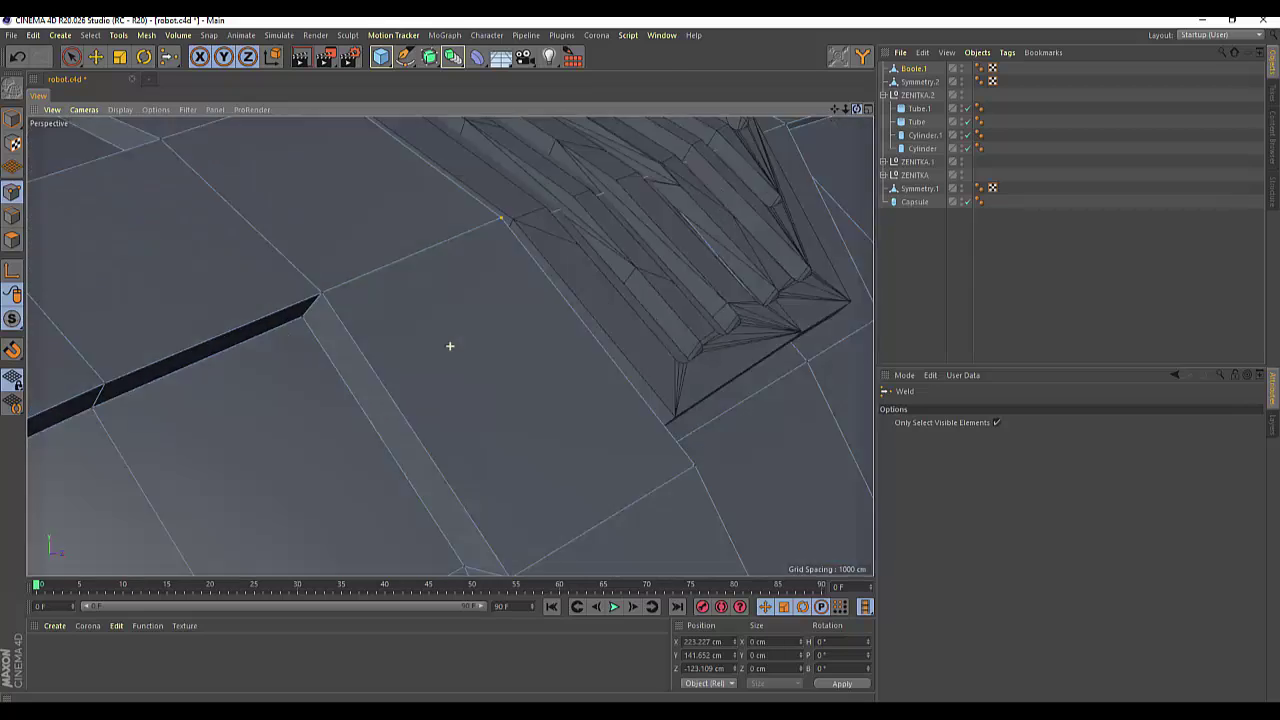
scroll(370, 412, down, 5)
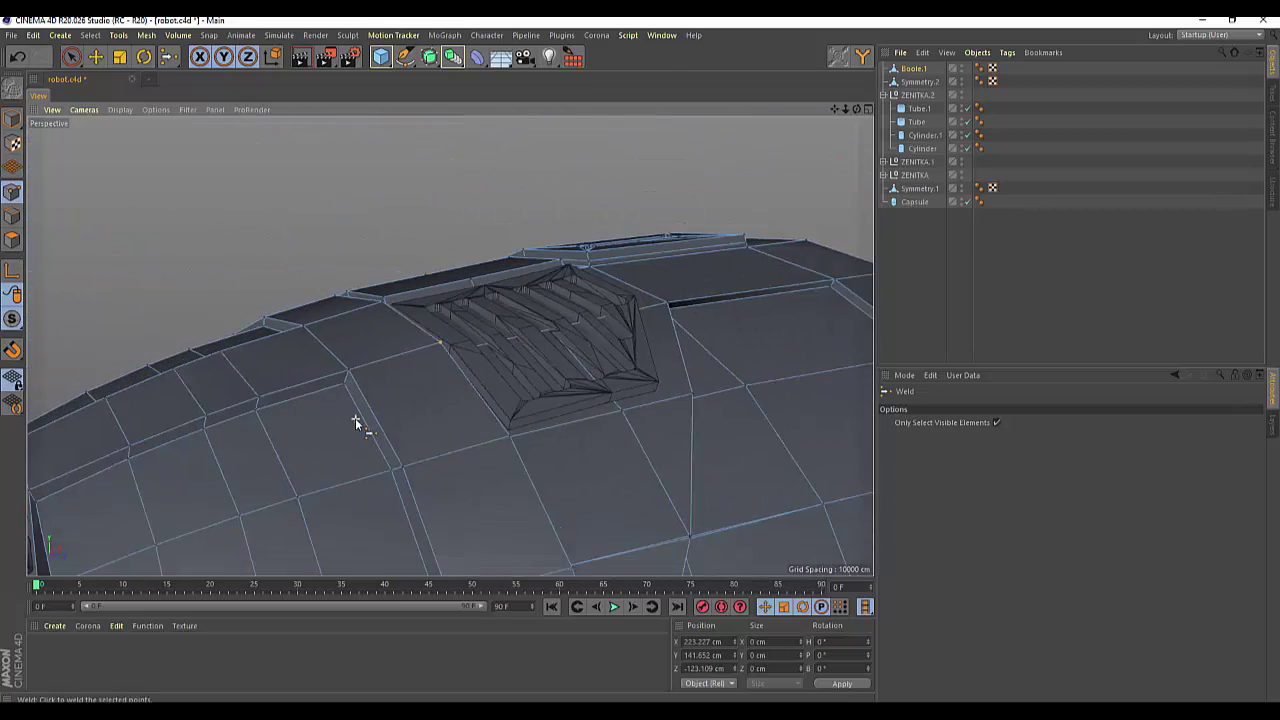
drag(855, 110, 132, 529)
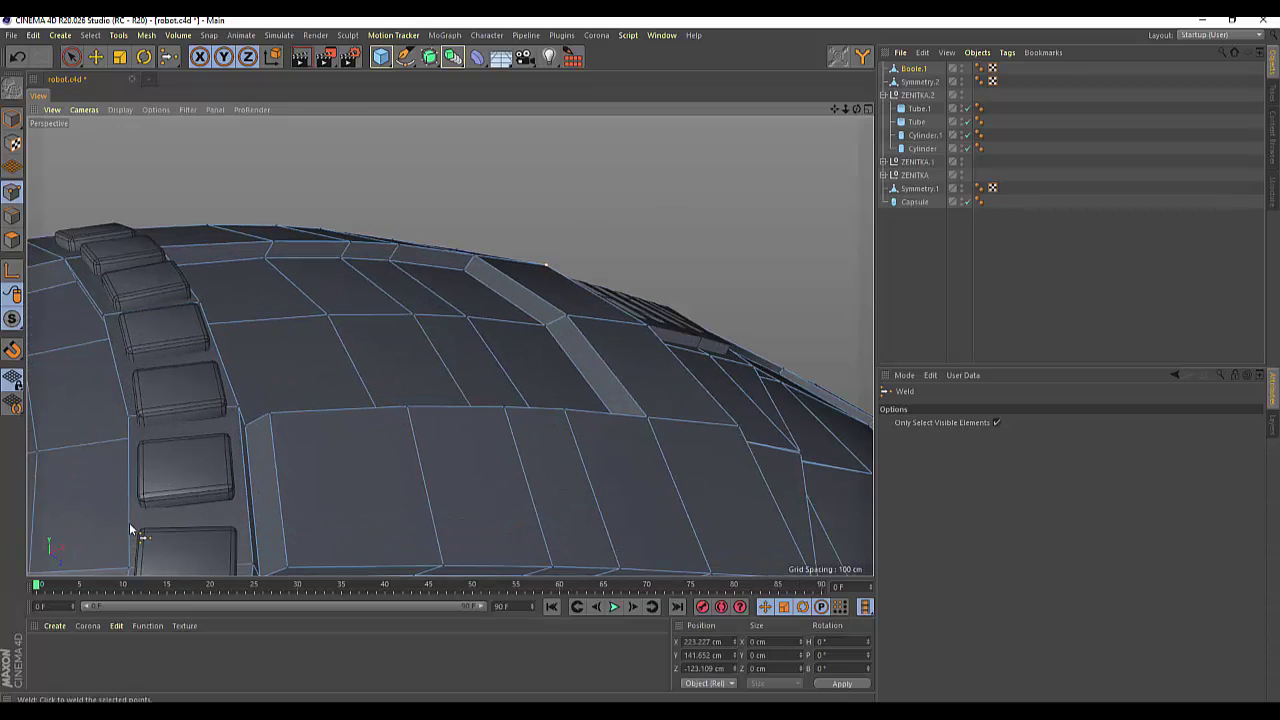
click(71, 56)
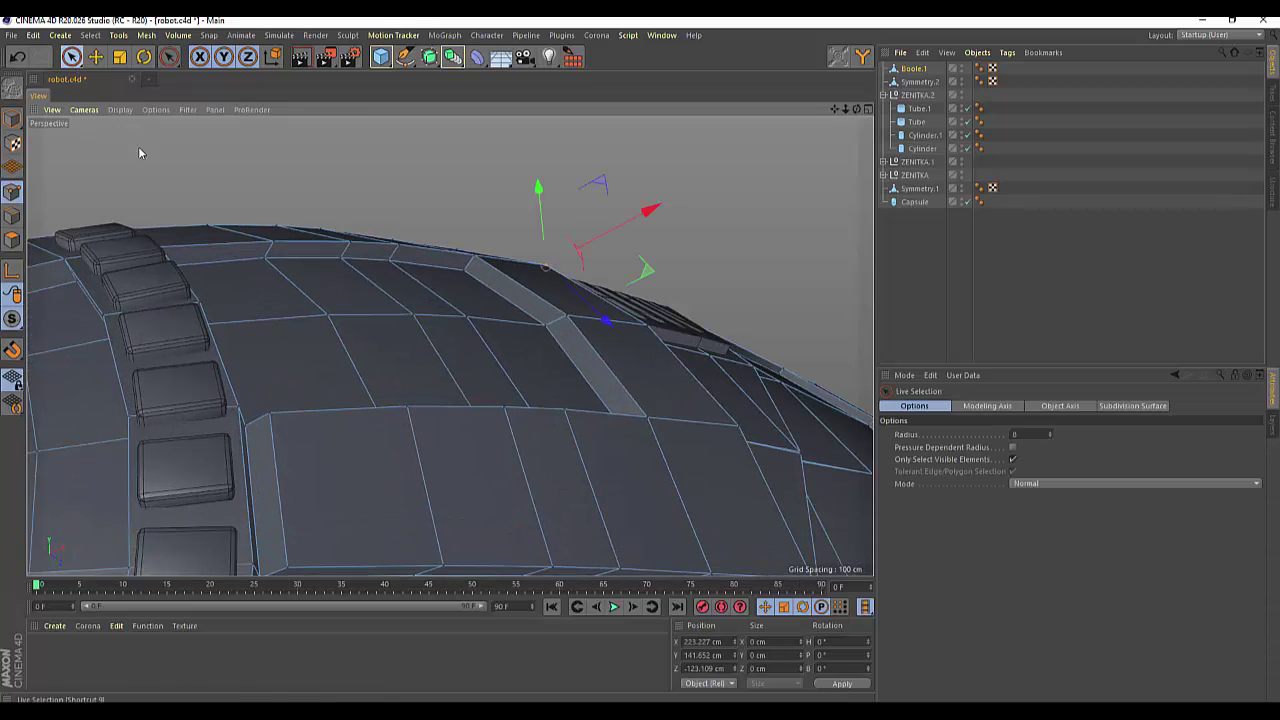
click(12, 240)
click(261, 511)
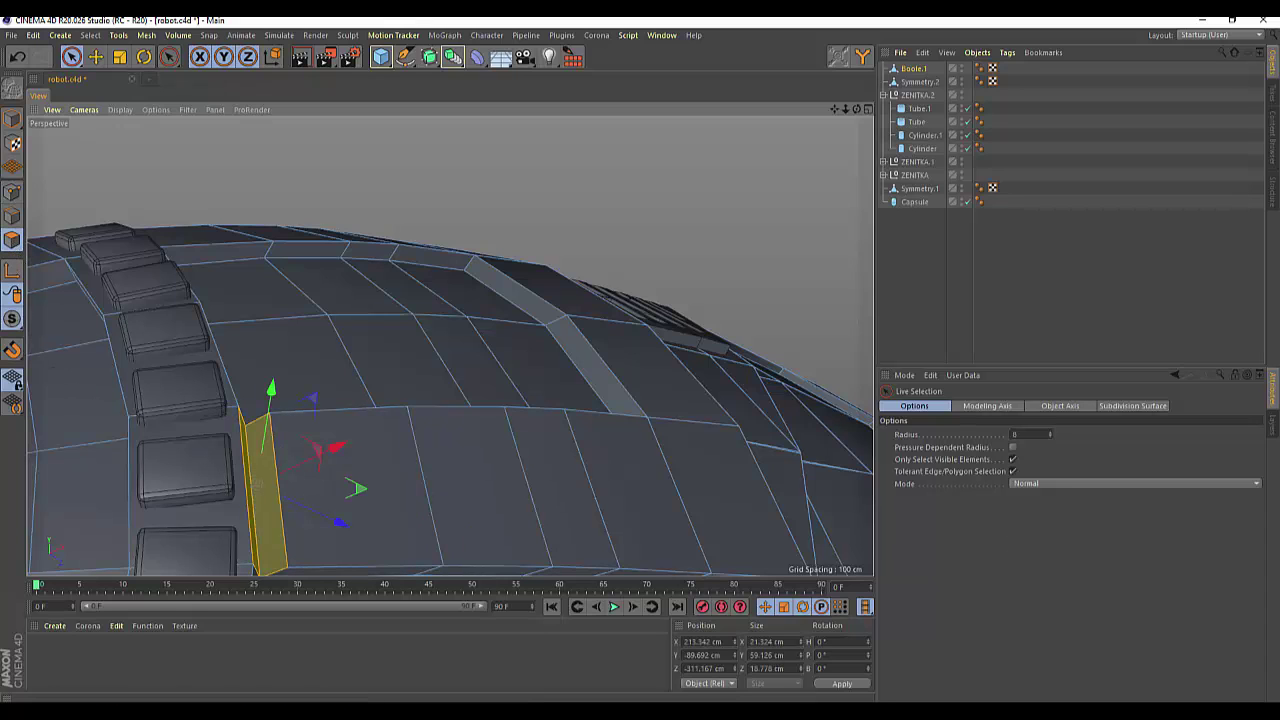
key(Delete)
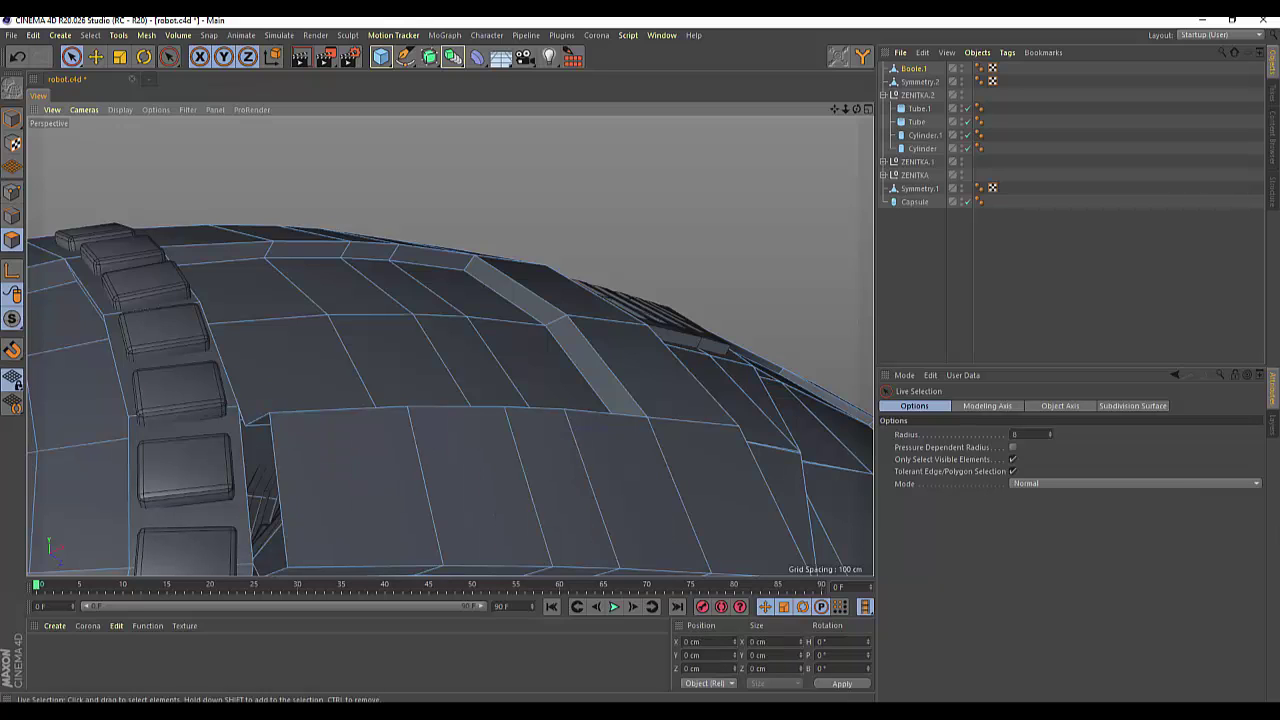
Step: Weld the corner point beside the hole into its neighbouring vertex
click(13, 190)
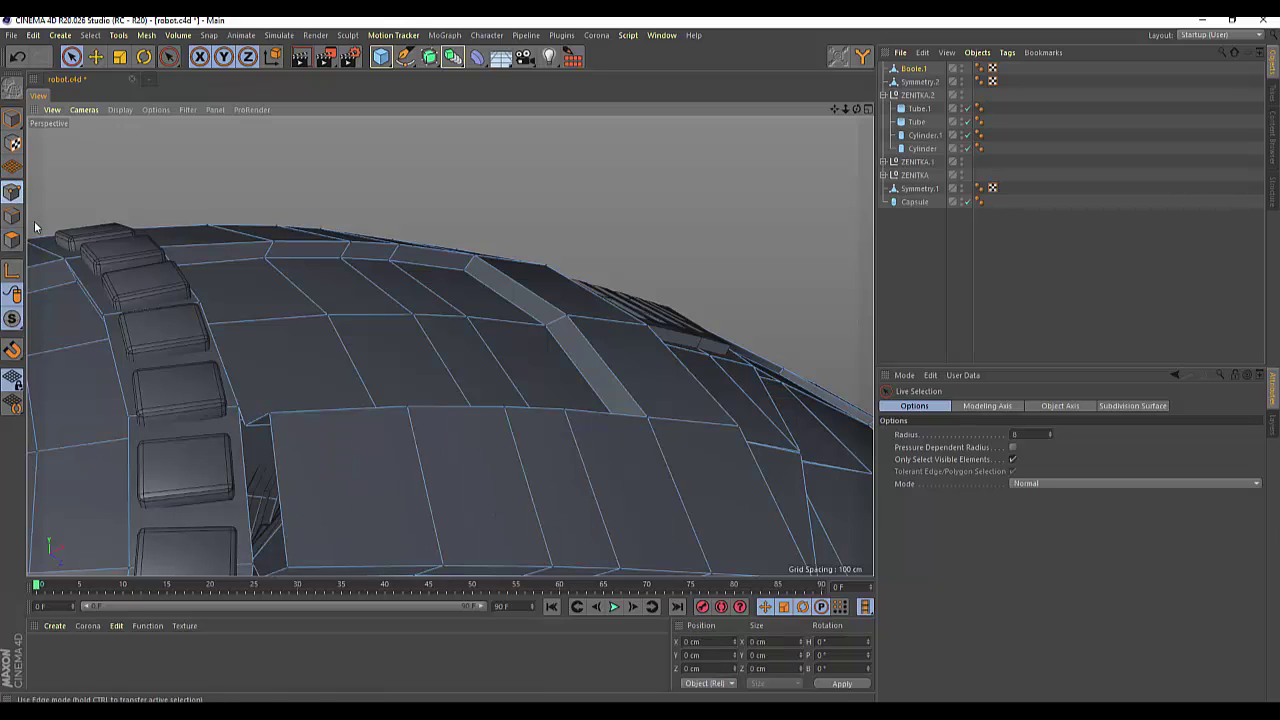
click(250, 409)
right_click(460, 472)
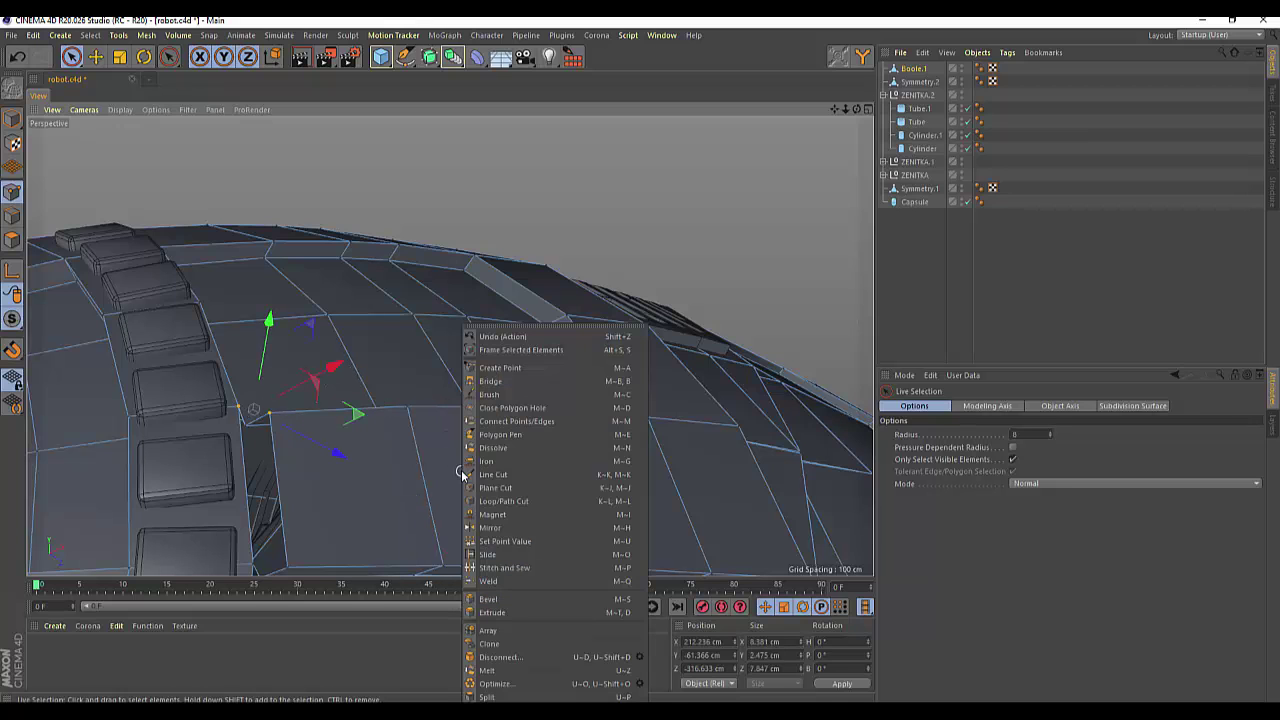
click(495, 581)
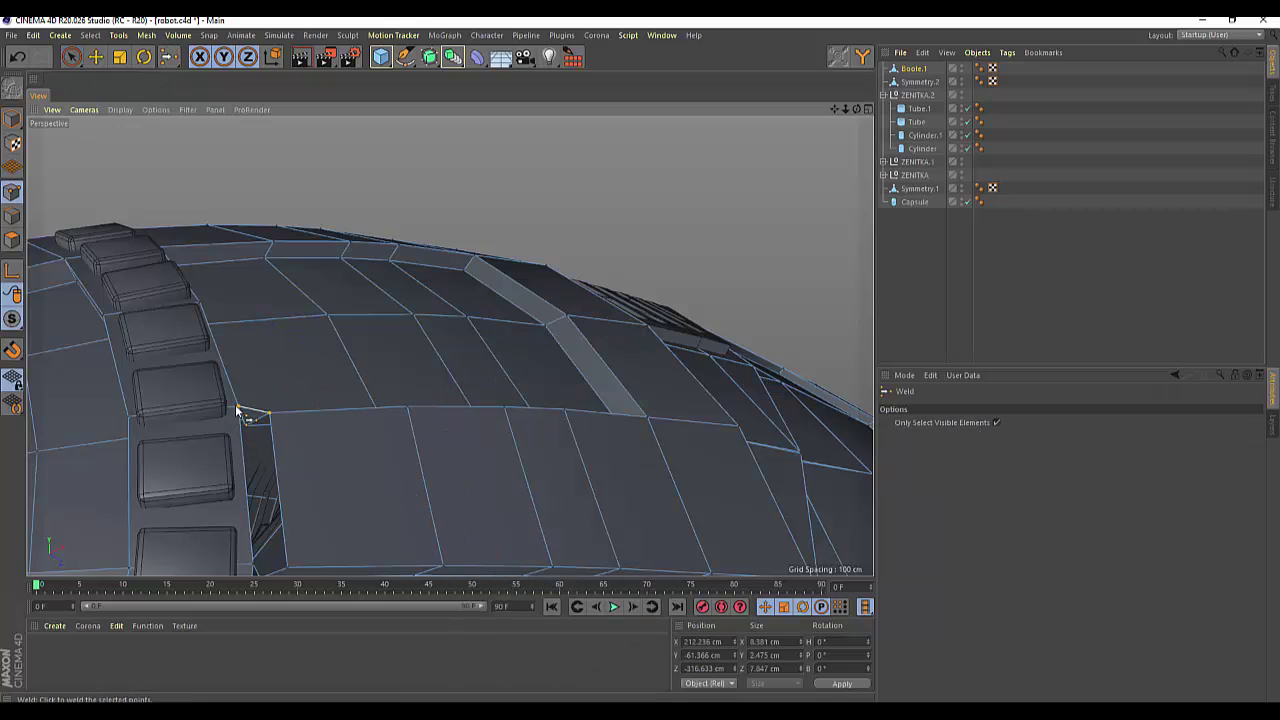
click(237, 410)
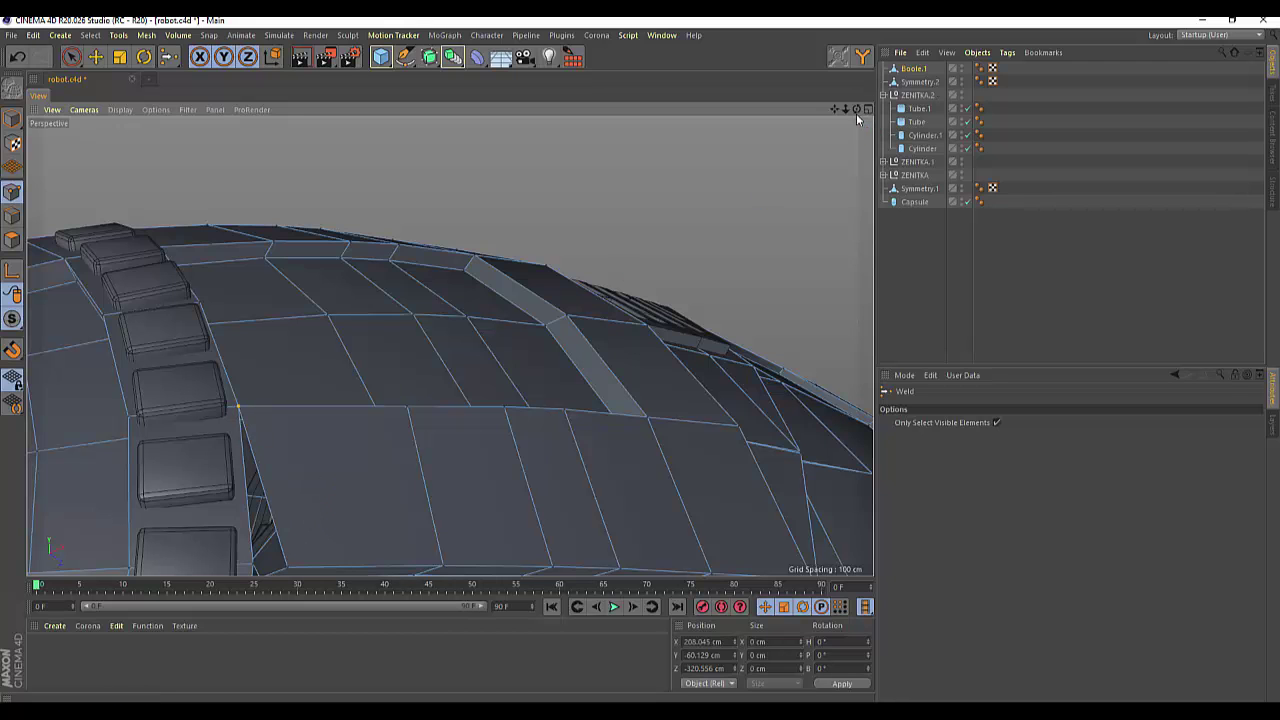
Step: Weld the stray point beside the raised blocks to remove the small triangle
drag(857, 112, 755, 152)
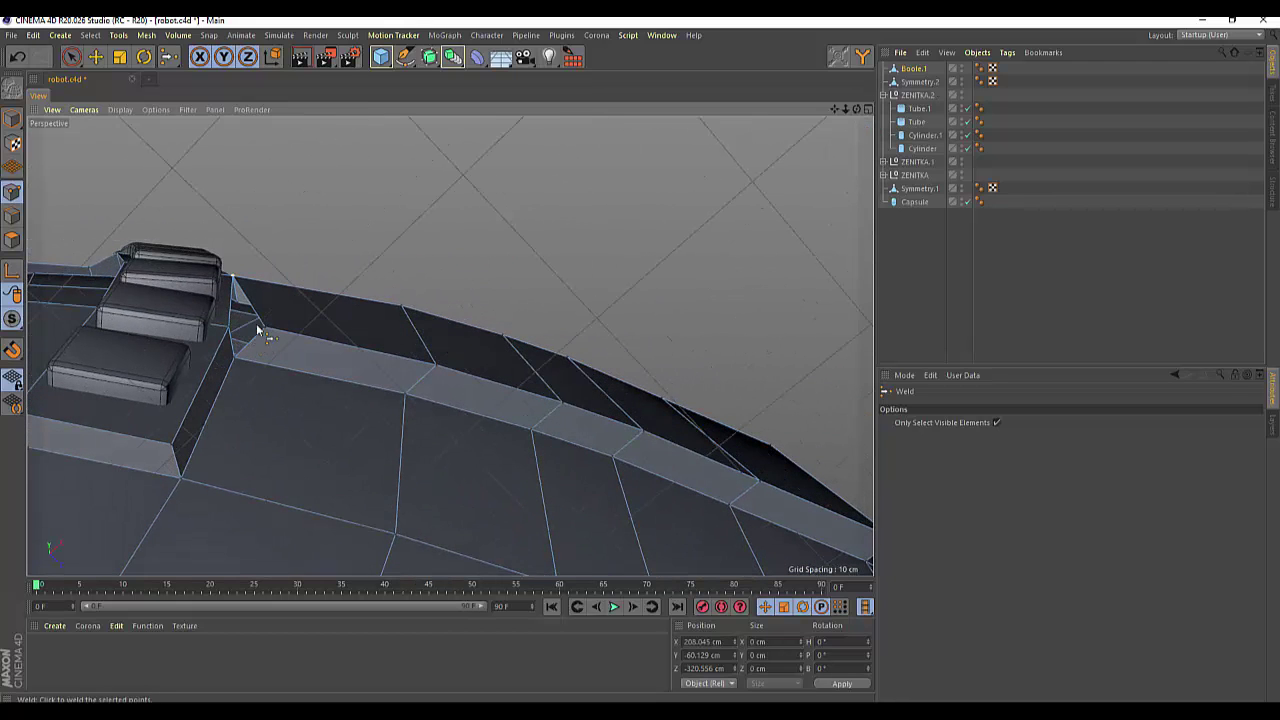
drag(71, 57, 130, 76)
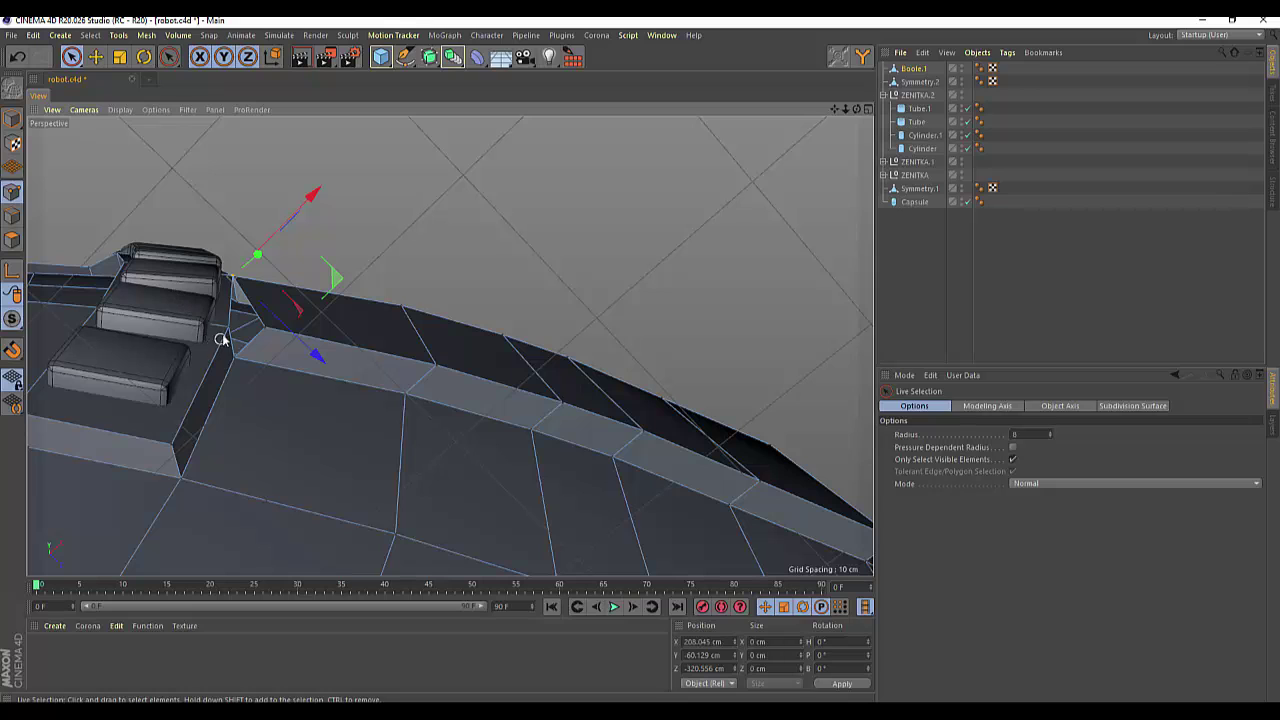
shift+click(275, 330)
right_click(530, 266)
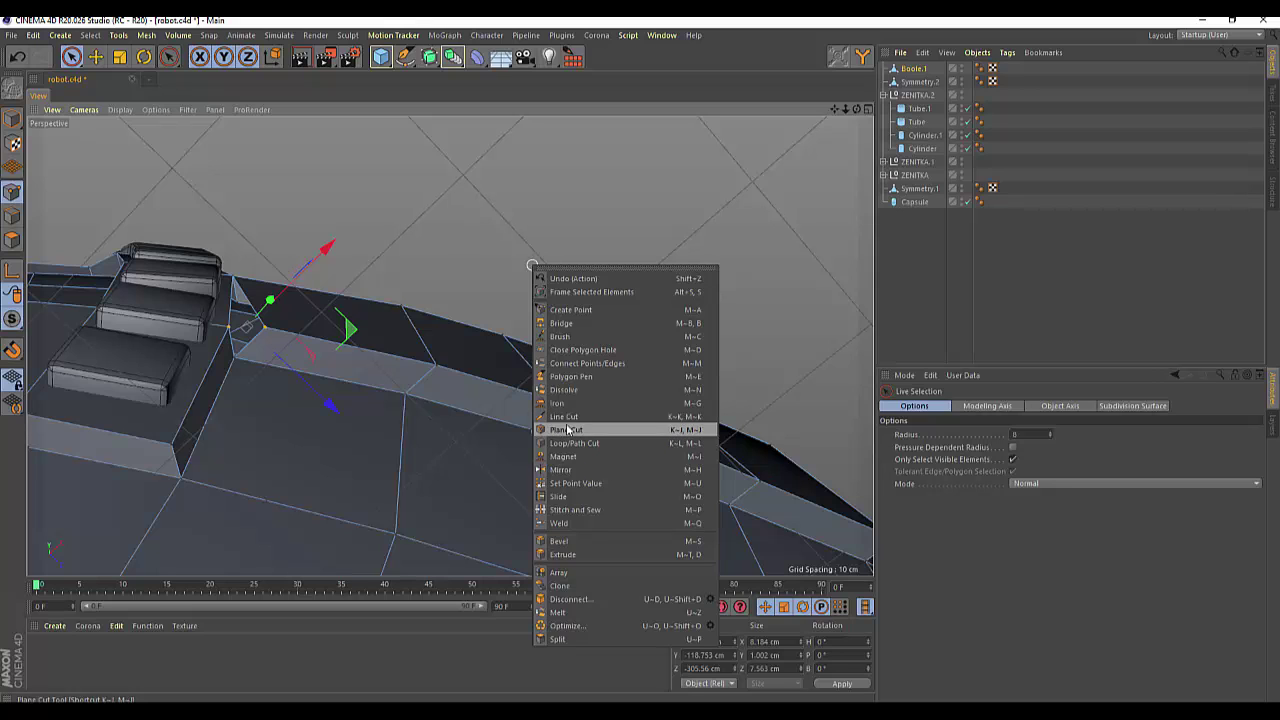
click(556, 523)
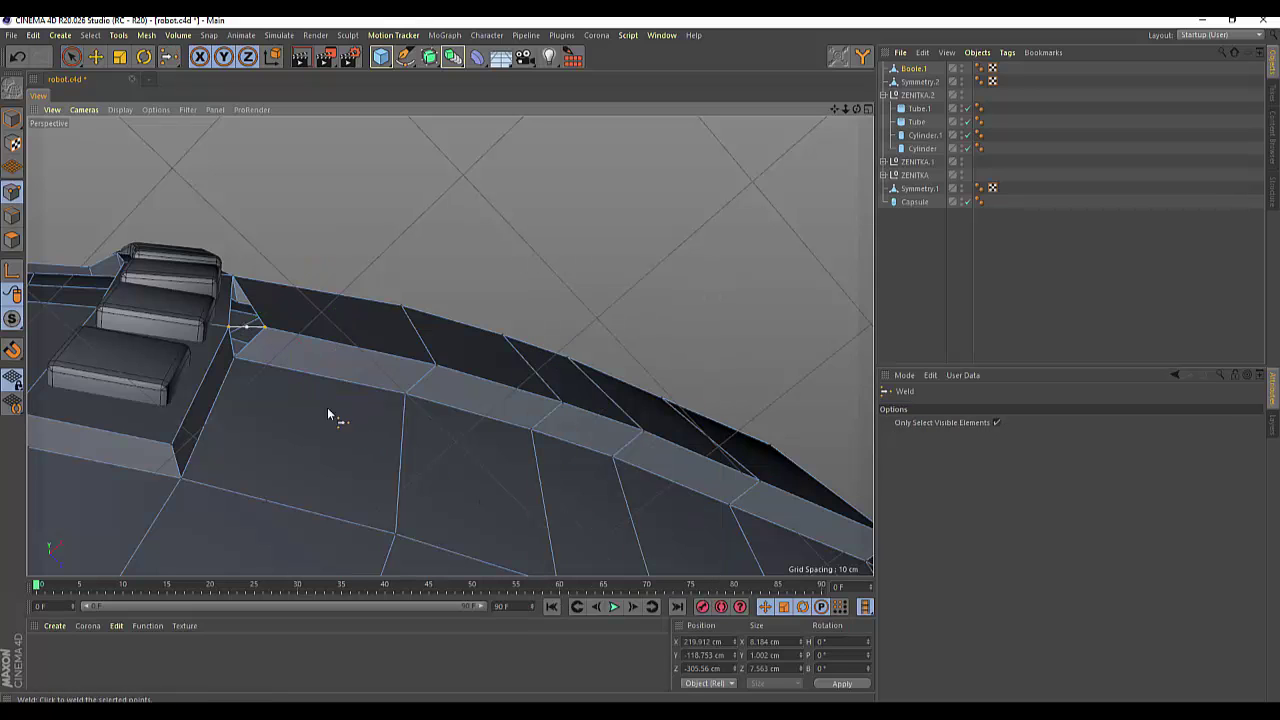
click(228, 333)
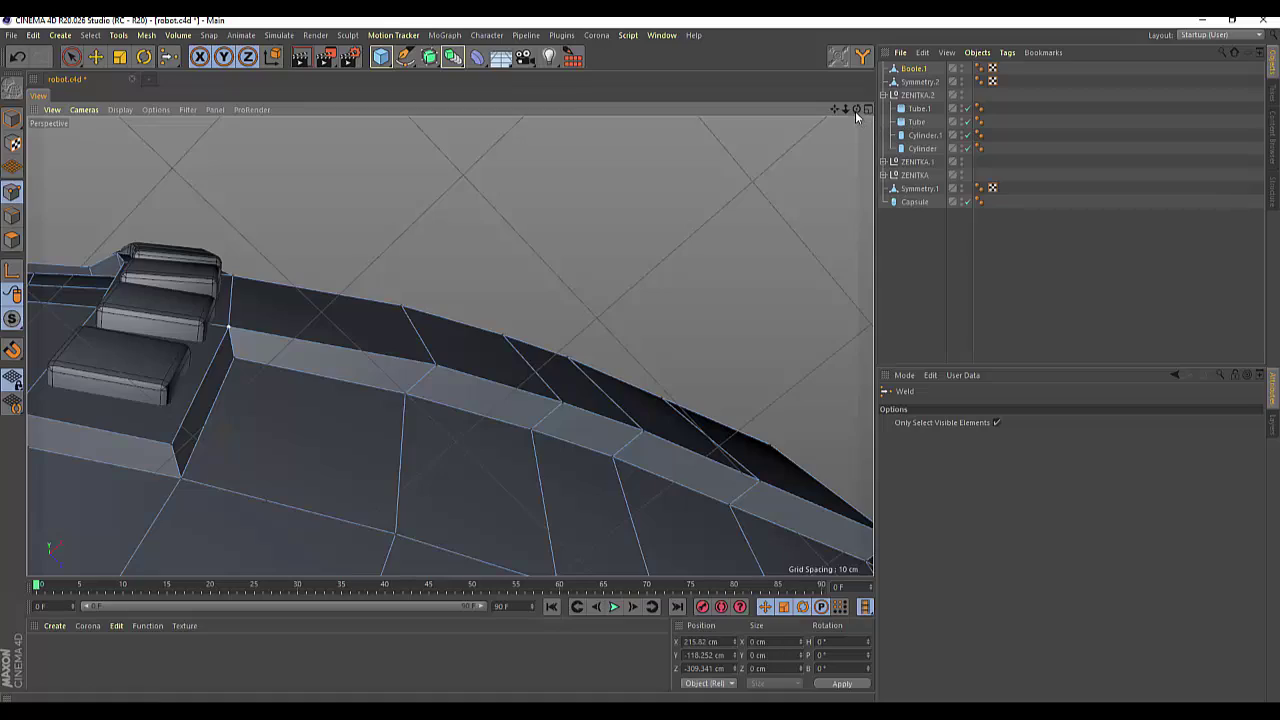
mouse_move(856, 110)
mouse_down()
mouse_move(449, 346)
mouse_move(868, 100)
mouse_move(449, 346)
mouse_up()
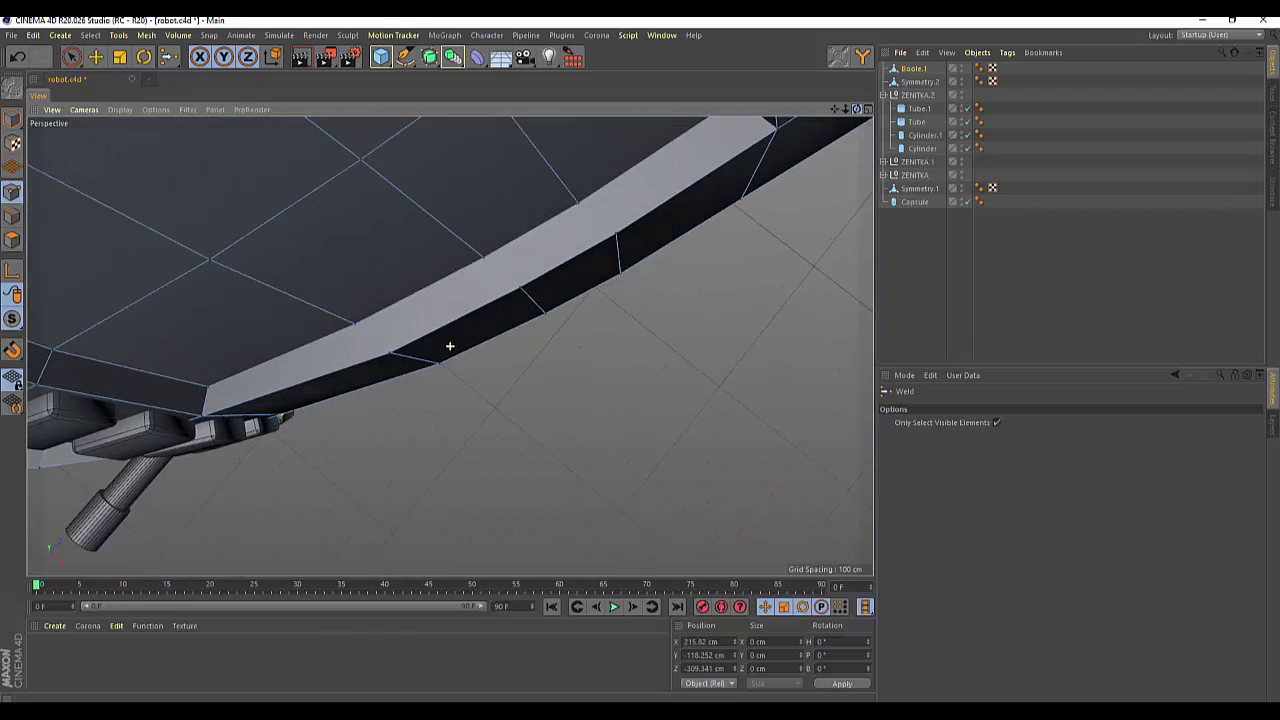
Step: Orbit around to the side of the capsule head and switch to edge mode
scroll(677, 194, down, 3)
scroll(669, 206, down, 3)
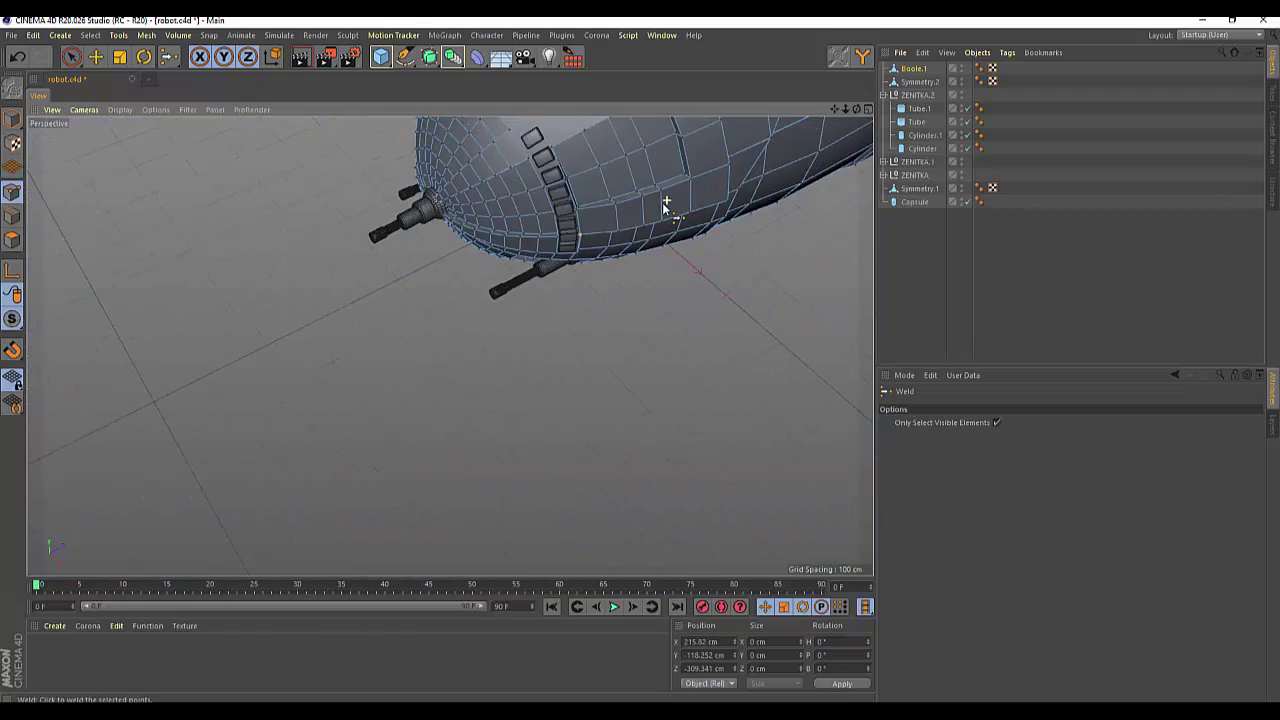
scroll(663, 206, down, 2)
scroll(665, 208, down, 2)
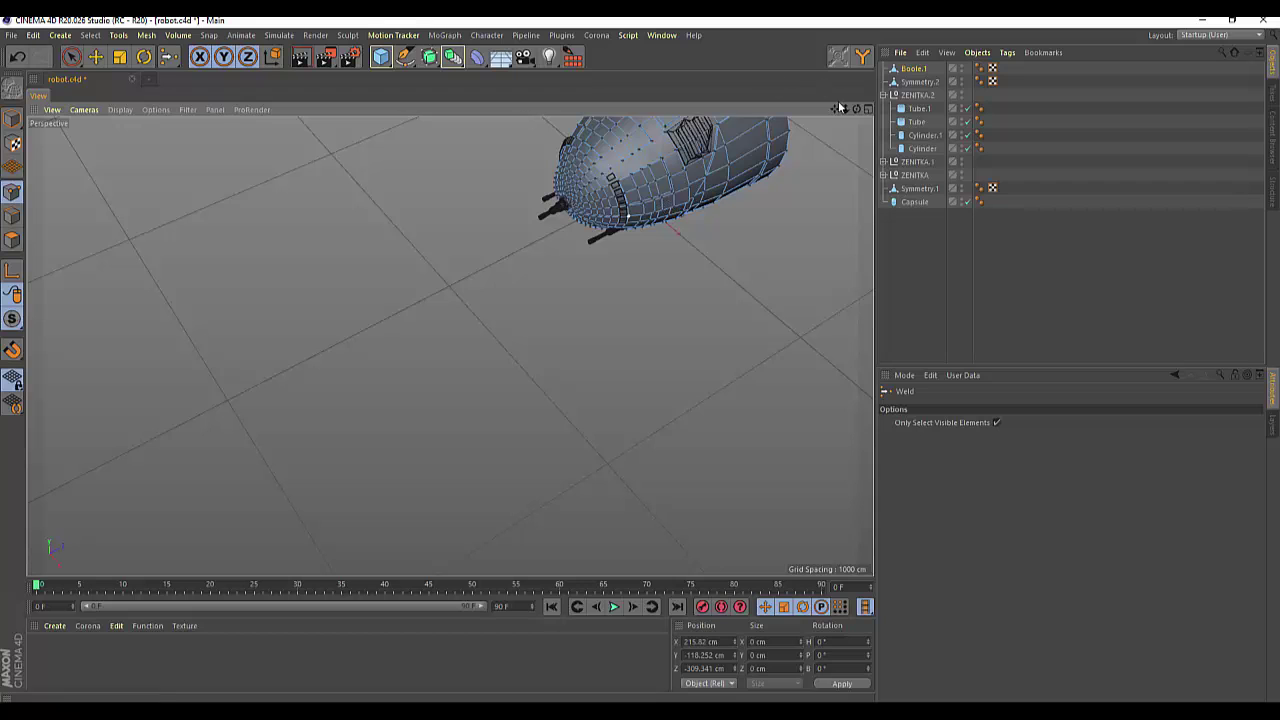
drag(857, 110, 450, 346)
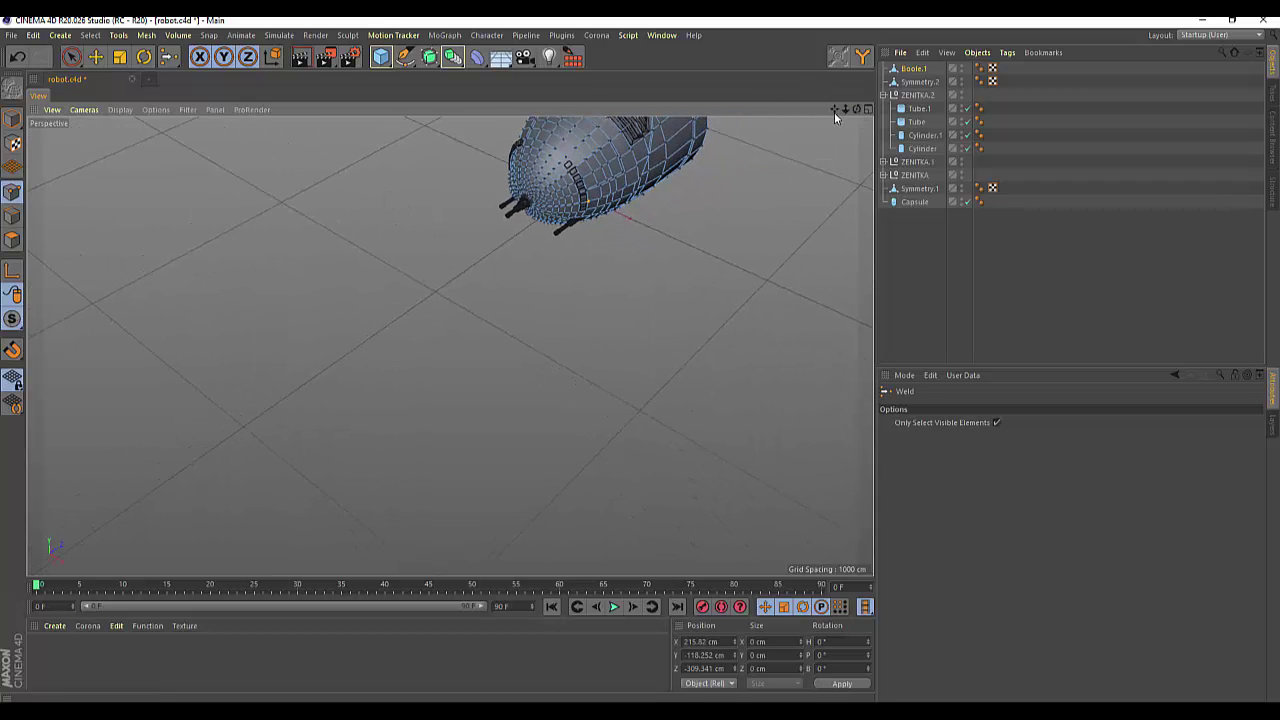
drag(835, 110, 449, 346)
drag(857, 110, 449, 346)
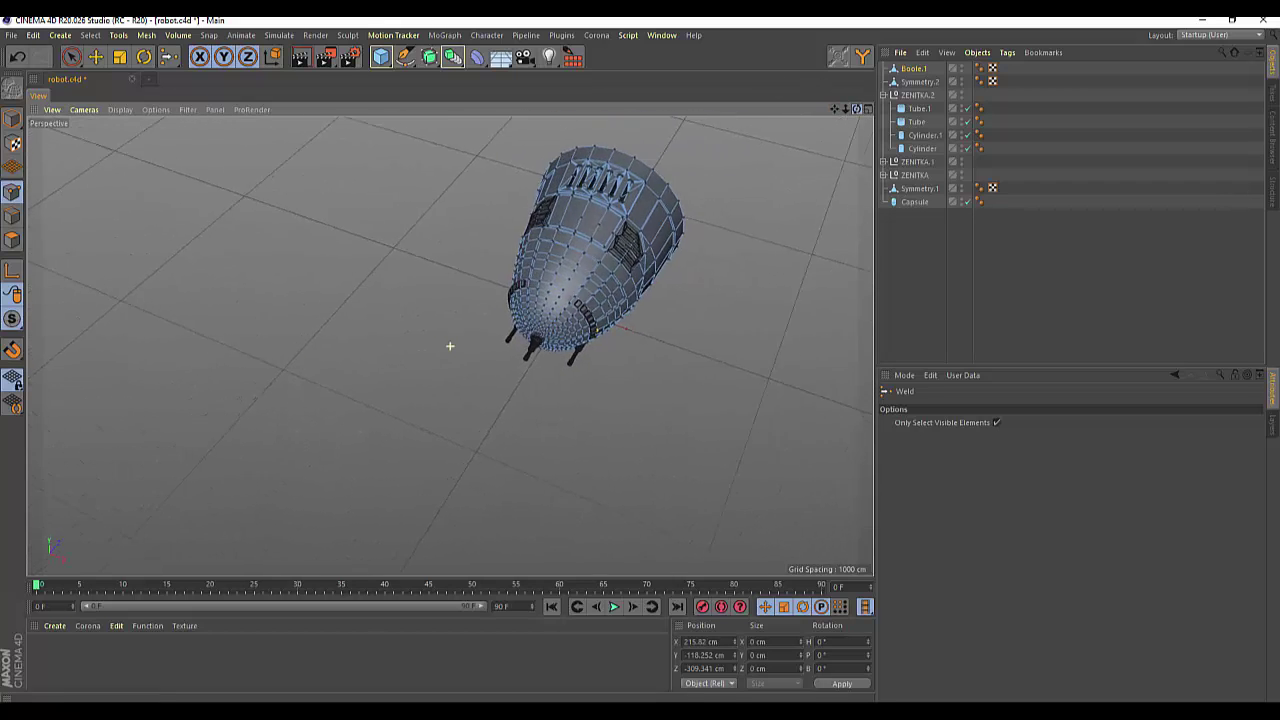
click(14, 232)
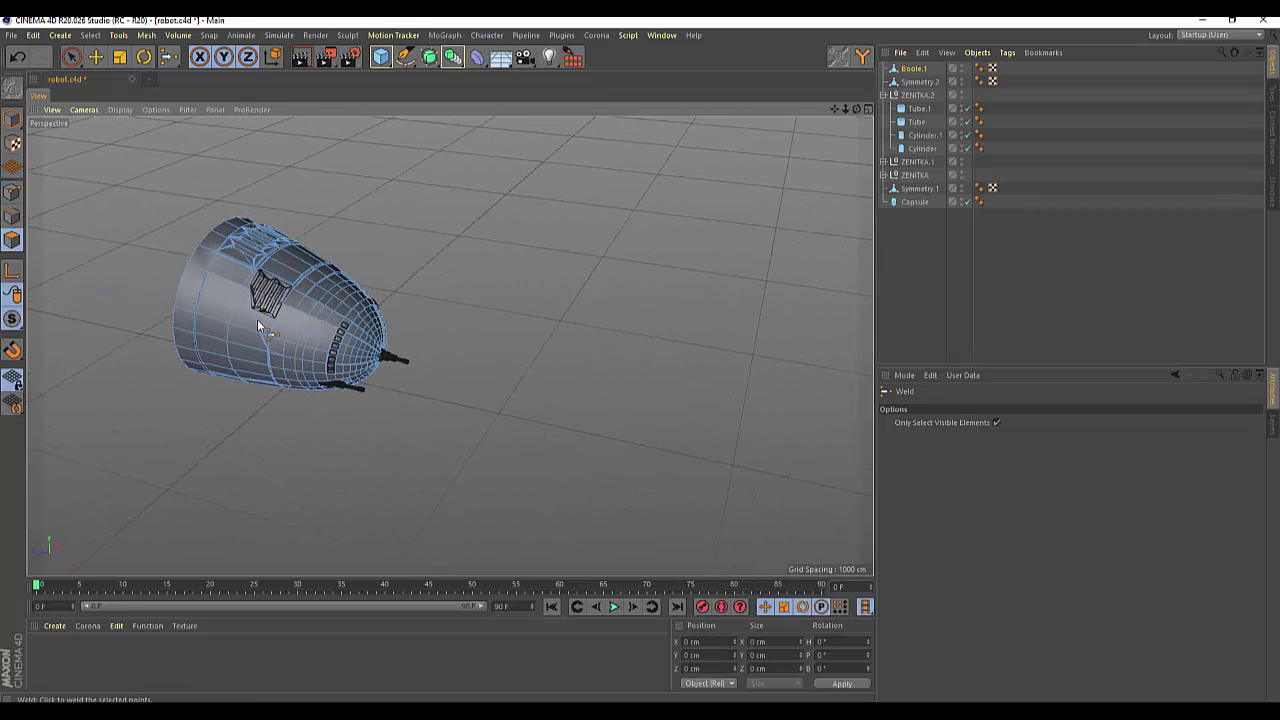
scroll(257, 319, up, 2)
scroll(257, 319, up, 1)
scroll(257, 319, up, 1)
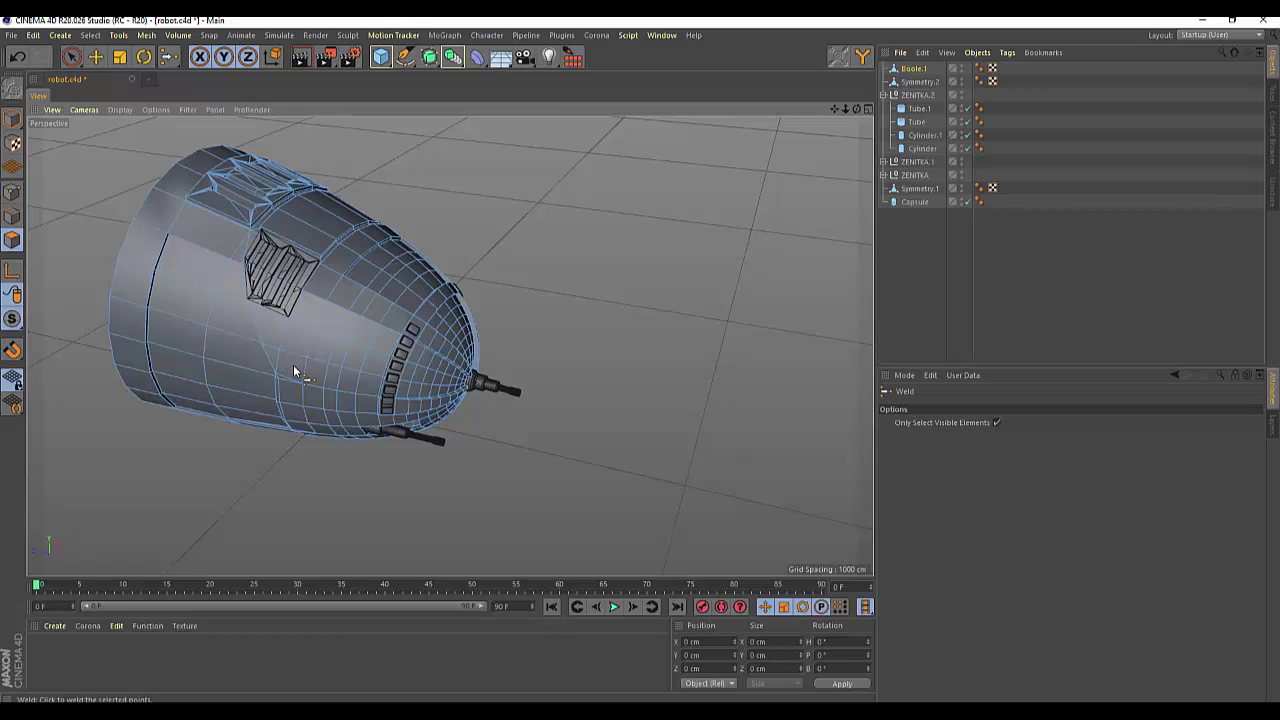
Step: Paint an L-shaped polygon selection on the head's side beside the bolts with Live Selection
drag(71, 57, 95, 79)
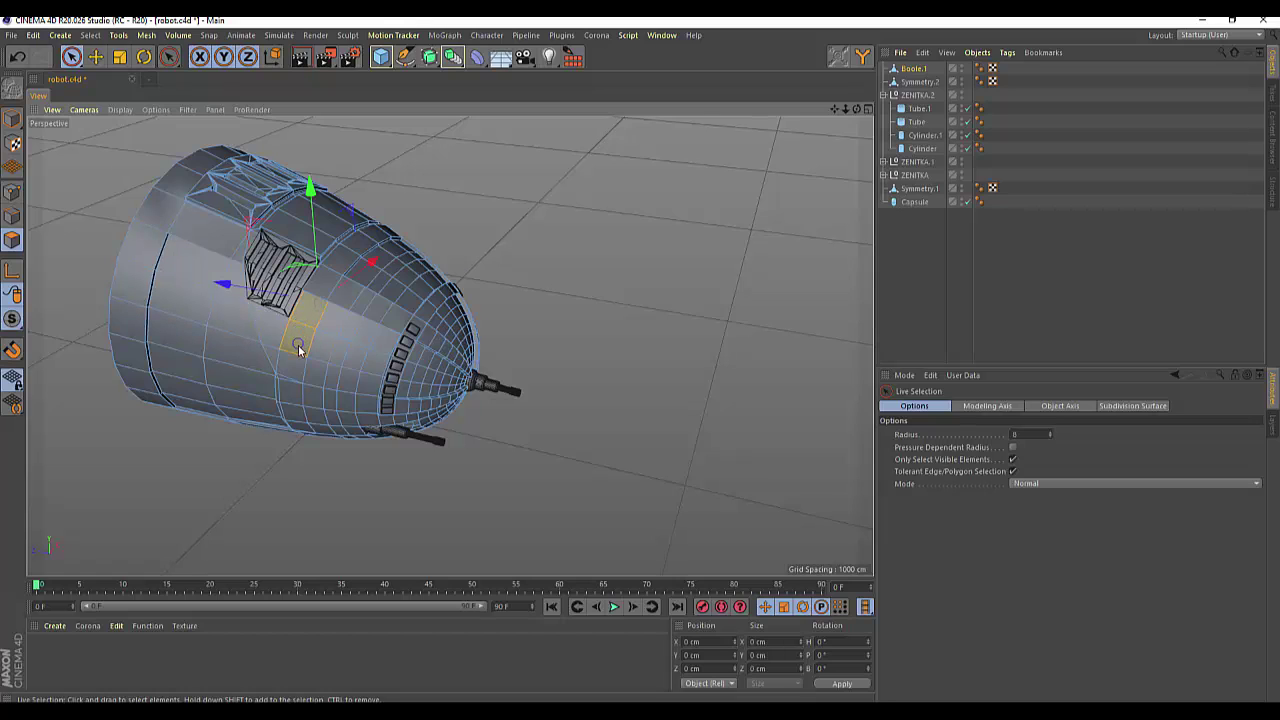
drag(304, 368, 343, 375)
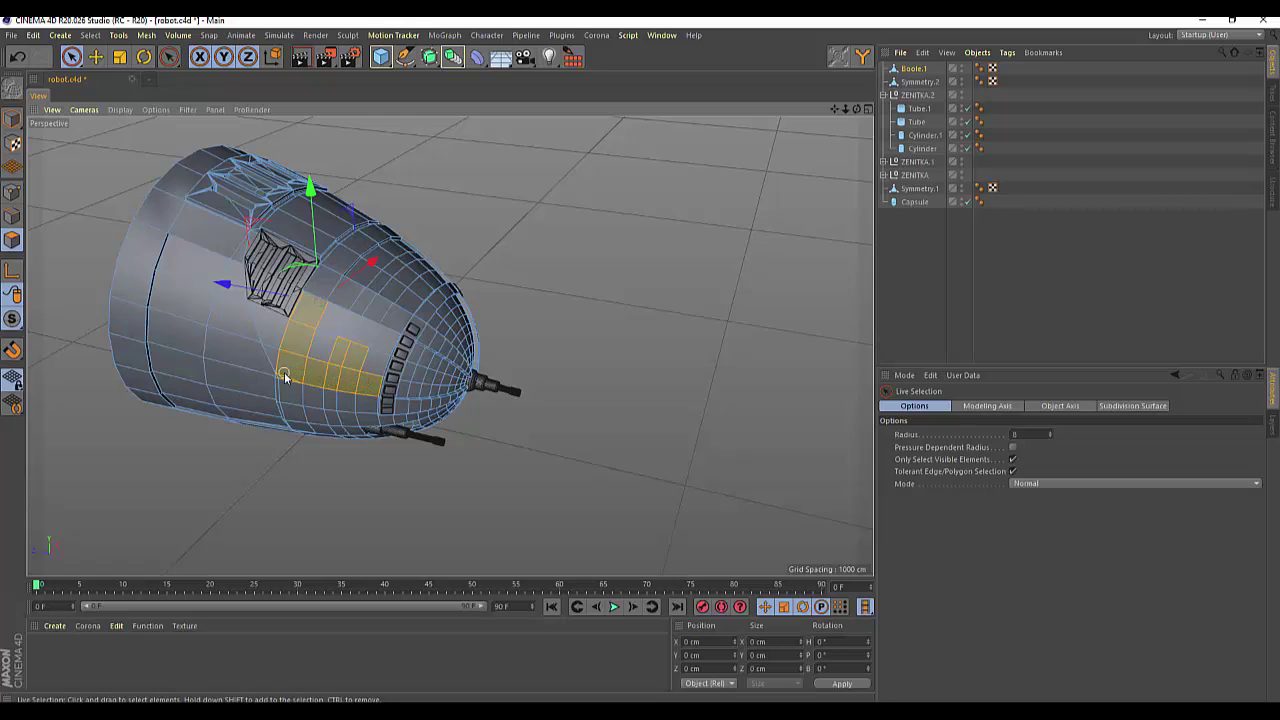
drag(284, 376, 314, 371)
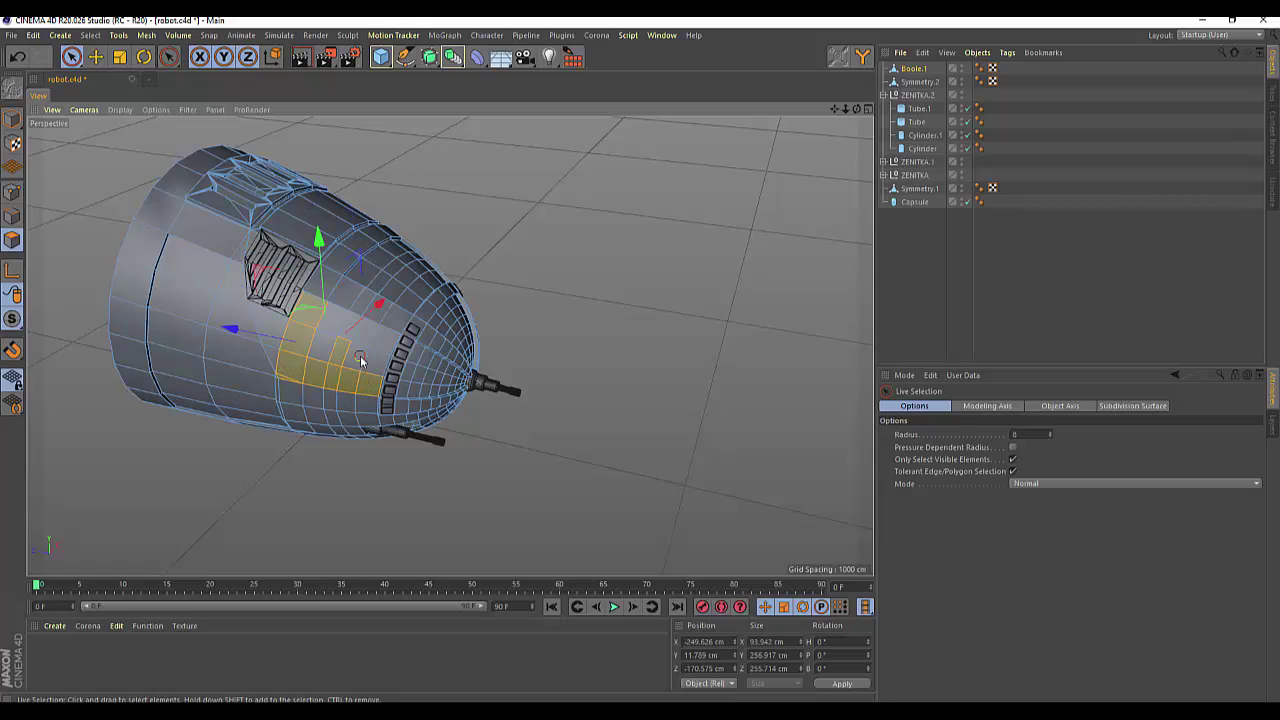
scroll(214, 386, up, 3)
scroll(214, 386, up, 3)
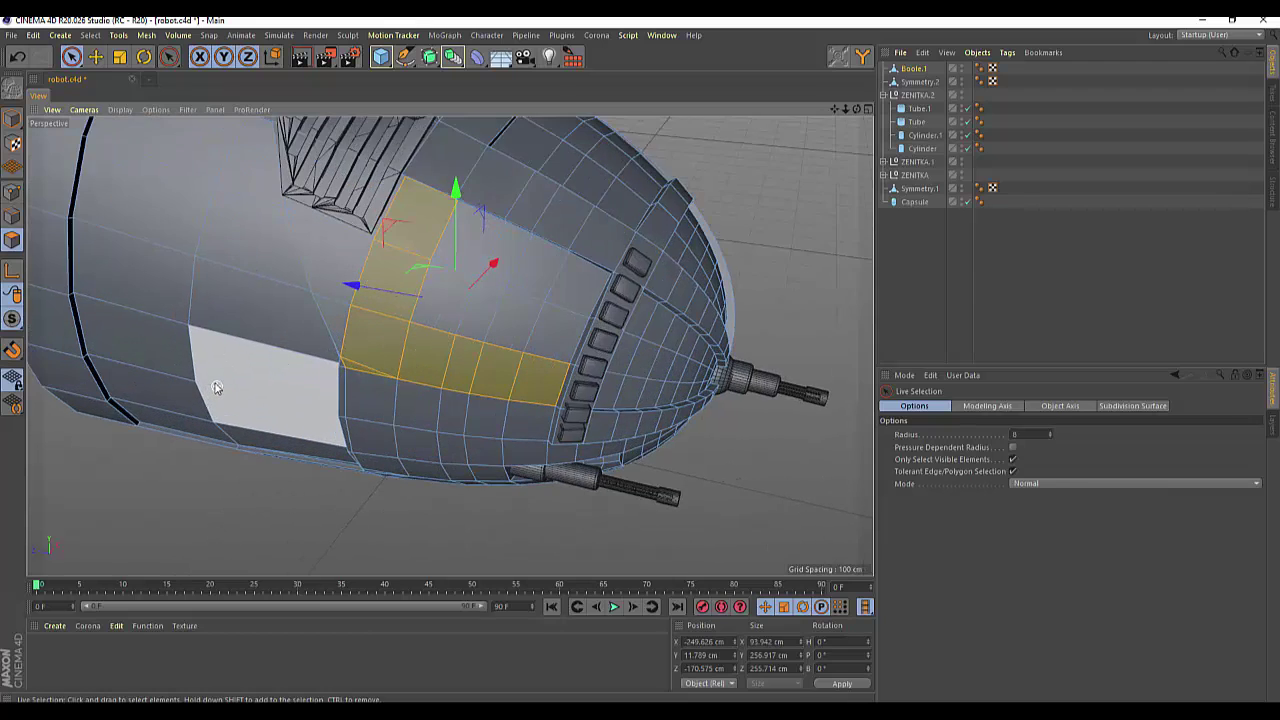
scroll(214, 386, up, 3)
scroll(214, 386, up, 2)
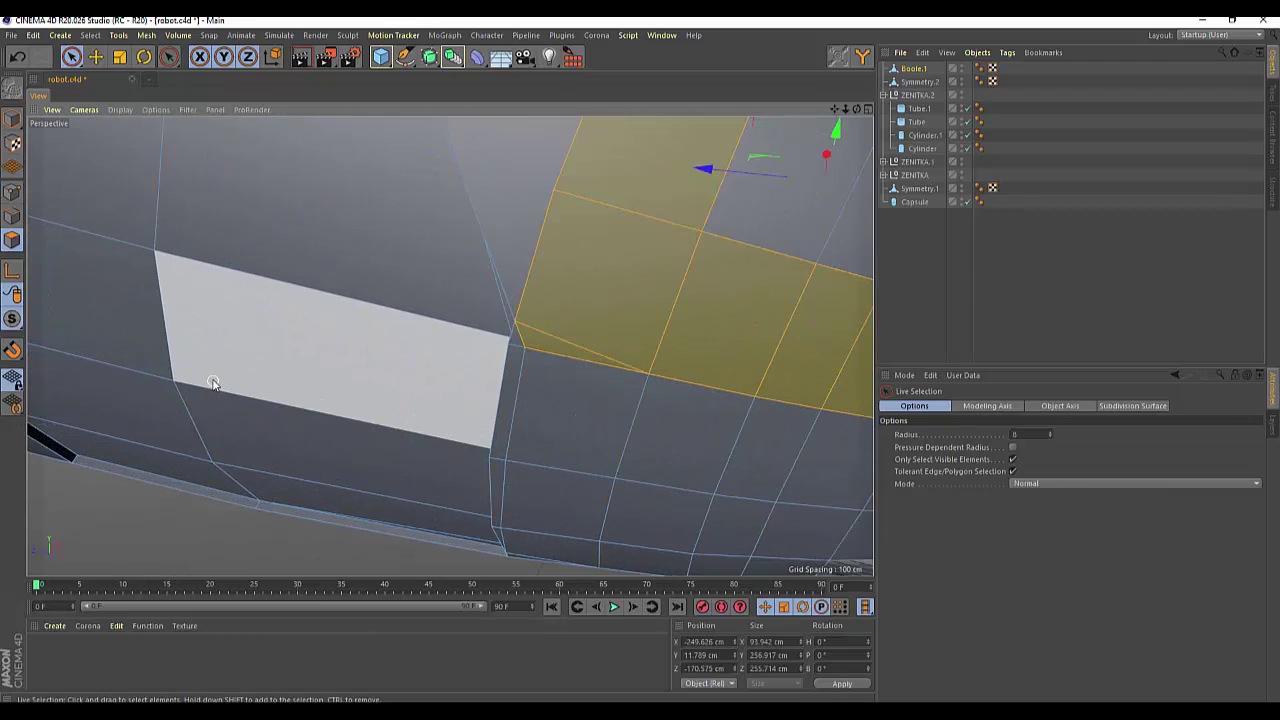
Step: Melt the thin triangle and the square polygon above it into one face
right_click(597, 277)
key(Escape)
click(572, 297)
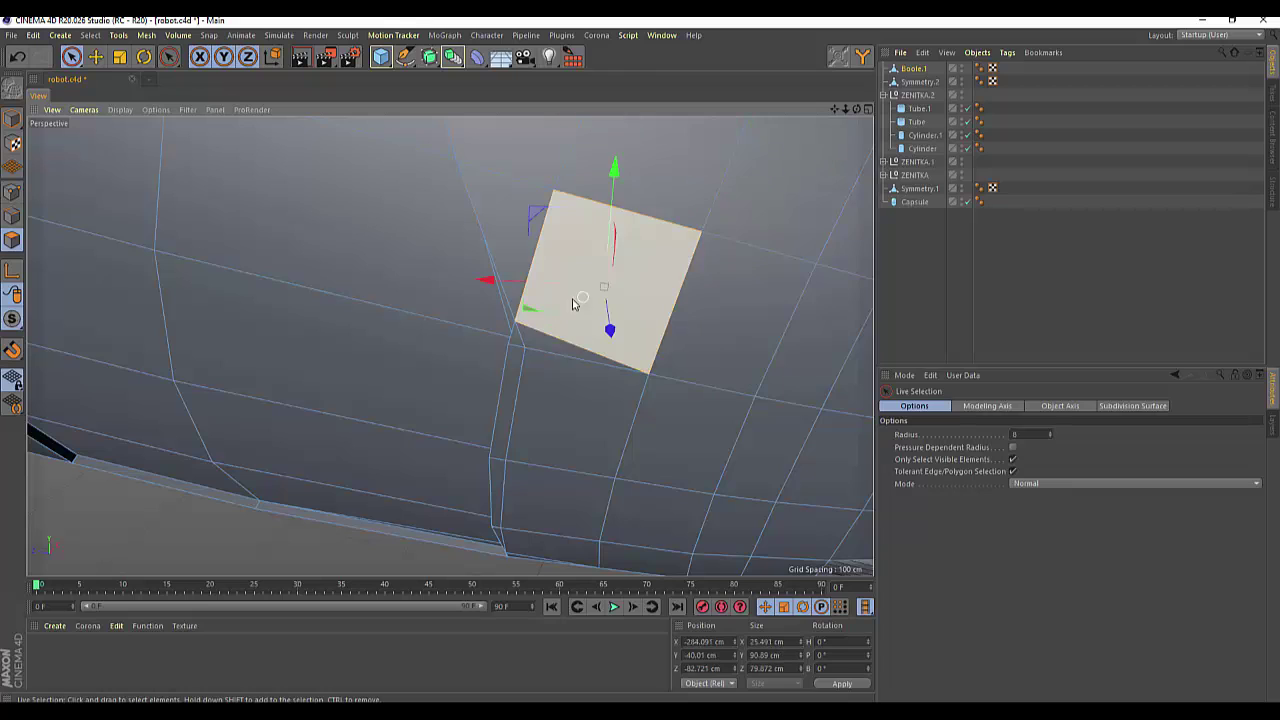
click(543, 348)
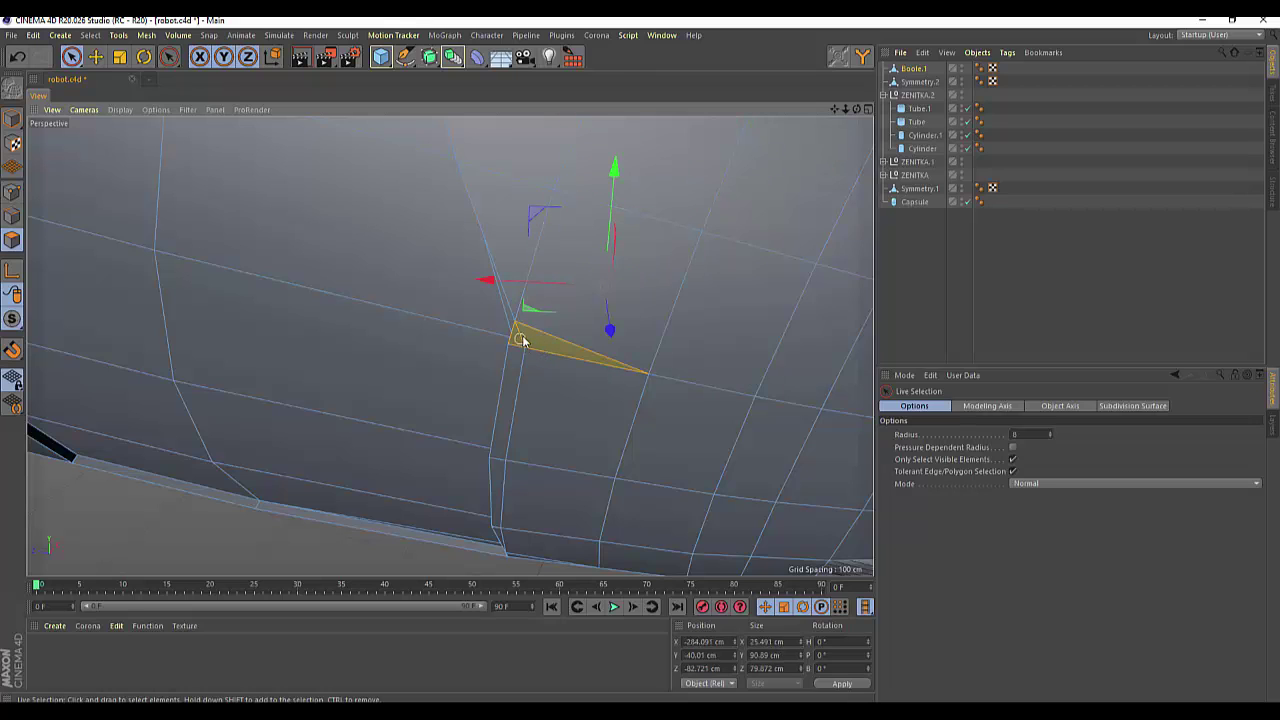
shift+click(545, 318)
right_click(558, 322)
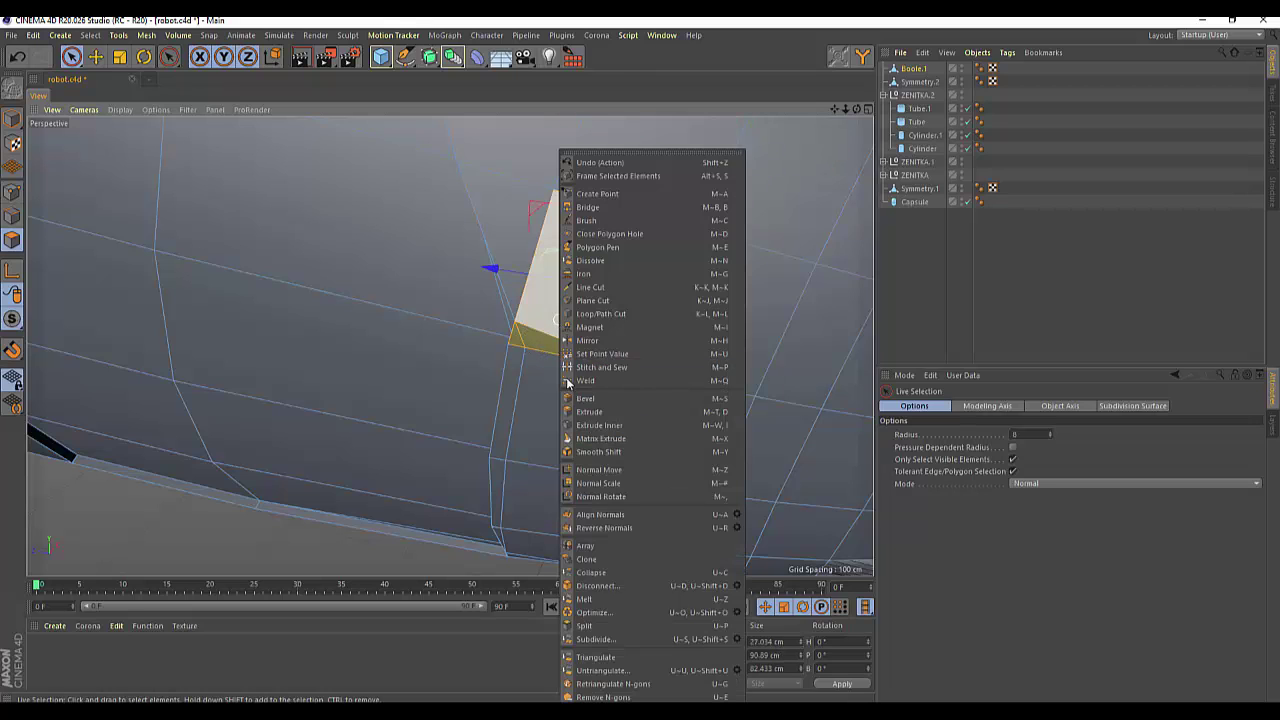
click(610, 599)
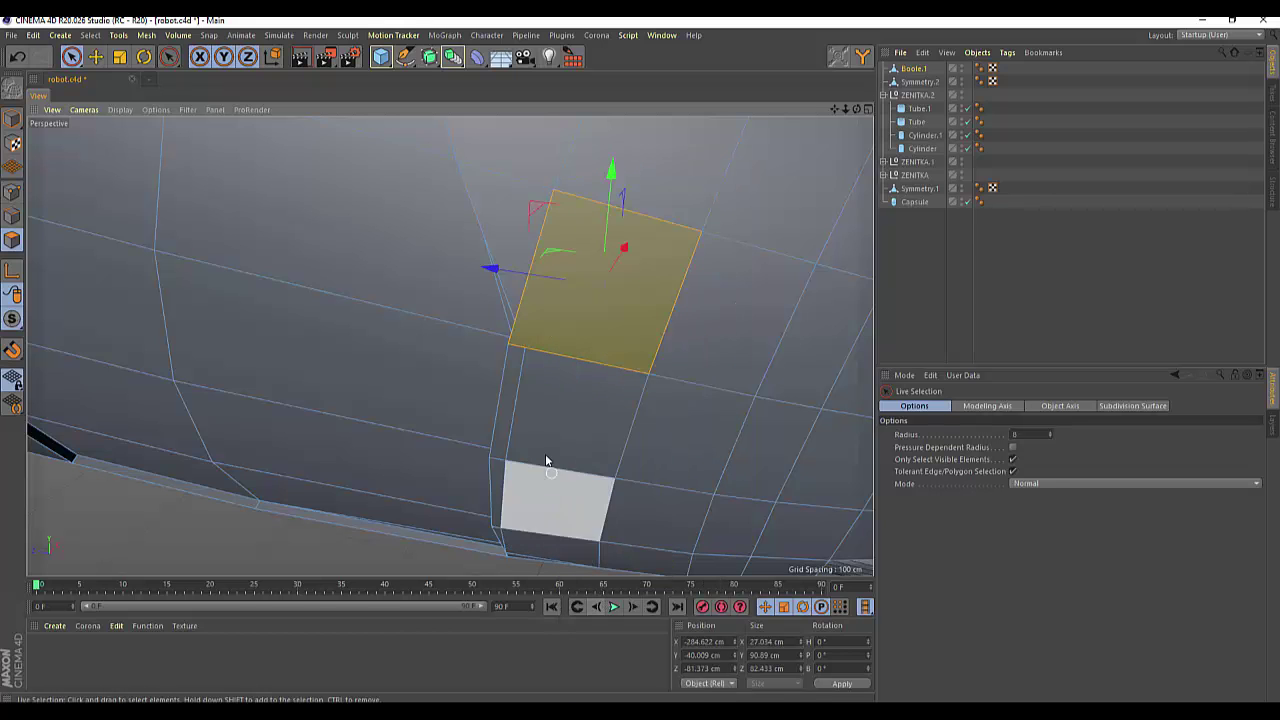
Step: Frame the merged face and select the column of faces above it
drag(862, 110, 449, 346)
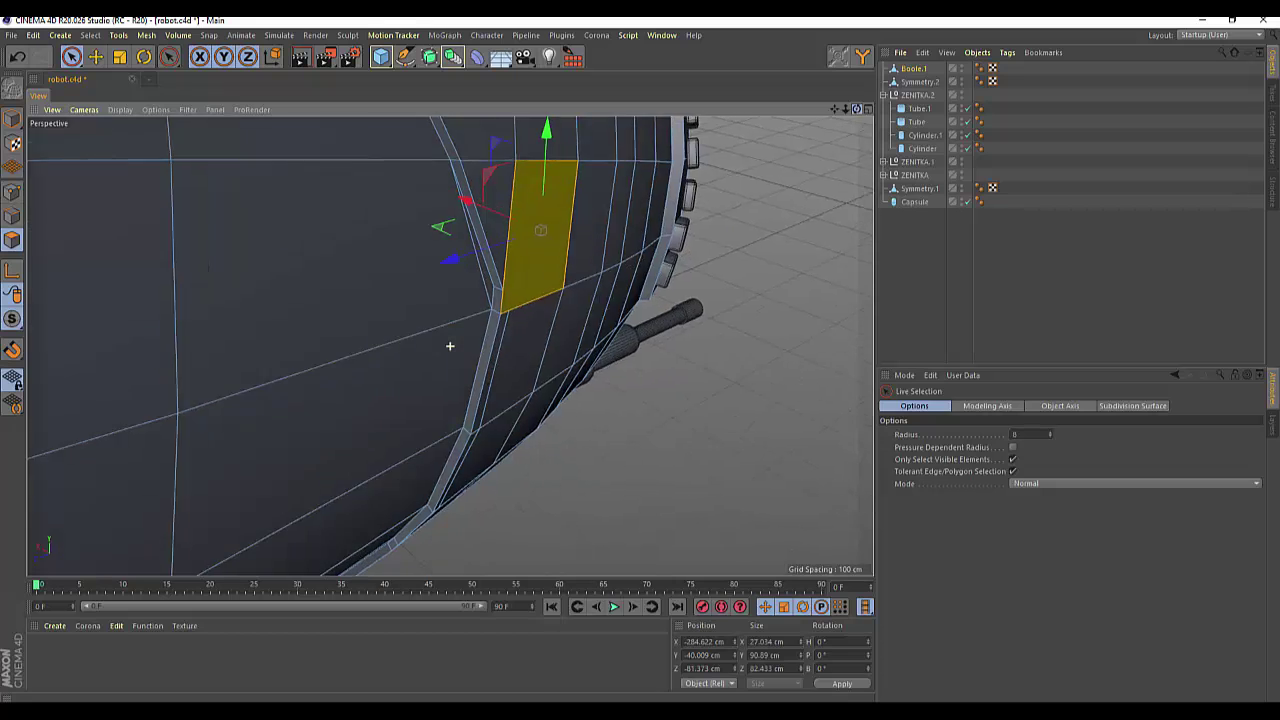
key(s)
scroll(640, 295, down, 3)
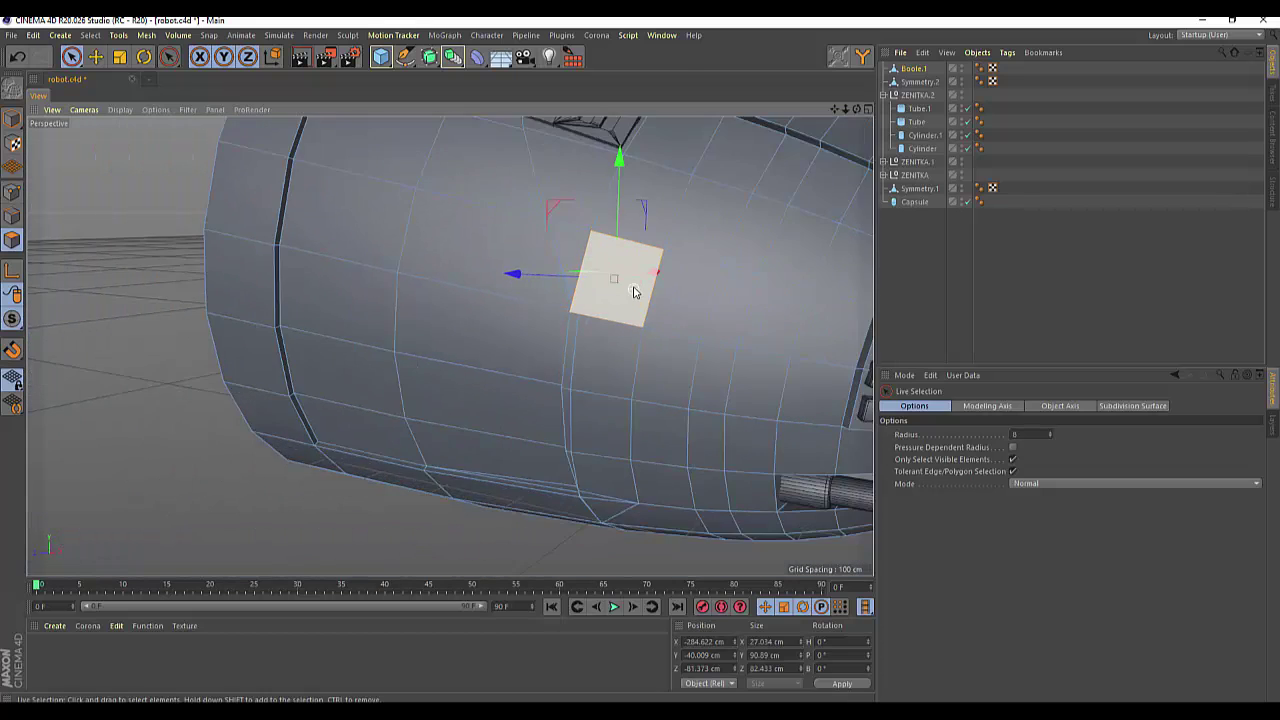
scroll(634, 286, down, 2)
click(659, 187)
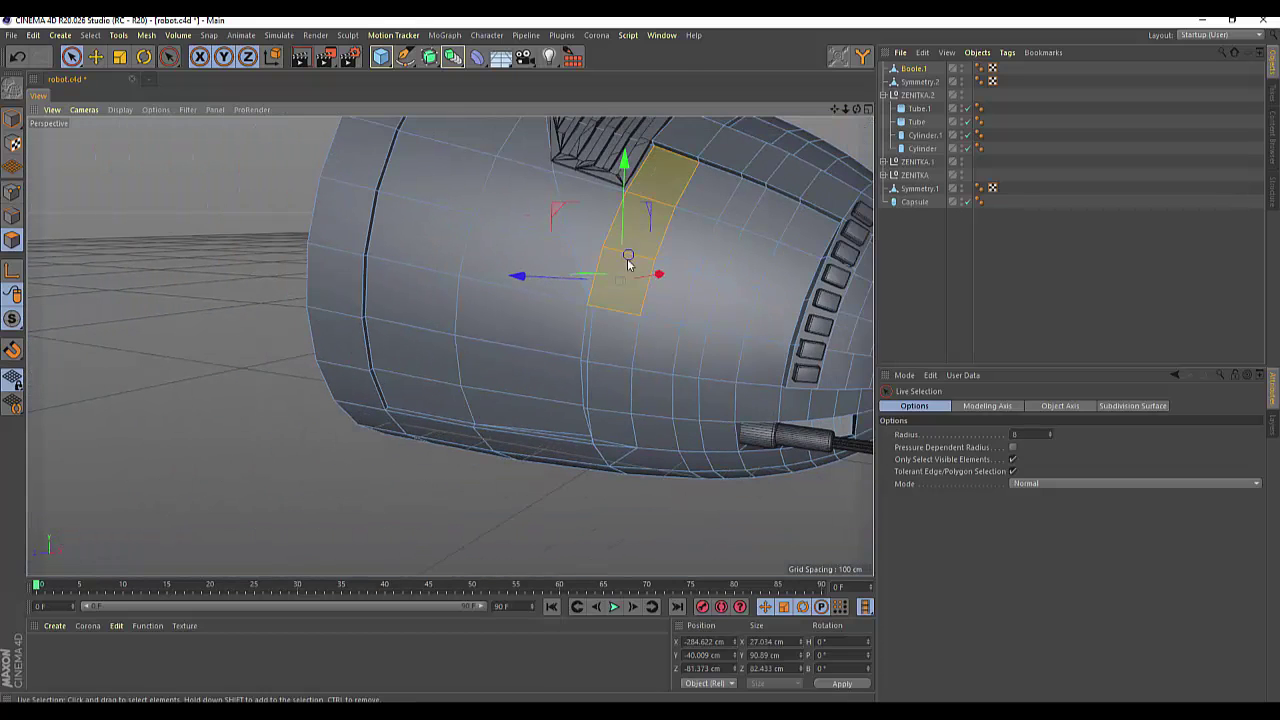
mouse_move(616, 298)
mouse_down()
mouse_move(612, 330)
mouse_move(766, 357)
mouse_up()
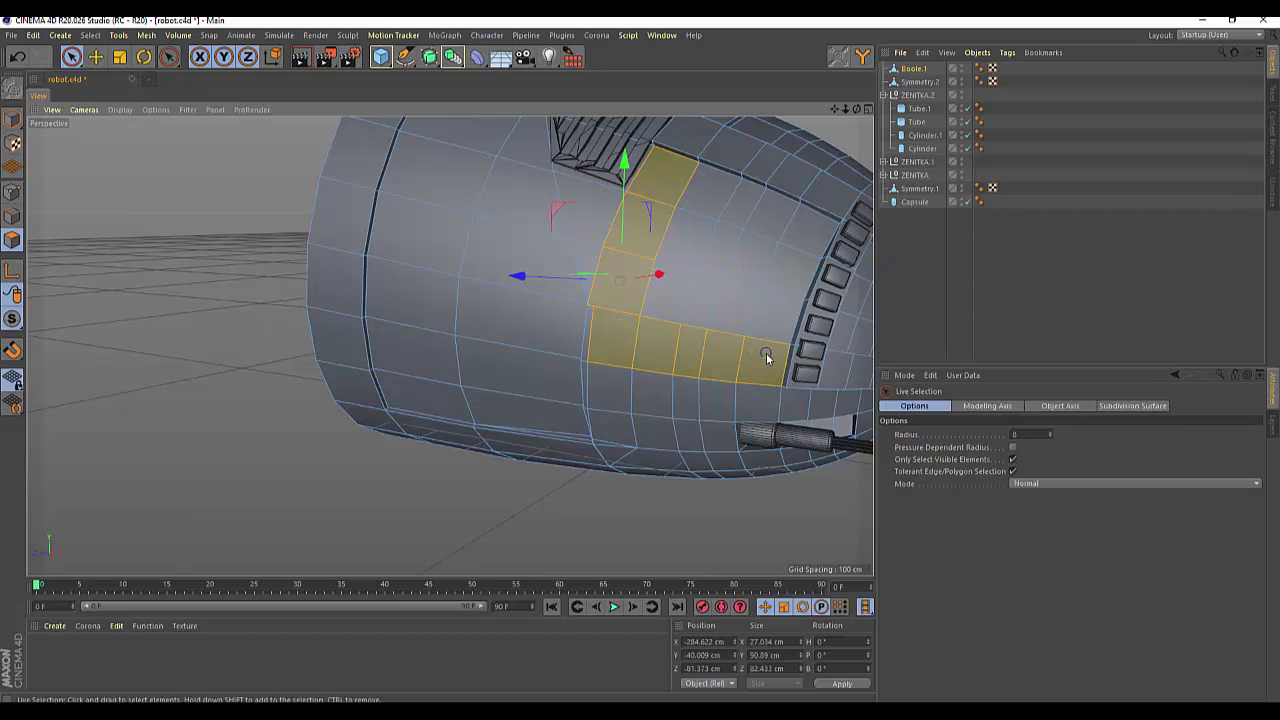
click(597, 348)
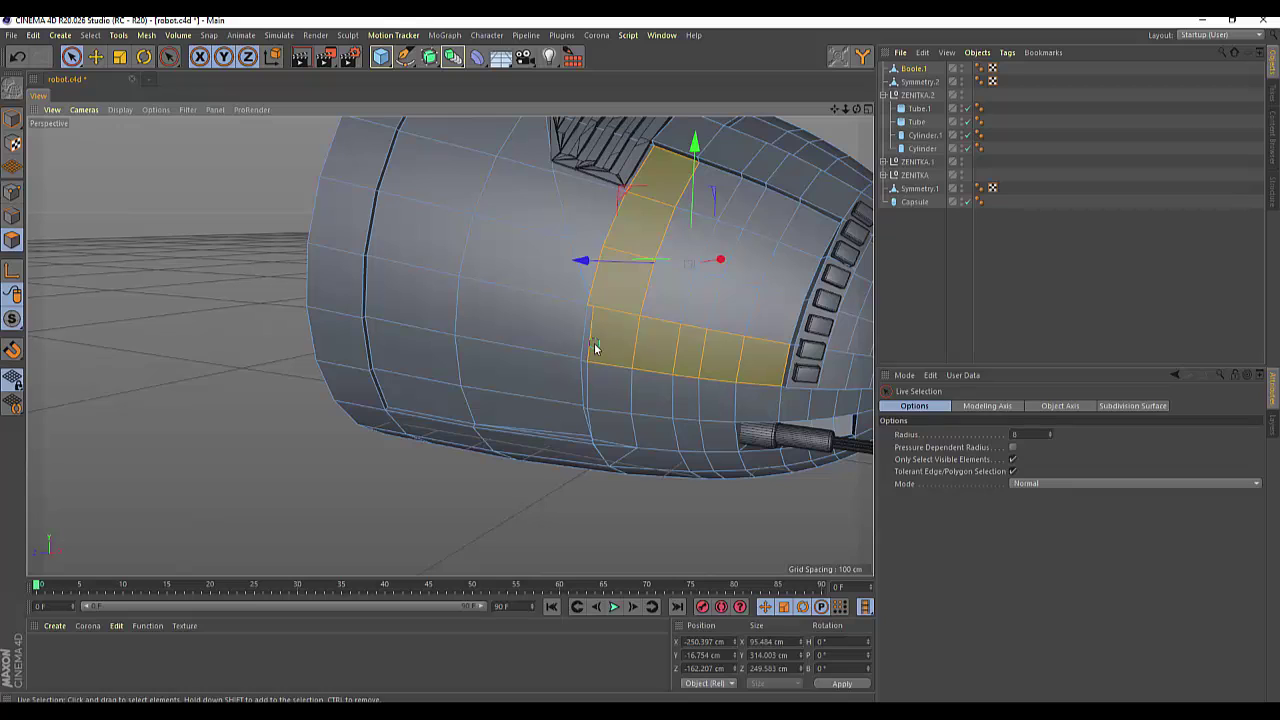
ctrl+click(593, 348)
Step: Try melting the small corner polygon of the strip, then undo it
right_click(597, 348)
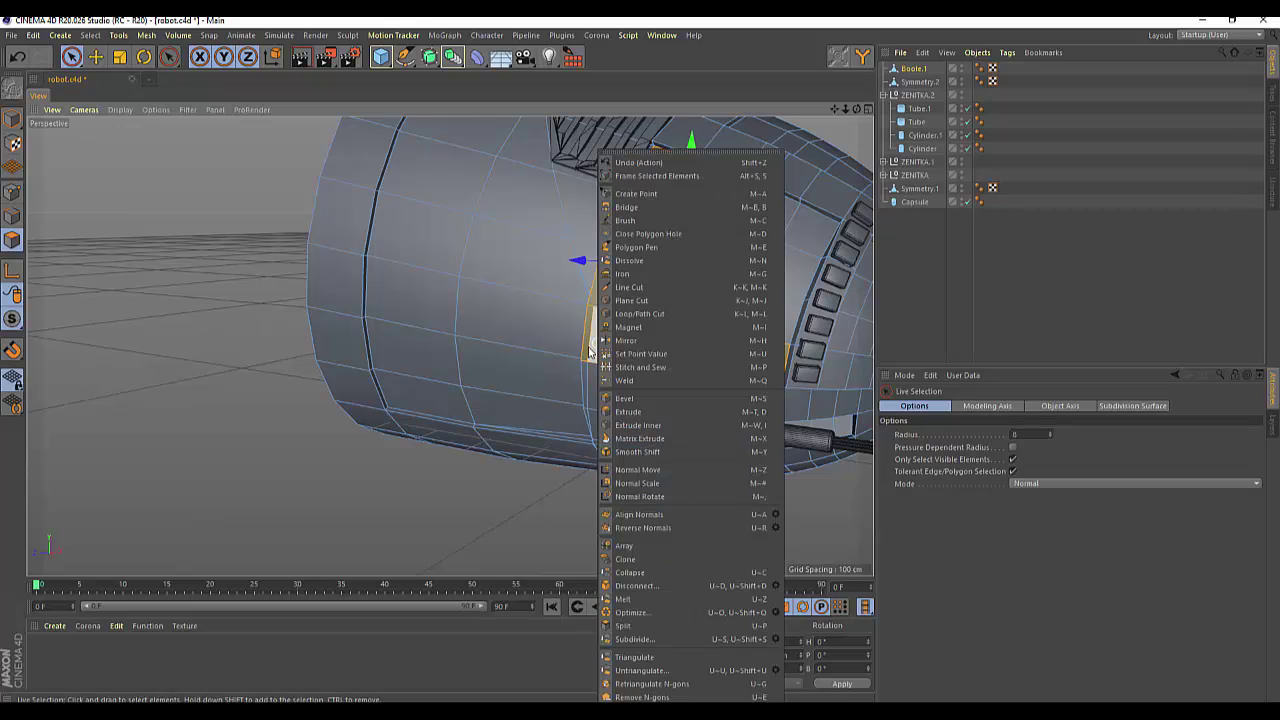
click(340, 536)
click(605, 343)
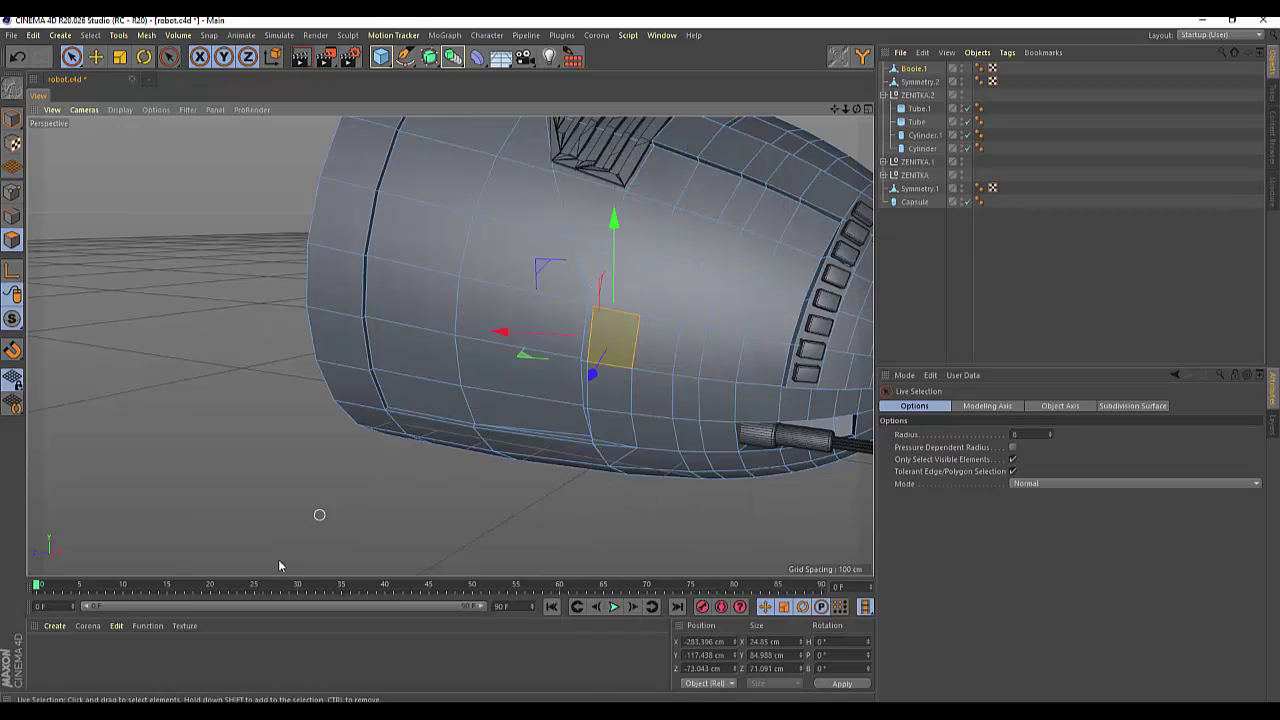
click(294, 531)
click(620, 358)
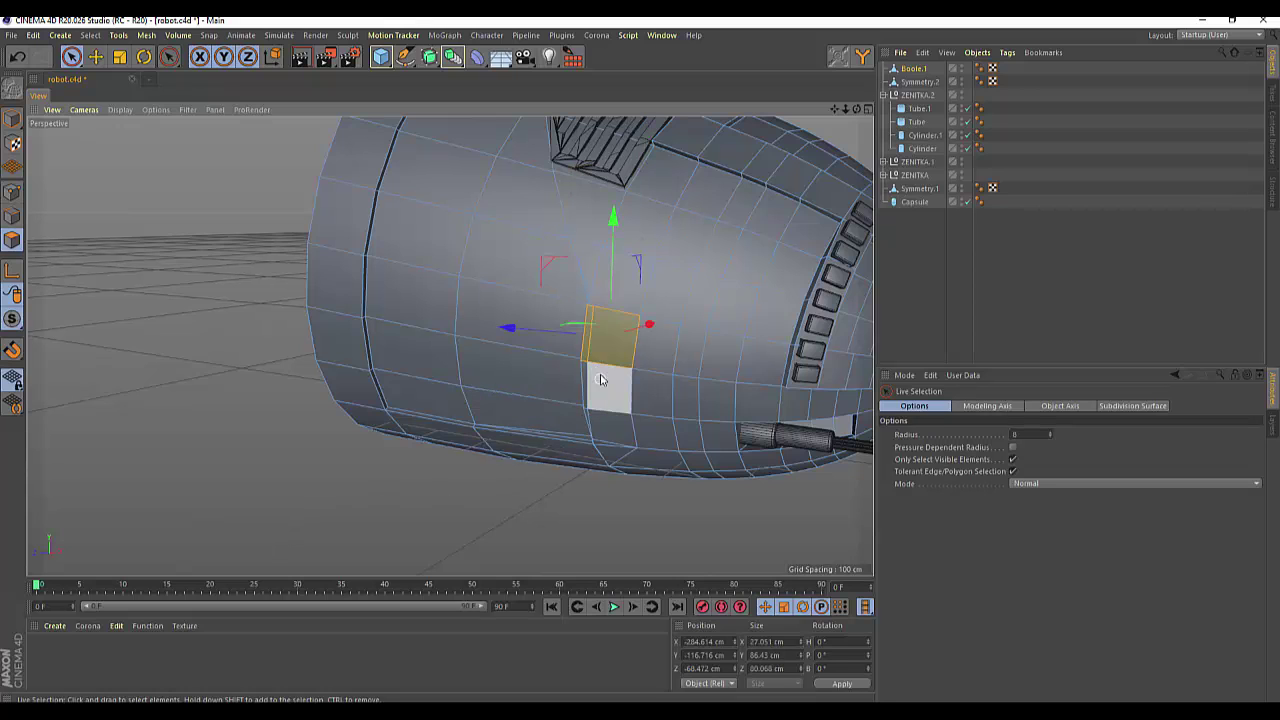
right_click(597, 355)
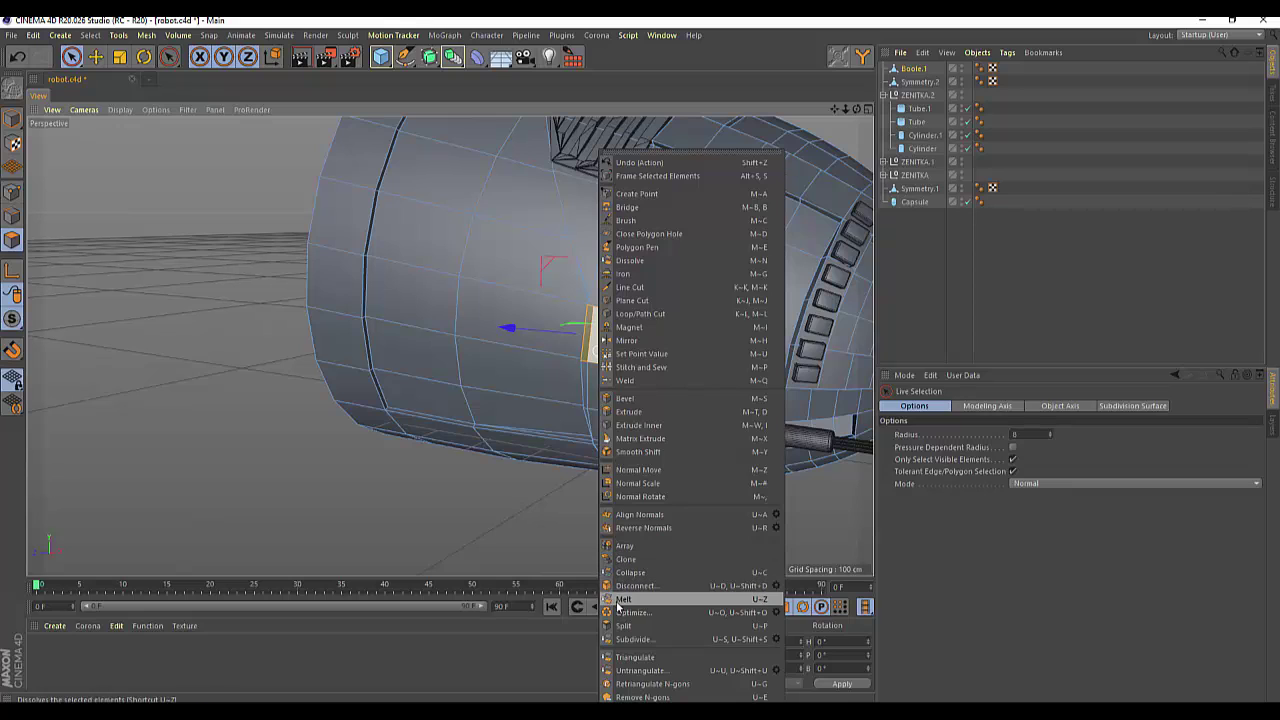
click(622, 599)
key(ctrl+z)
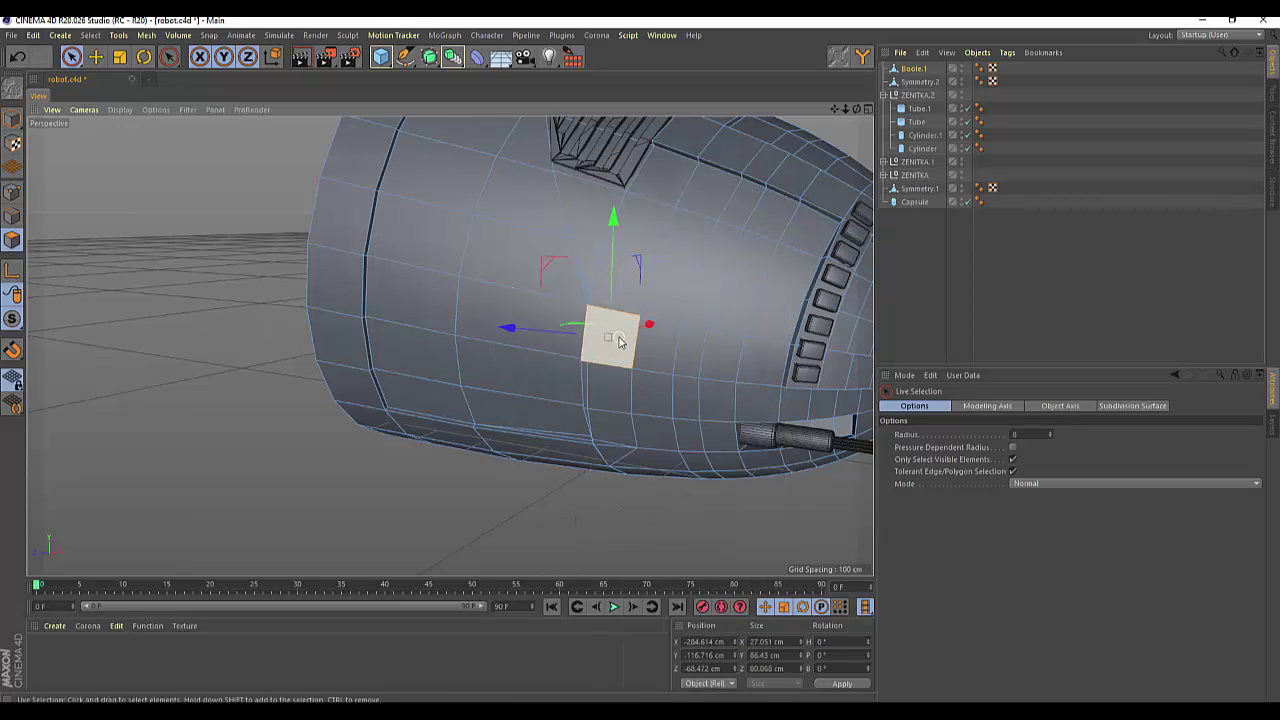
Step: Reselect the L-shaped strip of faces running toward the bolts and zoom out
drag(627, 341, 751, 368)
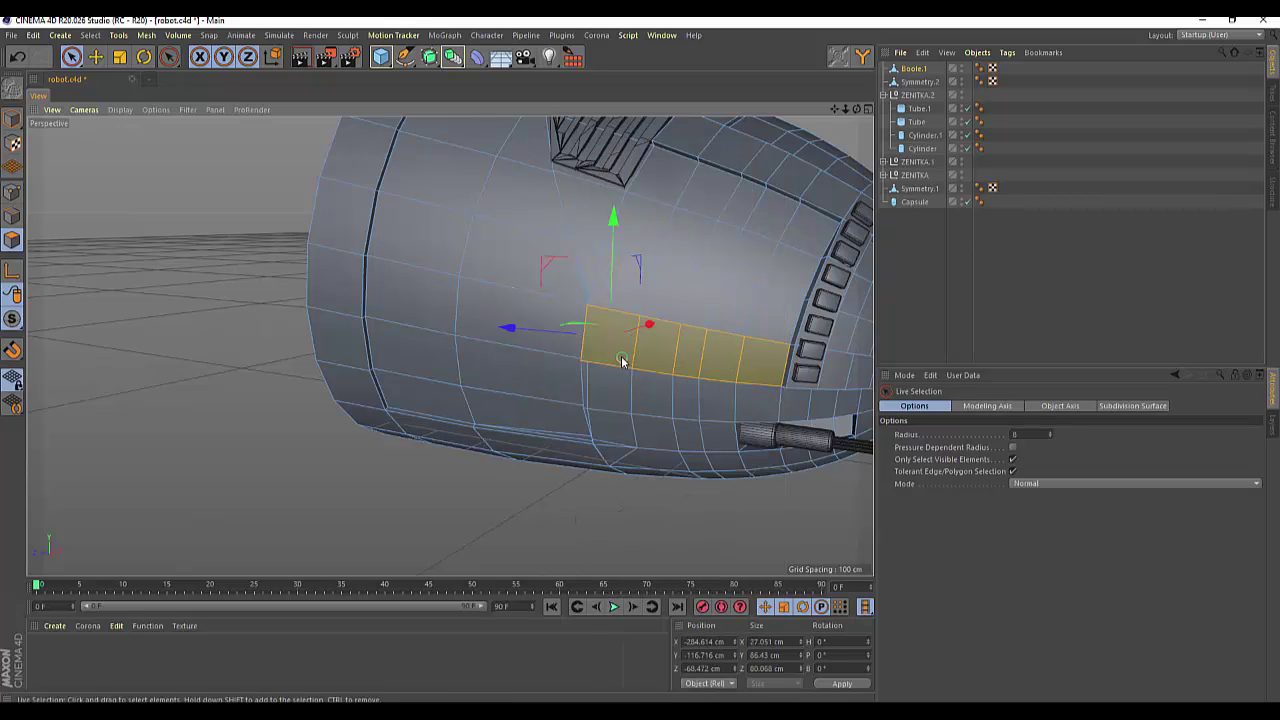
drag(645, 231, 666, 189)
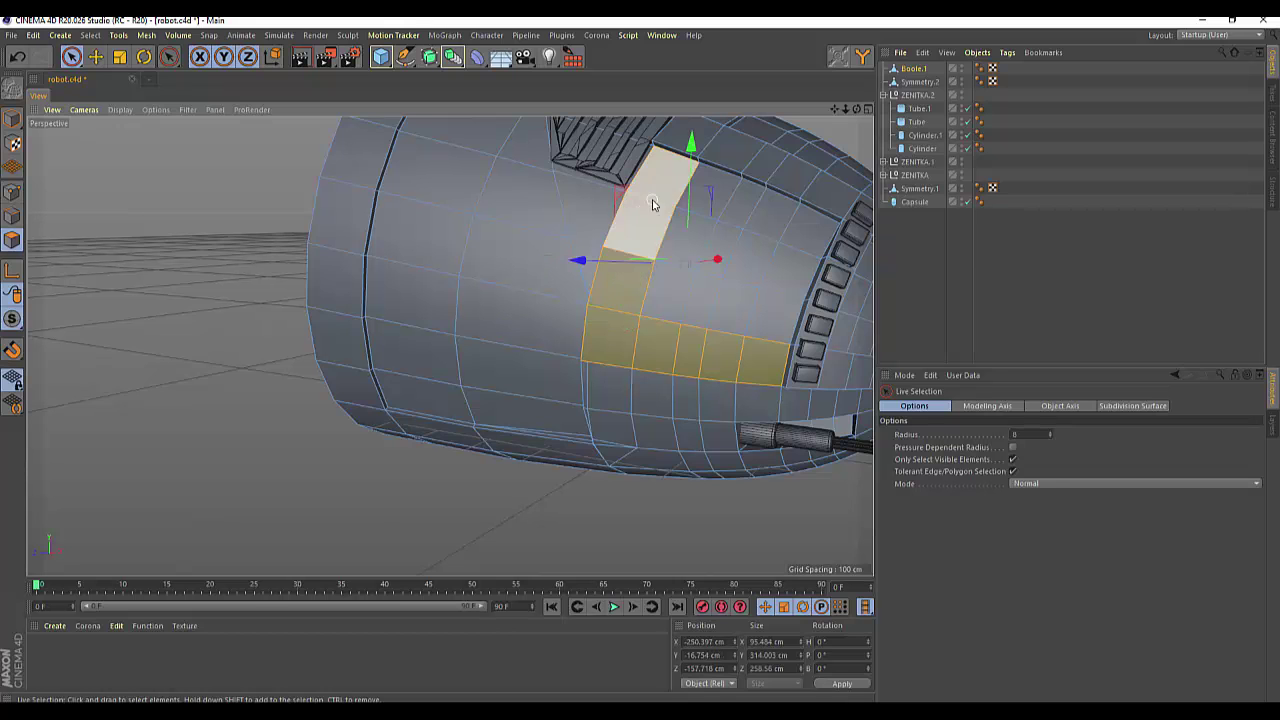
scroll(643, 286, down, 3)
scroll(626, 289, down, 2)
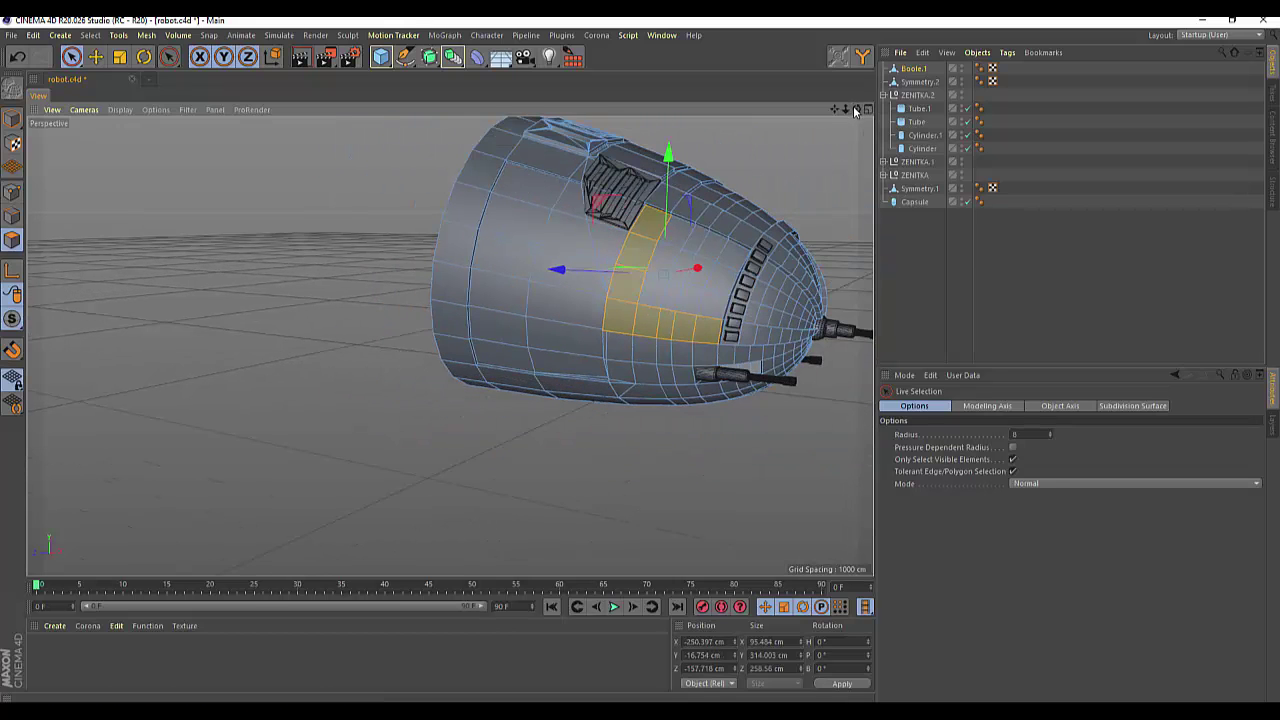
drag(856, 108, 450, 345)
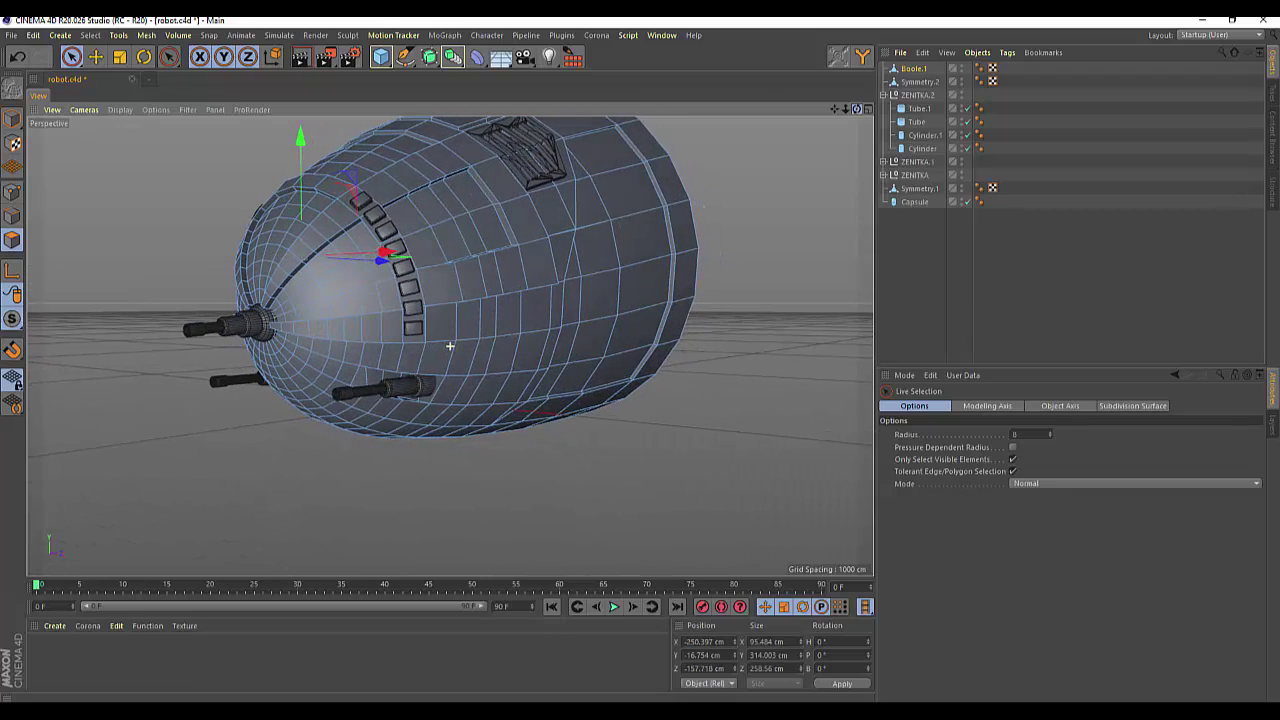
Step: Add the strip polygons near the bolt row and slide them about 13 cm along X
click(645, 330)
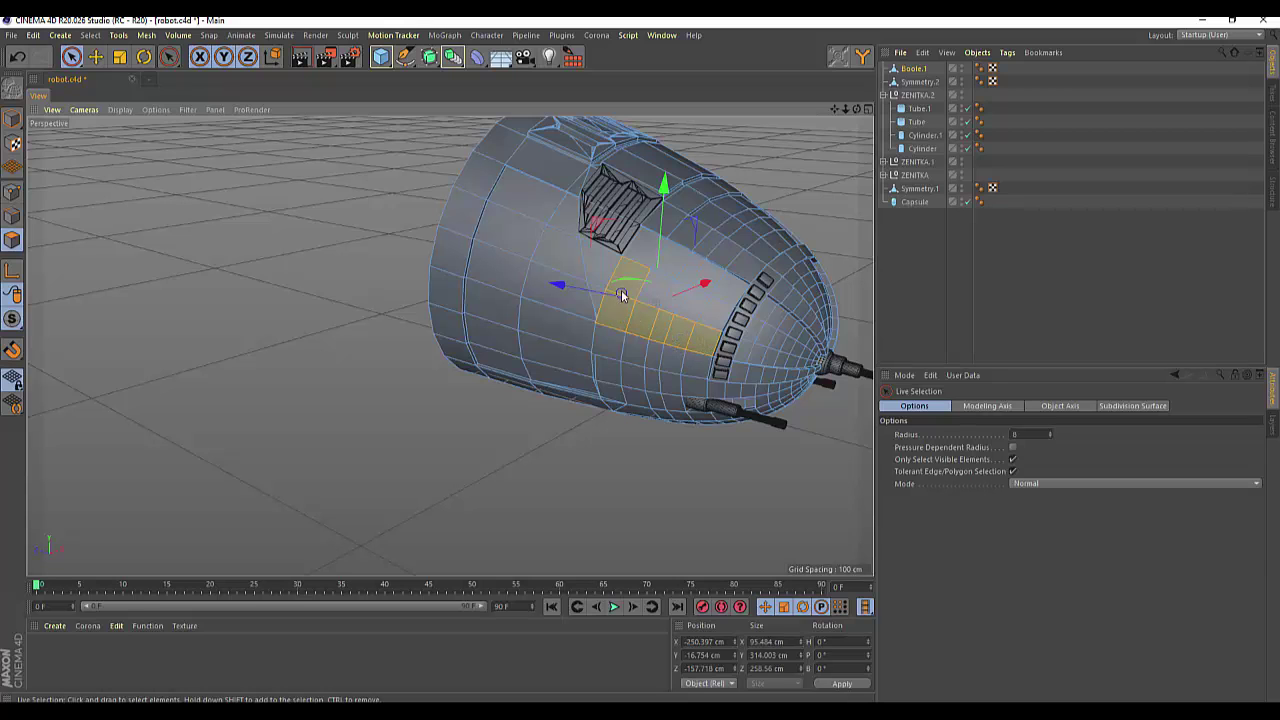
shift+click(645, 251)
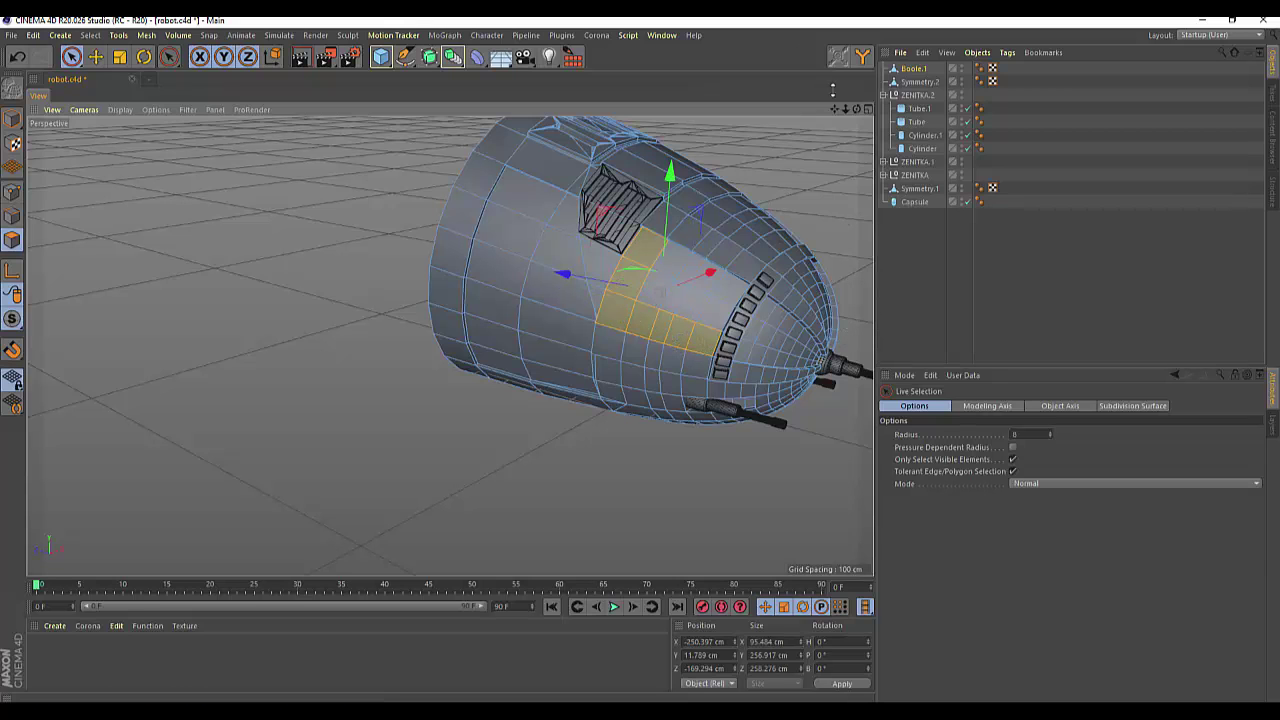
drag(852, 113, 710, 305)
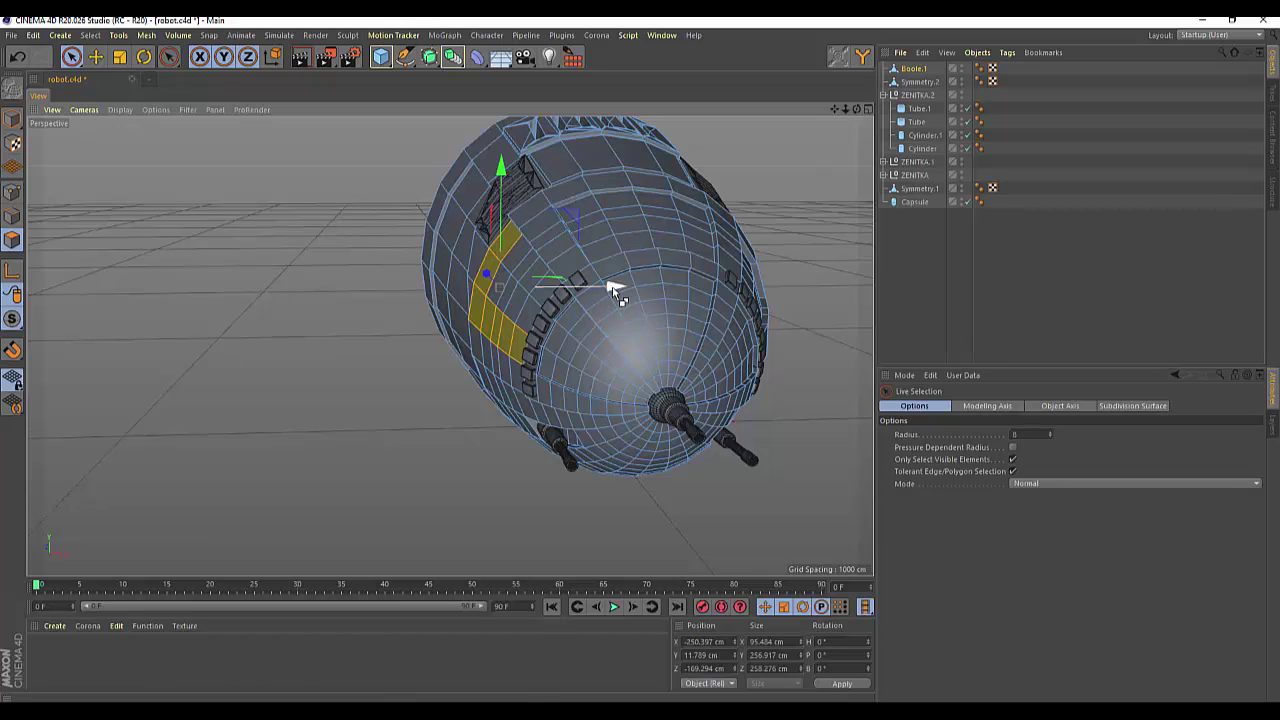
drag(614, 292, 613, 297)
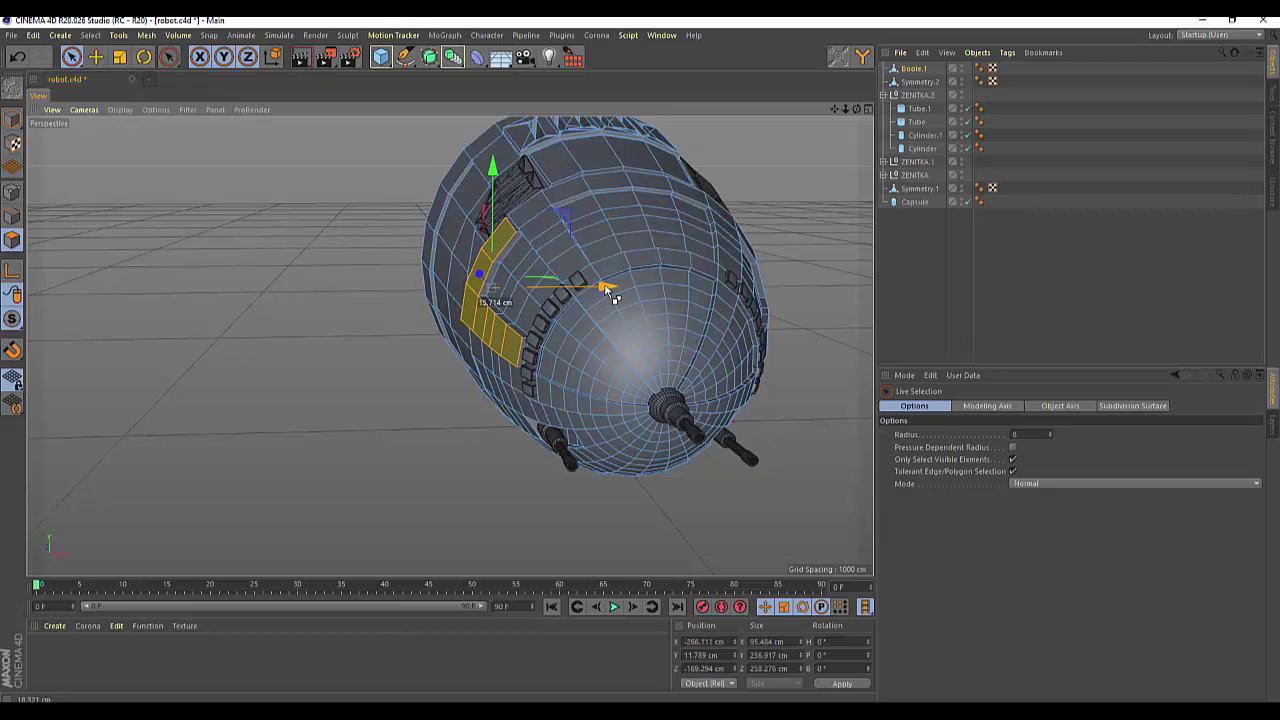
drag(613, 297, 613, 297)
scroll(576, 265, up, 3)
scroll(576, 265, up, 3)
scroll(576, 265, up, 3)
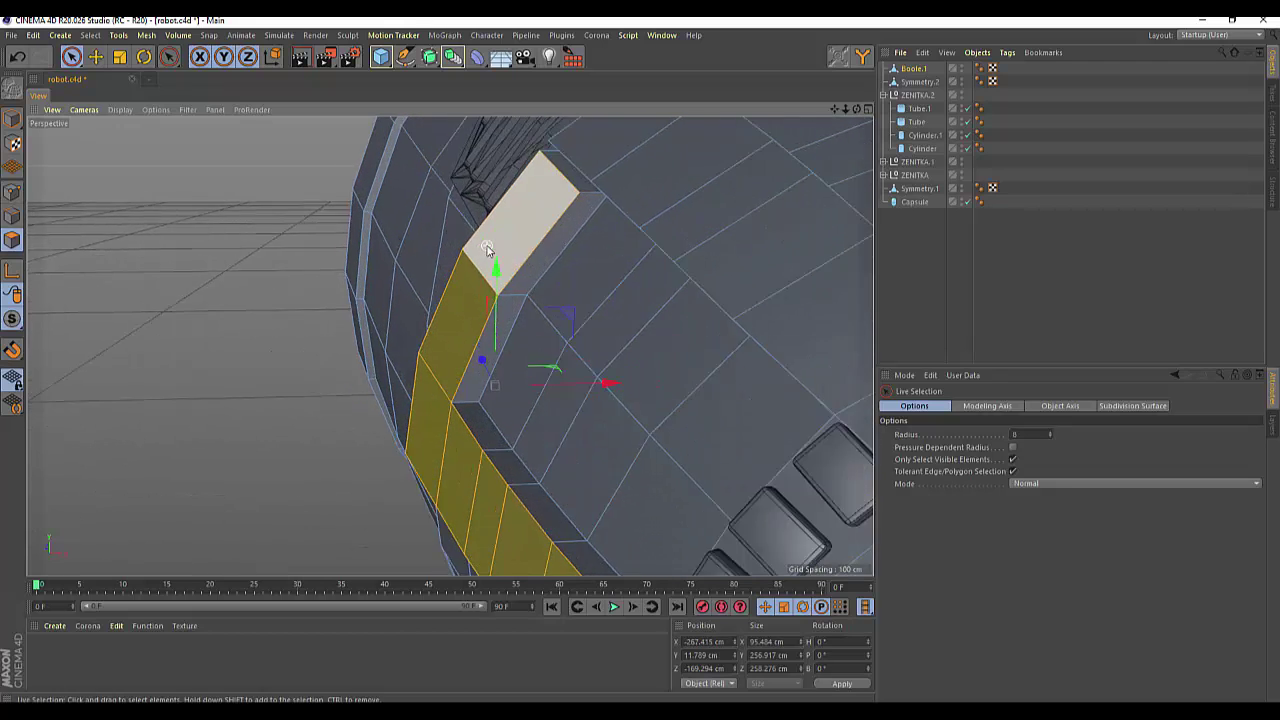
scroll(576, 265, up, 2)
scroll(440, 360, down, 5)
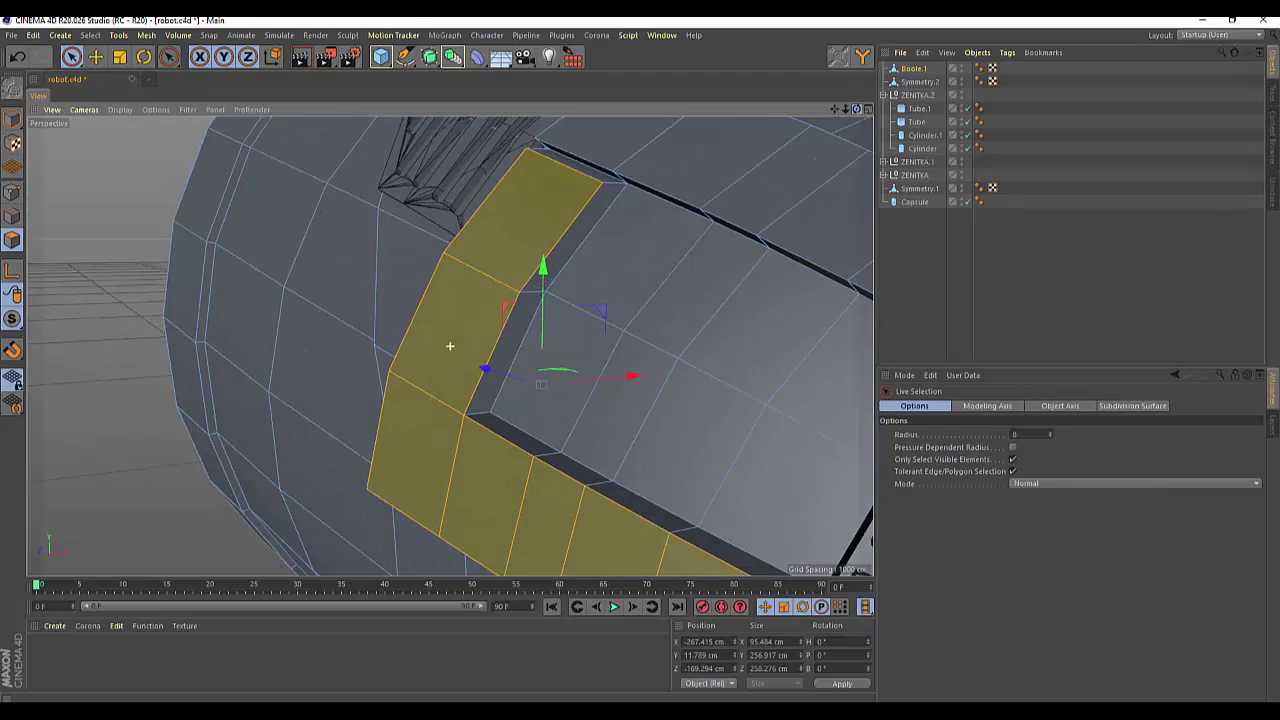
Step: Delete the thin leftover polygon at the strip's top and weld the stray point at the gap
click(576, 163)
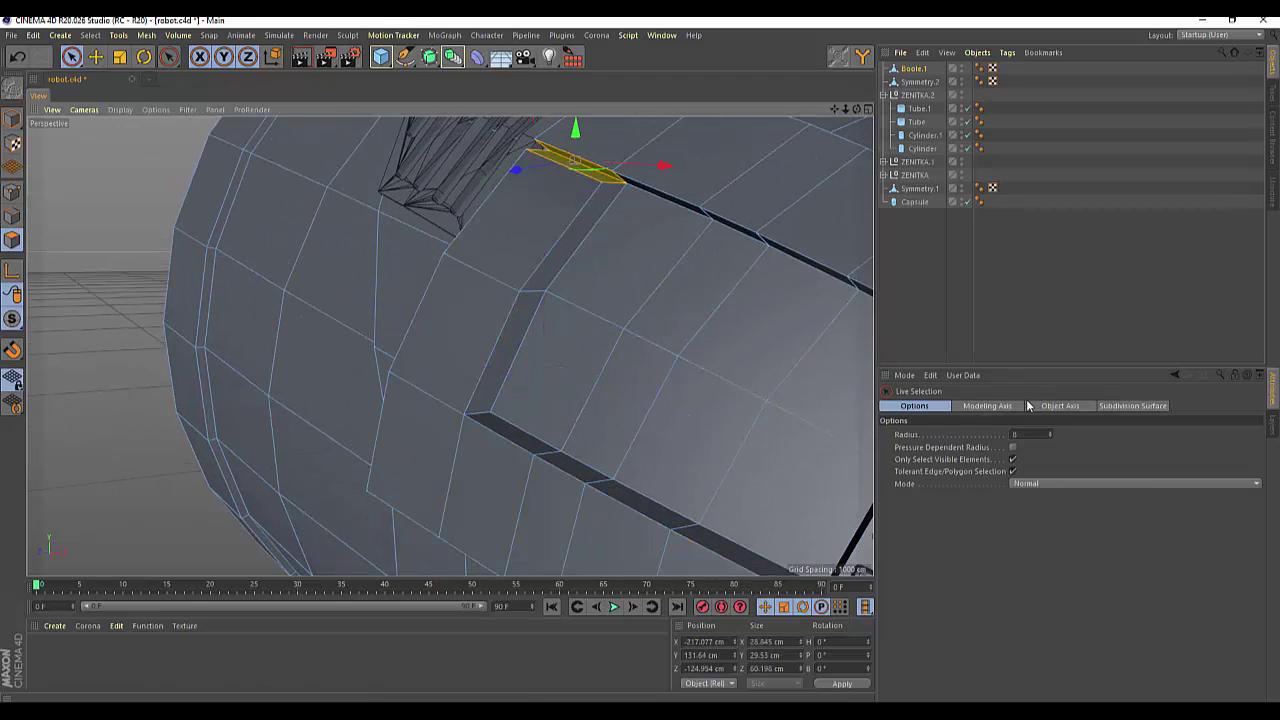
key(ctrl+shift+a)
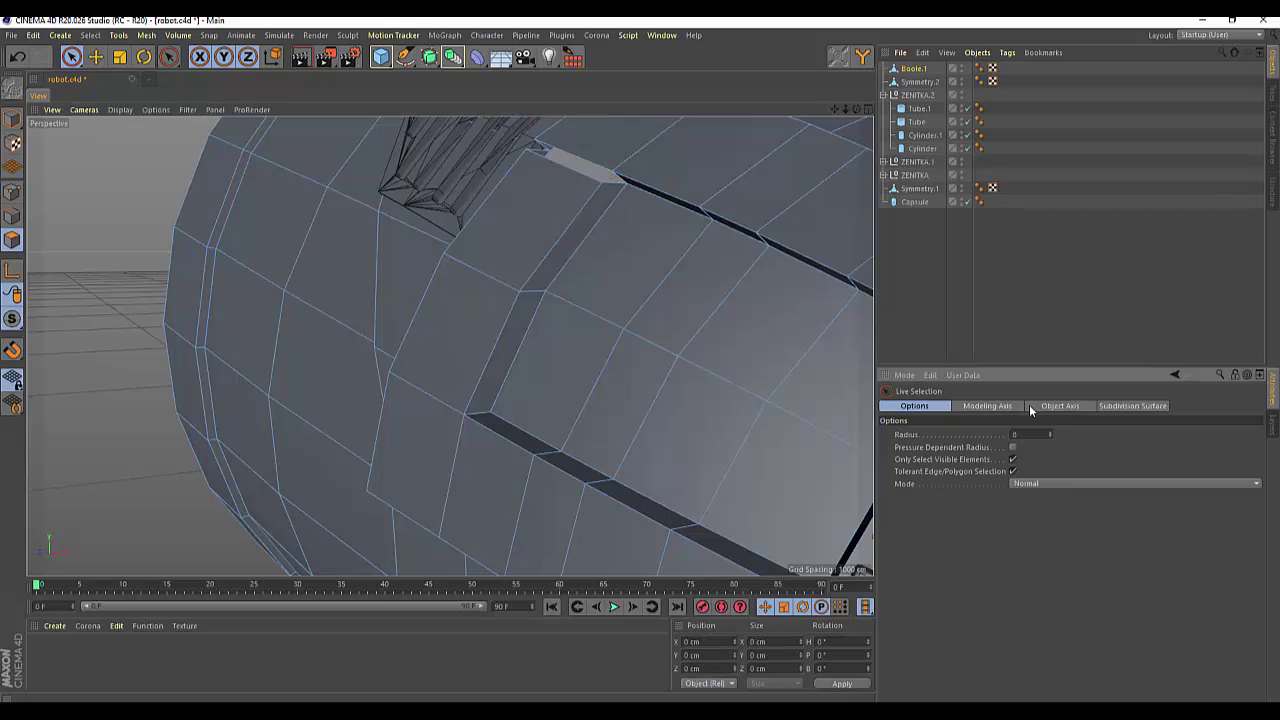
click(10, 191)
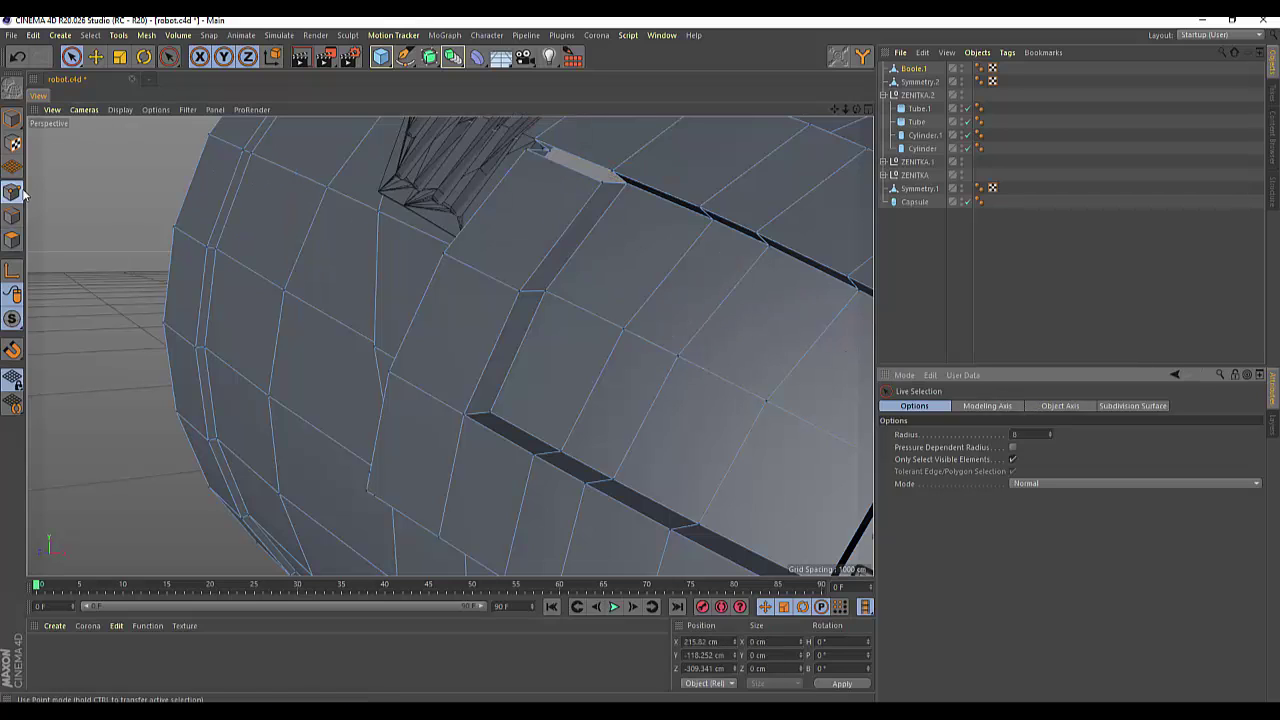
click(615, 170)
right_click(586, 148)
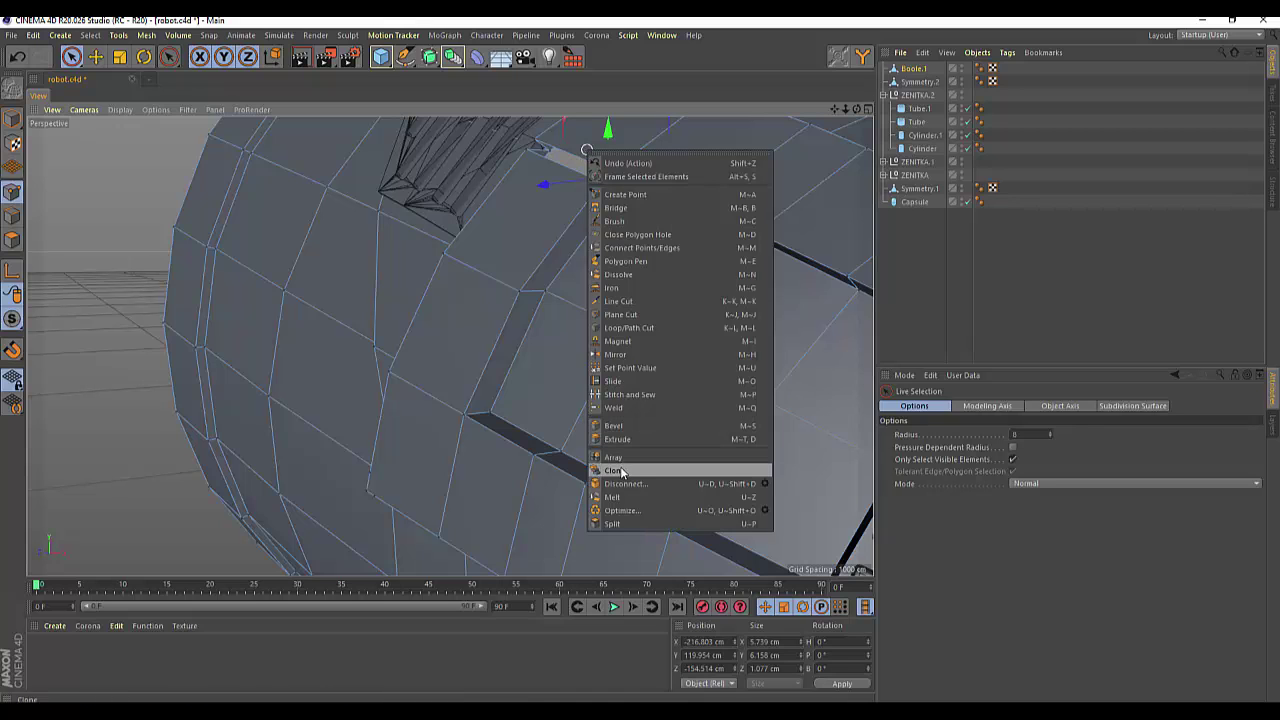
click(613, 408)
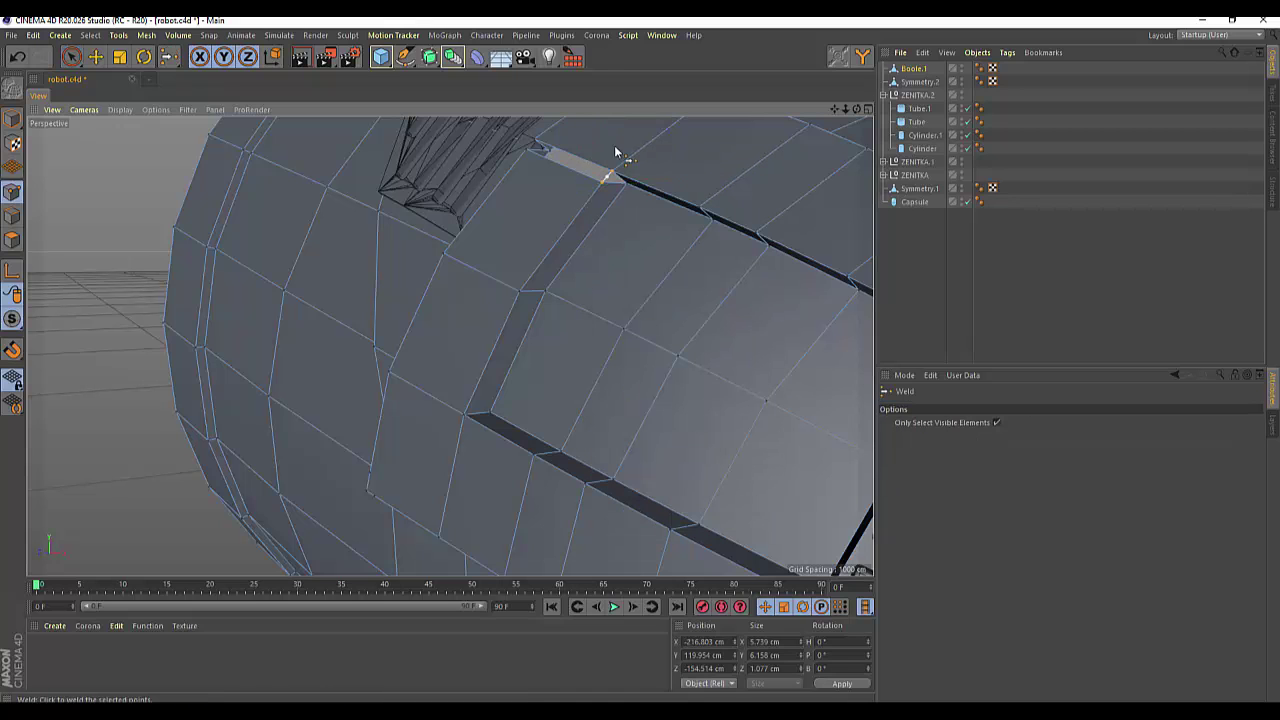
click(613, 174)
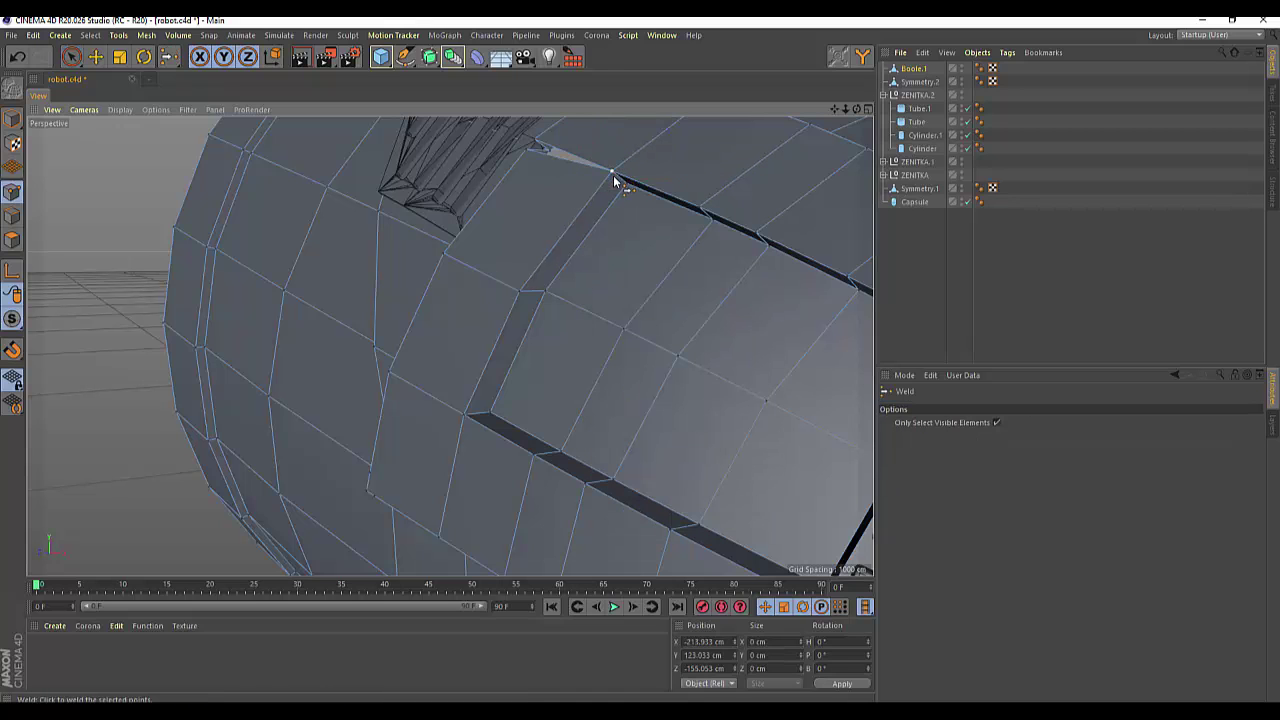
Step: Weld the remaining stray points together to close the gap
click(73, 60)
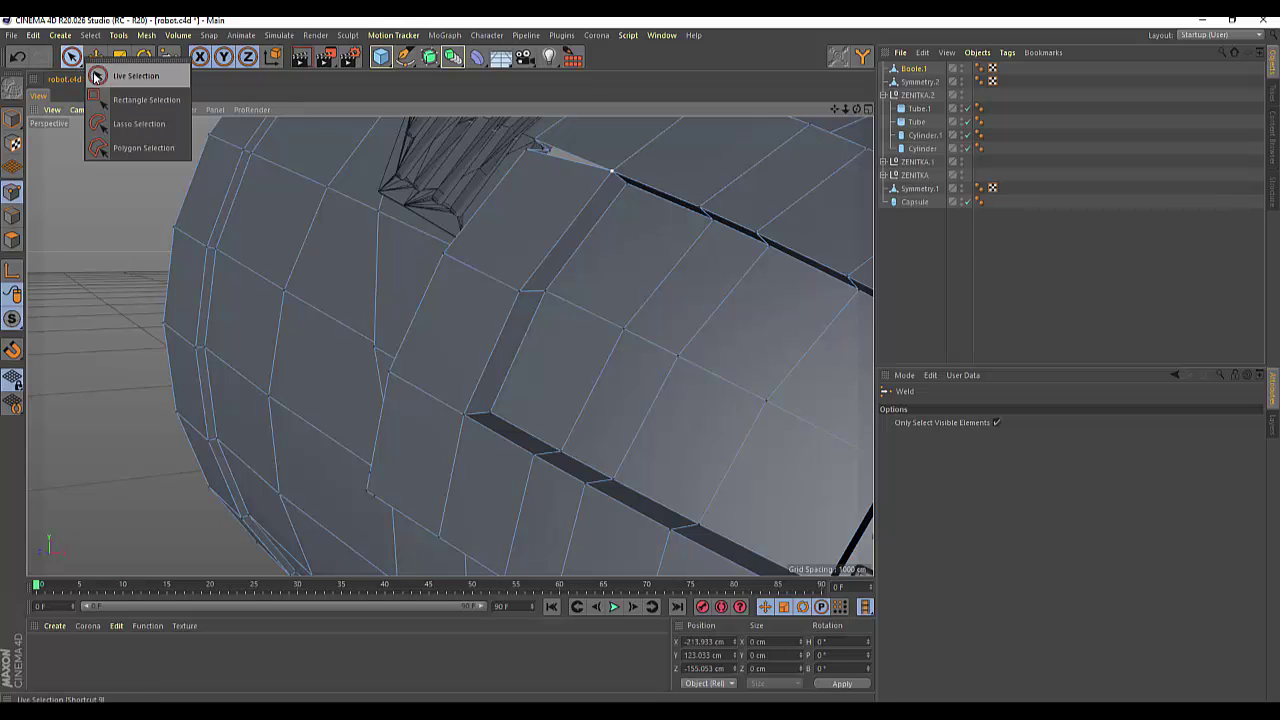
click(524, 155)
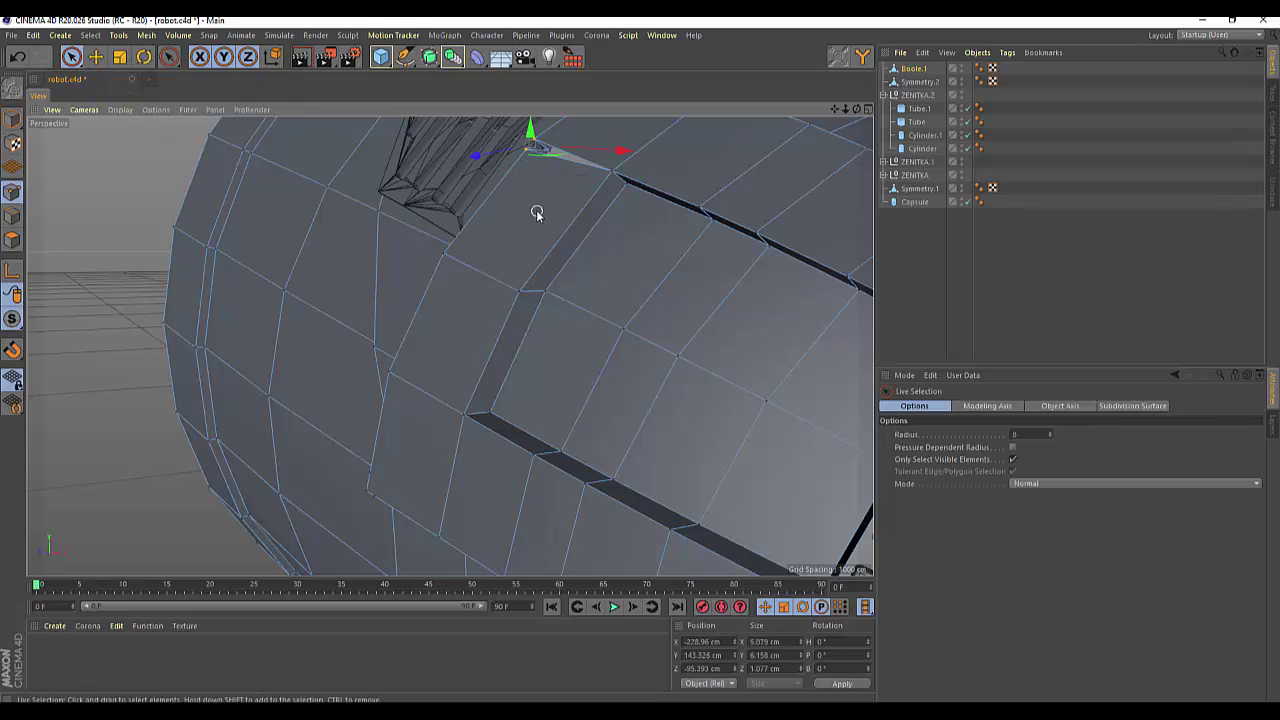
right_click(536, 212)
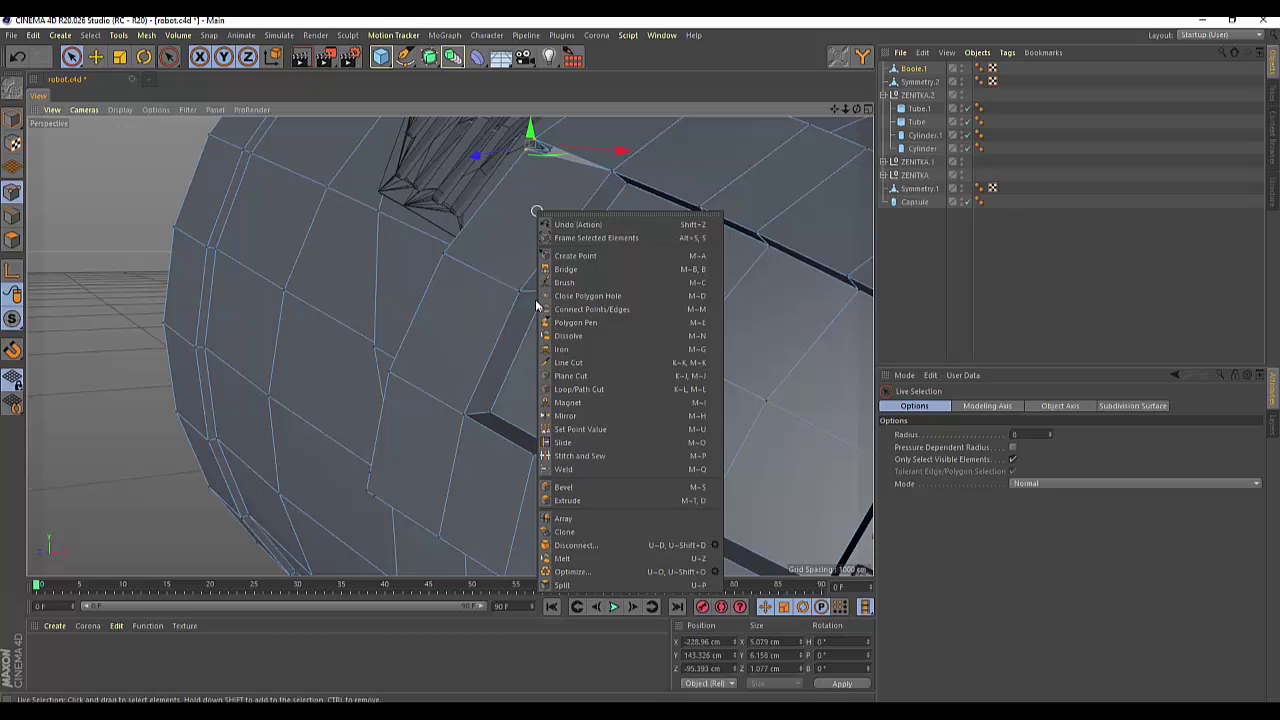
click(563, 469)
click(533, 143)
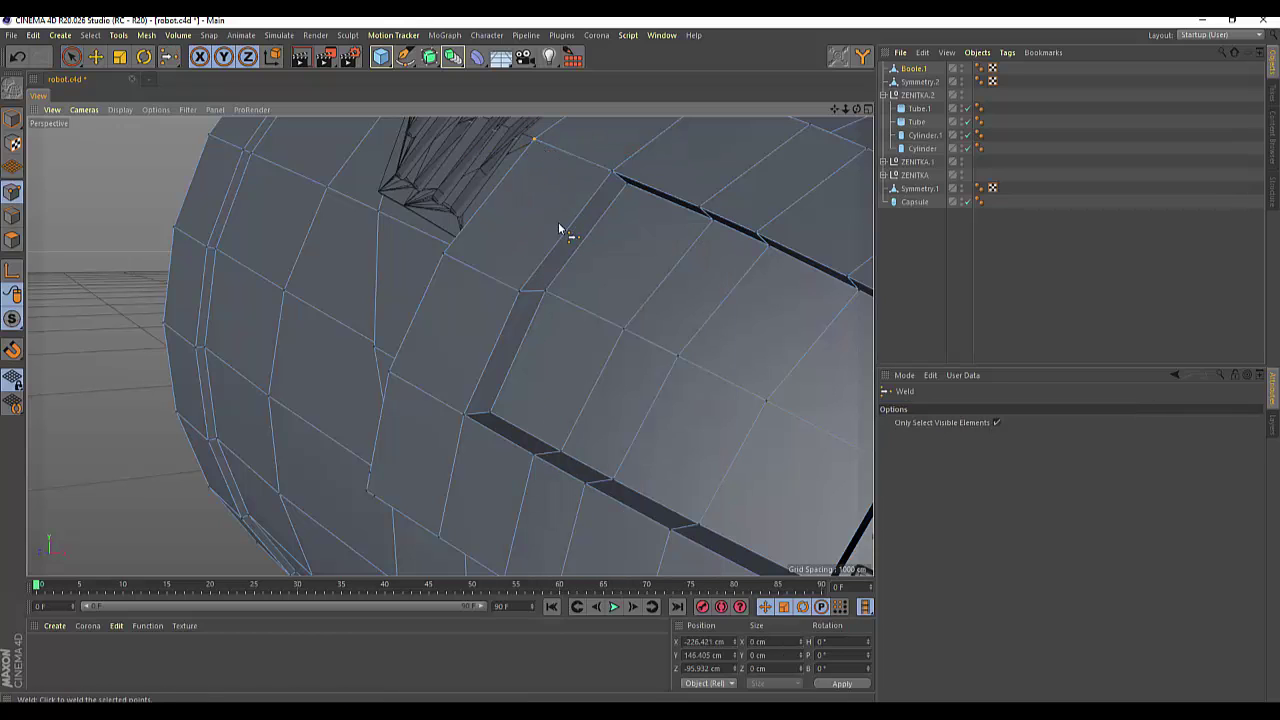
drag(832, 110, 838, 113)
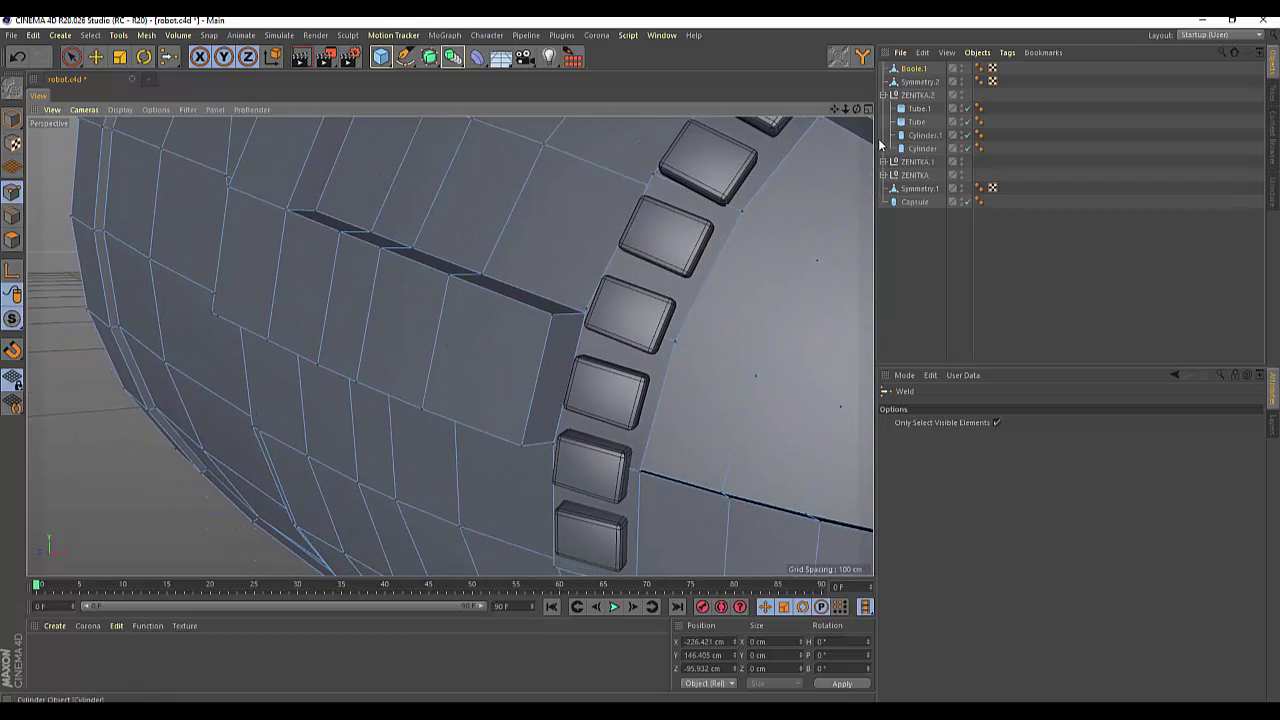
Step: Delete the narrow side polygon of the raised panel
drag(859, 115, 578, 403)
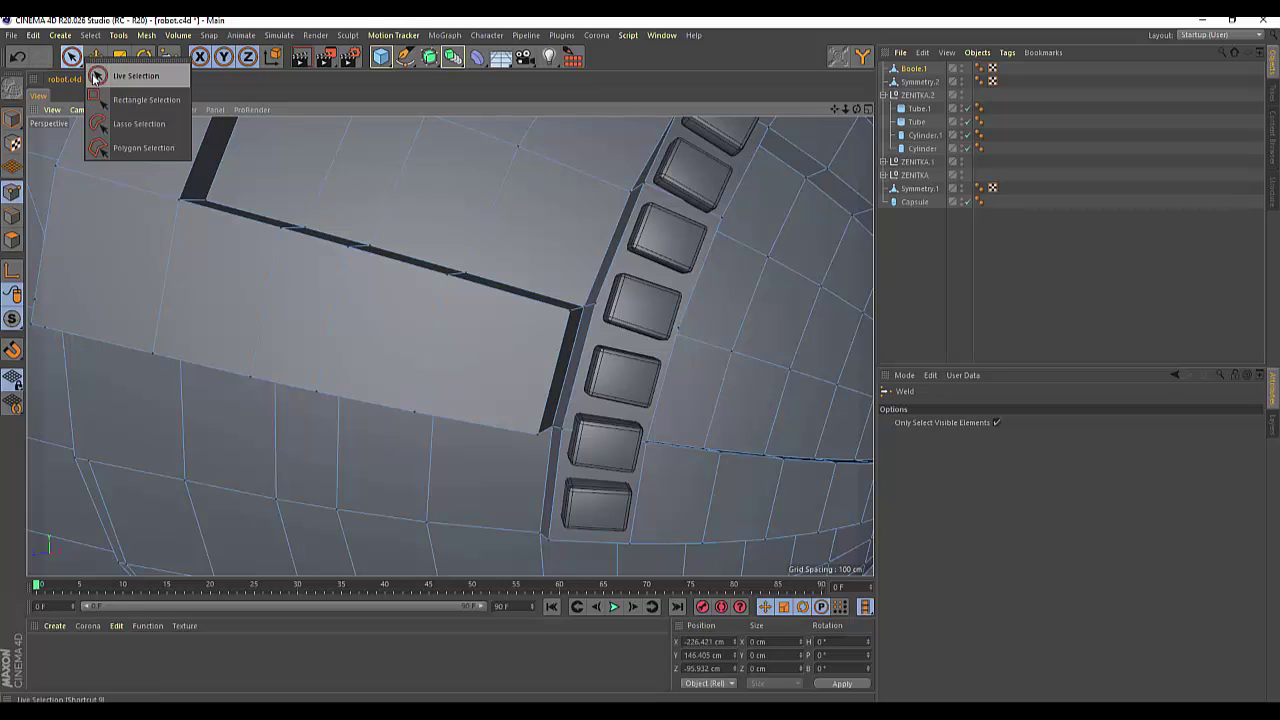
drag(70, 57, 95, 77)
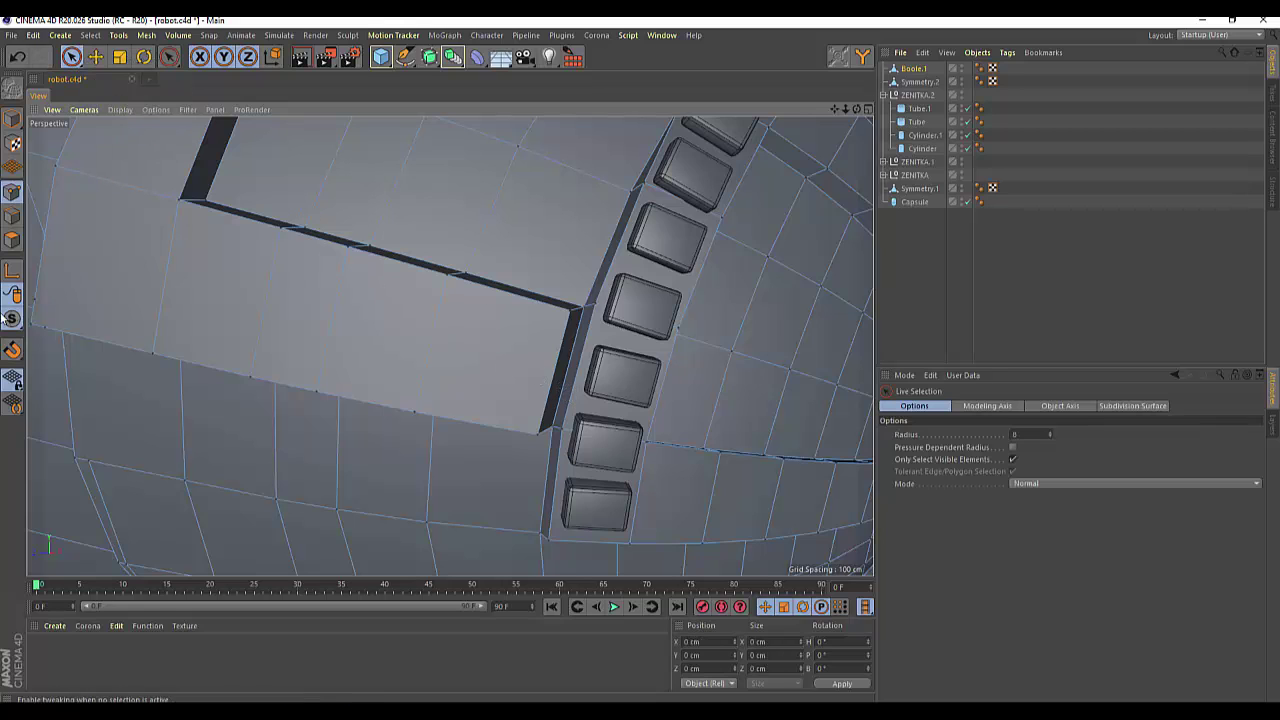
click(12, 240)
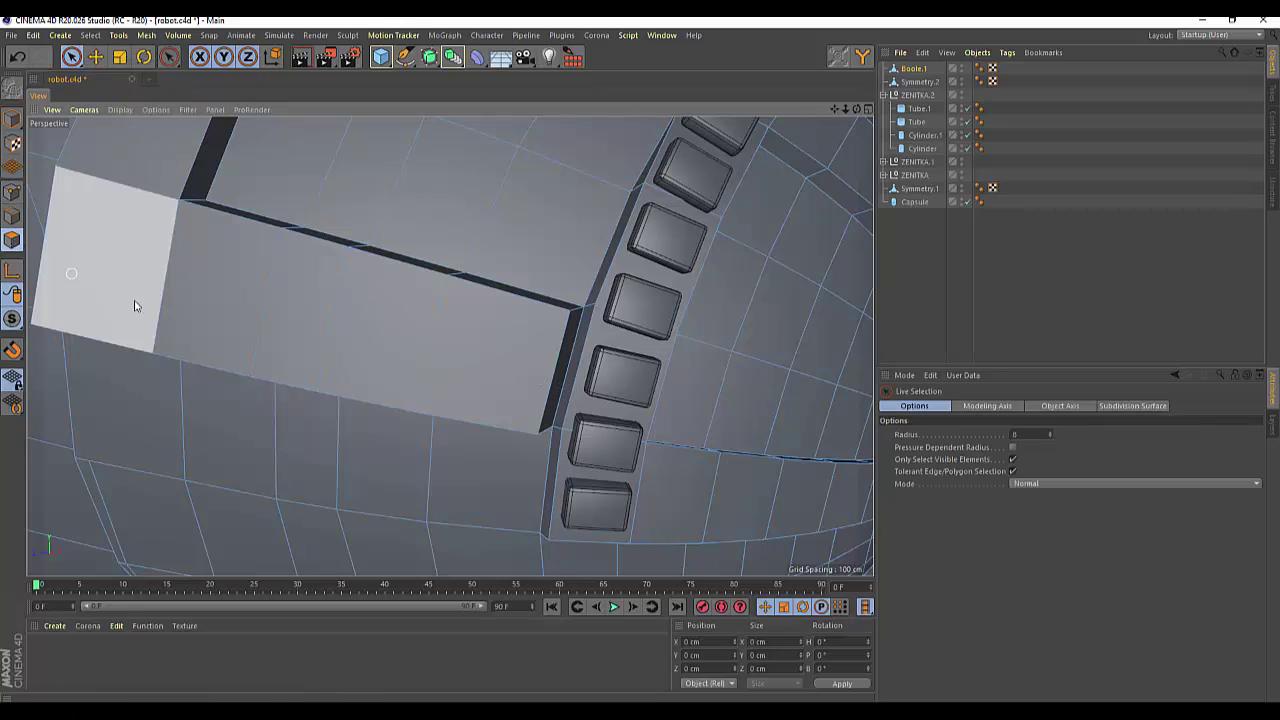
click(557, 406)
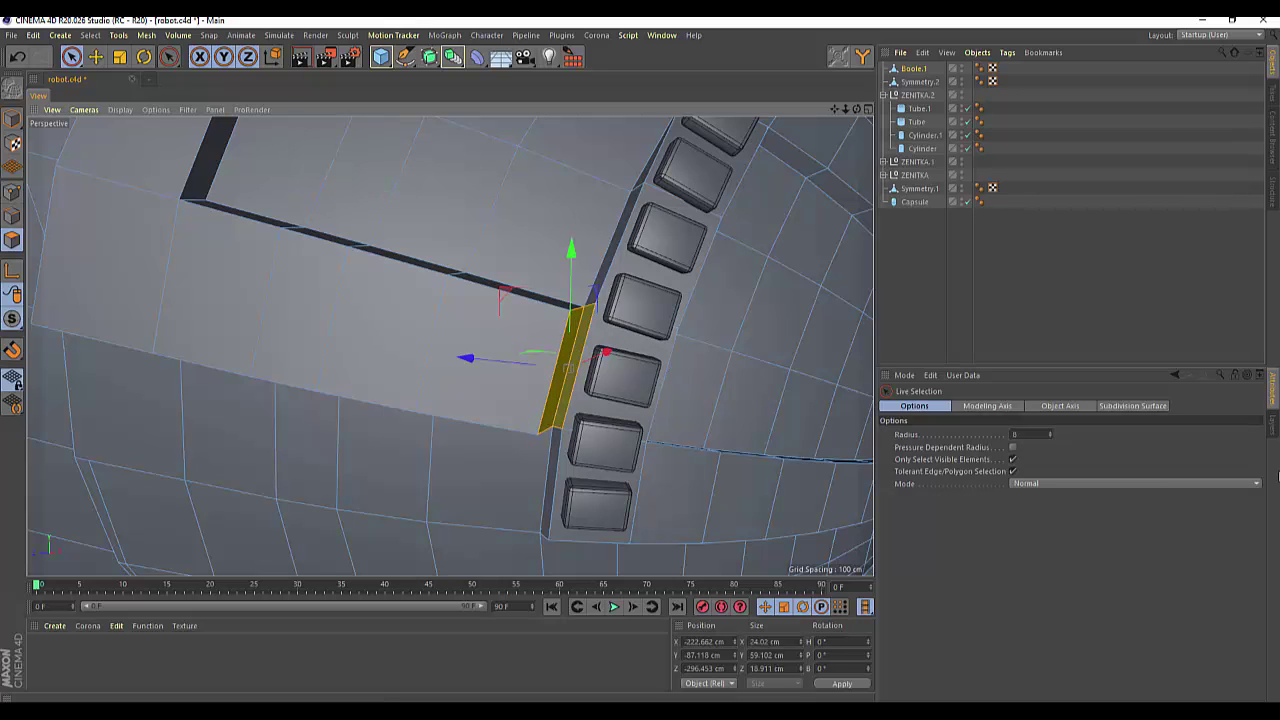
key(Delete)
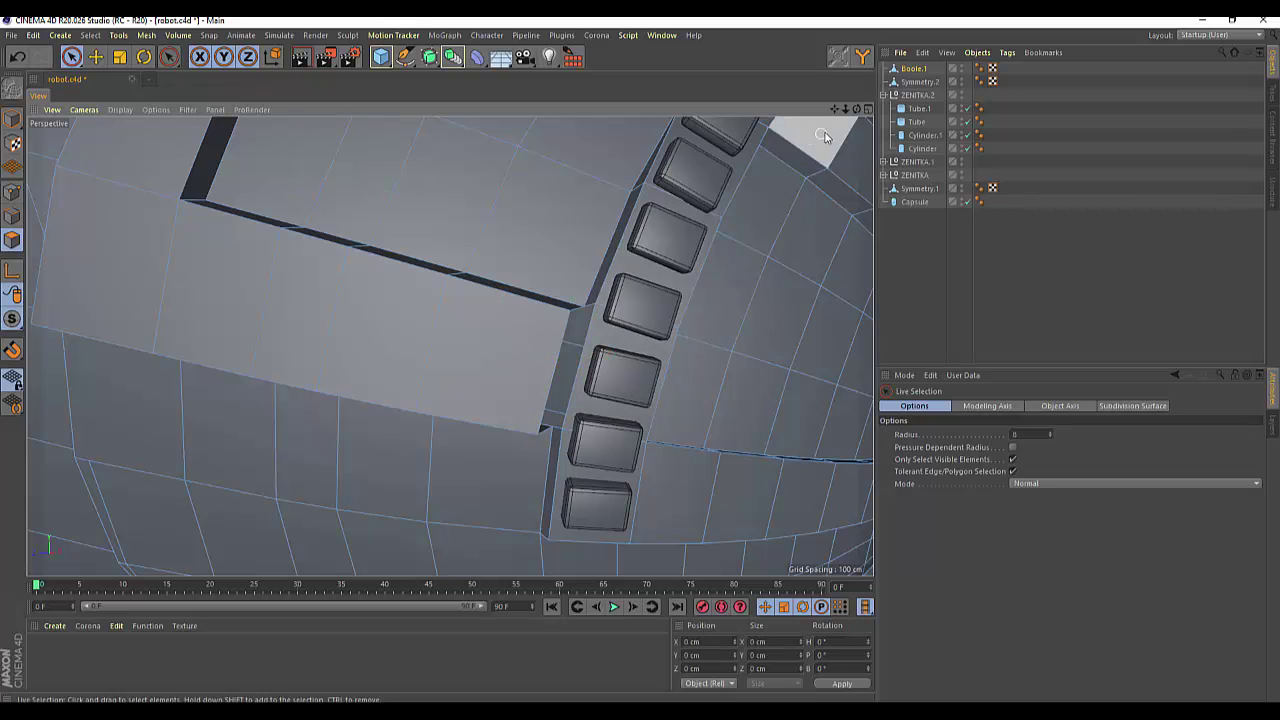
Step: Weld the panel's corner point onto its neighbouring point at the gap
alt+drag(829, 134, 450, 346)
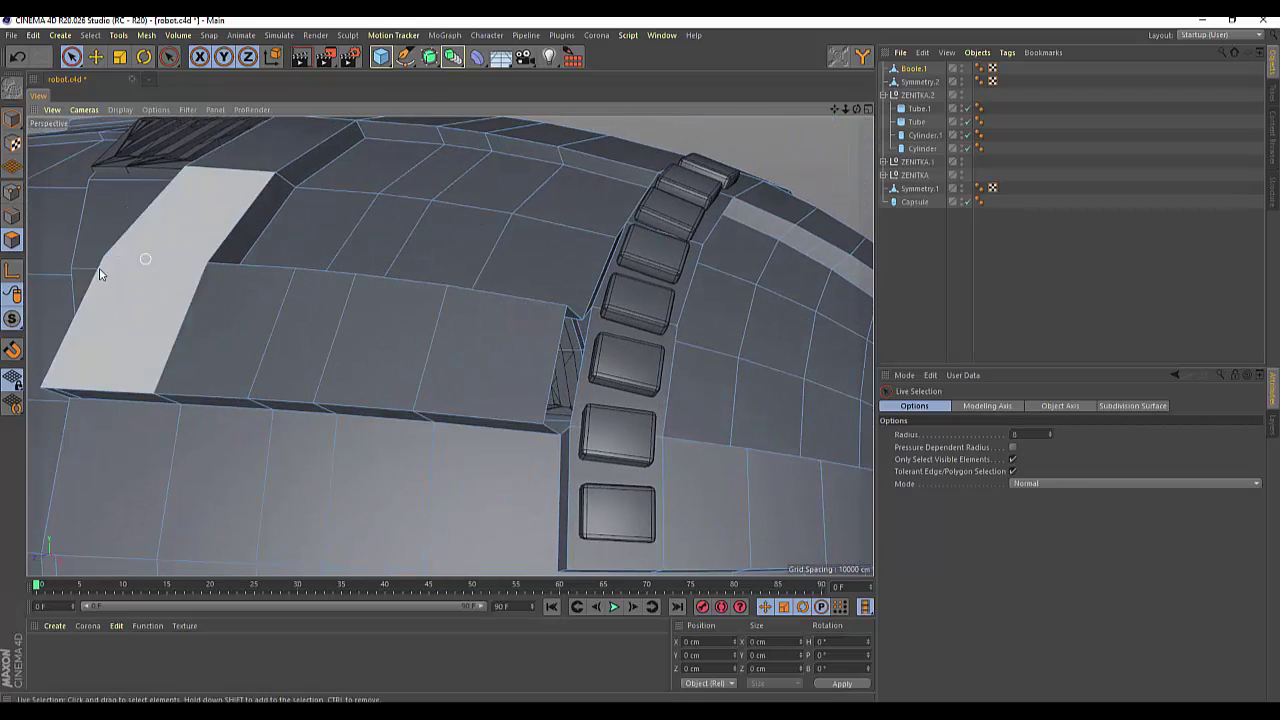
click(15, 200)
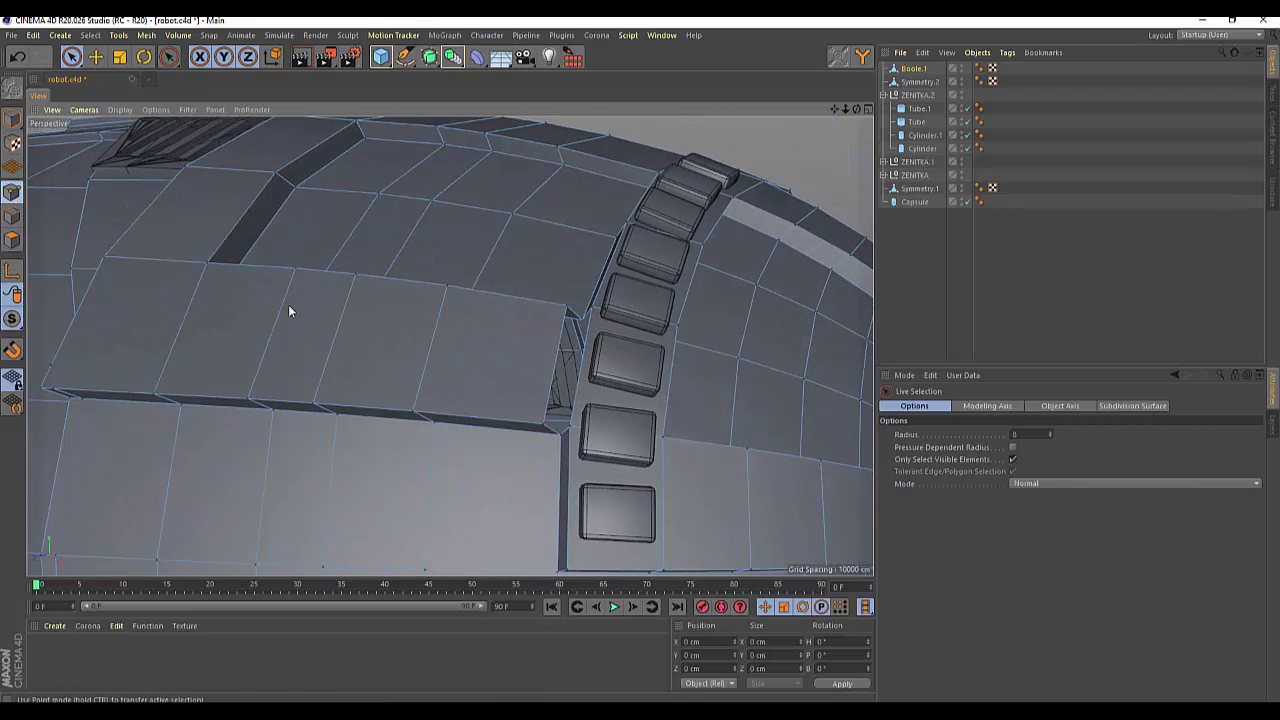
click(572, 304)
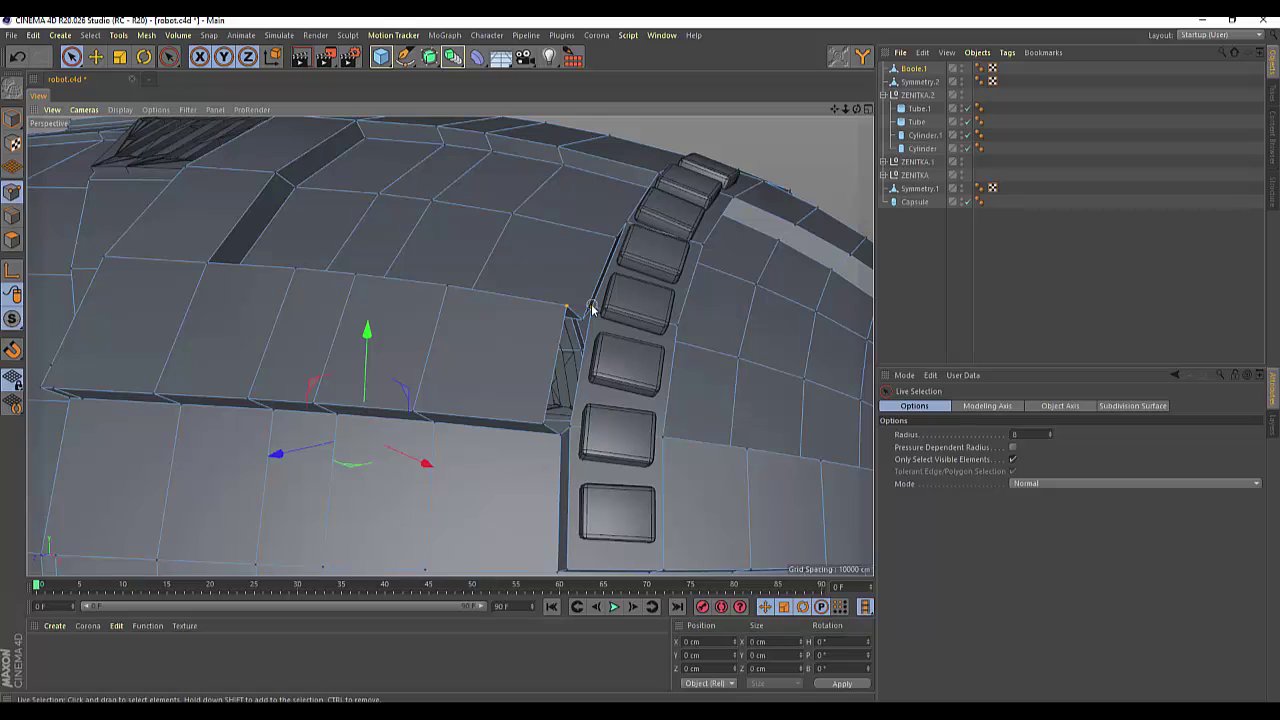
click(556, 270)
right_click(554, 268)
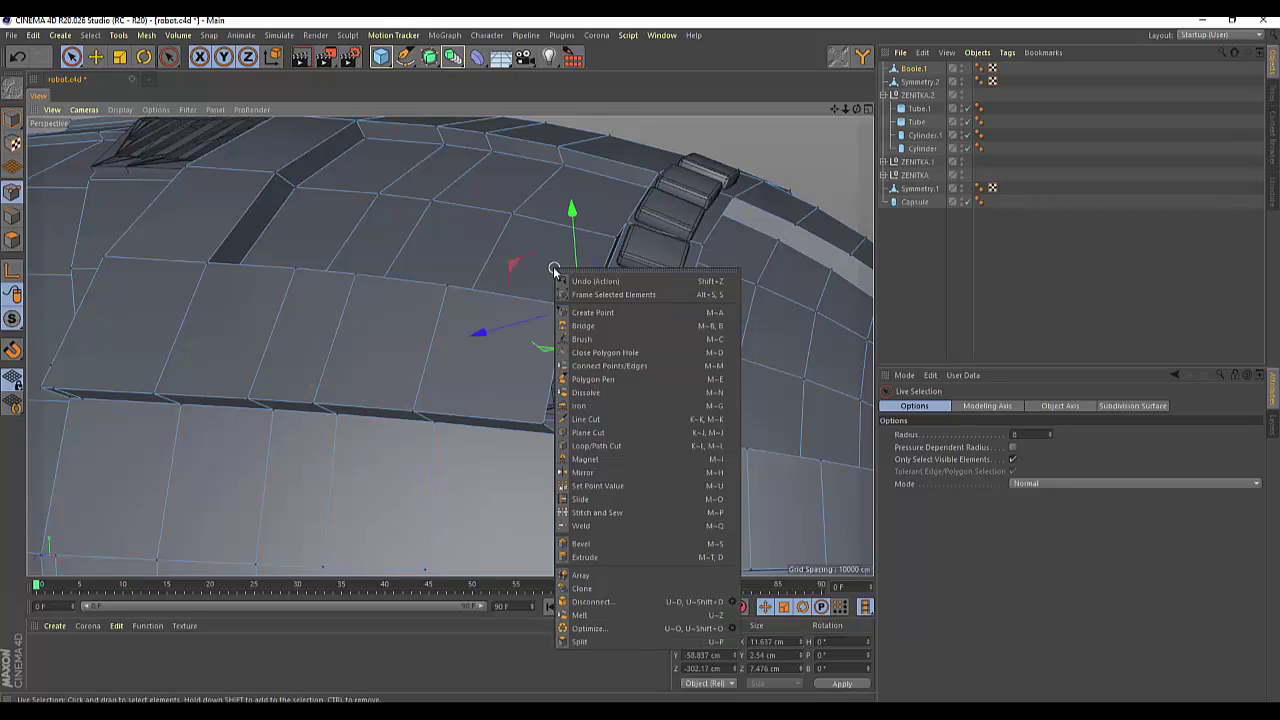
click(590, 526)
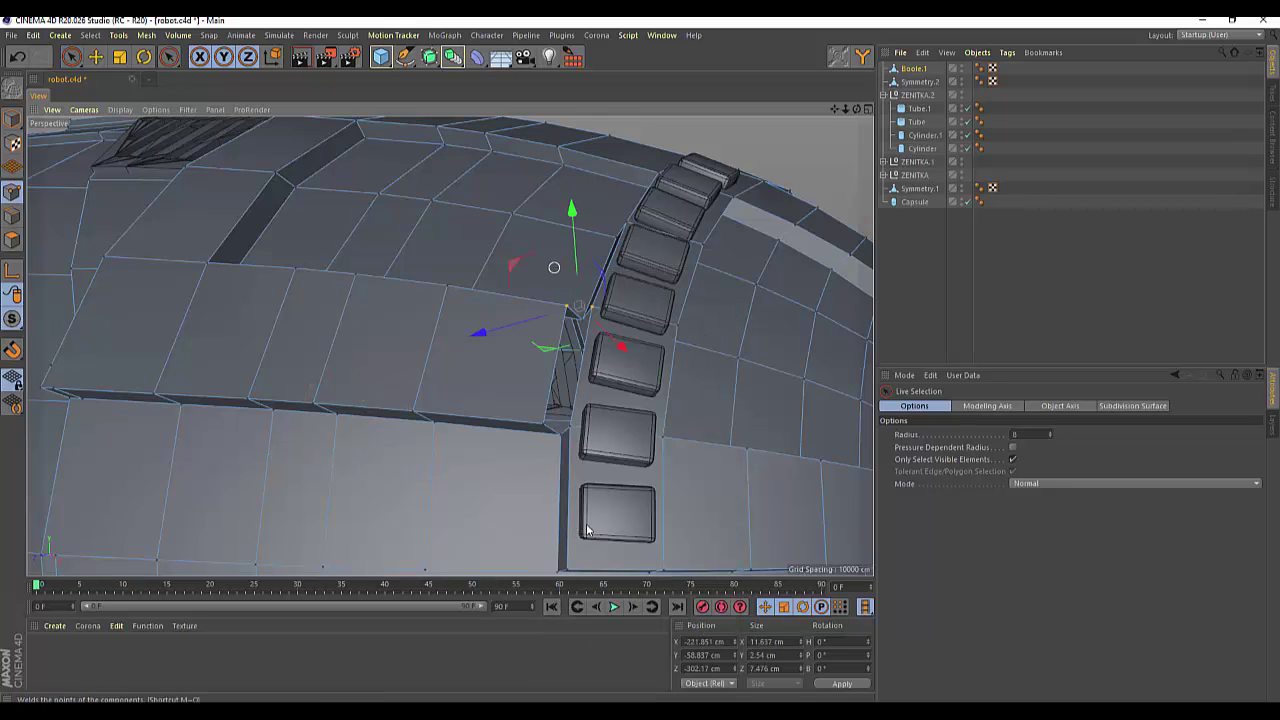
click(591, 310)
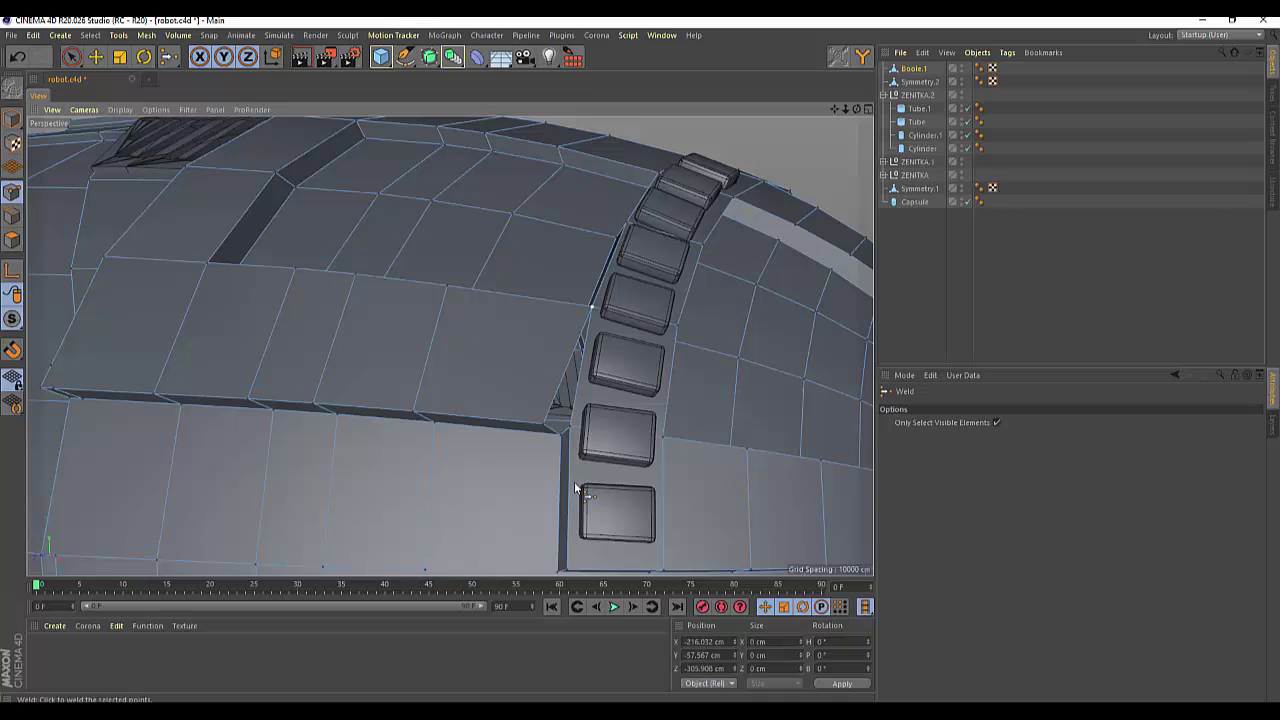
Step: Select the next point near the gap for welding, then zoom out to view the whole head
click(71, 57)
click(120, 72)
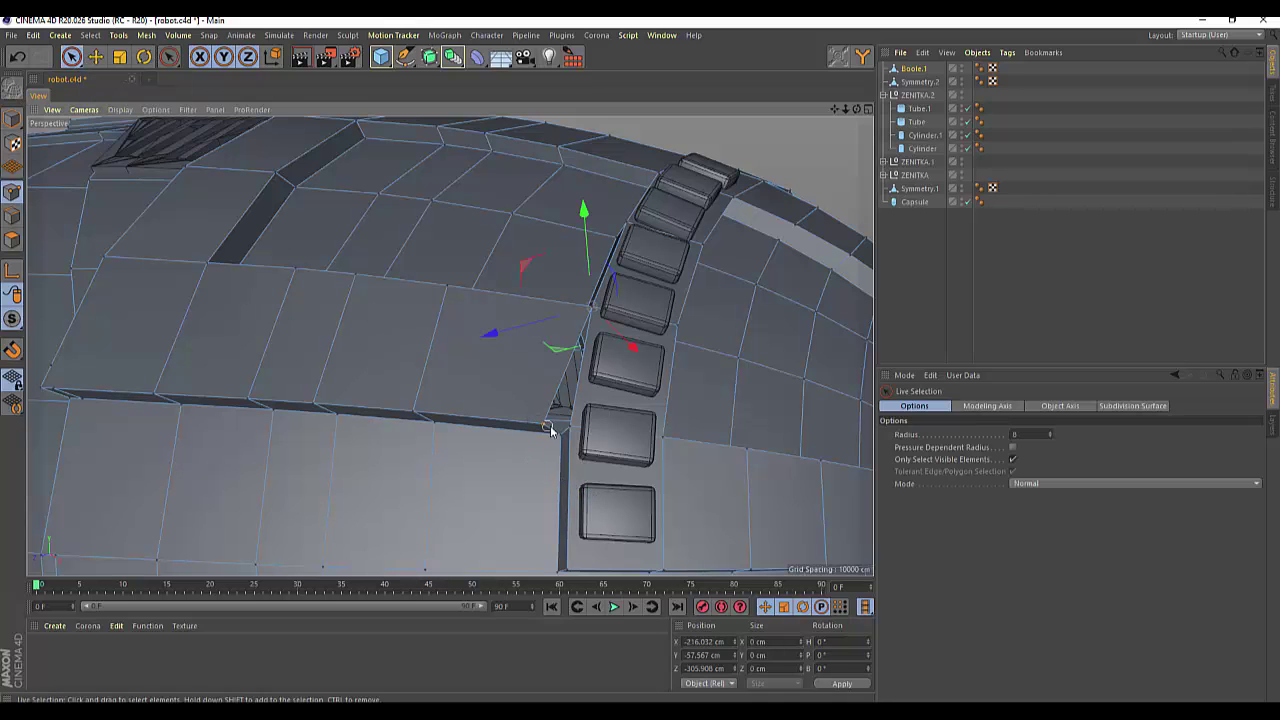
click(486, 391)
right_click(484, 388)
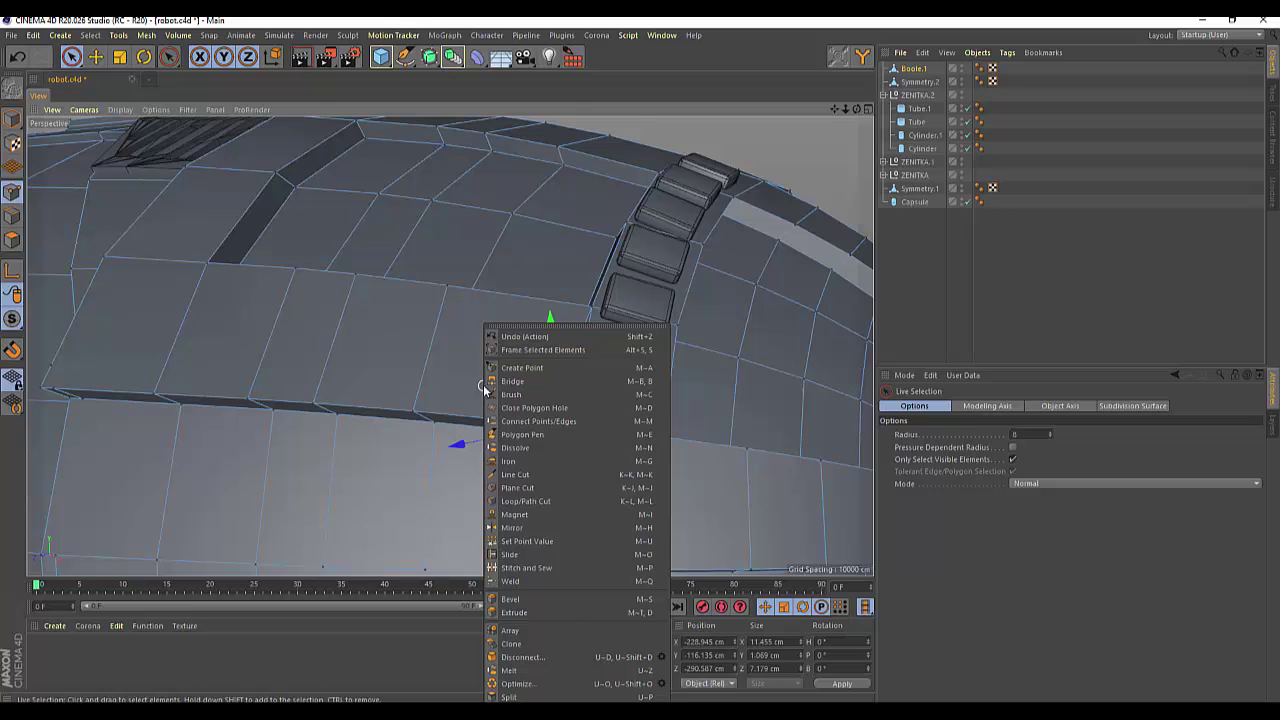
click(510, 581)
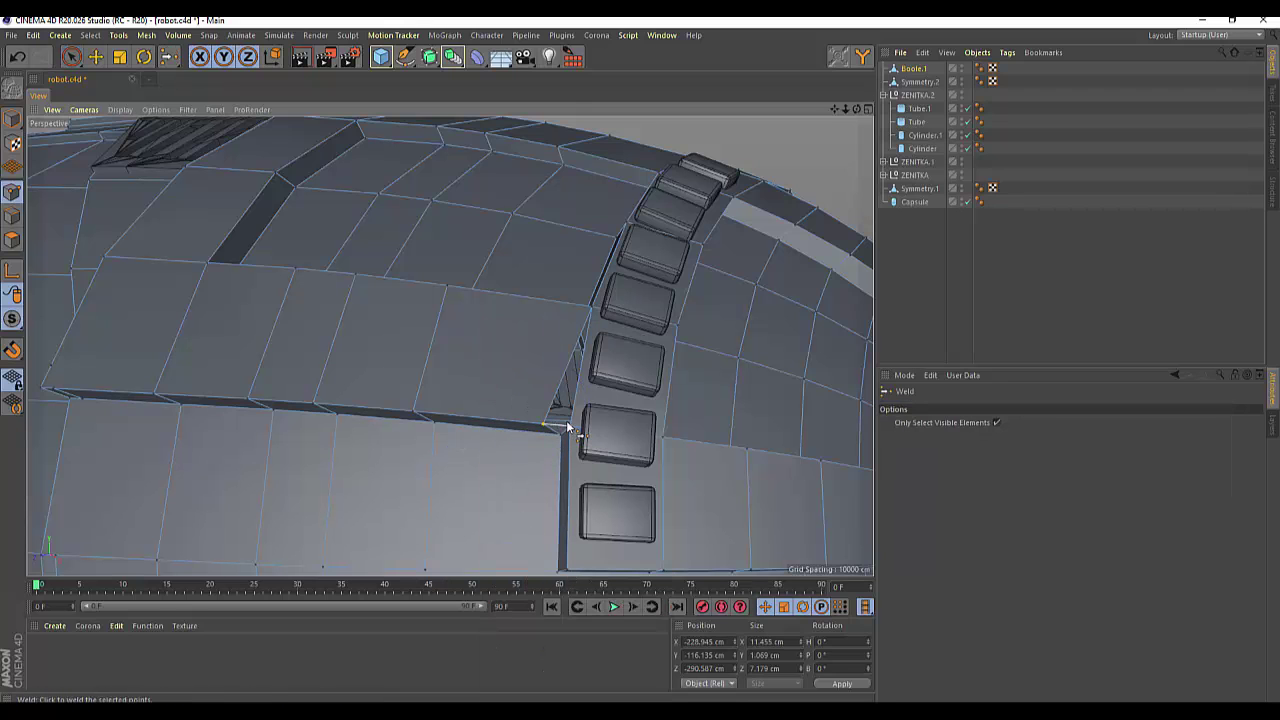
scroll(540, 452, down, 2)
scroll(526, 442, down, 2)
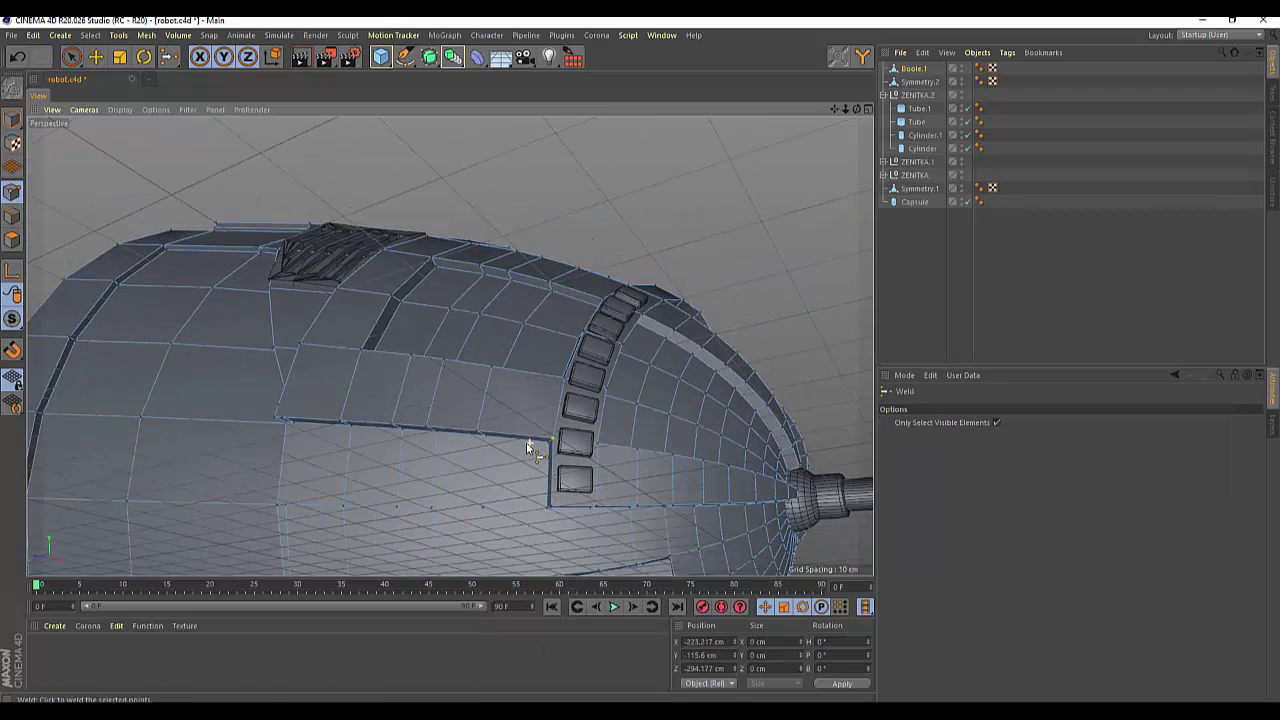
scroll(526, 442, down, 2)
scroll(526, 442, down, 2)
scroll(525, 449, down, 2)
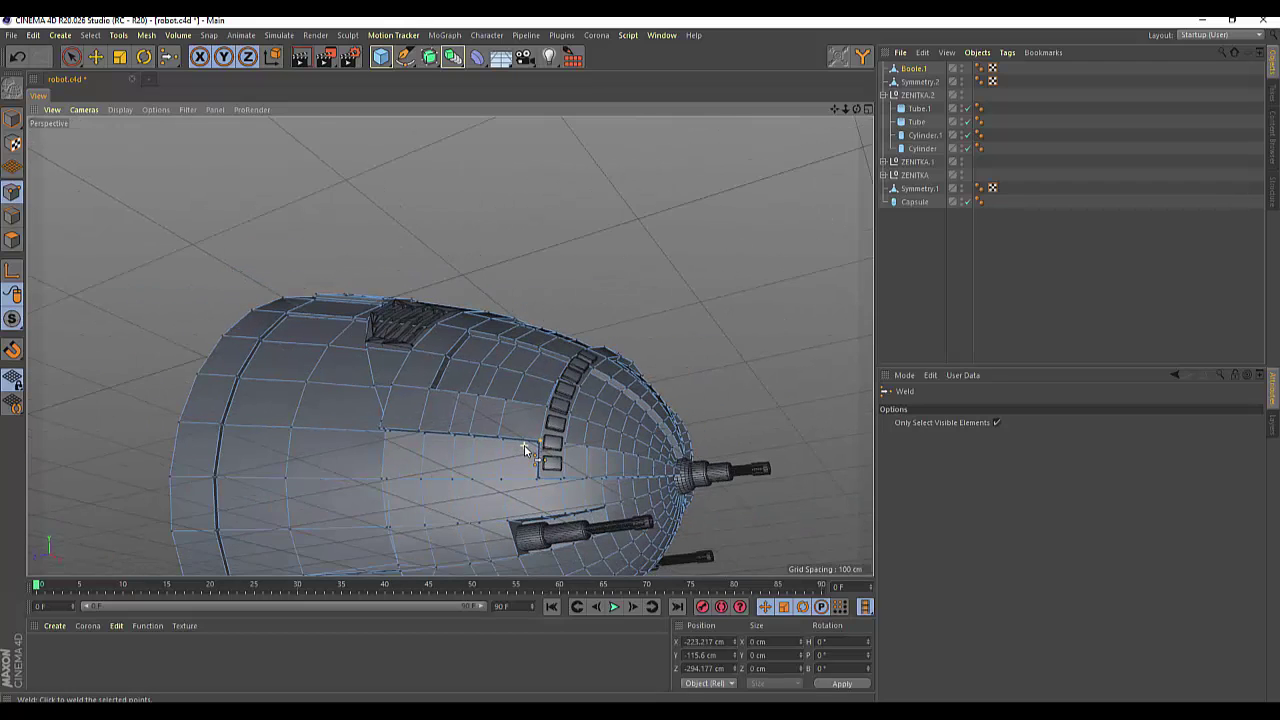
scroll(524, 452, down, 2)
alt+drag(519, 465, 597, 444)
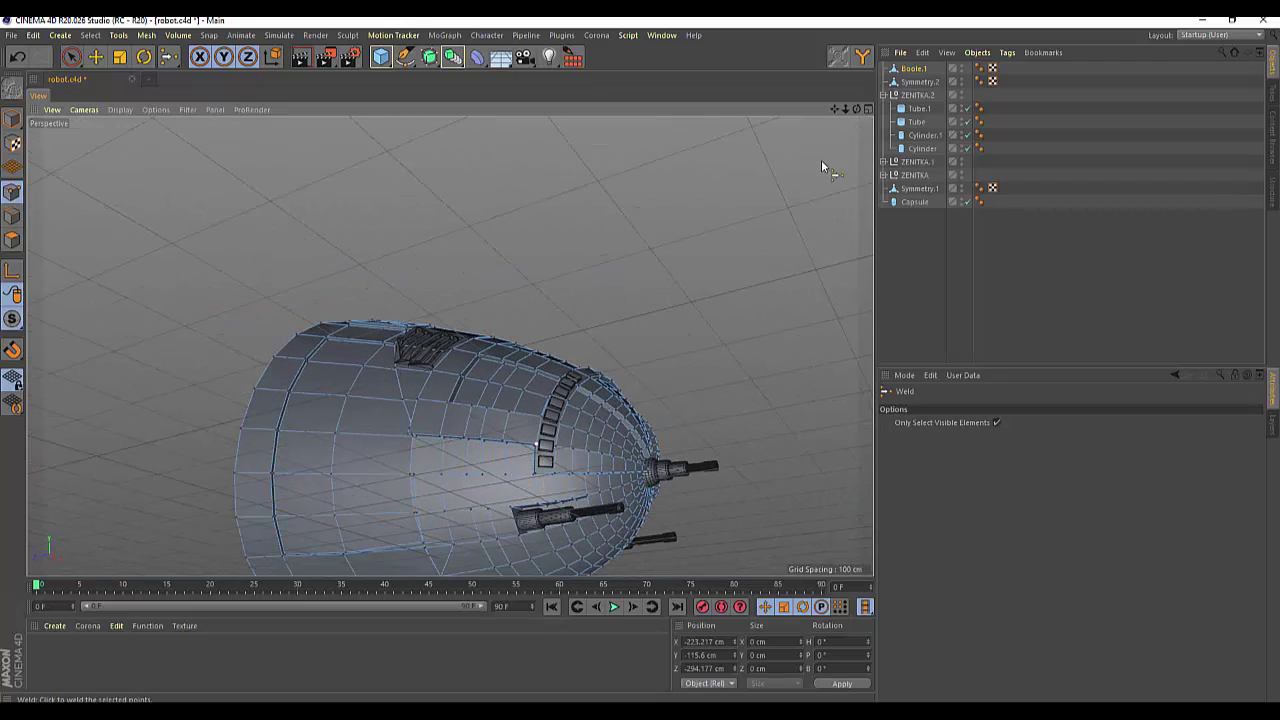
mouse_move(856, 108)
mouse_down()
mouse_move(450, 346)
mouse_move(863, 117)
mouse_up()
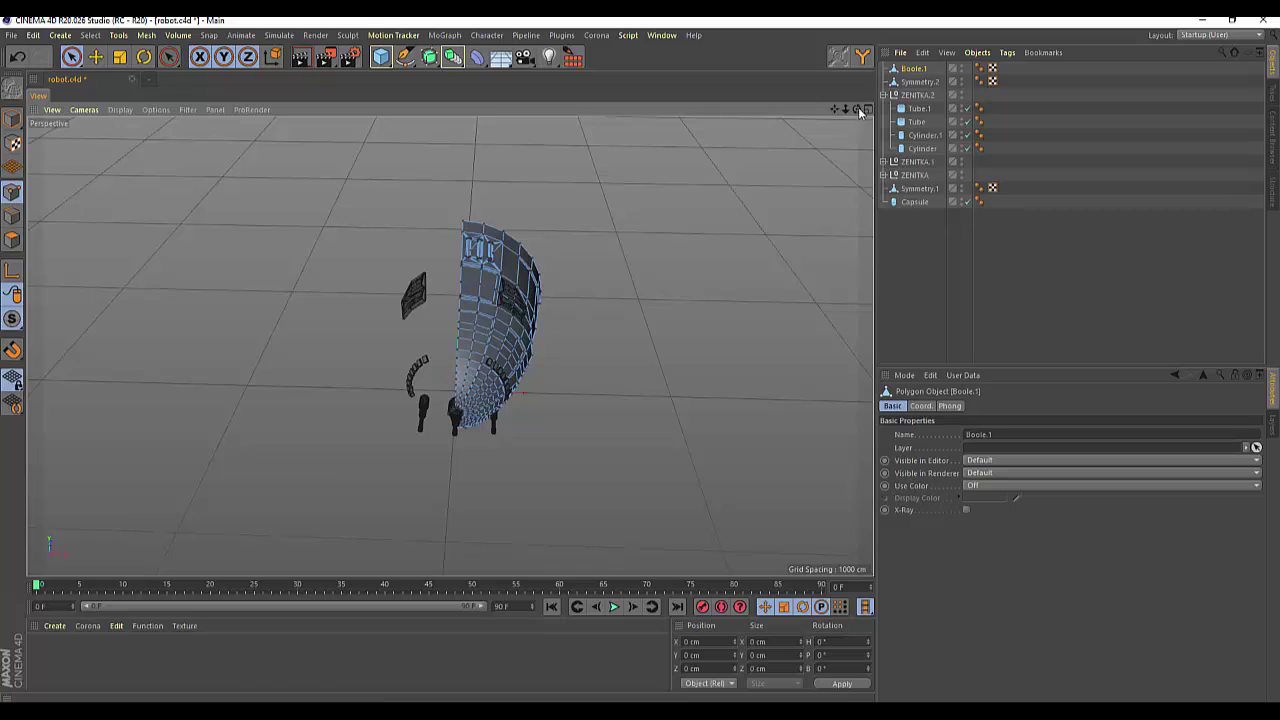
drag(856, 108, 856, 108)
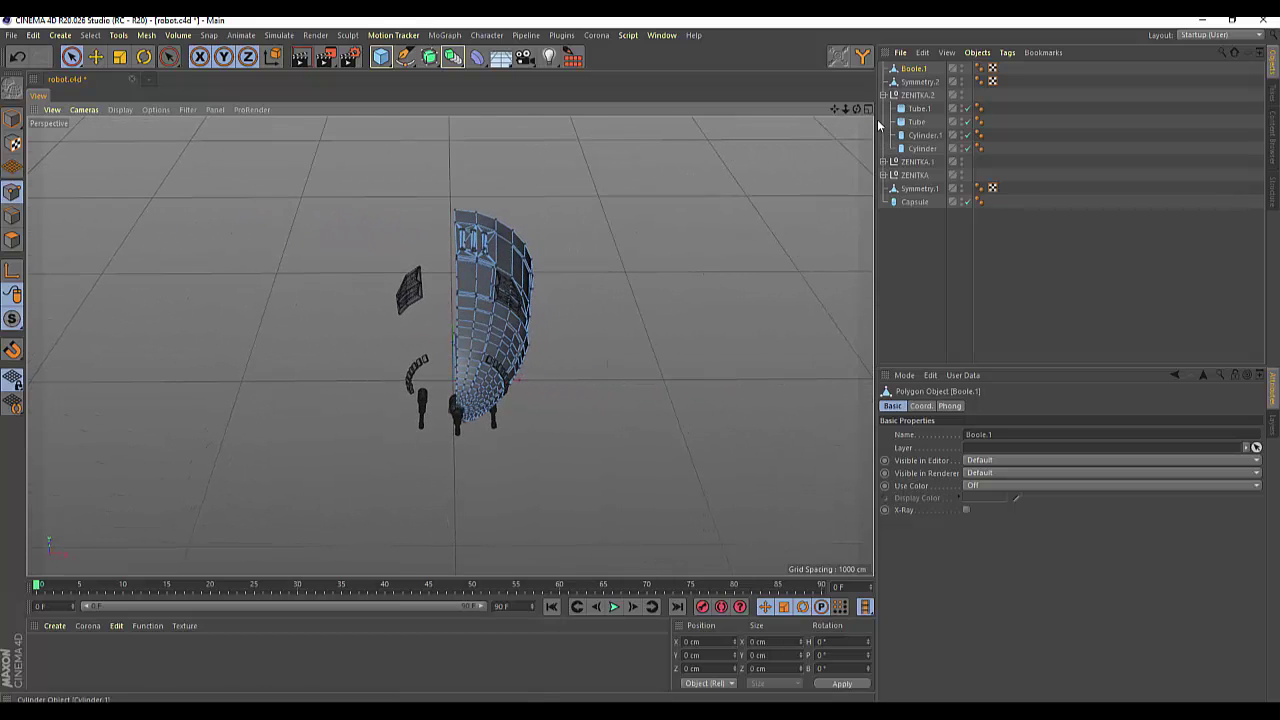
drag(856, 109, 860, 116)
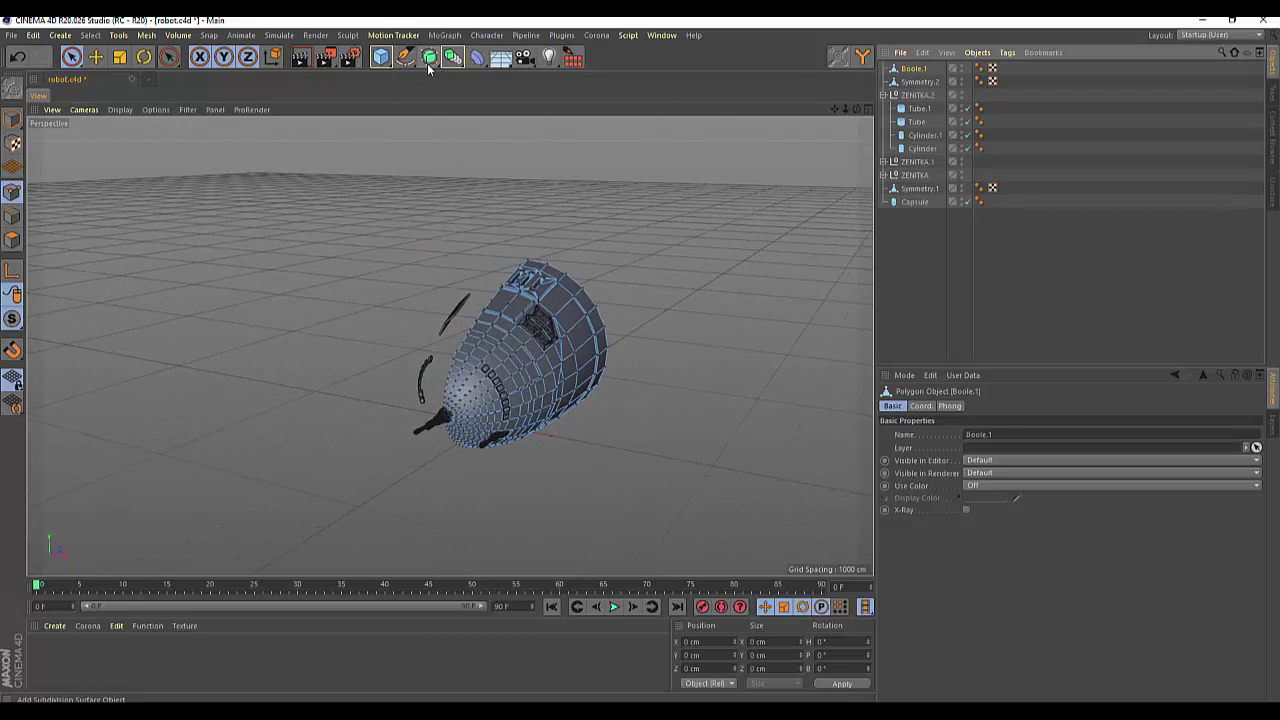
Step: Add a Symmetry generator and put Boole.1 under it to mirror the head
drag(456, 60, 609, 123)
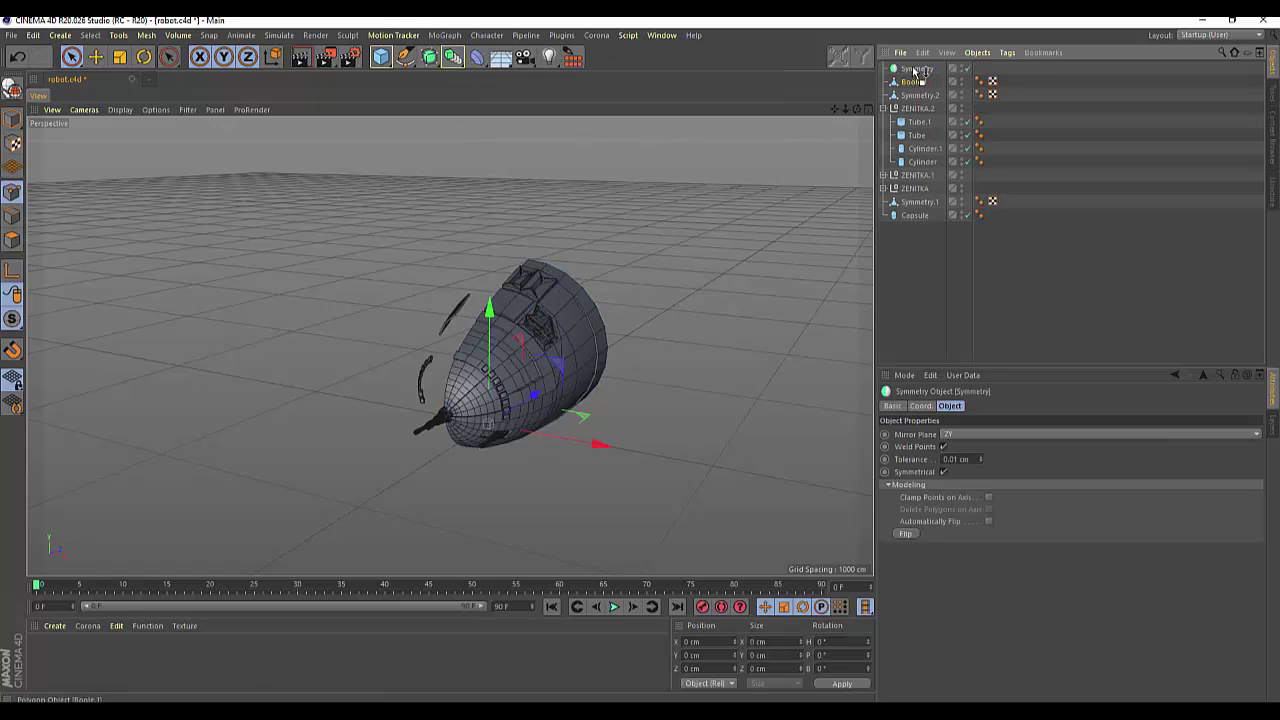
drag(914, 71, 914, 72)
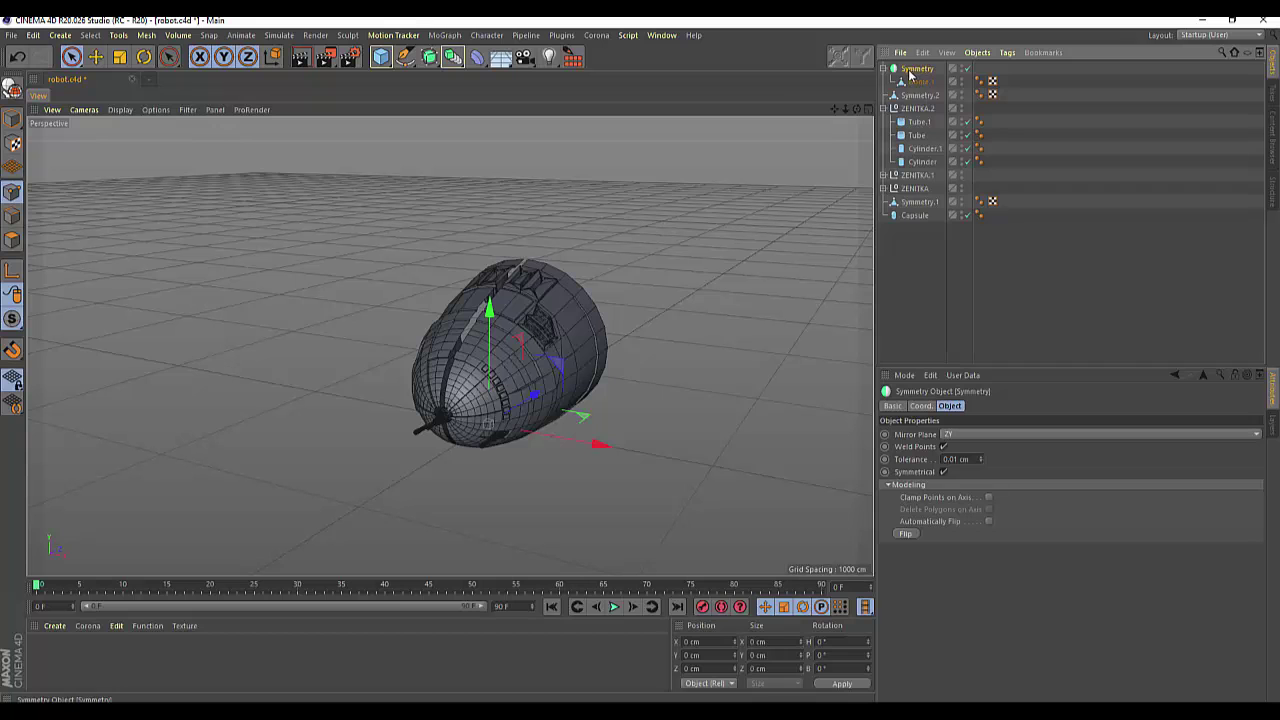
drag(856, 110, 856, 110)
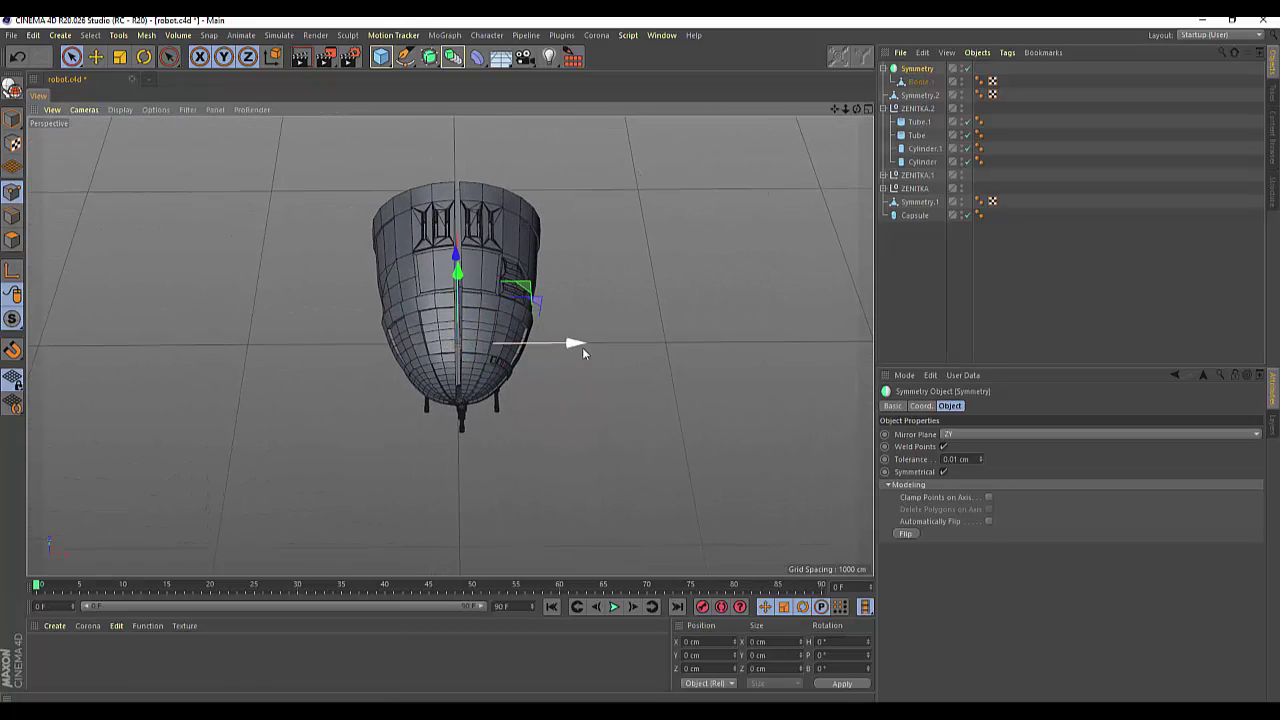
Step: Slide Boole.1 along X toward the mirror seam
drag(579, 345, 578, 348)
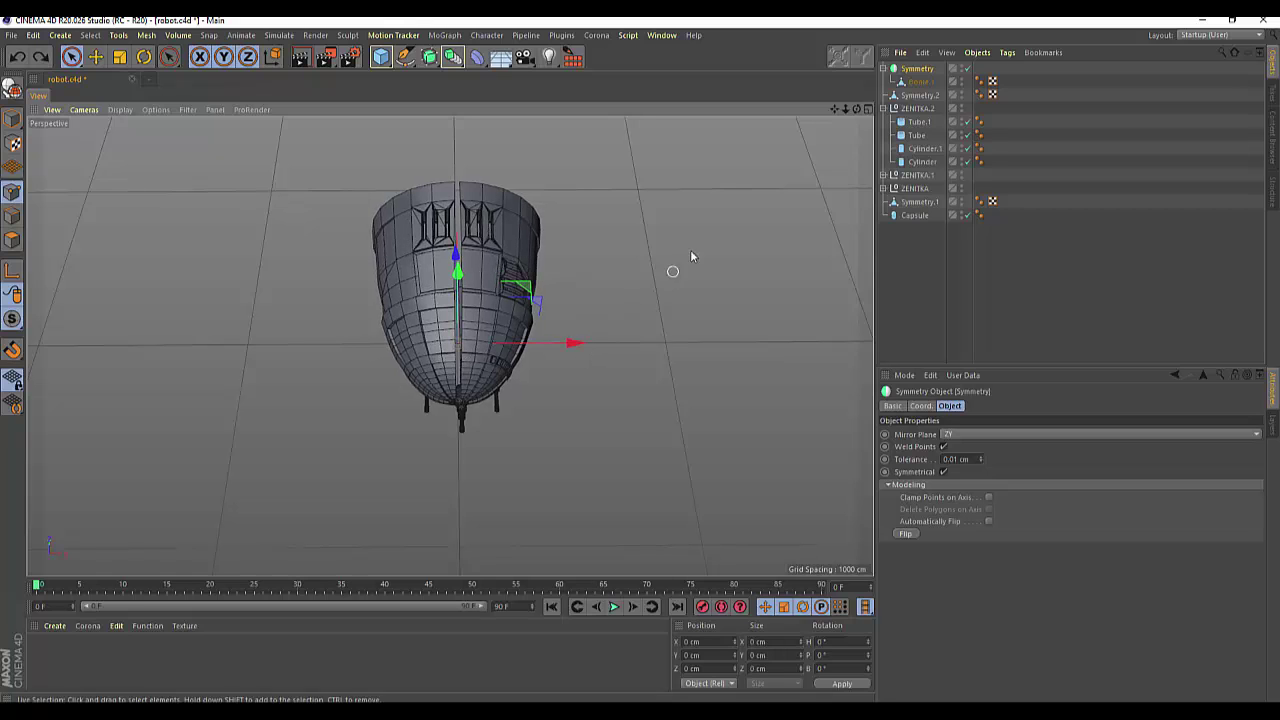
click(918, 81)
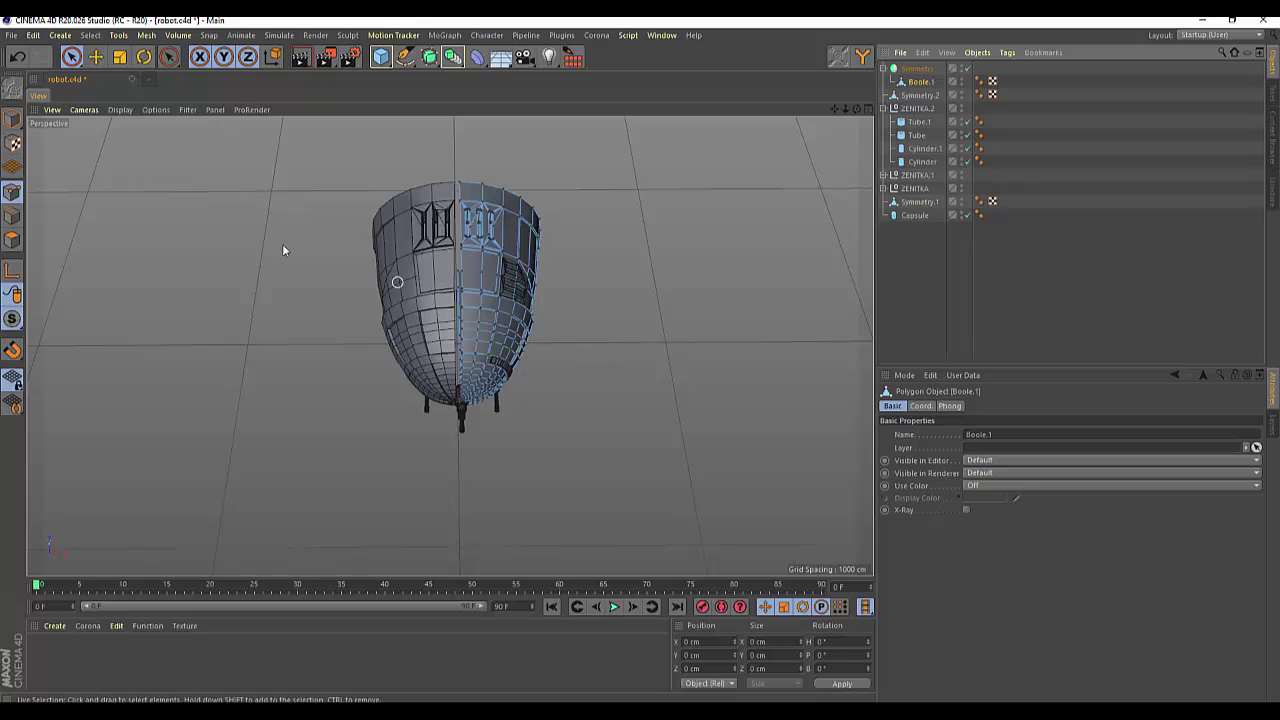
key(e)
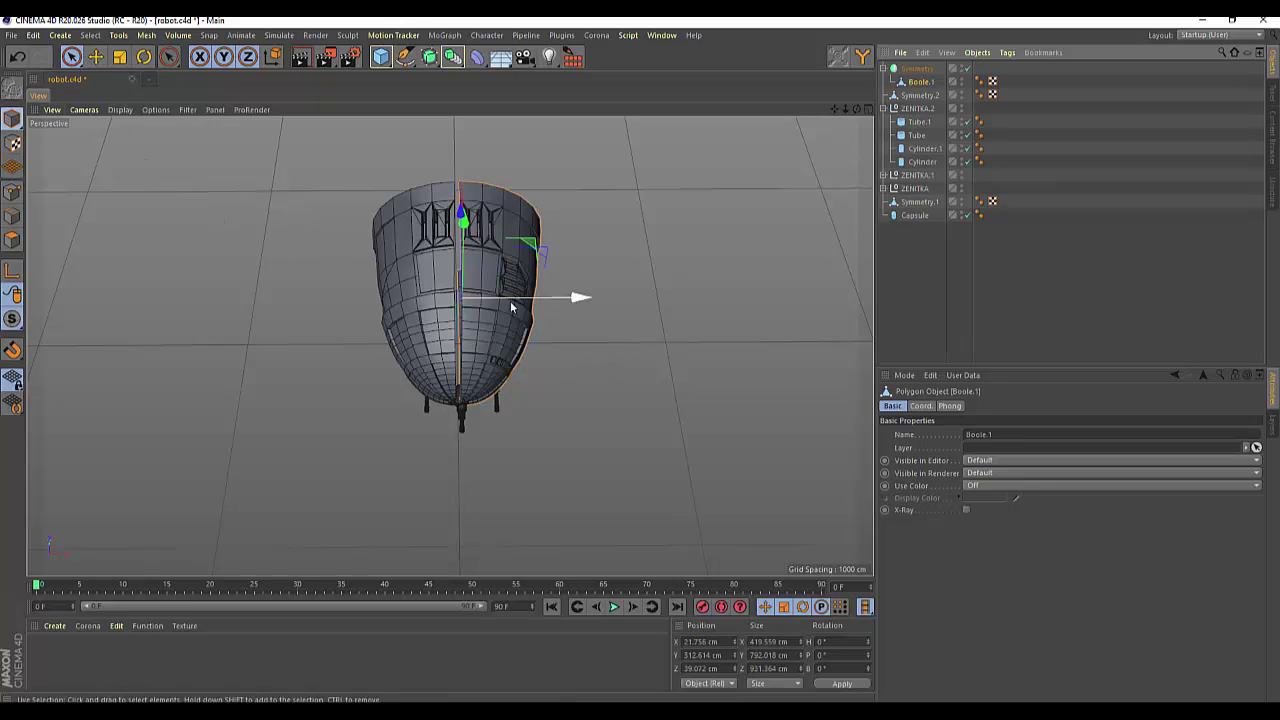
drag(580, 300, 508, 289)
scroll(543, 309, up, 1)
scroll(536, 309, up, 3)
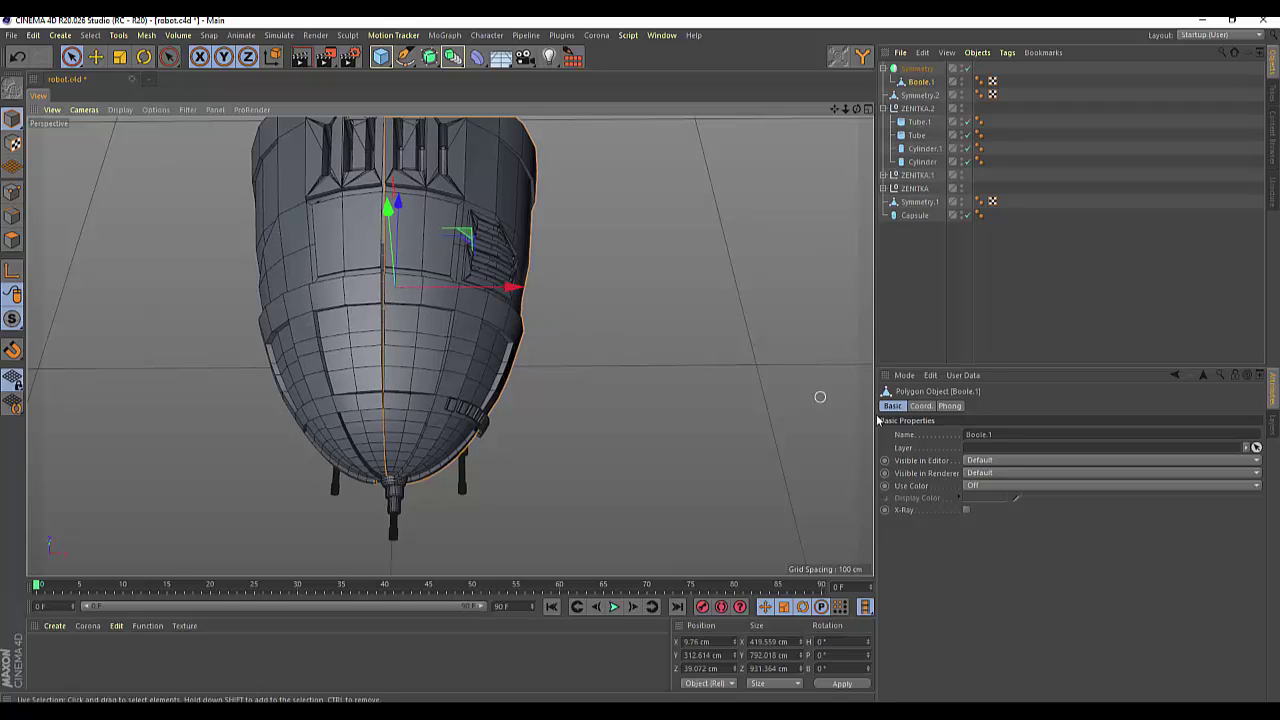
Step: Raise the Symmetry weld tolerance to 4.01 cm
click(910, 68)
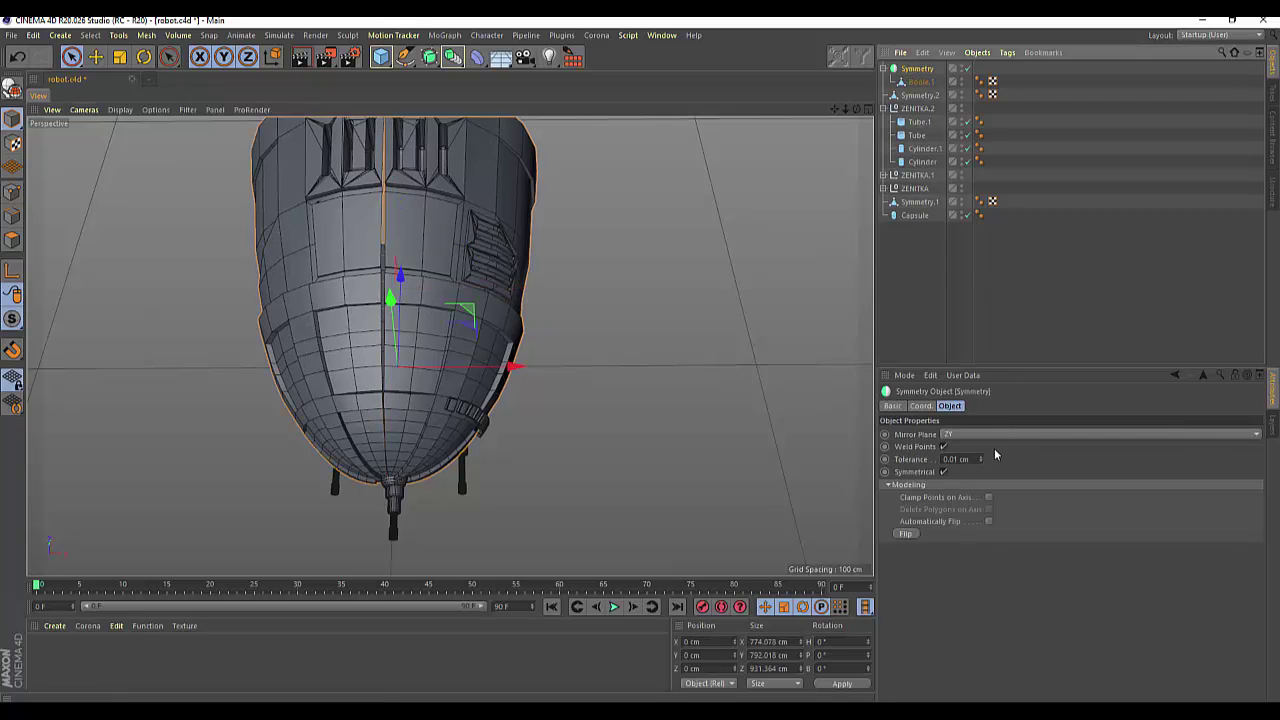
drag(981, 460, 981, 445)
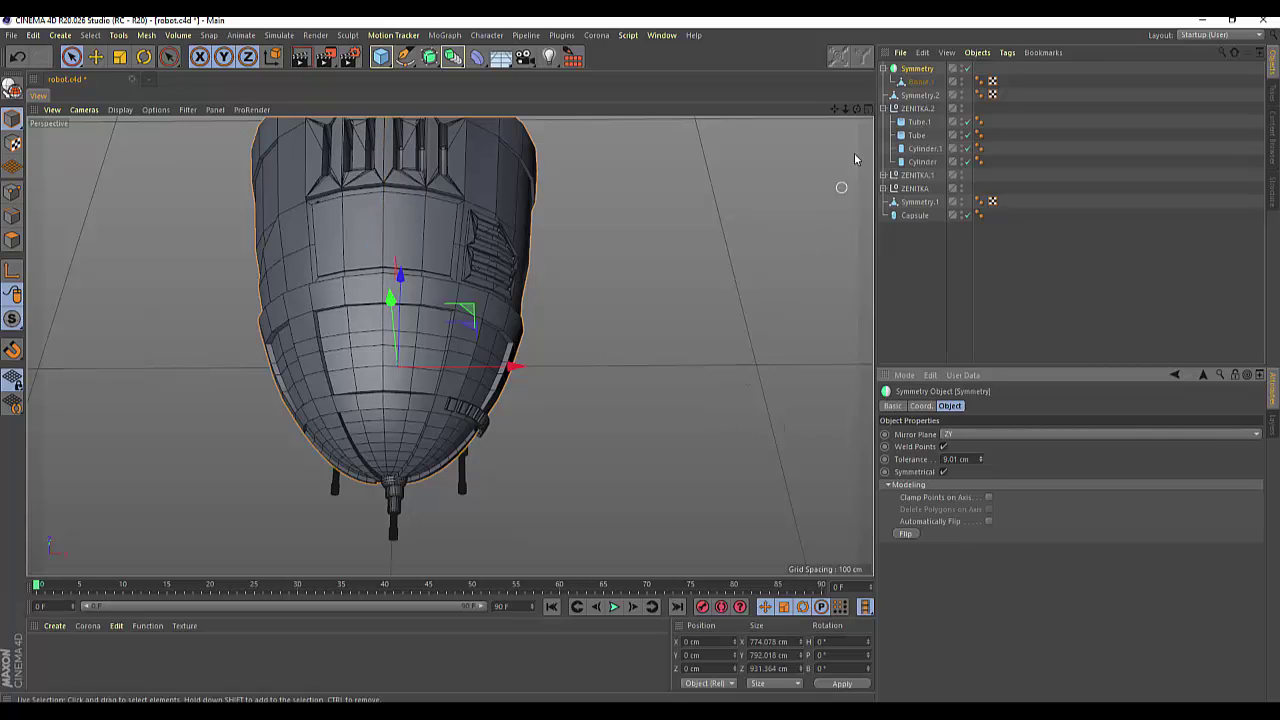
drag(856, 108, 450, 345)
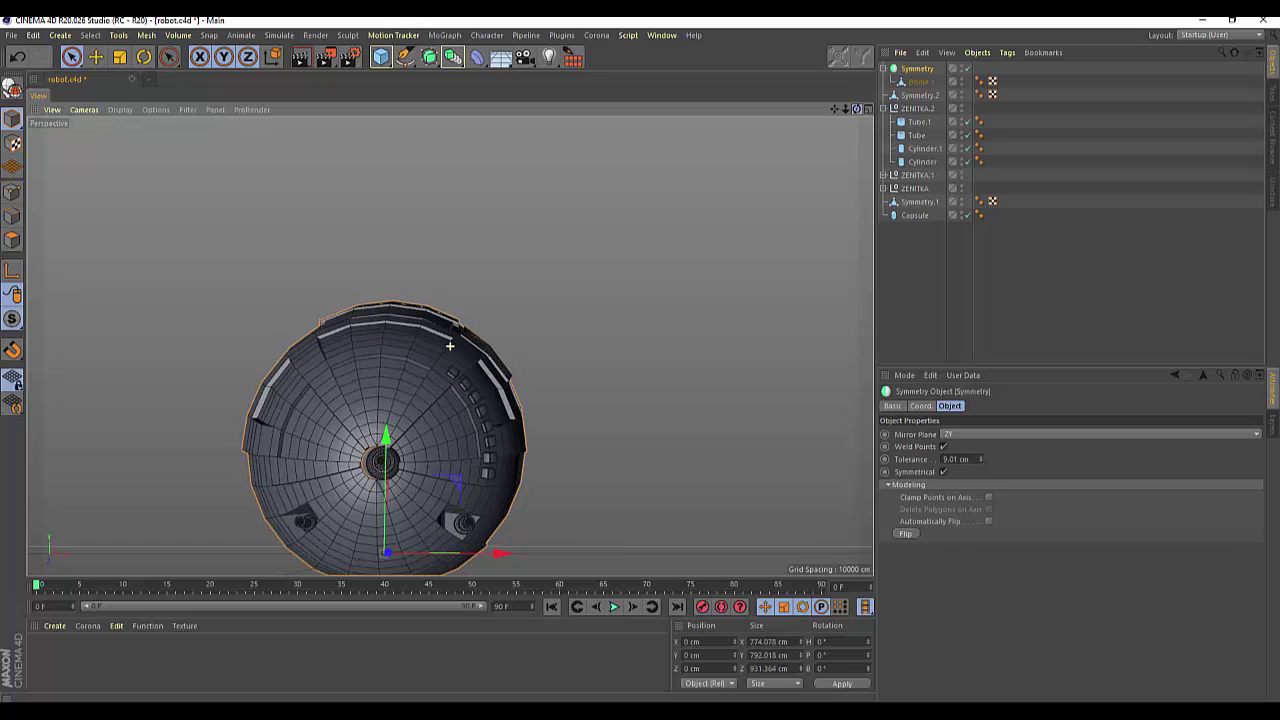
Step: Shift ZENITKA.2 and the Capsule slightly left along X
click(913, 110)
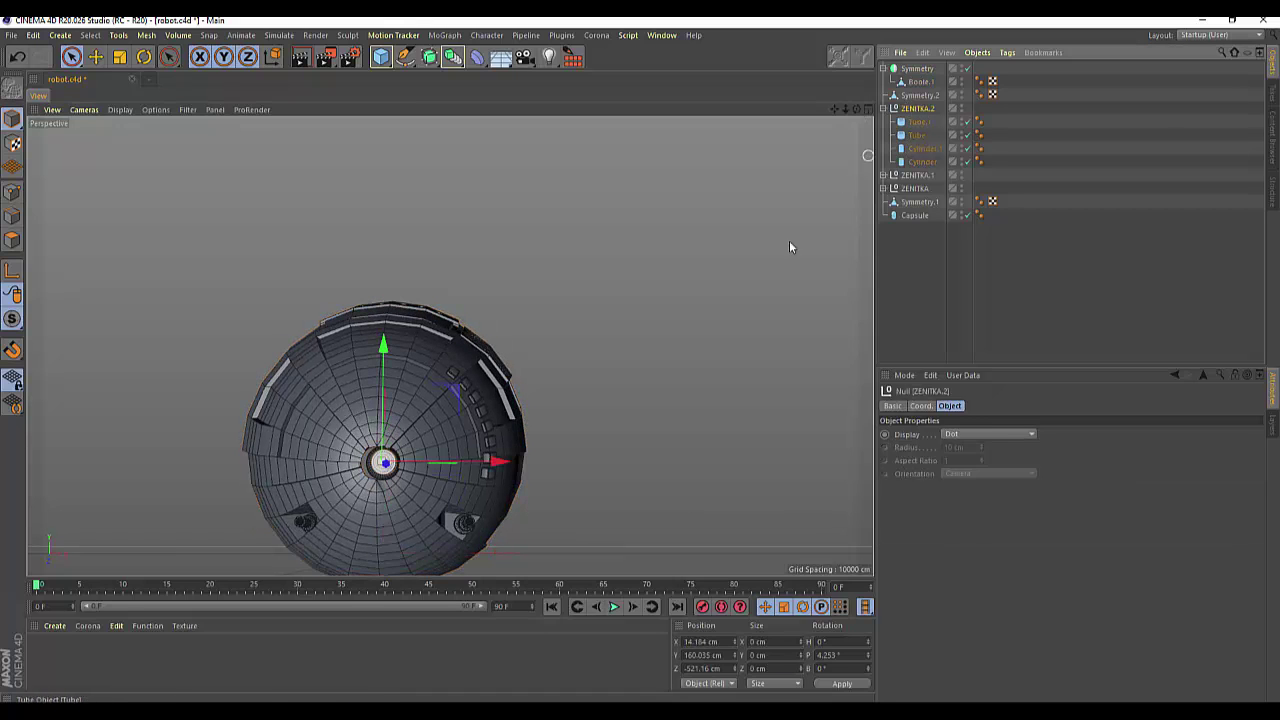
drag(497, 463, 492, 468)
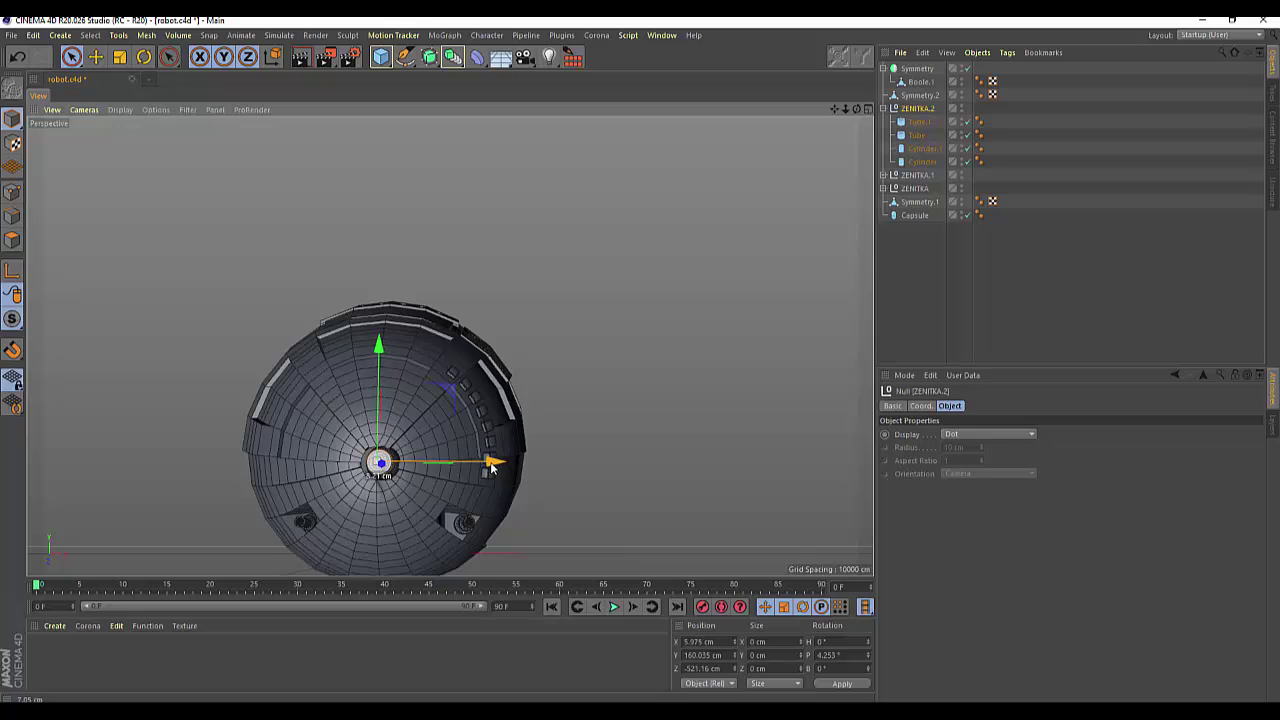
click(915, 215)
drag(500, 462, 497, 472)
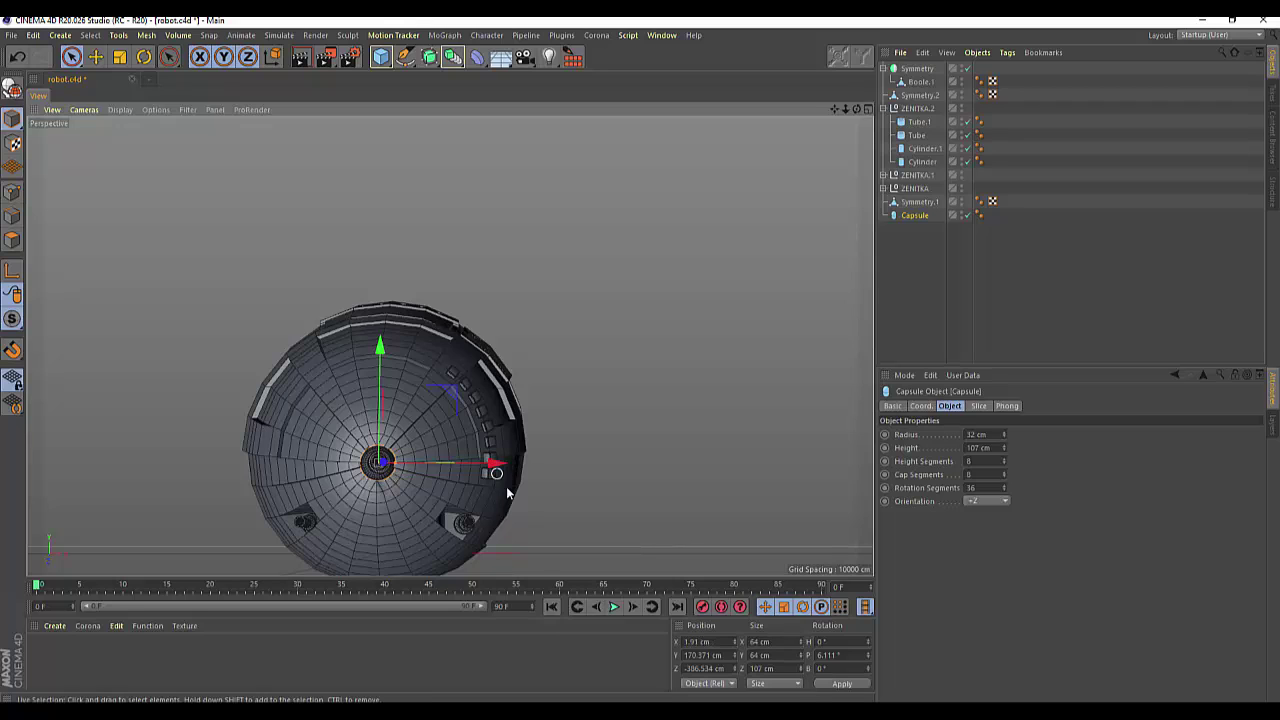
click(917, 108)
drag(492, 462, 494, 467)
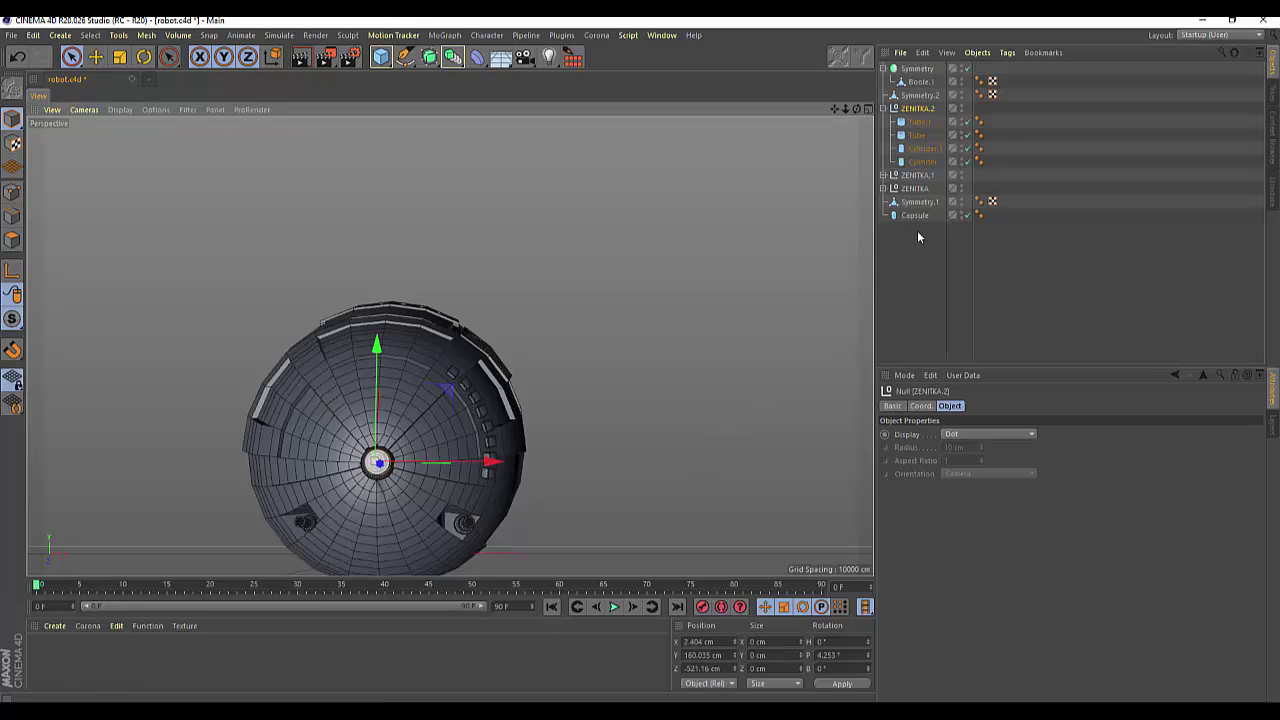
Step: Move ZENITKA.1 left about 17 cm and place ZENITKA at X 161.621 cm
click(916, 175)
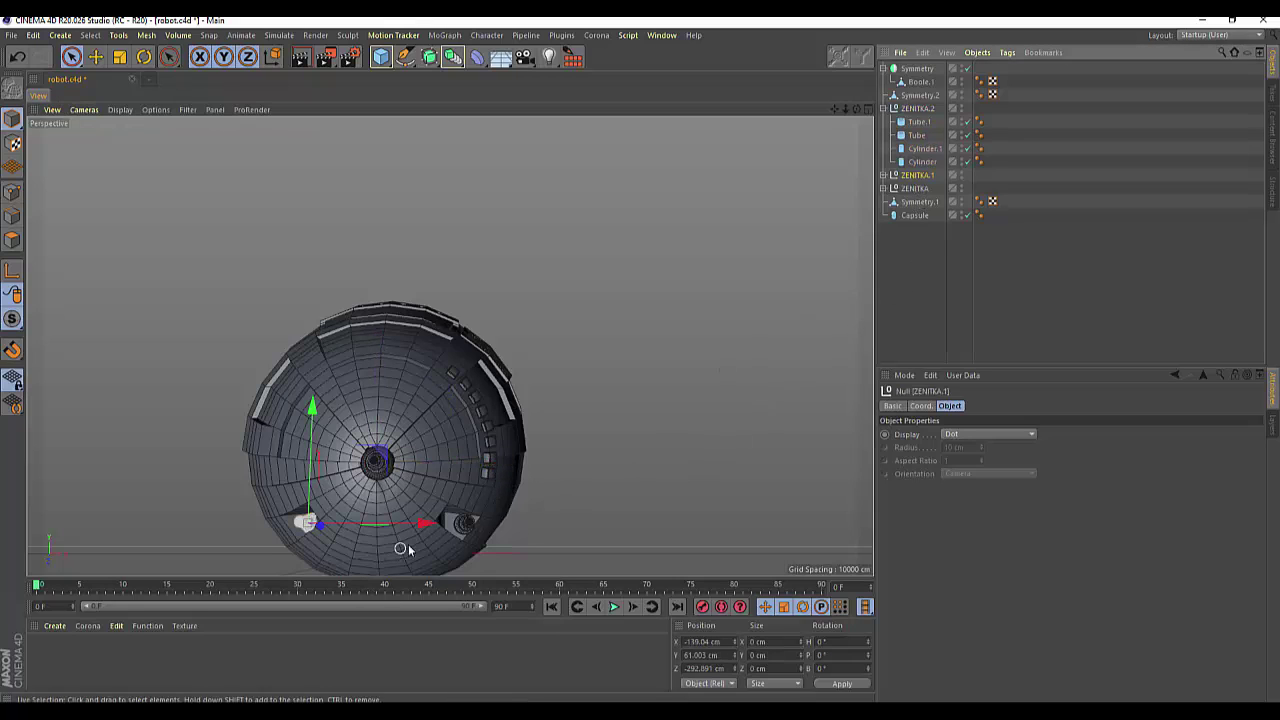
drag(428, 527, 421, 522)
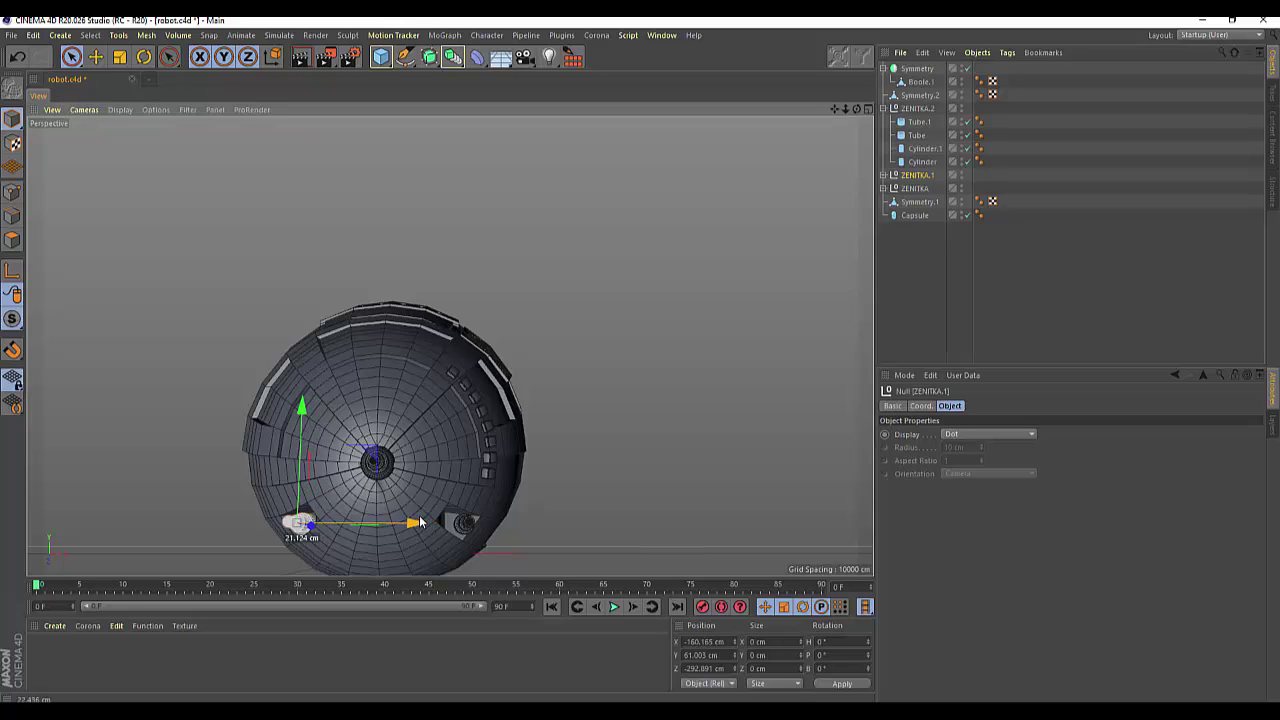
click(918, 187)
drag(580, 523, 571, 525)
drag(856, 109, 450, 346)
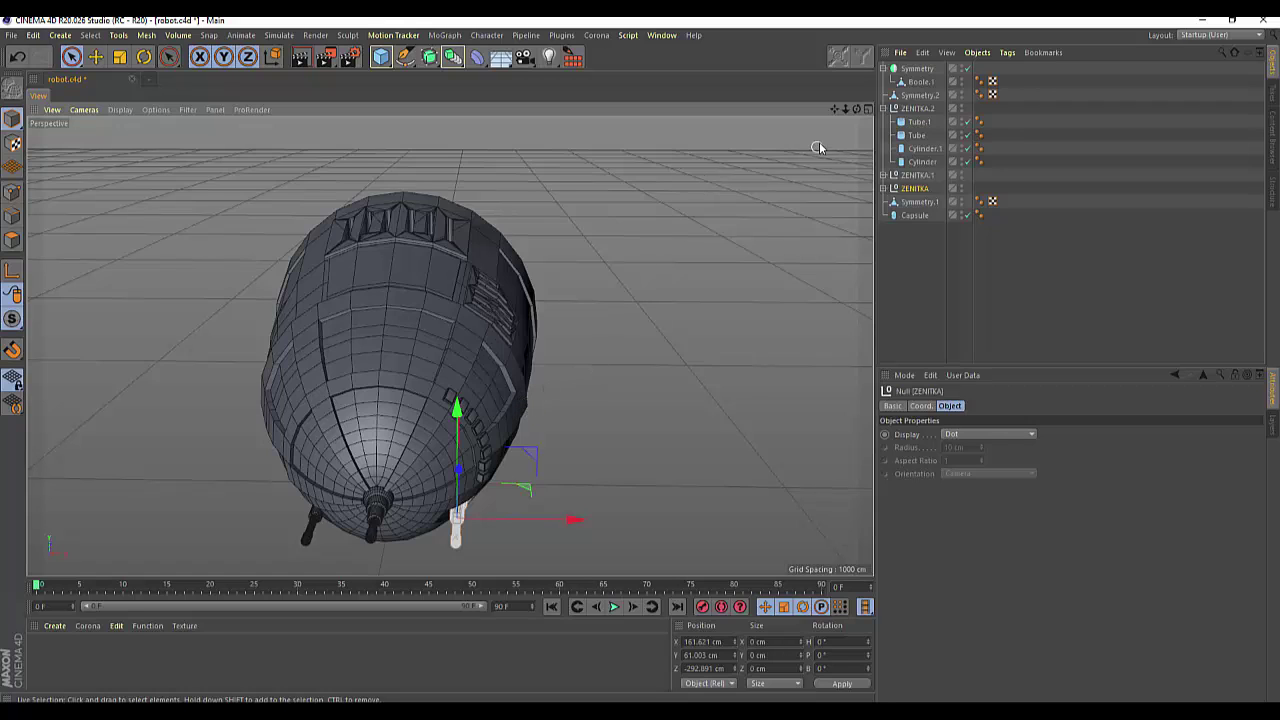
drag(857, 110, 857, 110)
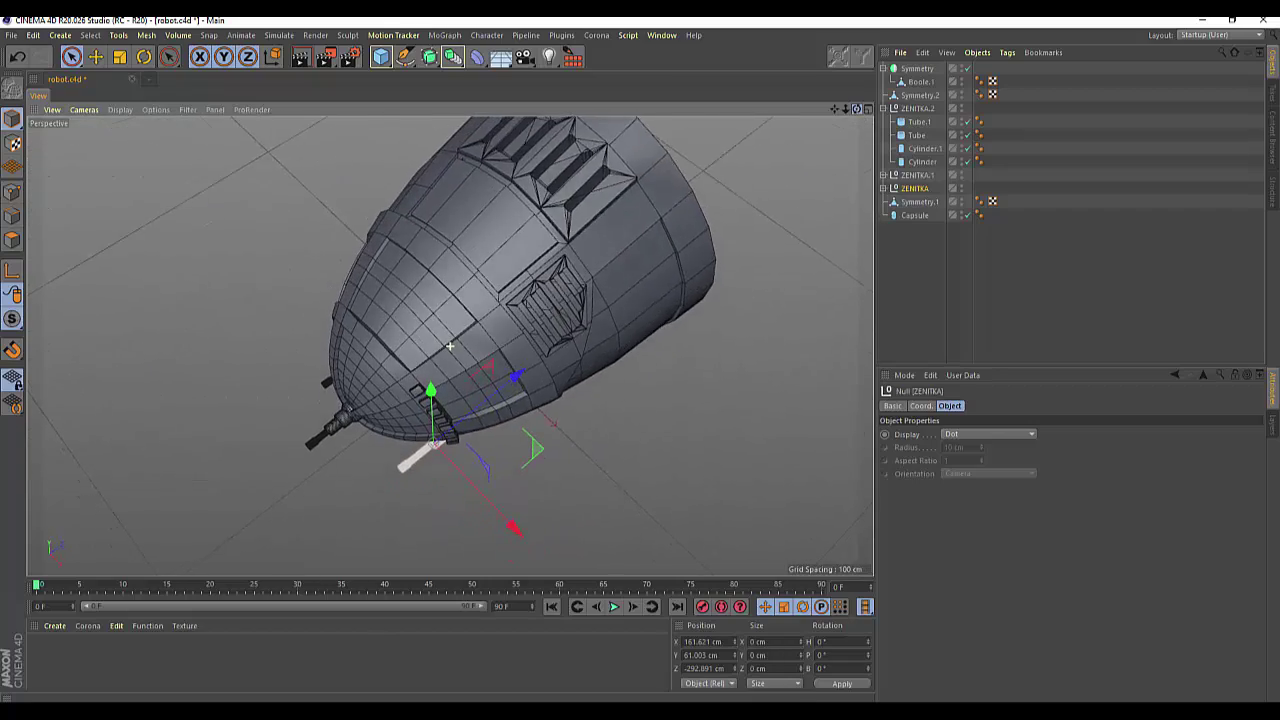
drag(450, 346, 450, 346)
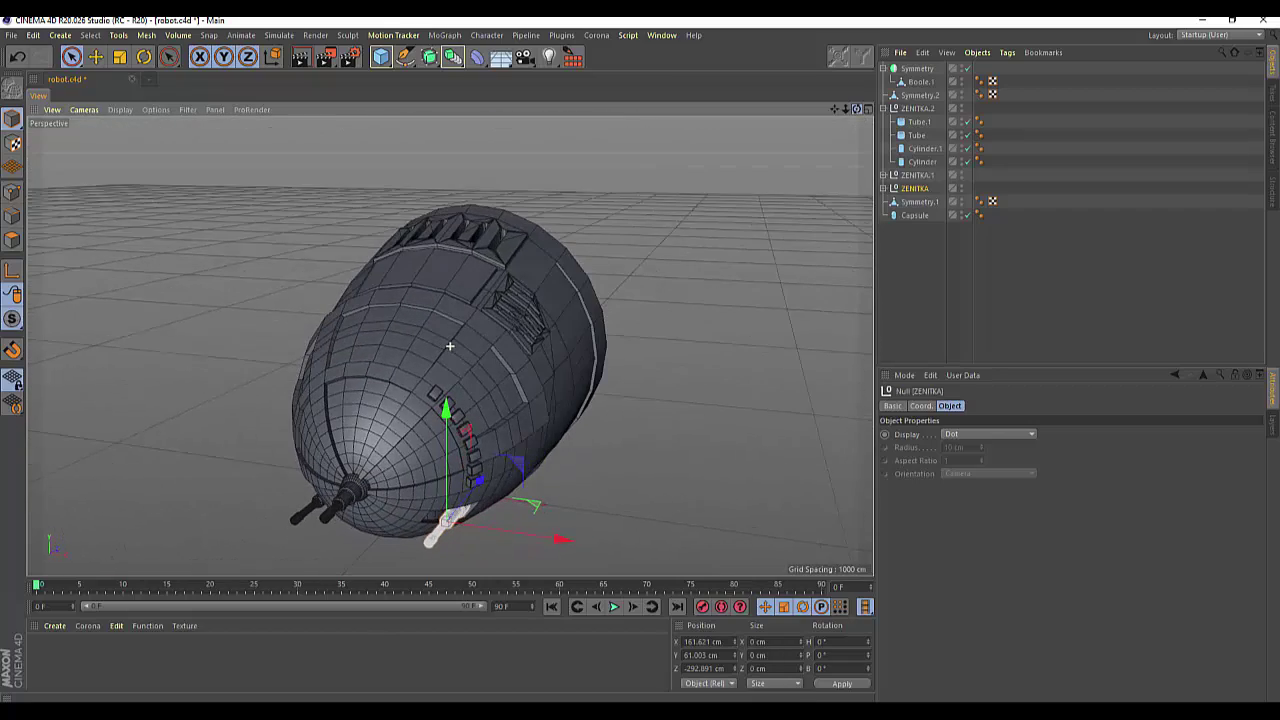
drag(857, 110, 831, 126)
Step: Add a 344 cm radius Circle spline and bring it down and forward over the head
click(405, 57)
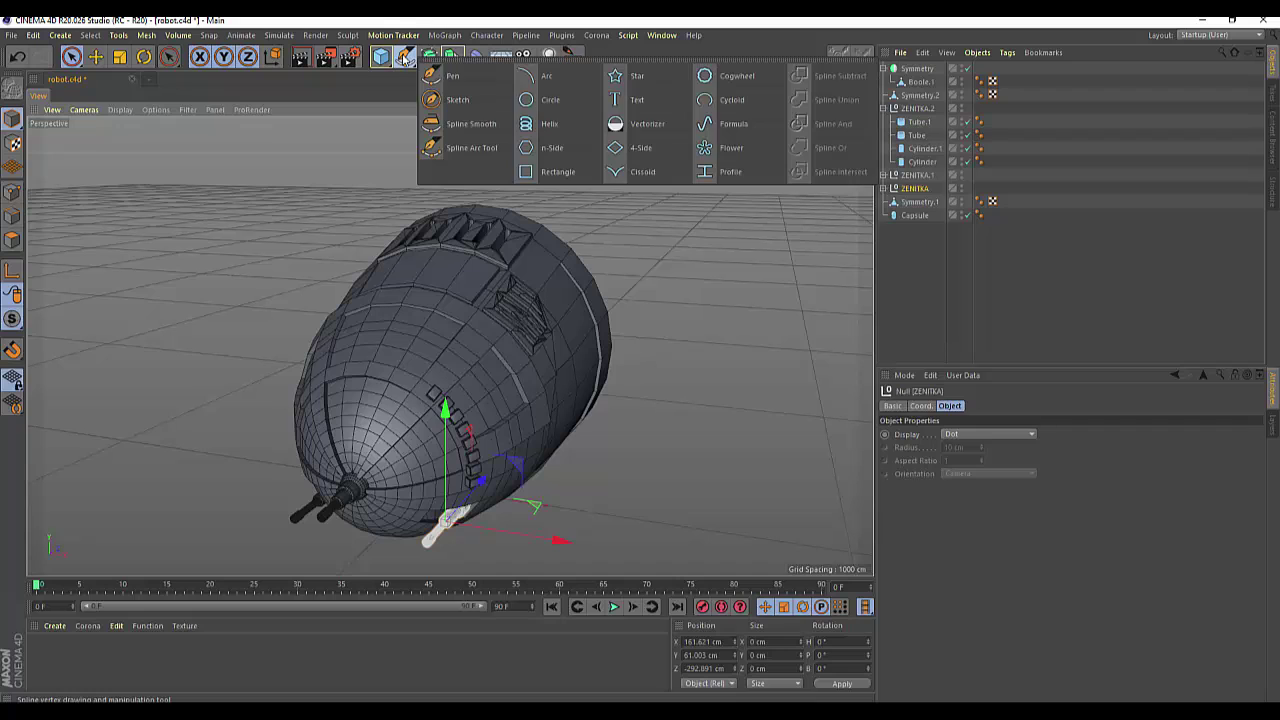
click(531, 103)
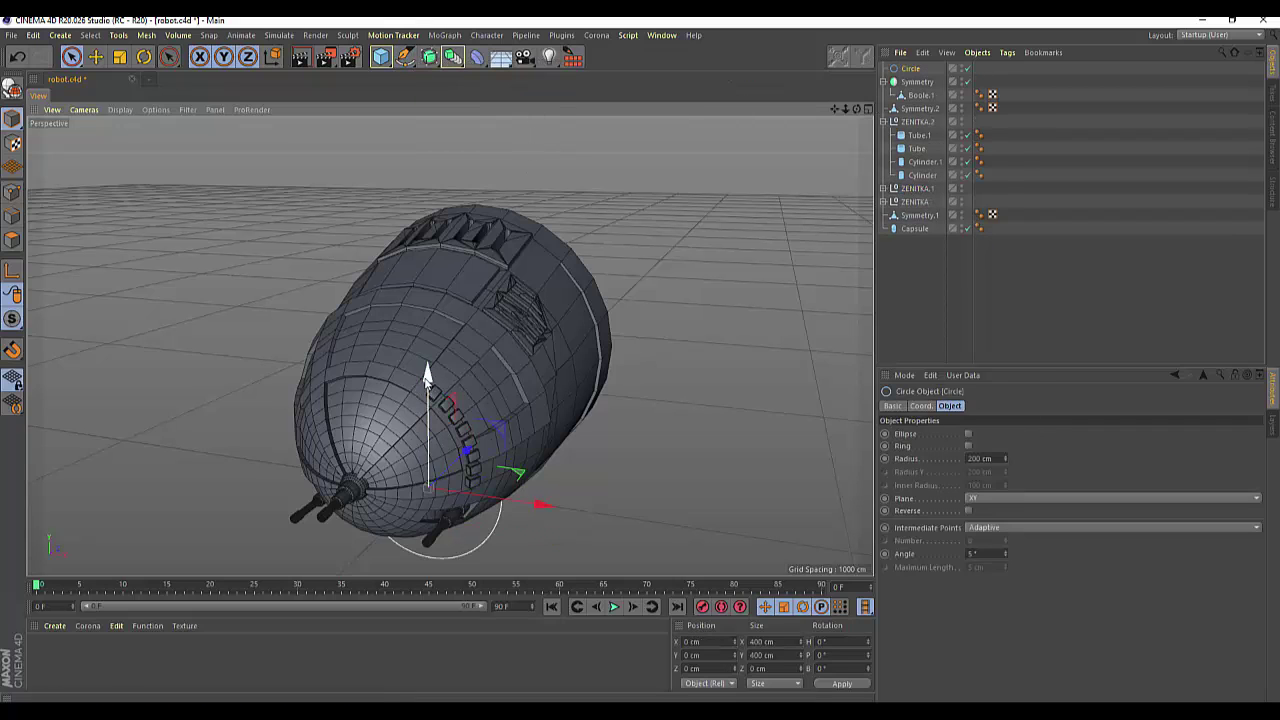
drag(426, 375, 428, 215)
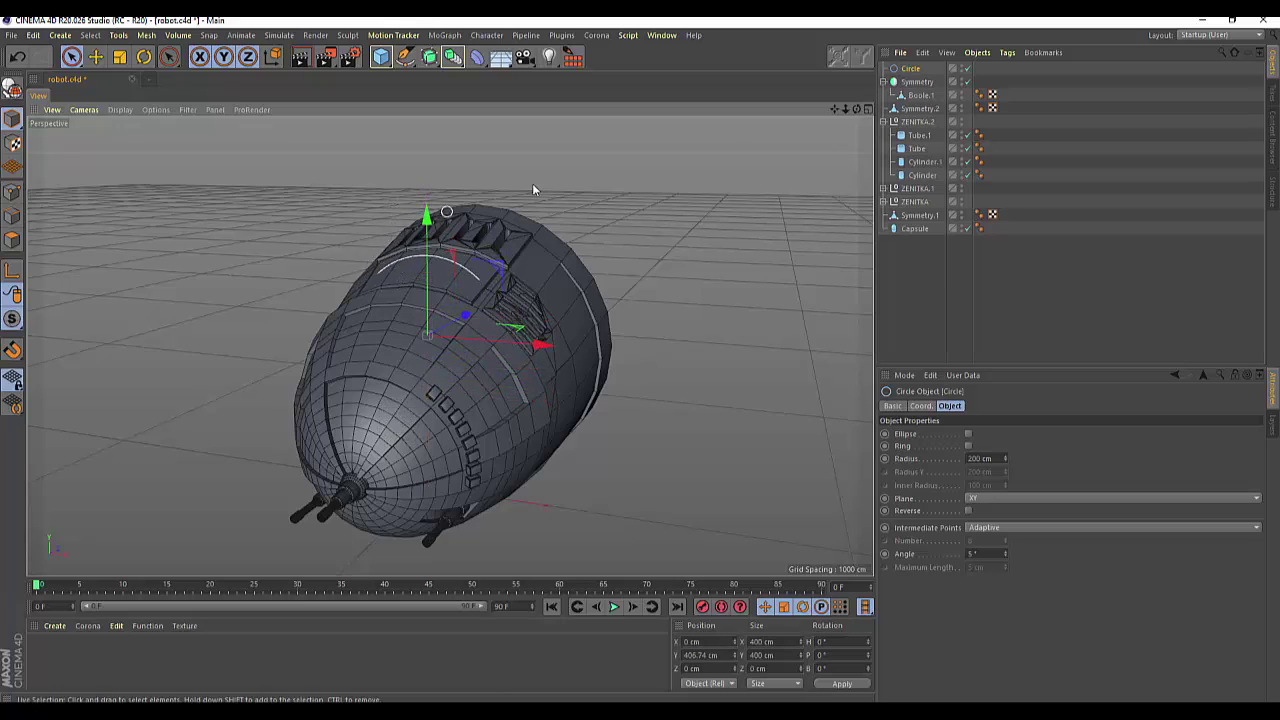
drag(1006, 458, 1006, 400)
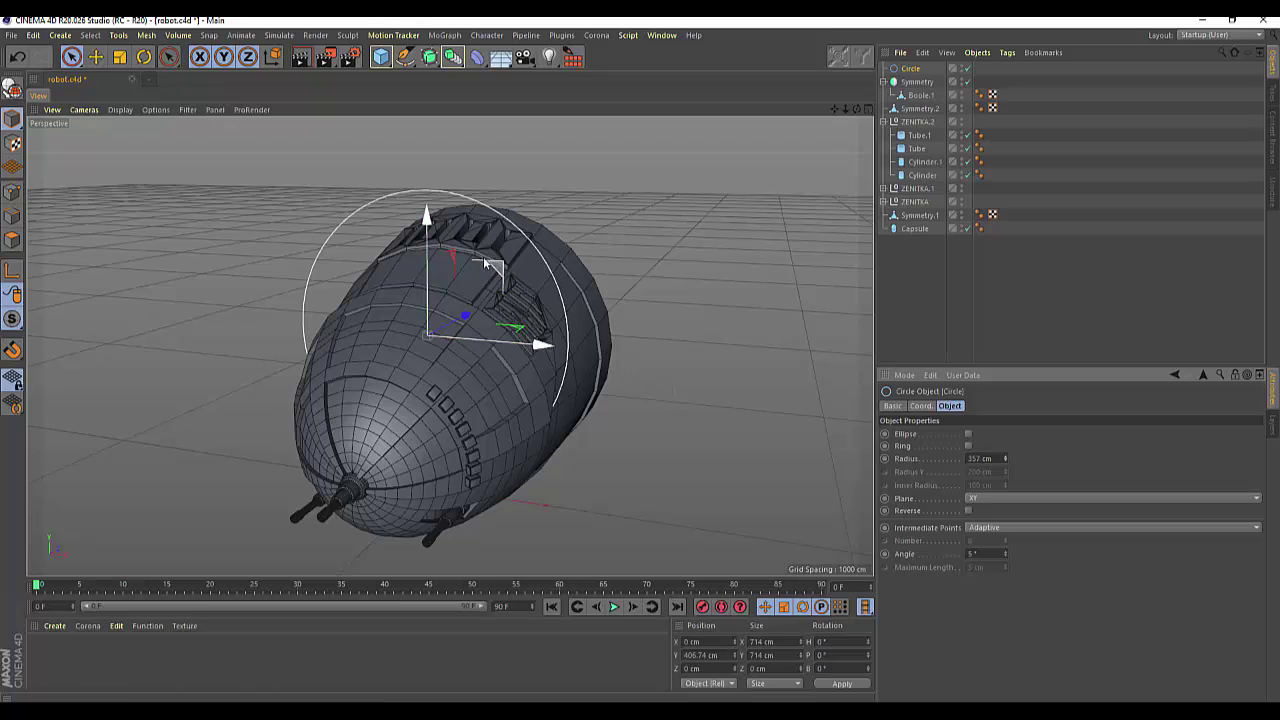
drag(427, 216, 421, 294)
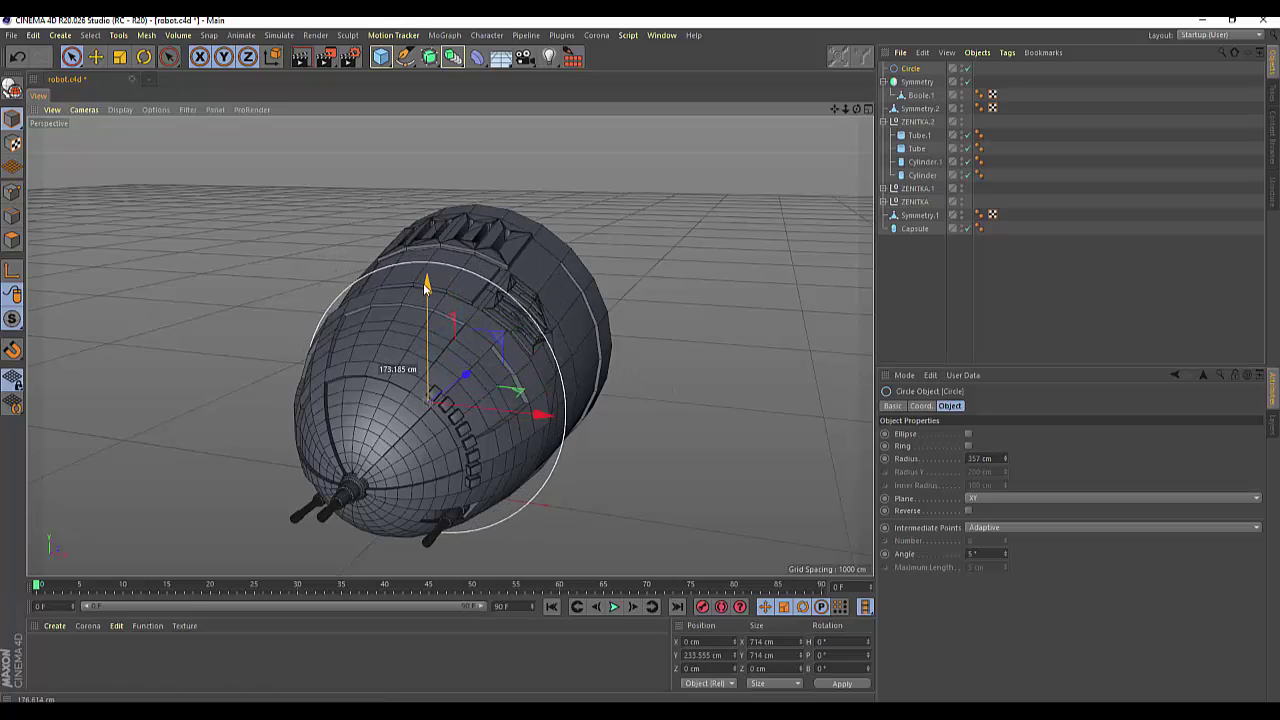
drag(466, 372, 438, 392)
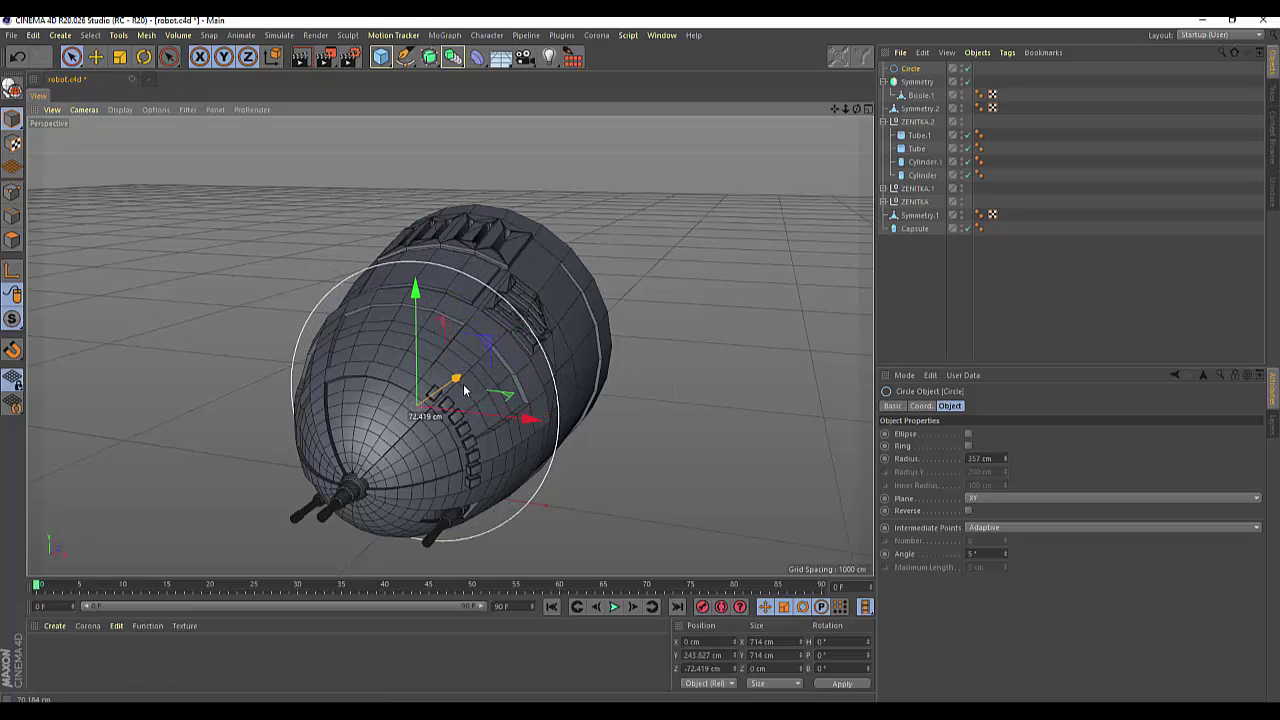
drag(856, 109, 848, 110)
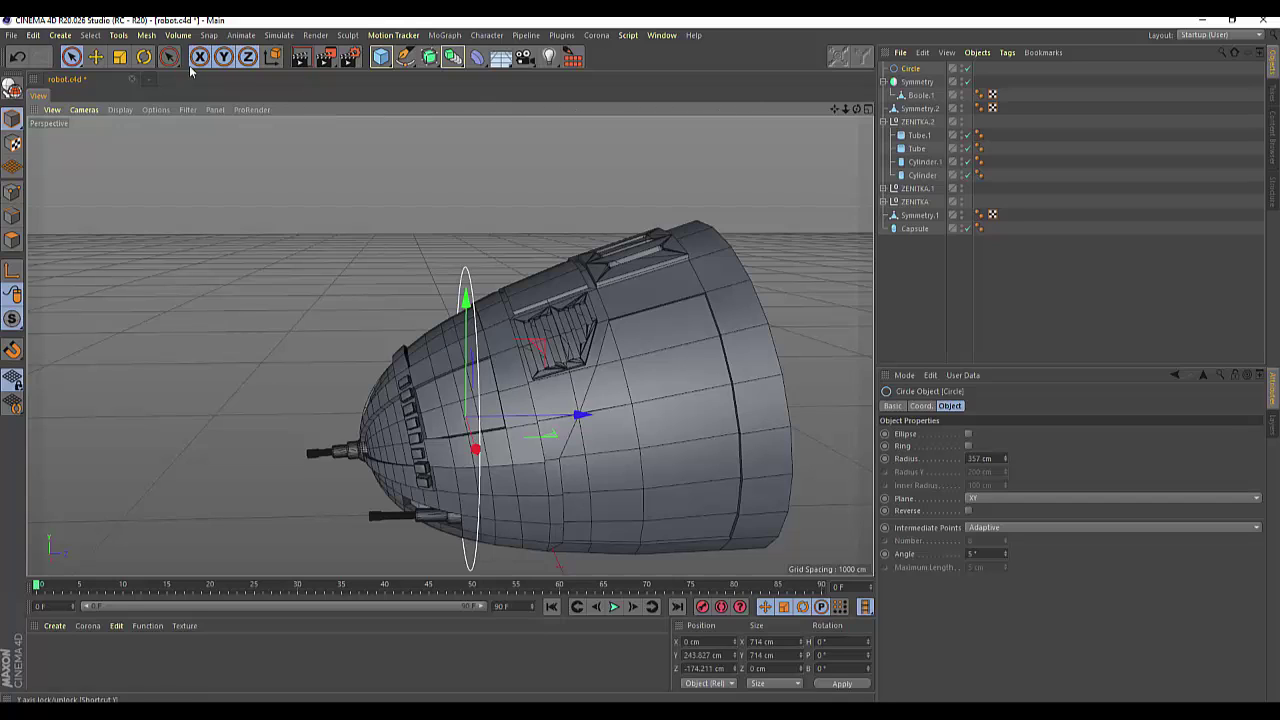
Step: Tilt the circle about 12° and shift it along Z onto the head
click(144, 57)
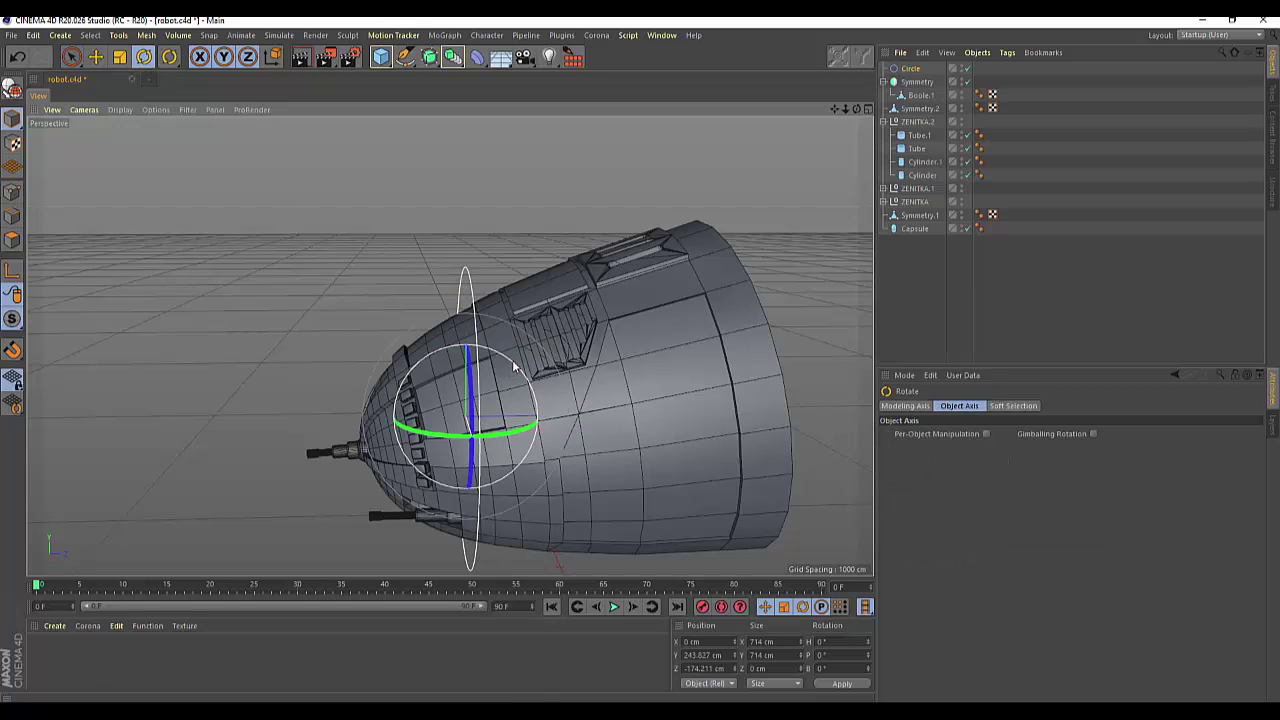
drag(506, 378, 500, 358)
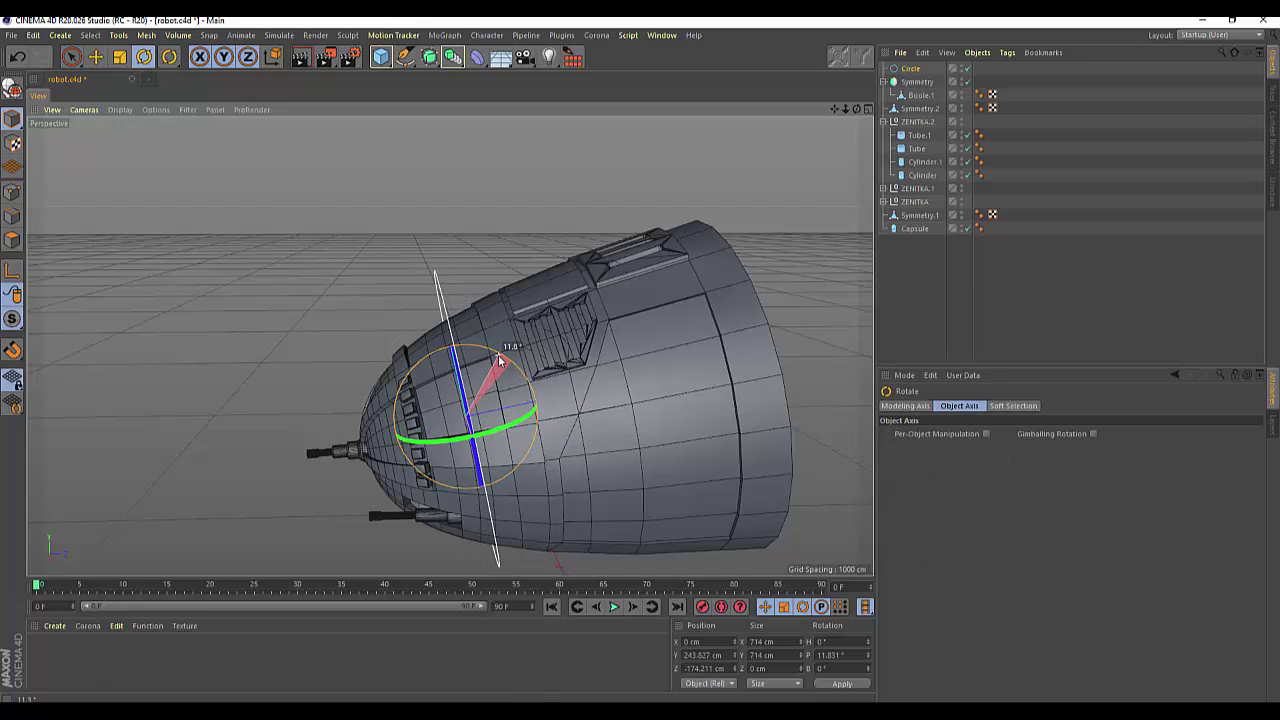
click(95, 57)
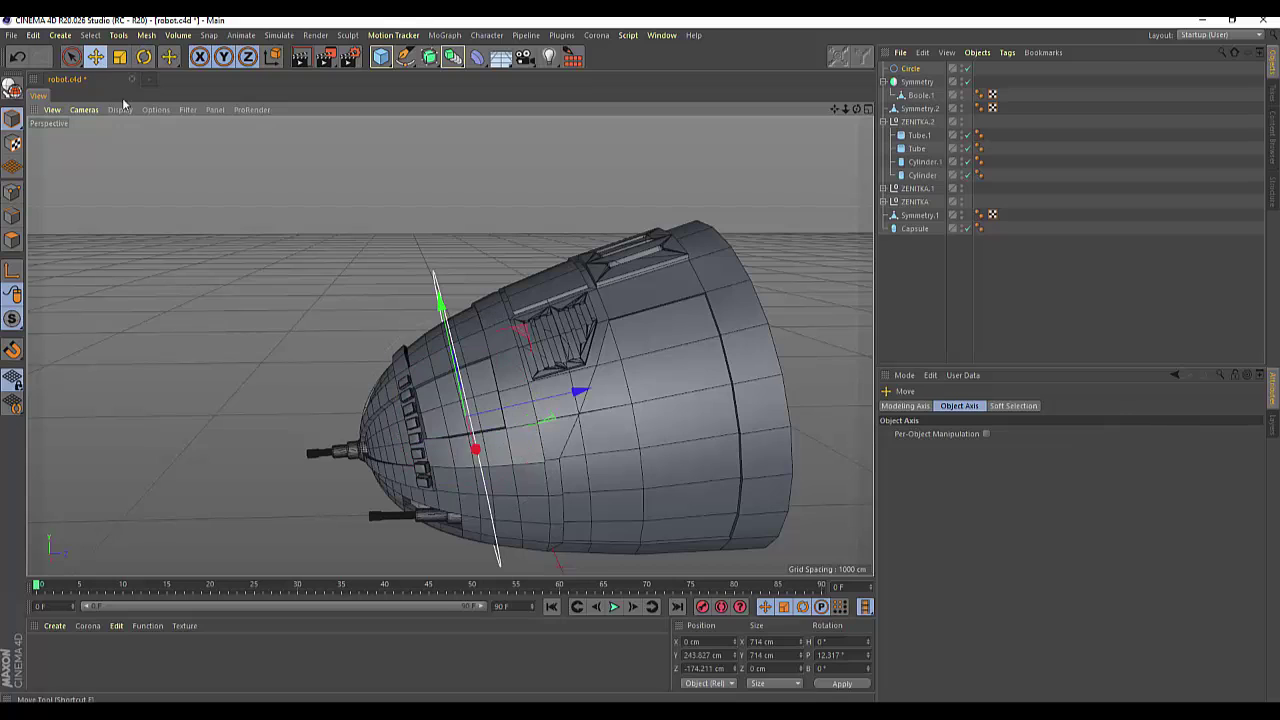
drag(578, 394, 620, 396)
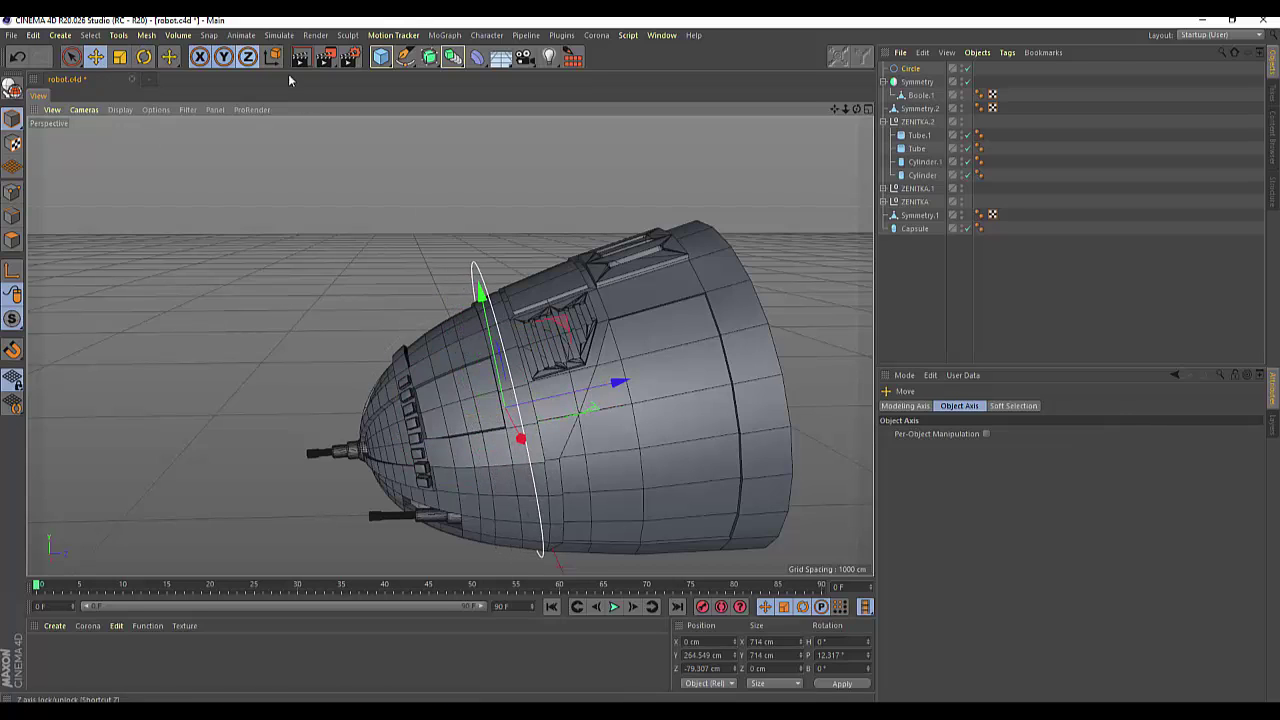
mouse_move(857, 112)
mouse_down()
mouse_move(449, 346)
mouse_move(582, 98)
mouse_up()
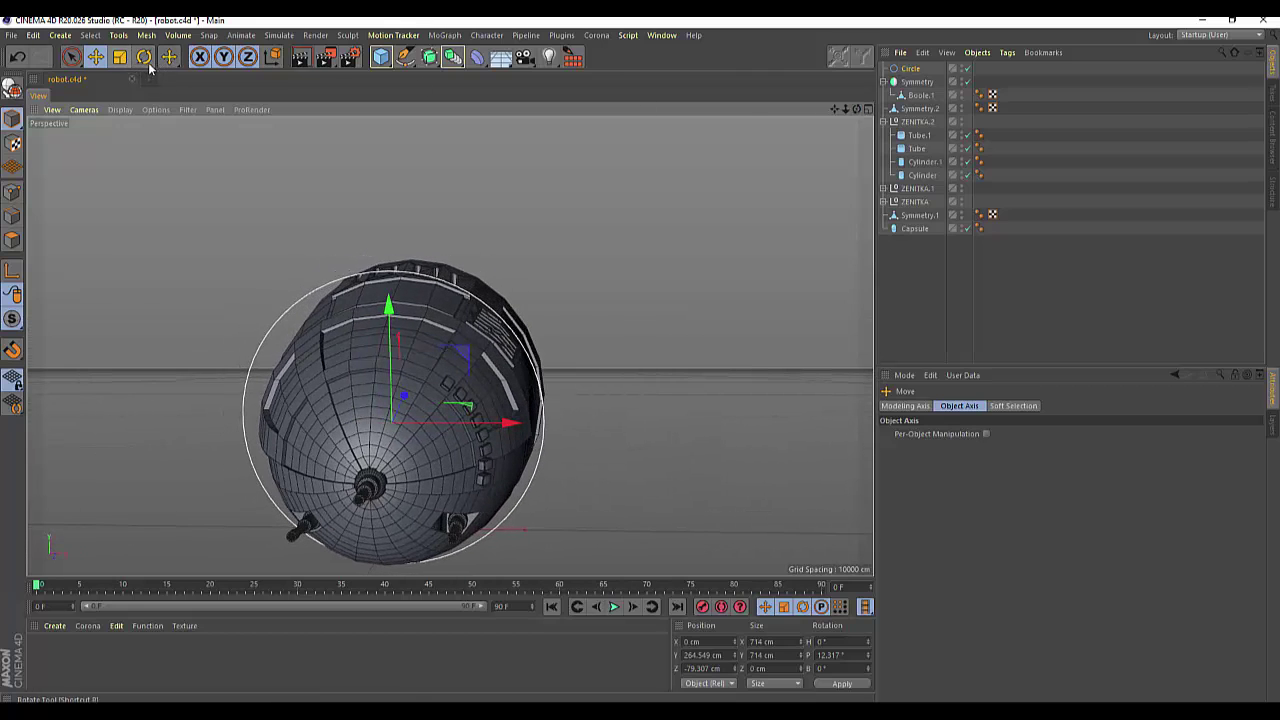
Step: Shrink the Circle to a 296 cm radius, nudge it into place, and make it editable in Point mode
click(906, 69)
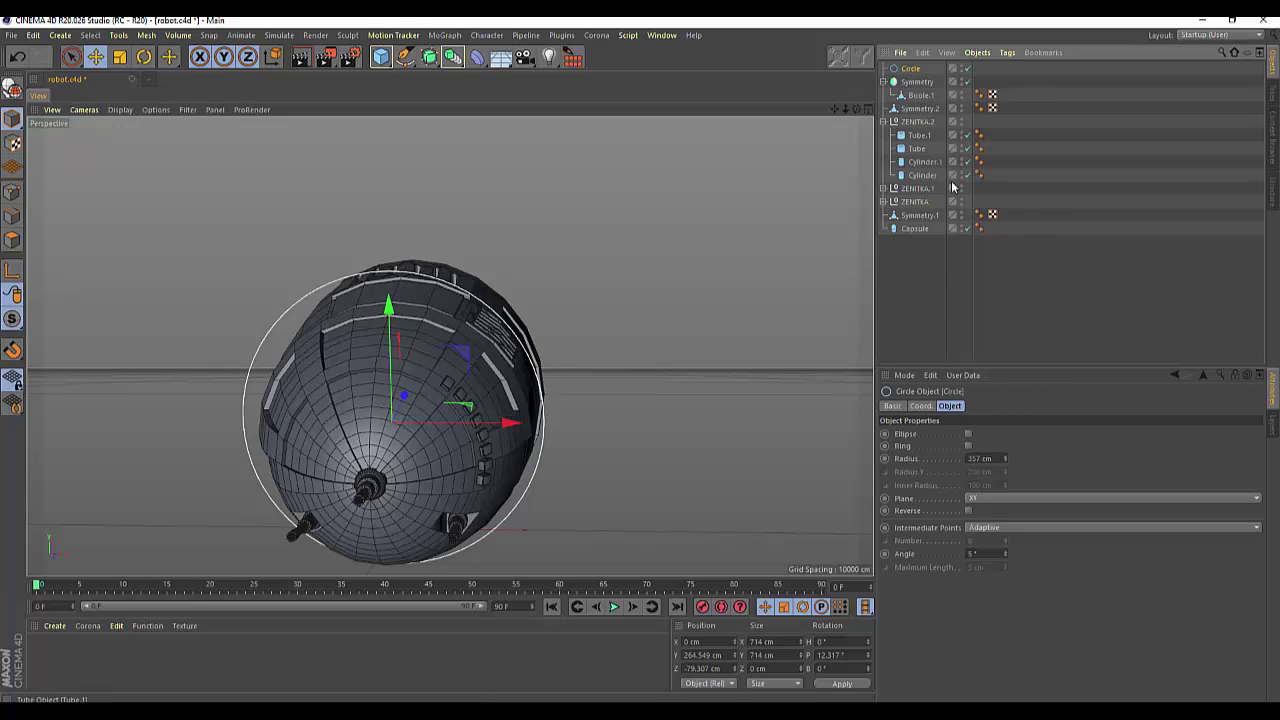
mouse_move(1005, 456)
mouse_down()
mouse_move(1005, 490)
mouse_move(1005, 475)
mouse_up()
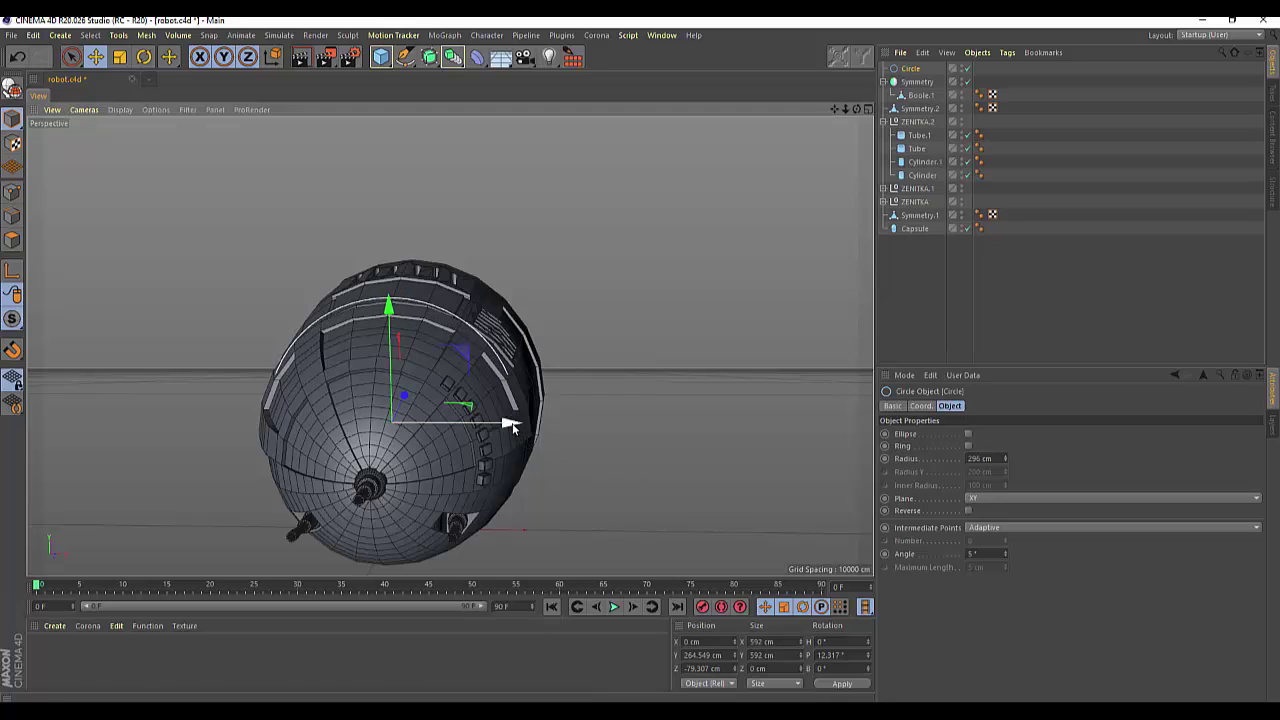
drag(509, 424, 512, 425)
drag(392, 312, 391, 320)
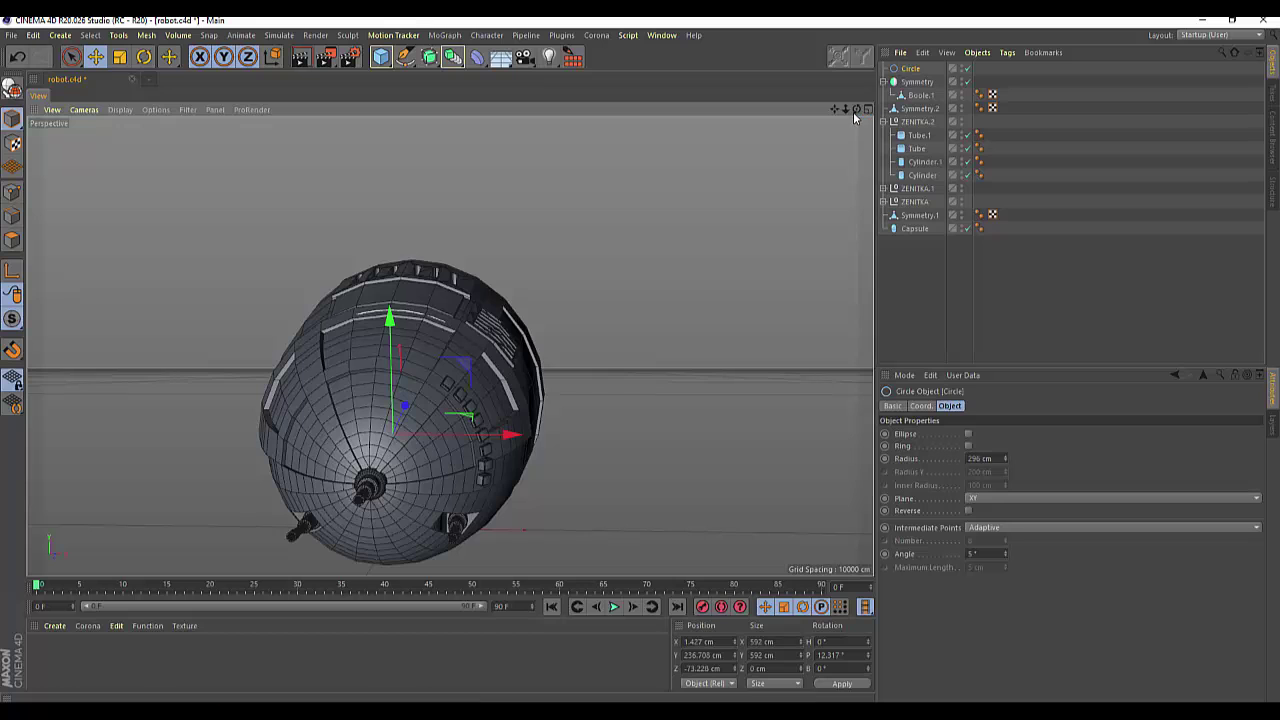
mouse_move(856, 108)
mouse_down()
mouse_move(450, 346)
mouse_move(478, 288)
mouse_up()
drag(390, 312, 389, 313)
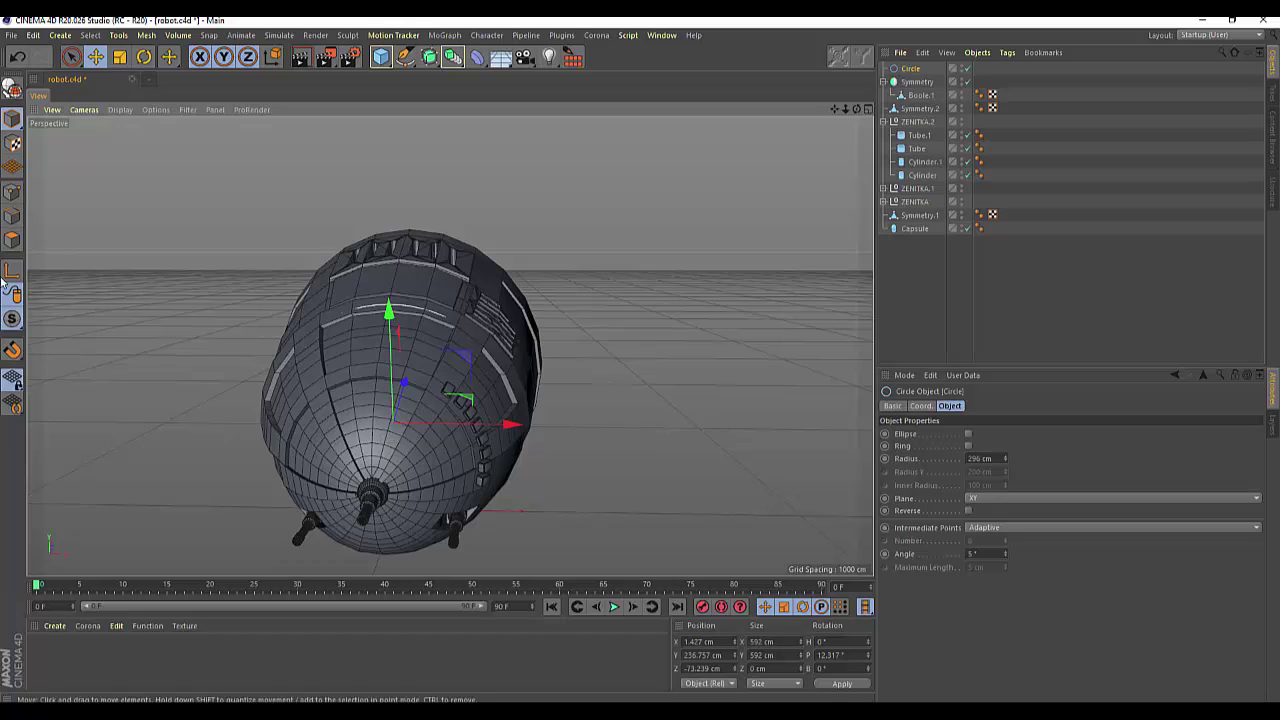
click(12, 88)
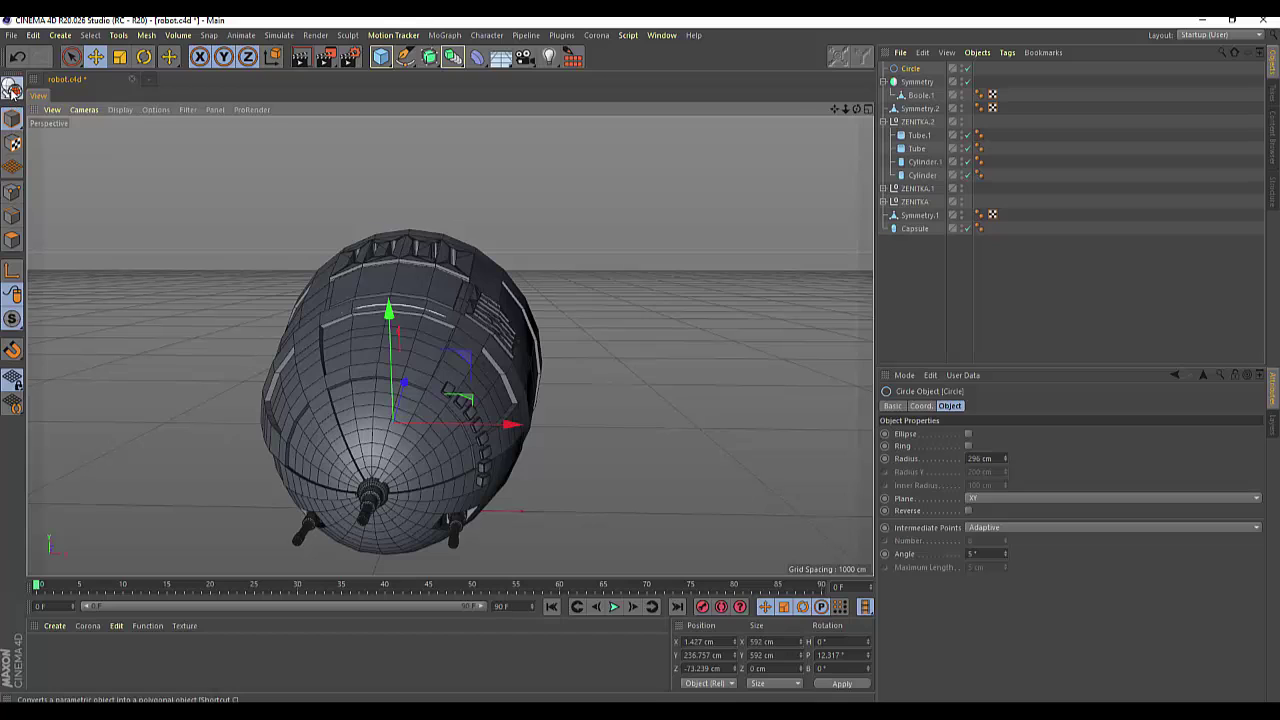
click(14, 197)
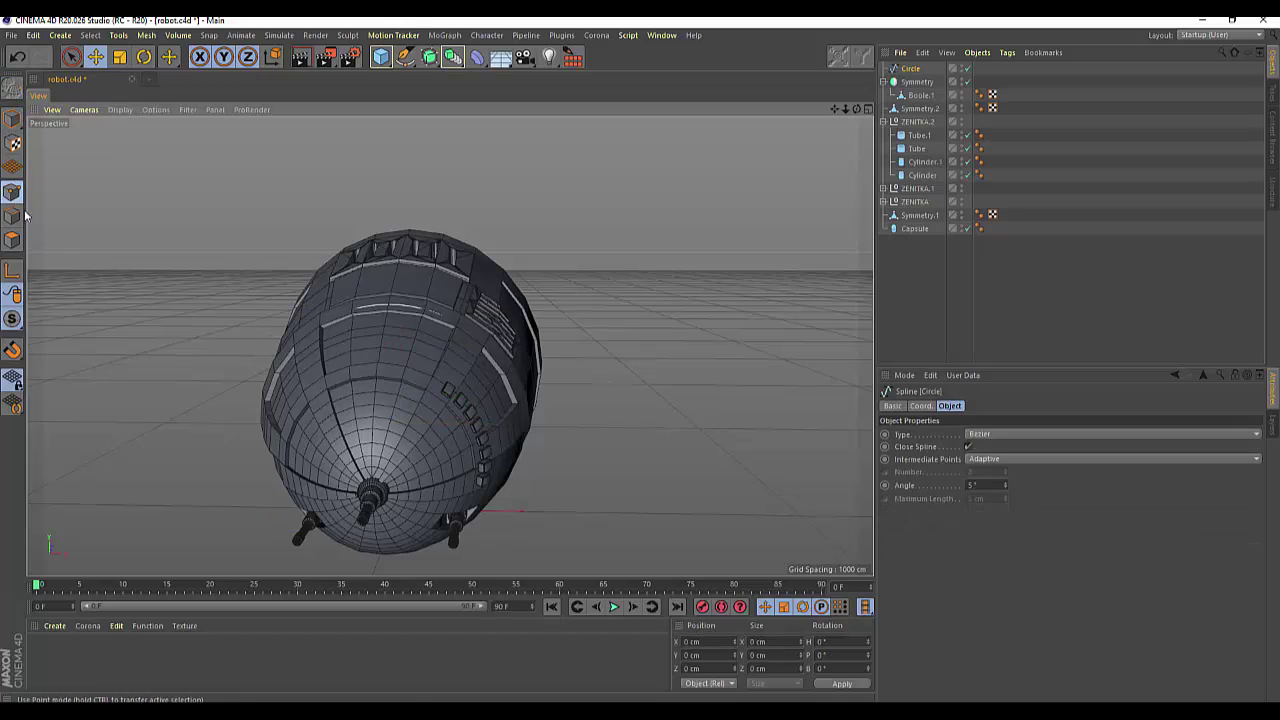
Step: Hide the Symmetry hull and uncheck Close Spline to open the circle
click(960, 84)
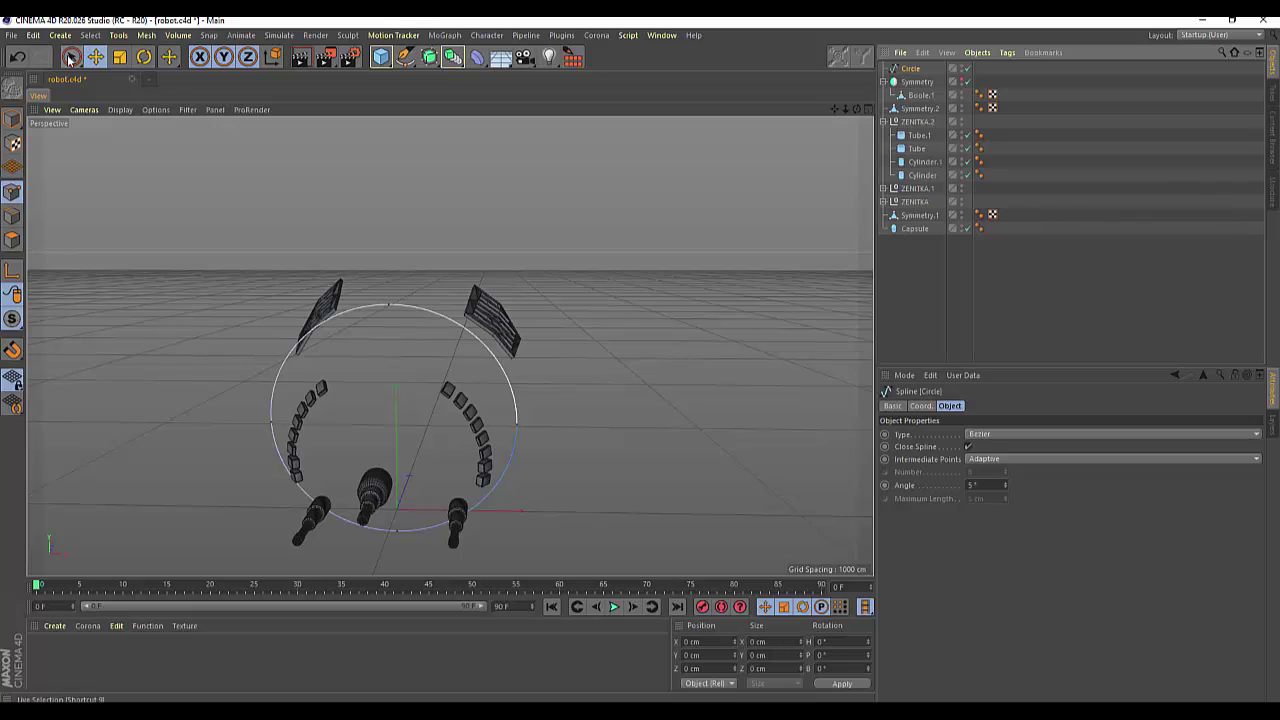
drag(71, 57, 130, 74)
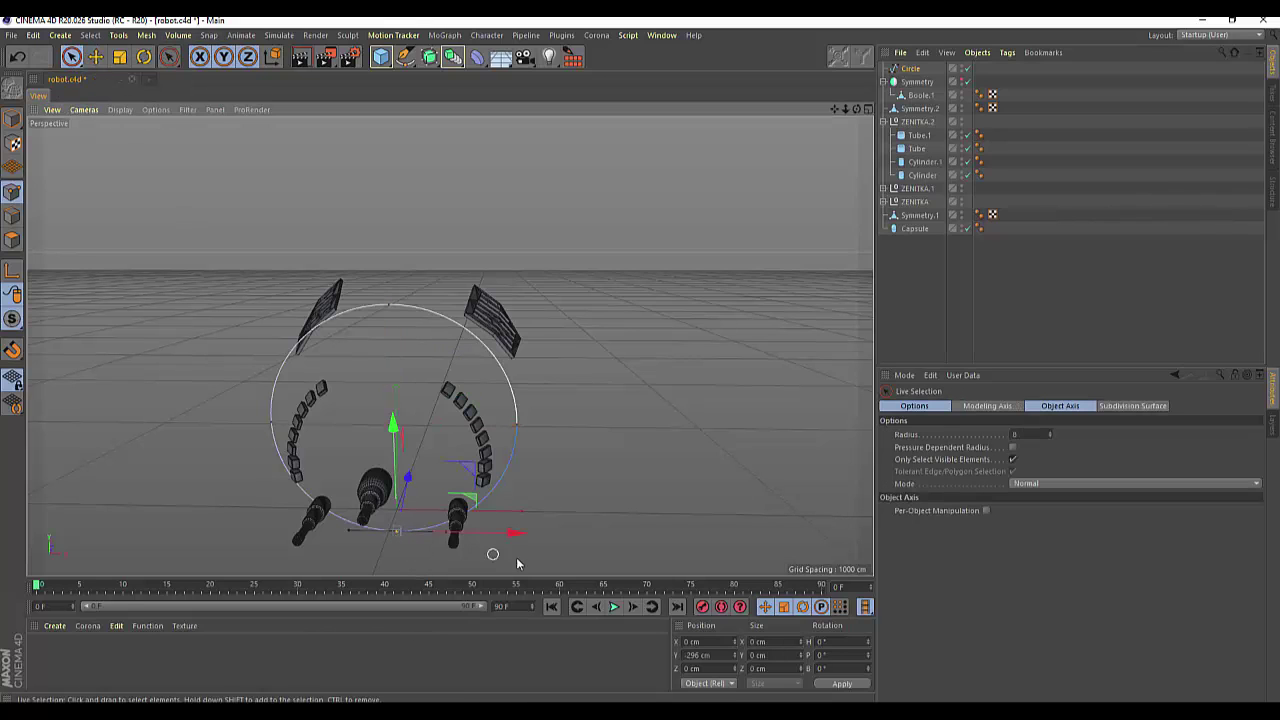
click(911, 69)
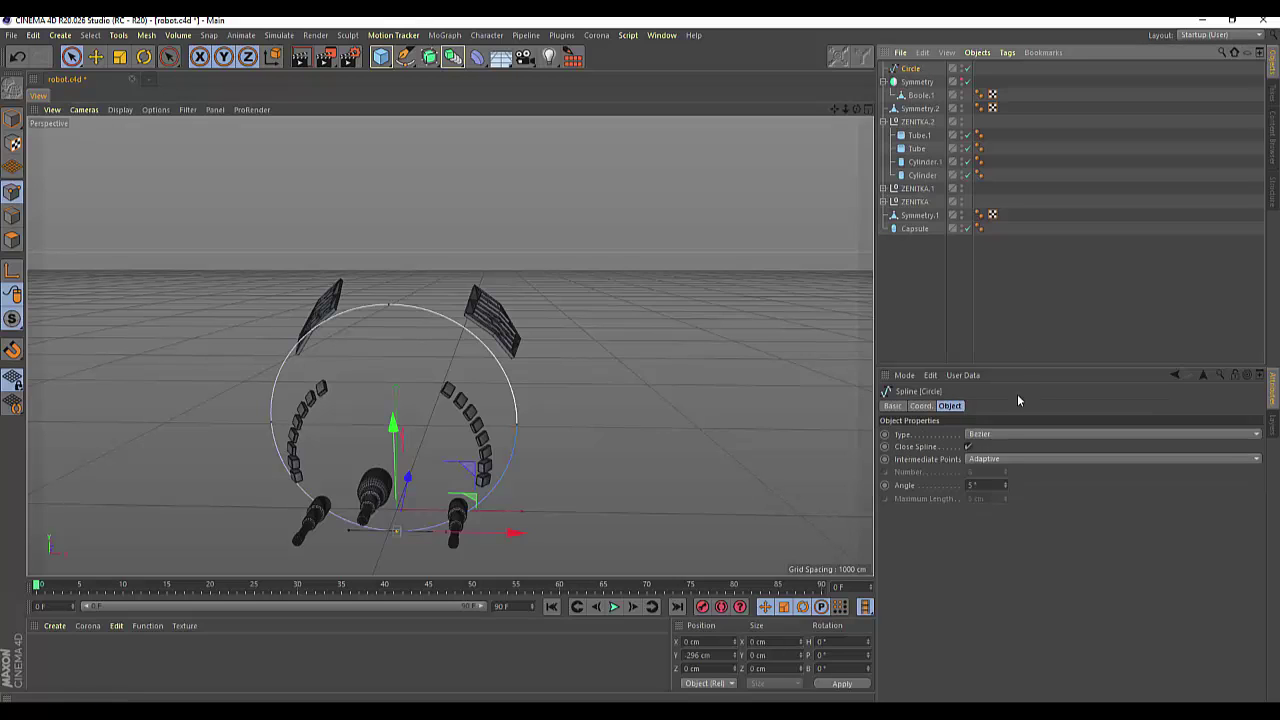
click(967, 447)
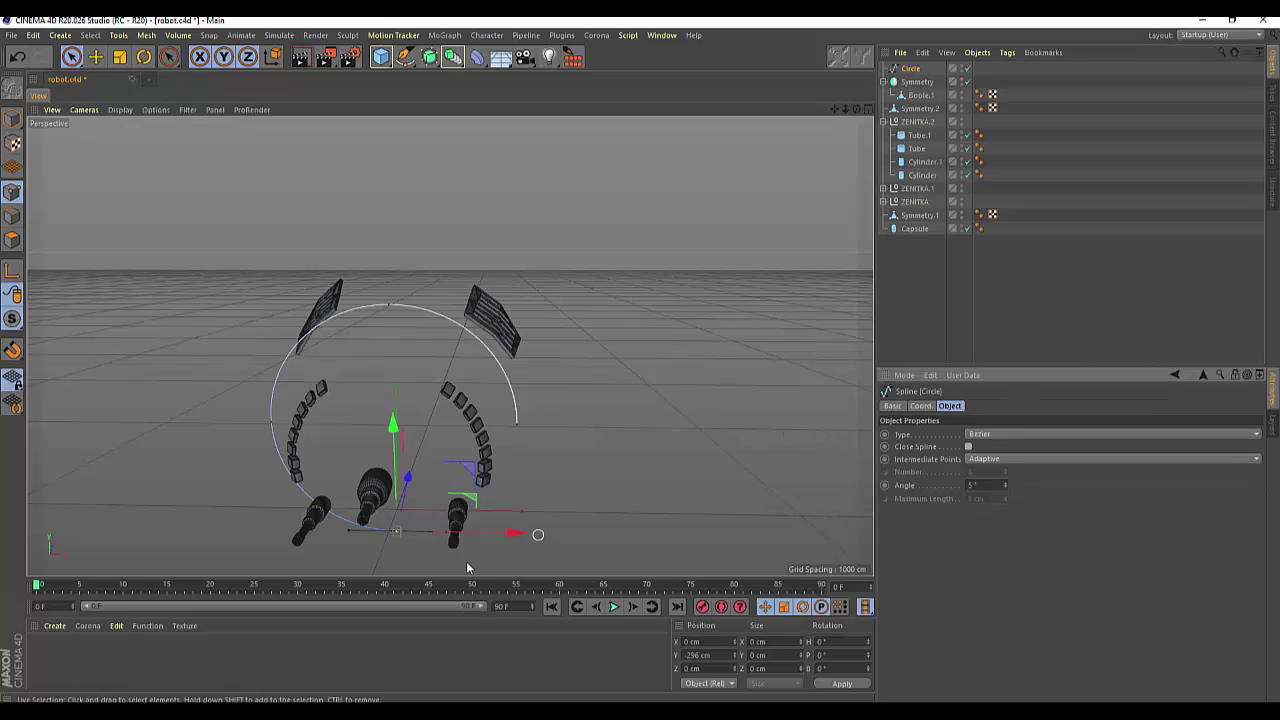
Step: Scale the arc's two endpoints along X to about 640 cm wide, with the hull shown again
click(405, 535)
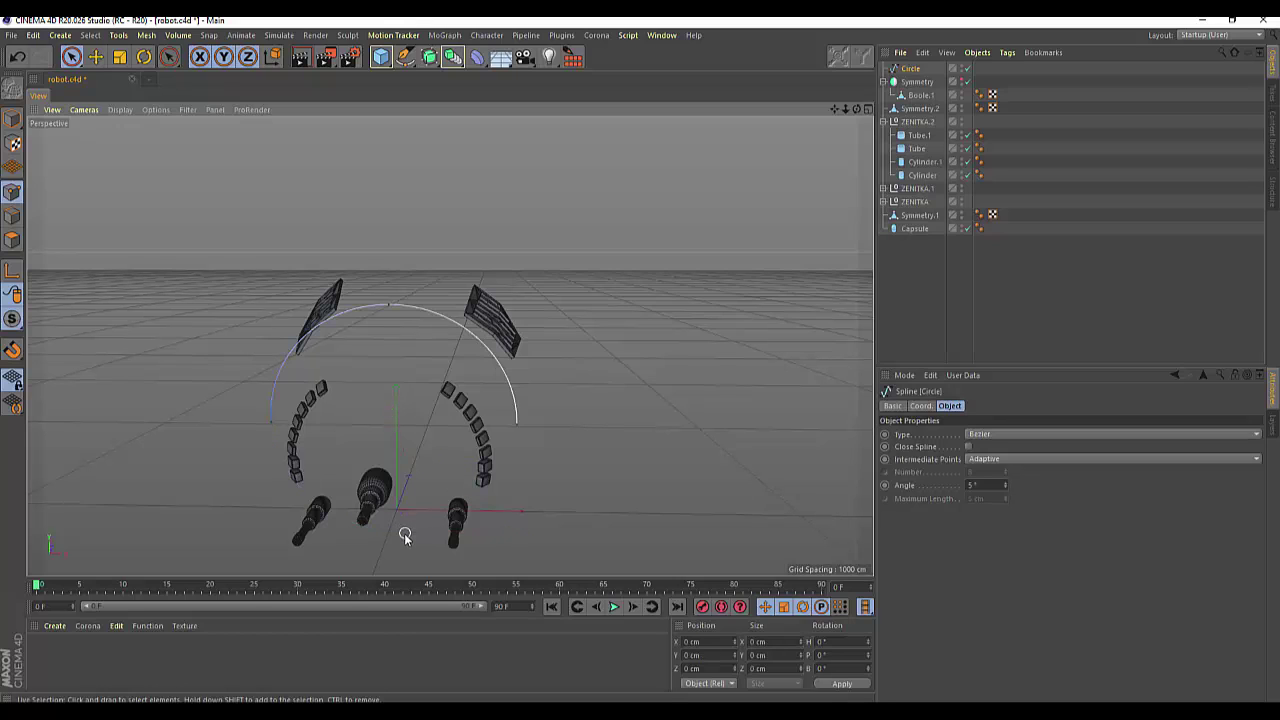
click(518, 426)
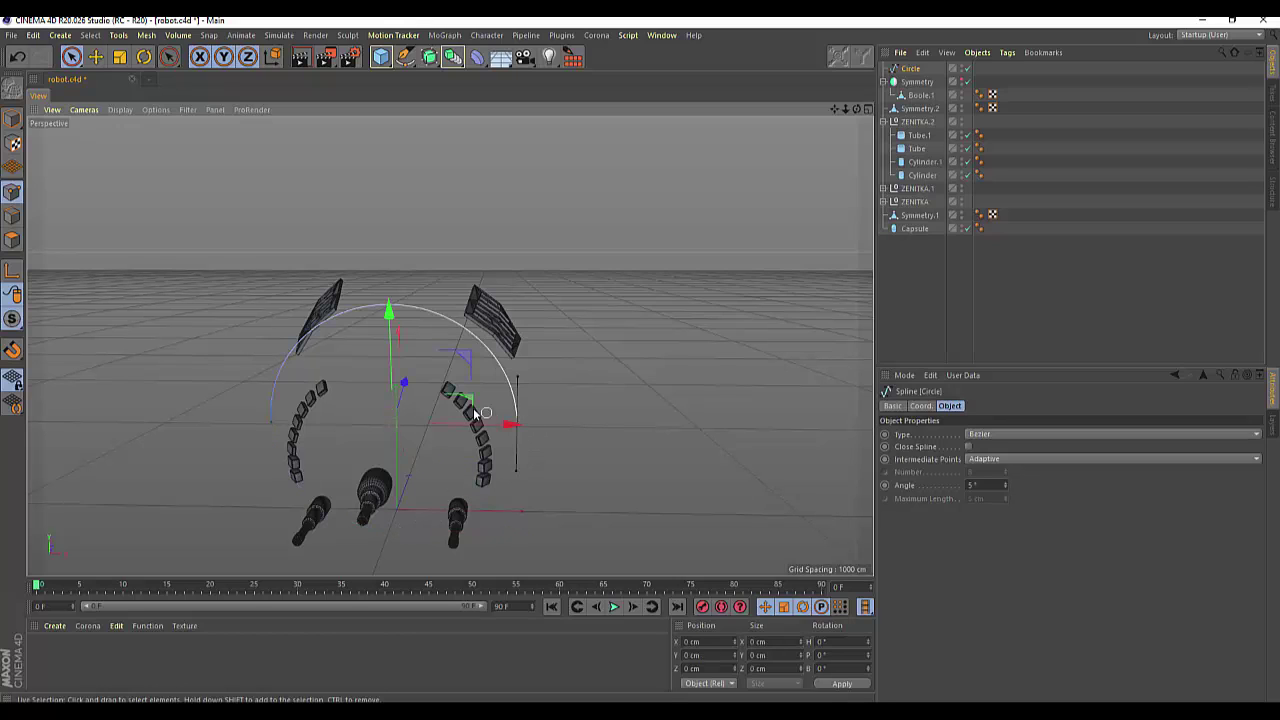
shift+click(271, 424)
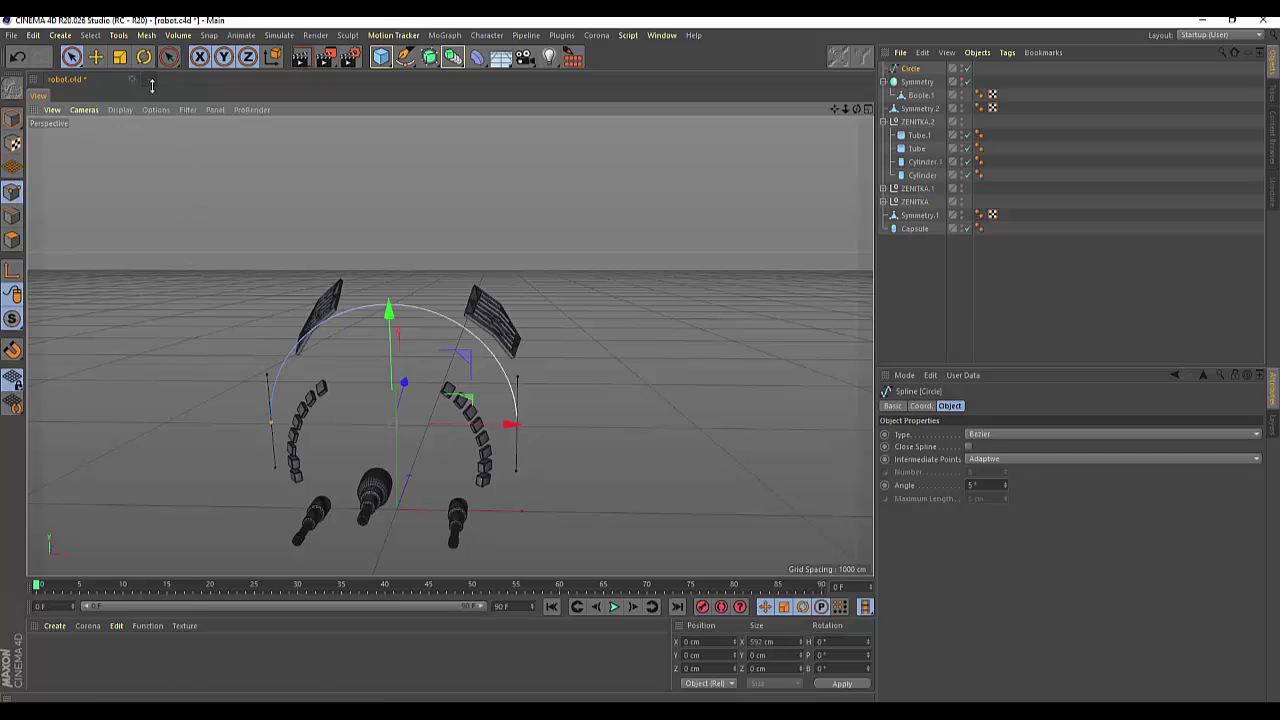
click(120, 57)
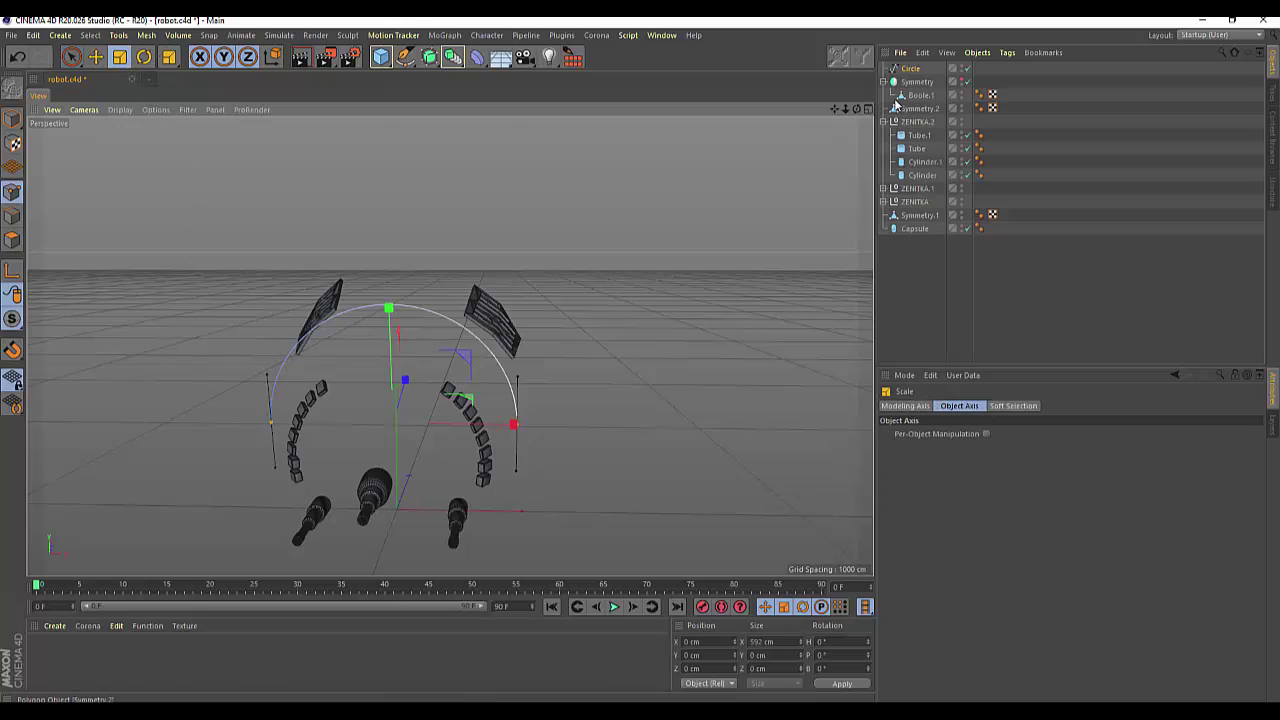
click(965, 84)
drag(513, 424, 525, 426)
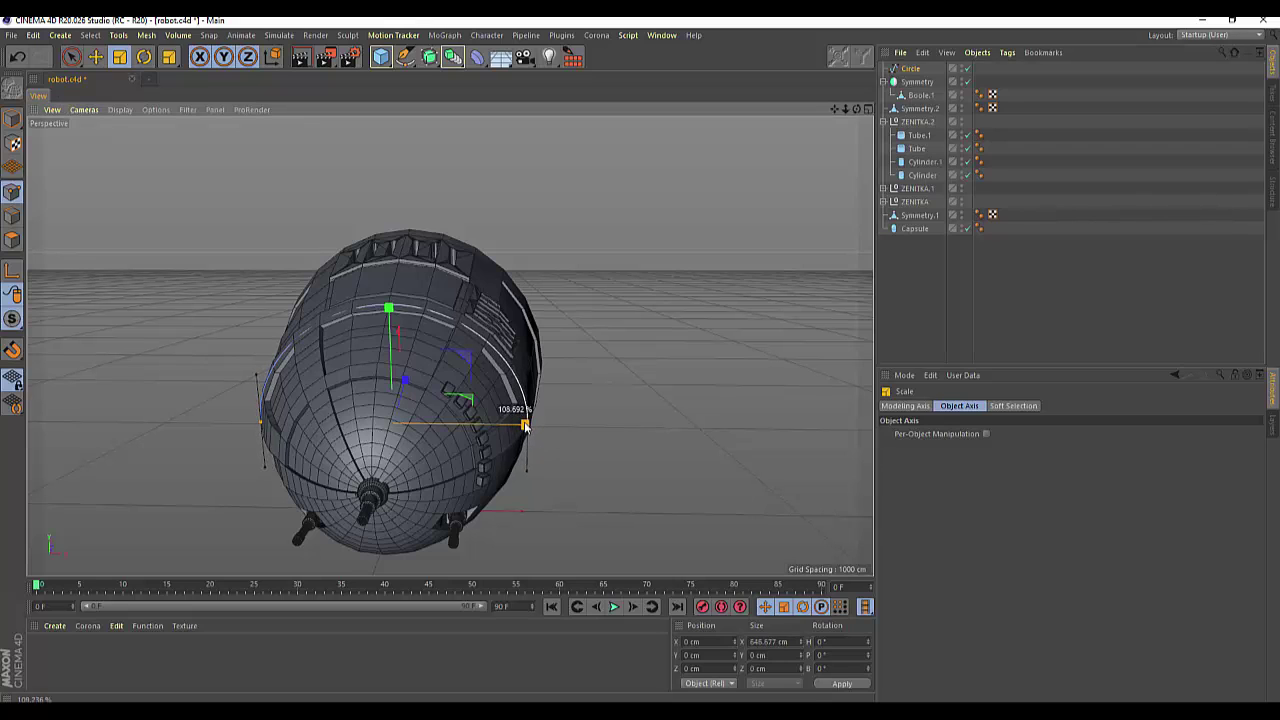
drag(525, 426, 519, 428)
drag(519, 428, 513, 424)
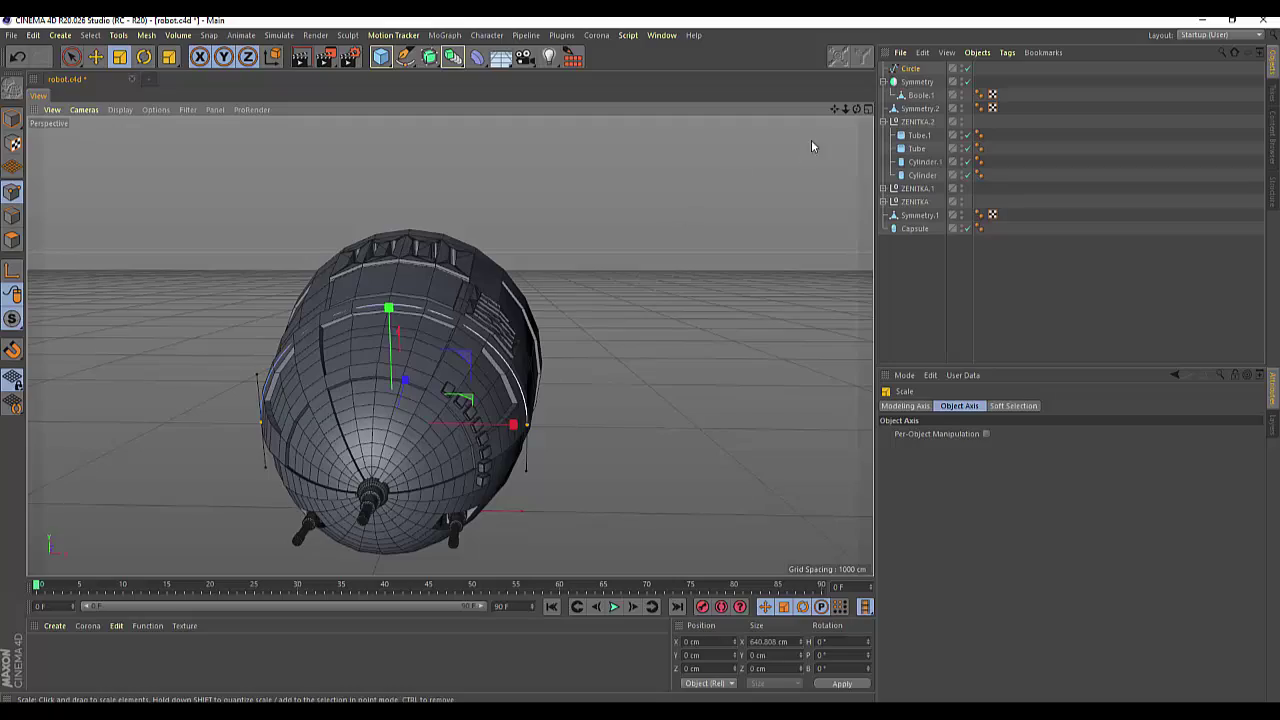
Step: Orbit in closer on the head and switch to the paint selection tool
mouse_move(856, 109)
mouse_down()
mouse_move(450, 346)
mouse_move(603, 181)
mouse_up()
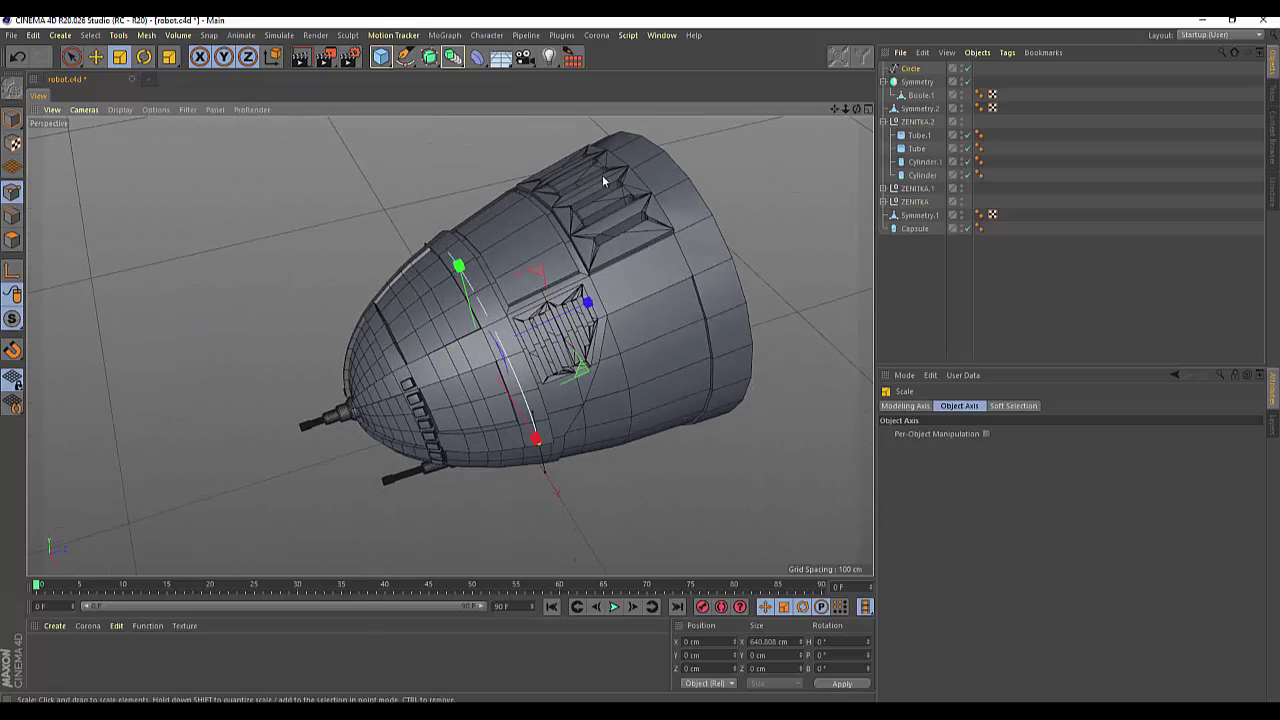
drag(530, 241, 733, 256)
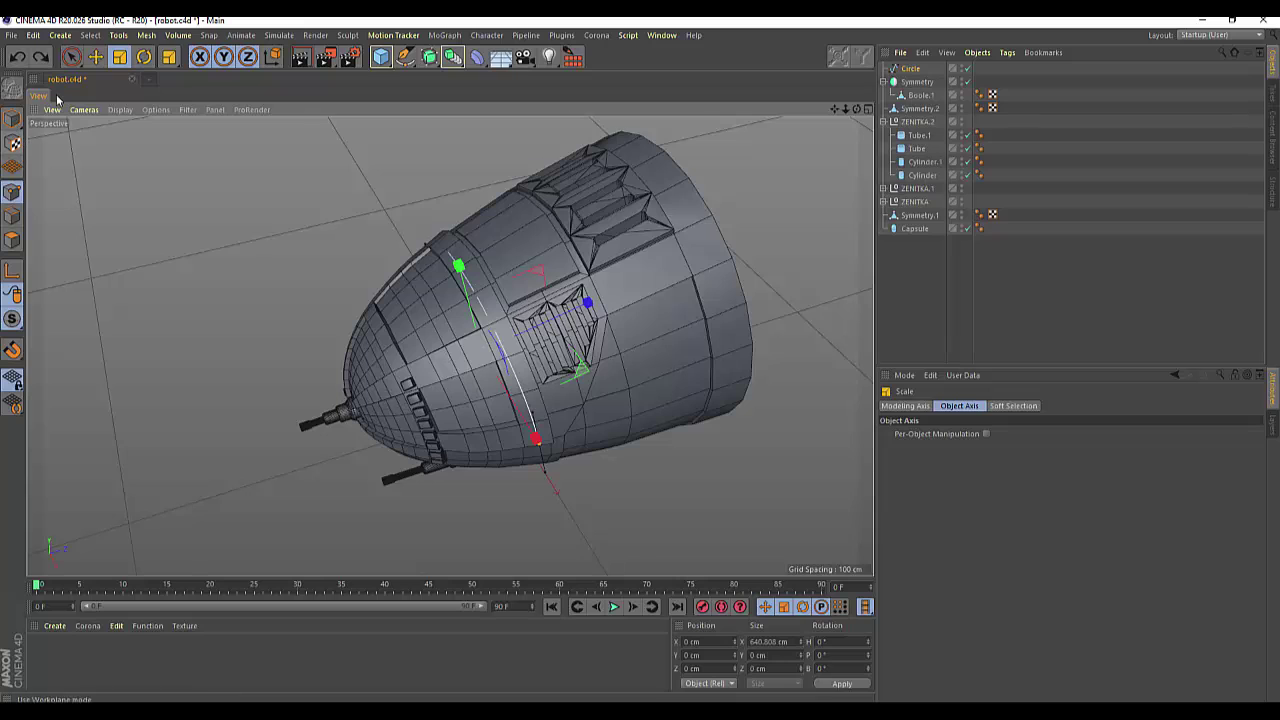
click(71, 57)
click(96, 77)
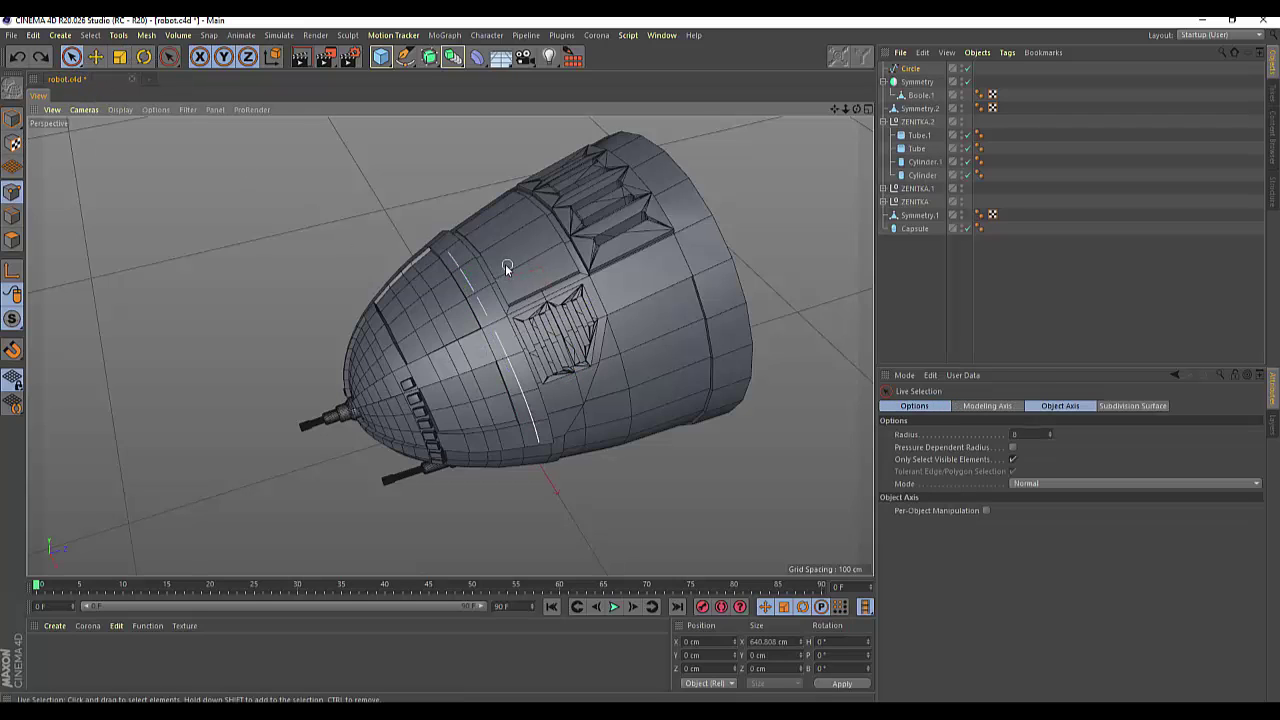
double_click(452, 268)
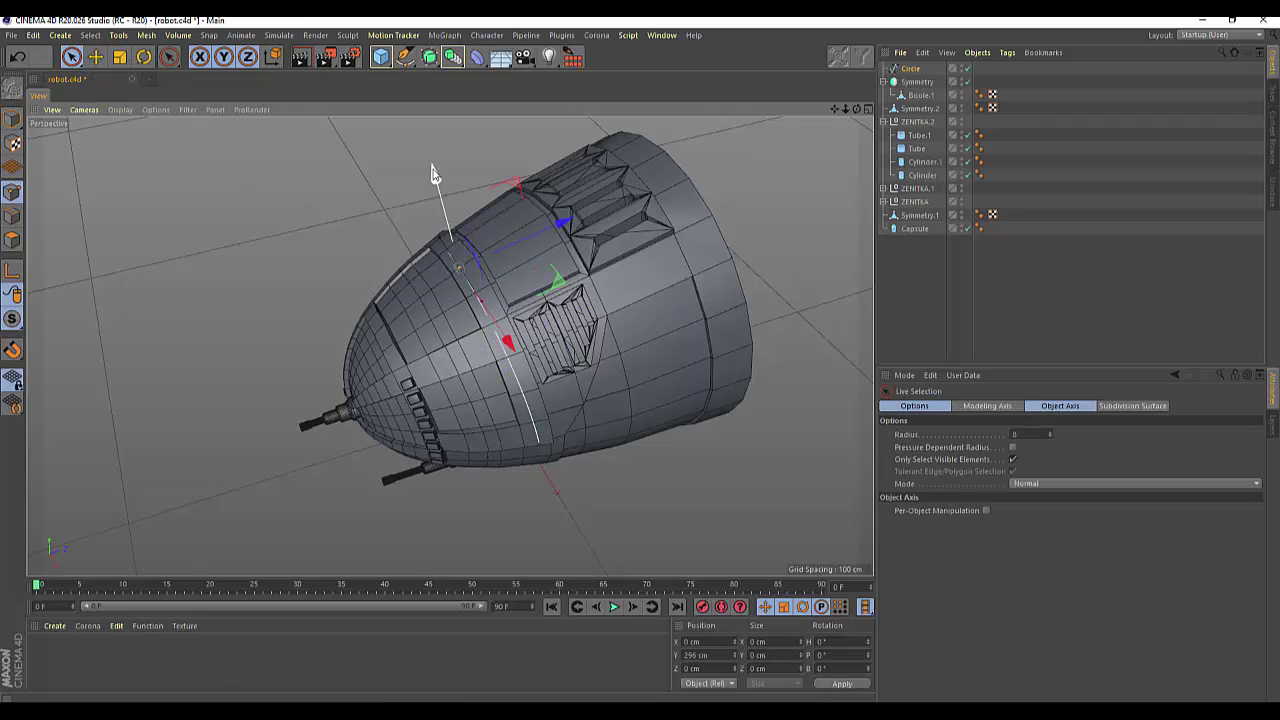
drag(434, 168, 436, 172)
drag(563, 220, 566, 222)
drag(856, 109, 450, 346)
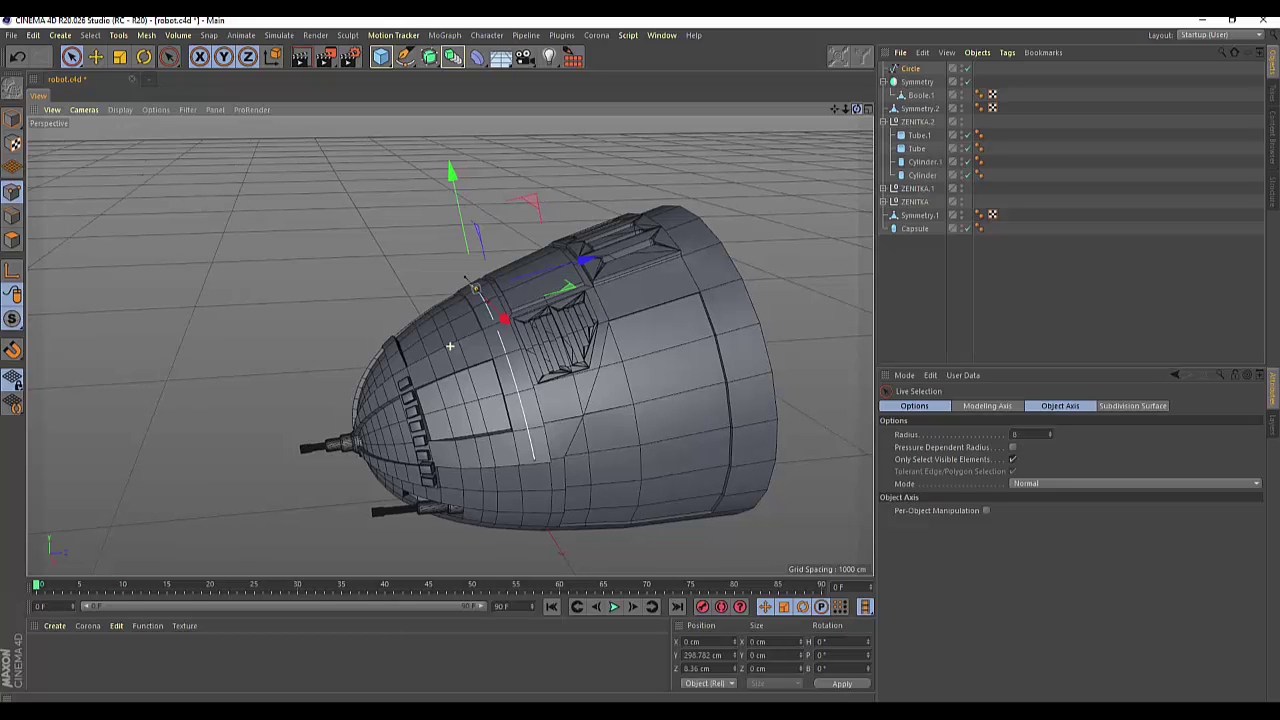
alt+drag(450, 346, 450, 346)
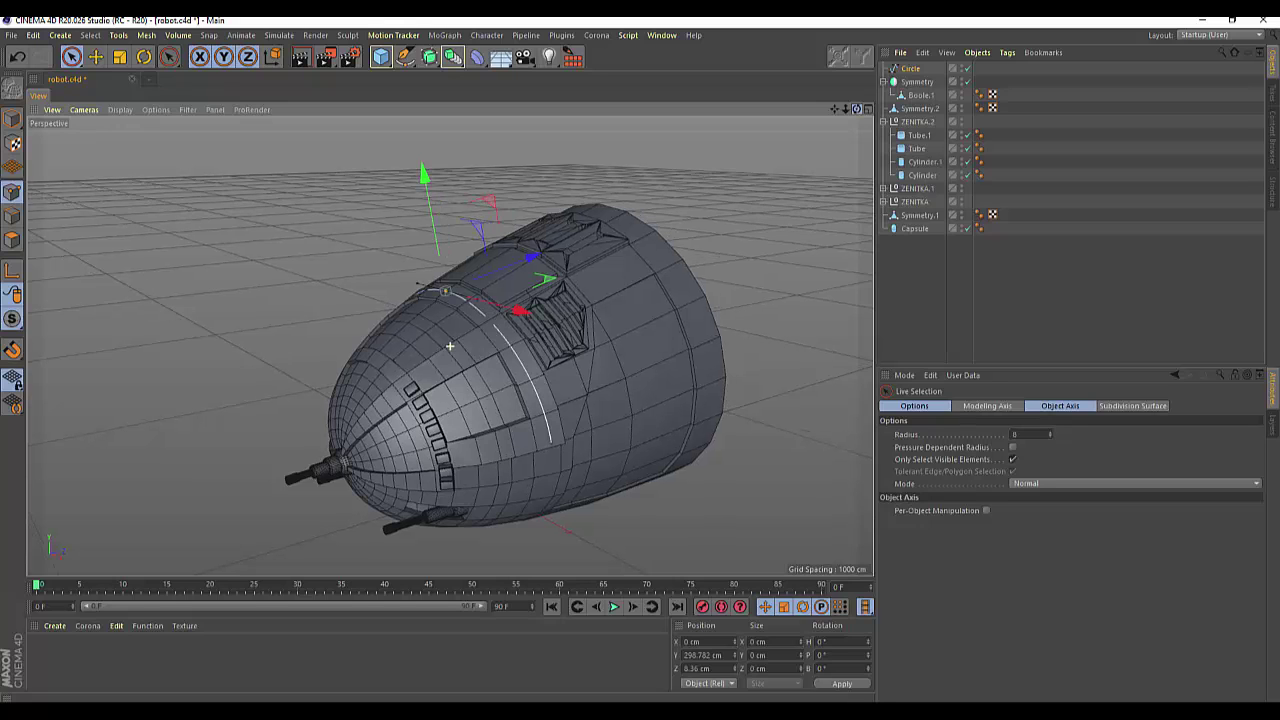
alt+drag(450, 346, 450, 346)
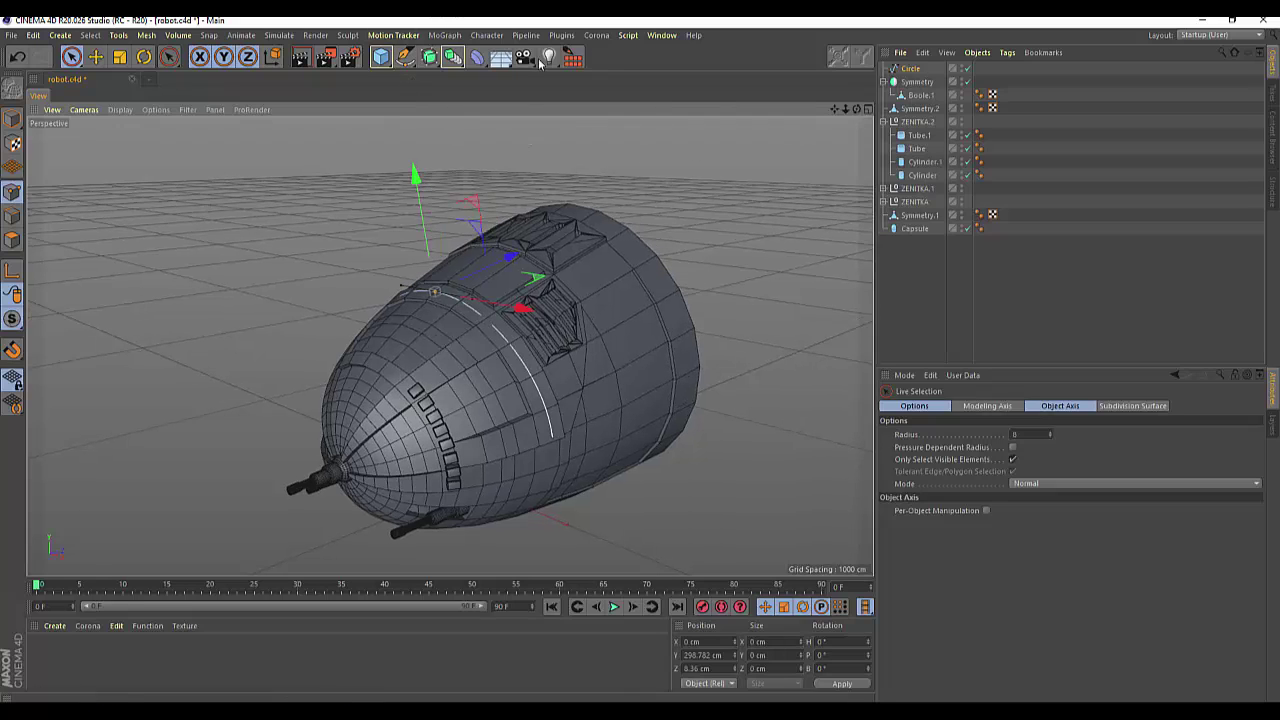
Step: Add Capsule.1 above the head: radius 10.5 cm, height 31 cm, 12 rotation segments
click(383, 60)
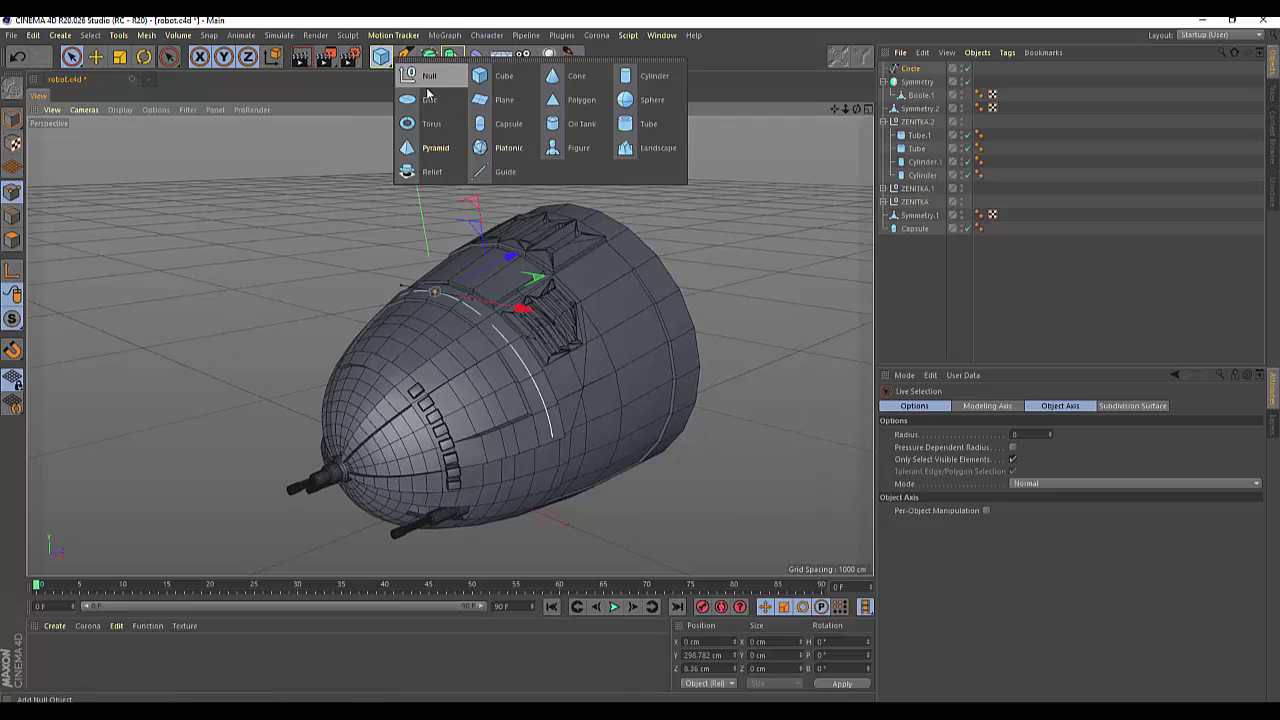
click(479, 128)
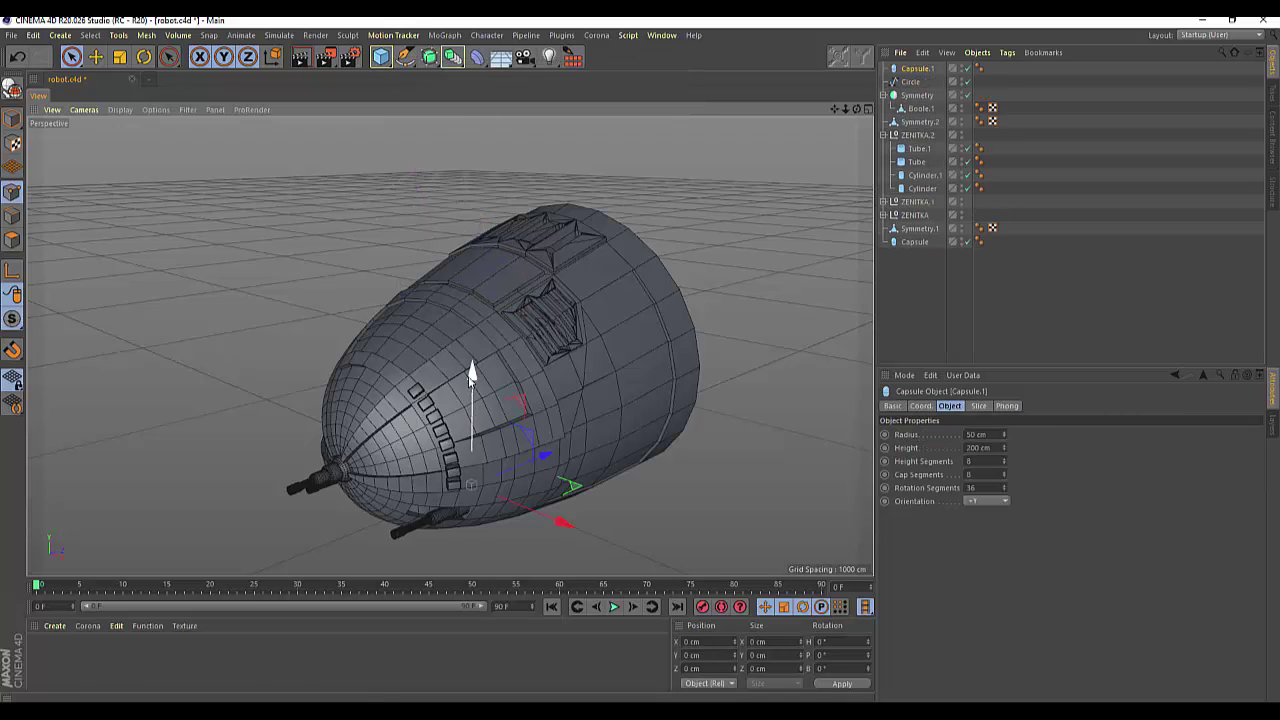
drag(471, 375, 473, 138)
key(space)
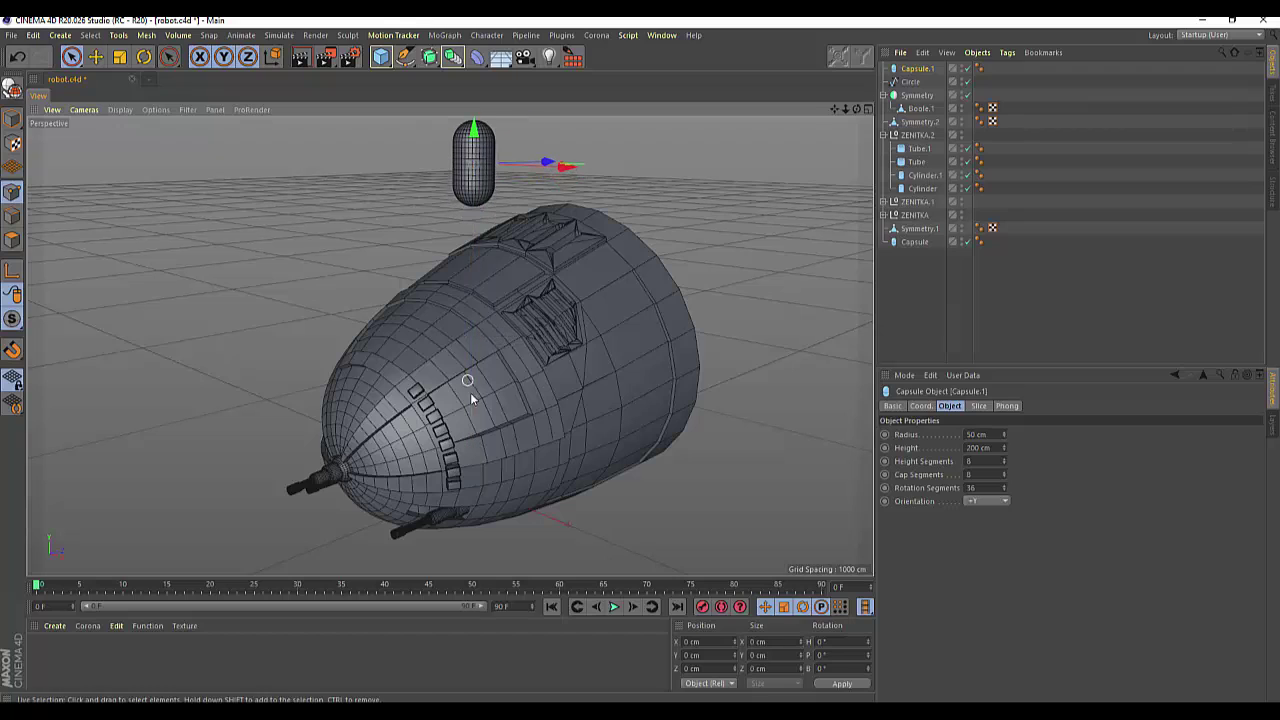
drag(1005, 448, 1005, 520)
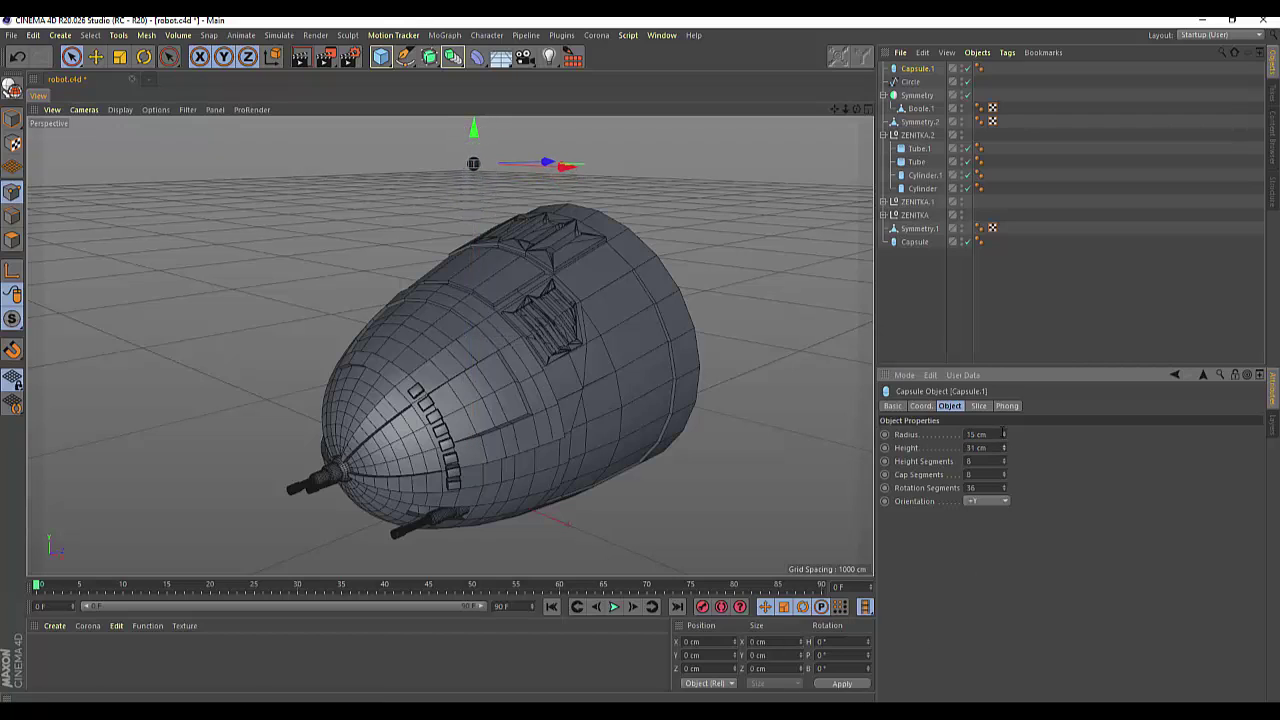
drag(1005, 436, 1005, 470)
scroll(575, 186, up, 2)
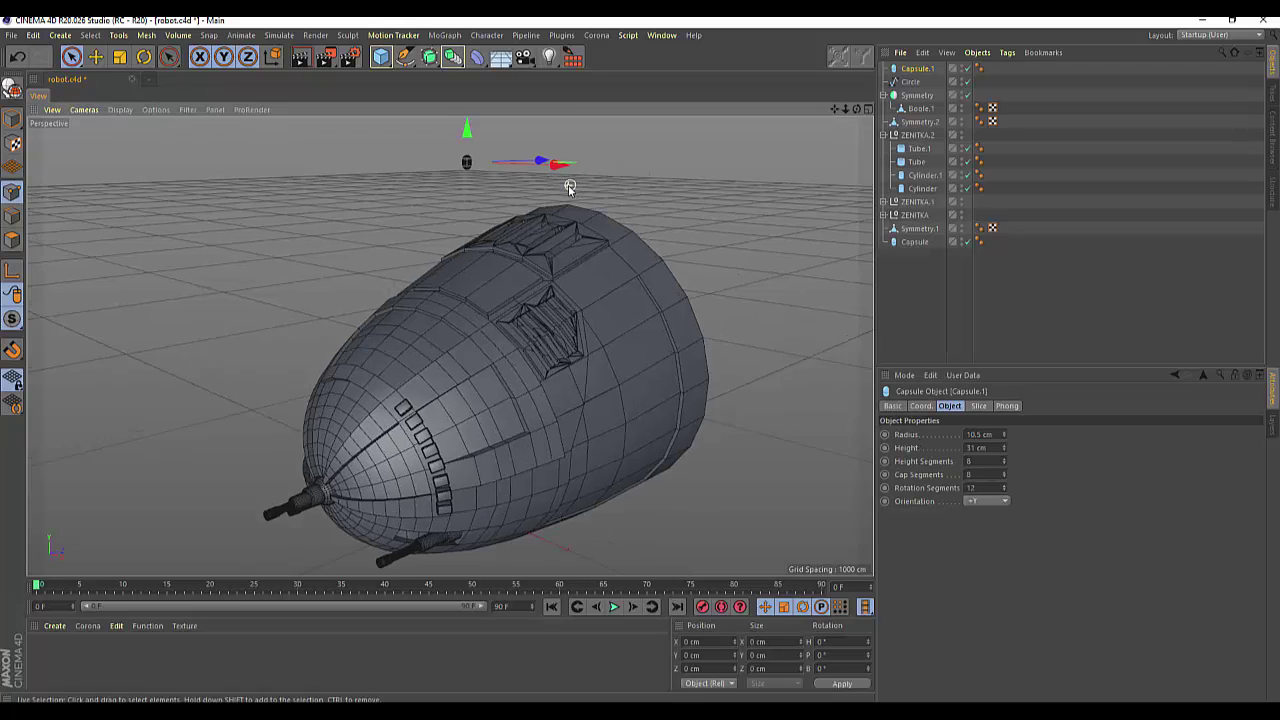
scroll(600, 180, up, 2)
mouse_move(689, 166)
alt+mouse_down()
mouse_move(561, 253)
mouse_move(459, 252)
alt+mouse_up()
scroll(457, 252, up, 2)
scroll(456, 251, up, 1)
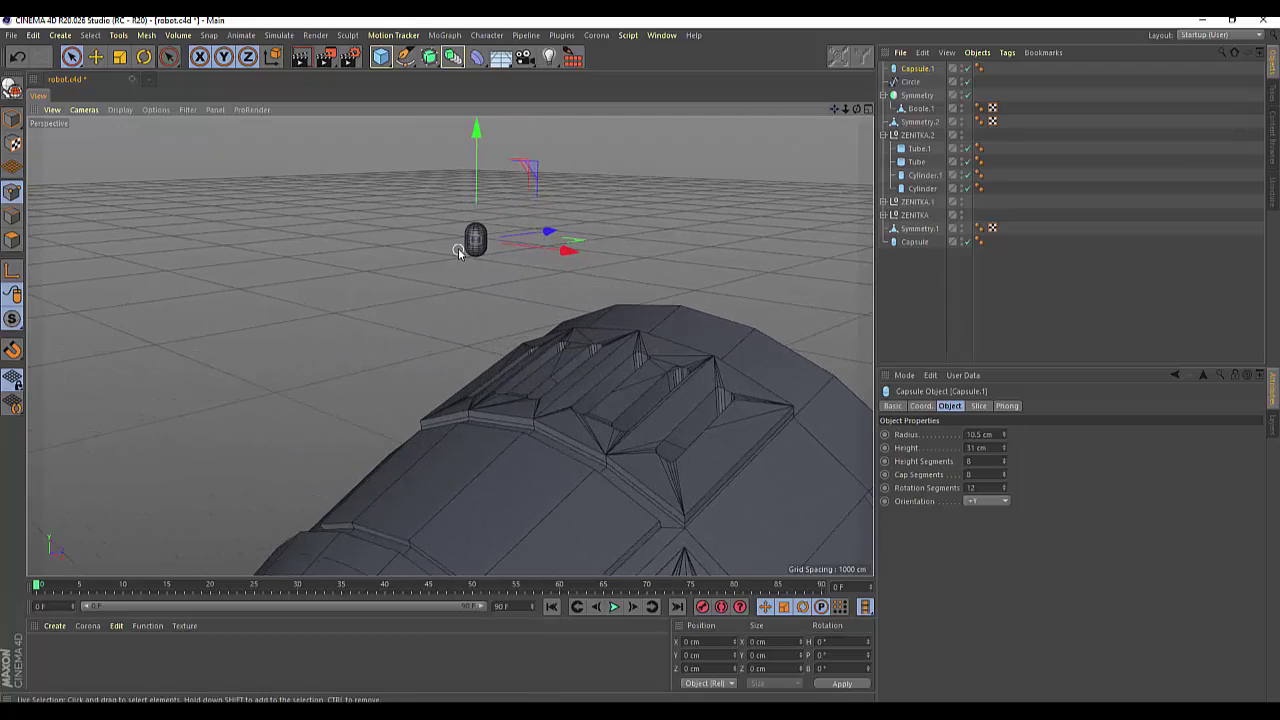
scroll(458, 248, up, 1)
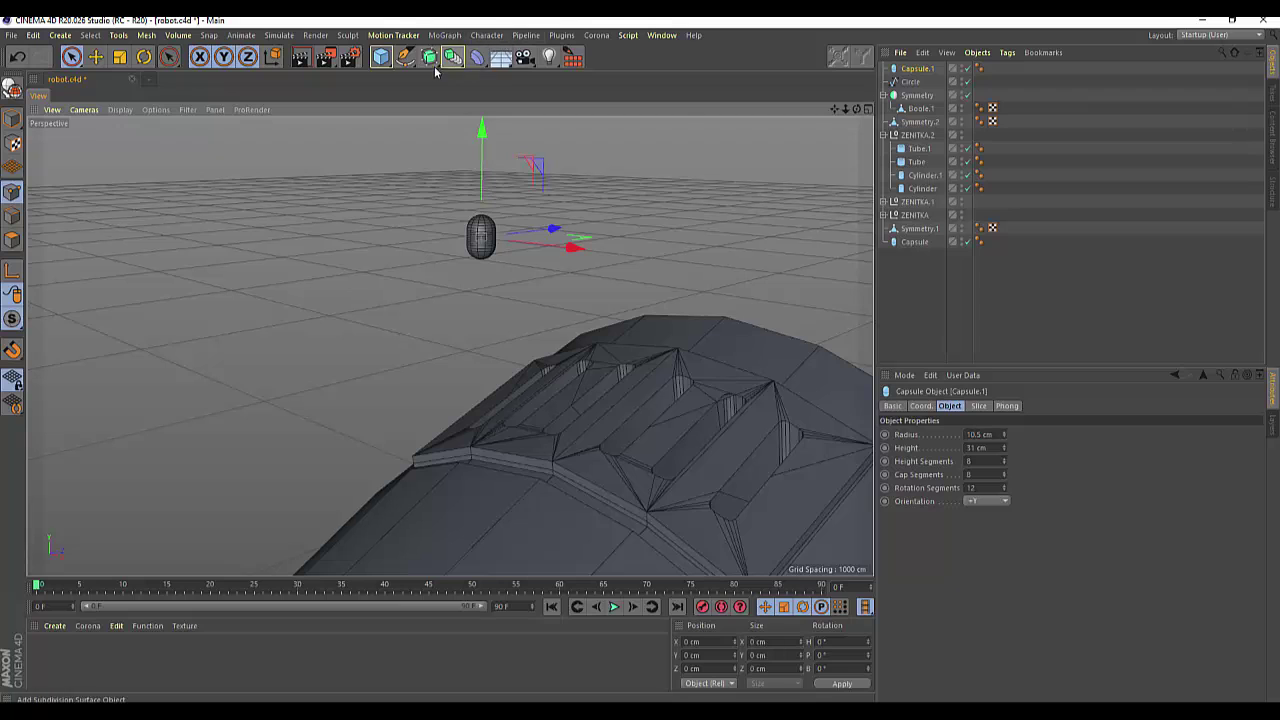
Step: Add a Cylinder and raise it above the robot head
click(381, 57)
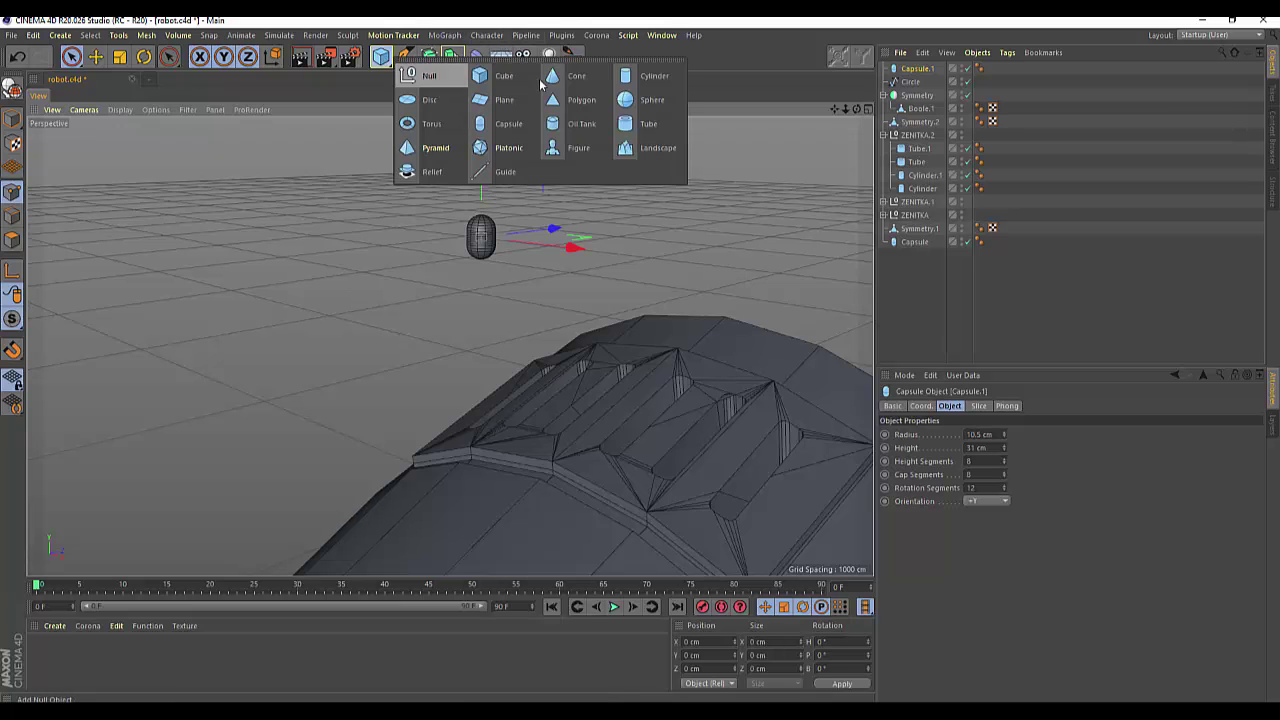
click(627, 82)
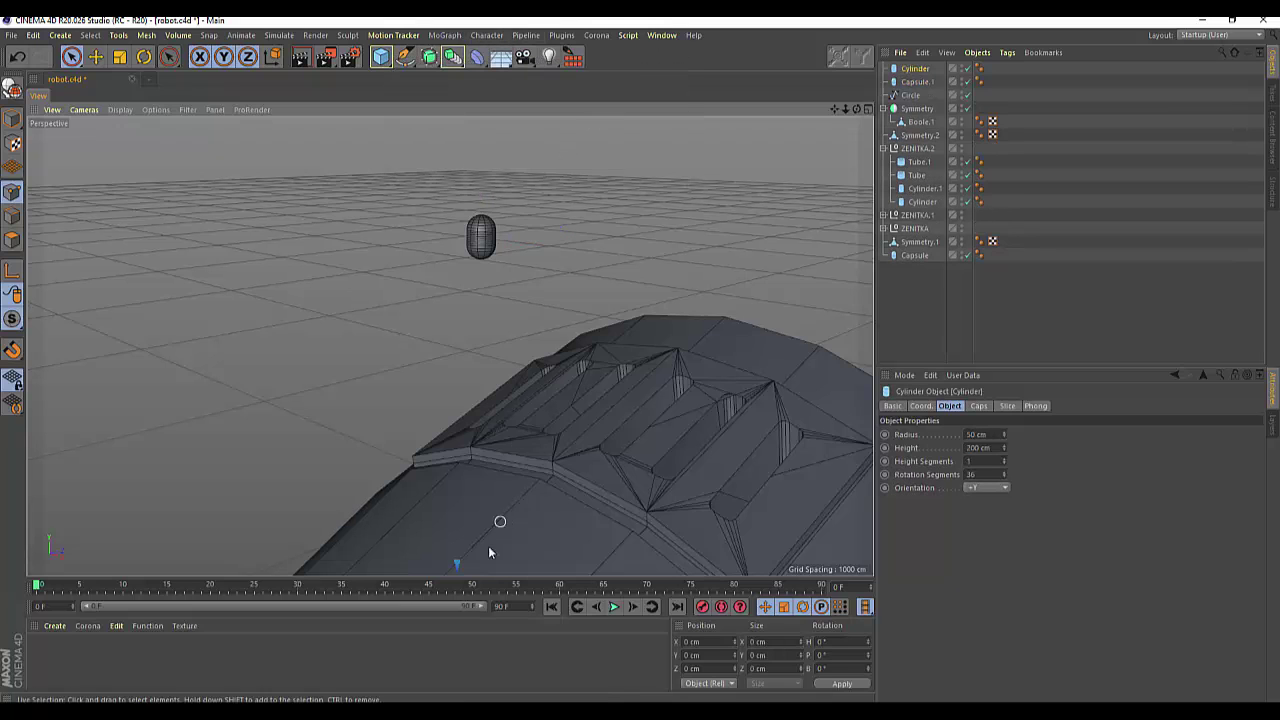
scroll(500, 518, down, 2)
scroll(587, 478, down, 2)
scroll(587, 478, down, 2)
scroll(587, 478, down, 2)
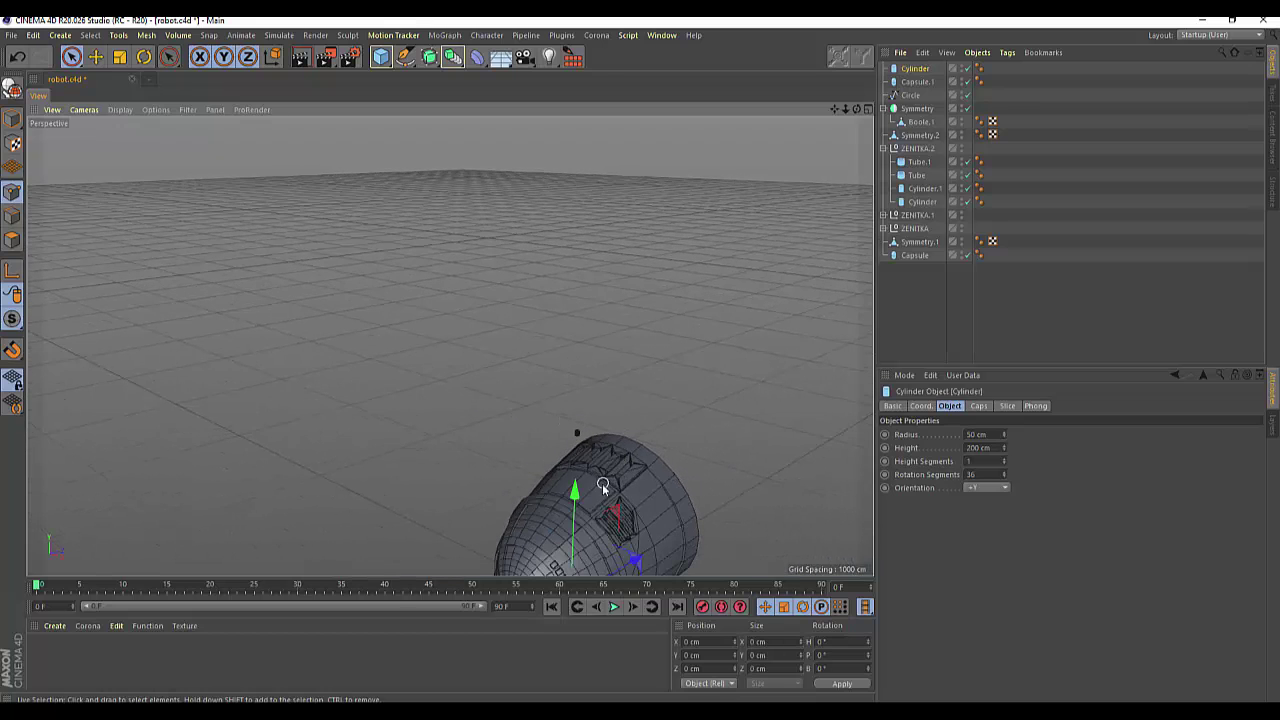
drag(579, 489, 561, 348)
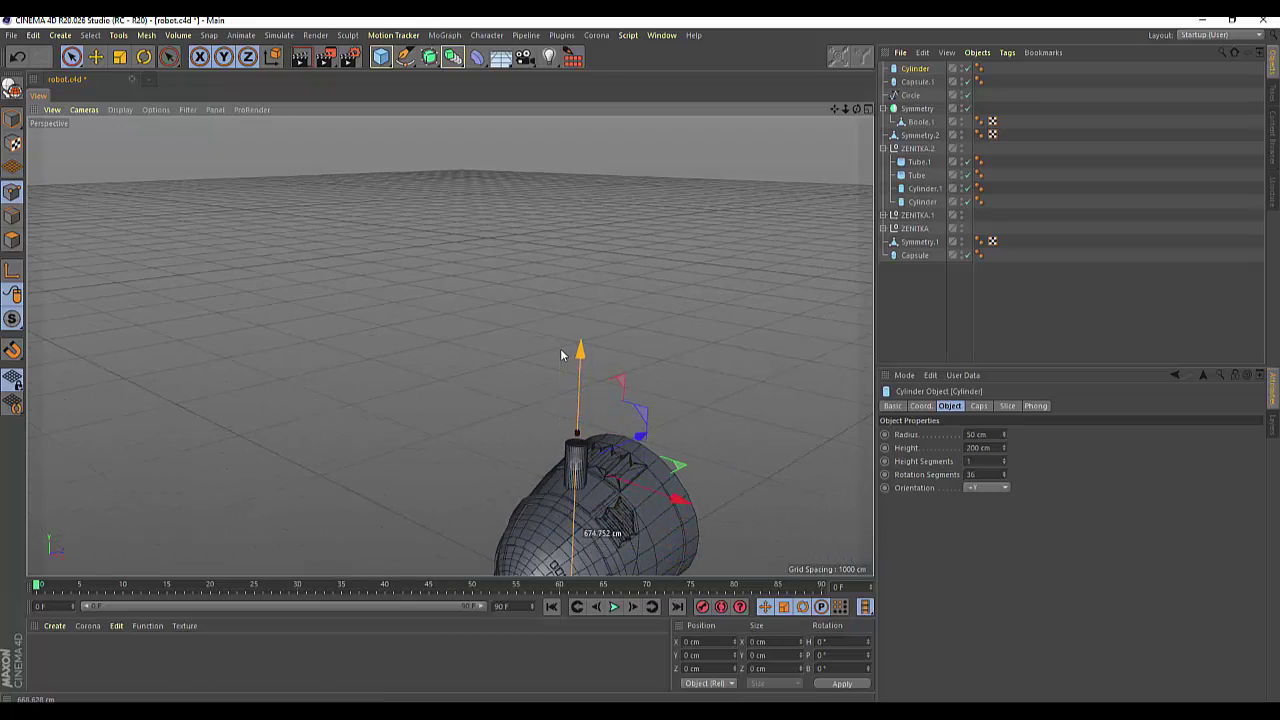
scroll(678, 496, up, 2)
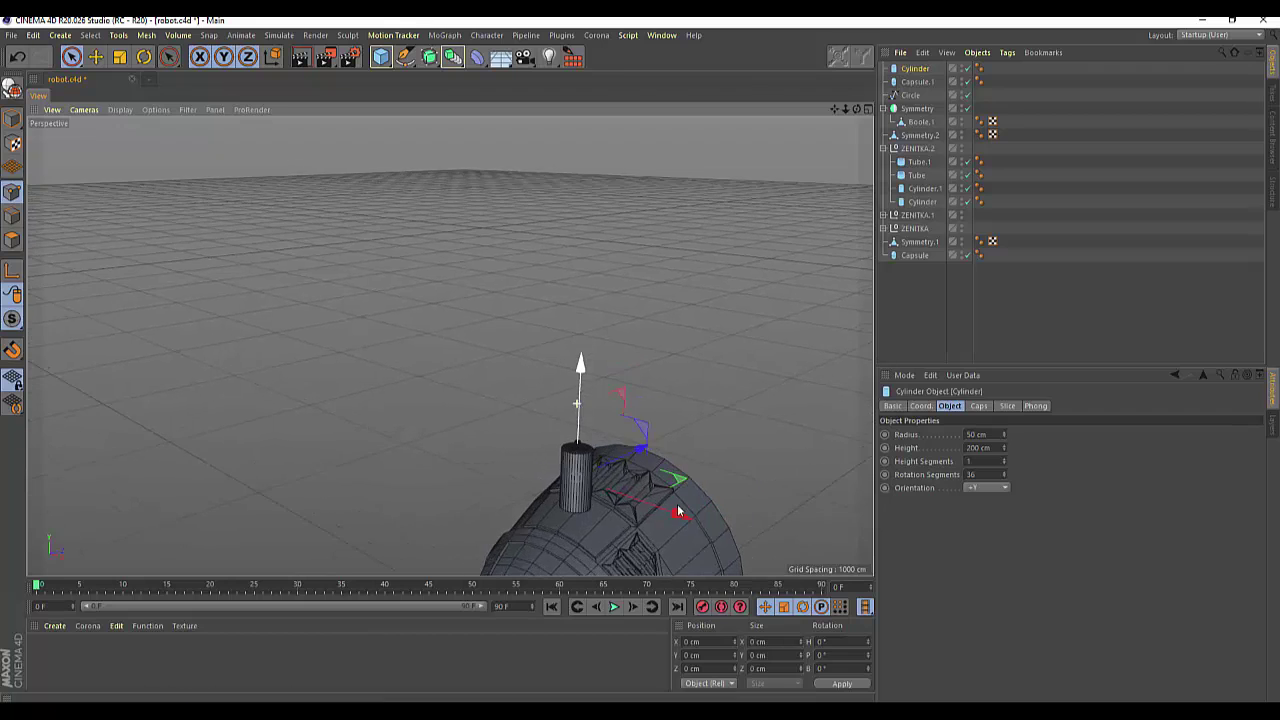
scroll(678, 496, up, 2)
scroll(678, 496, up, 2)
scroll(672, 497, up, 1)
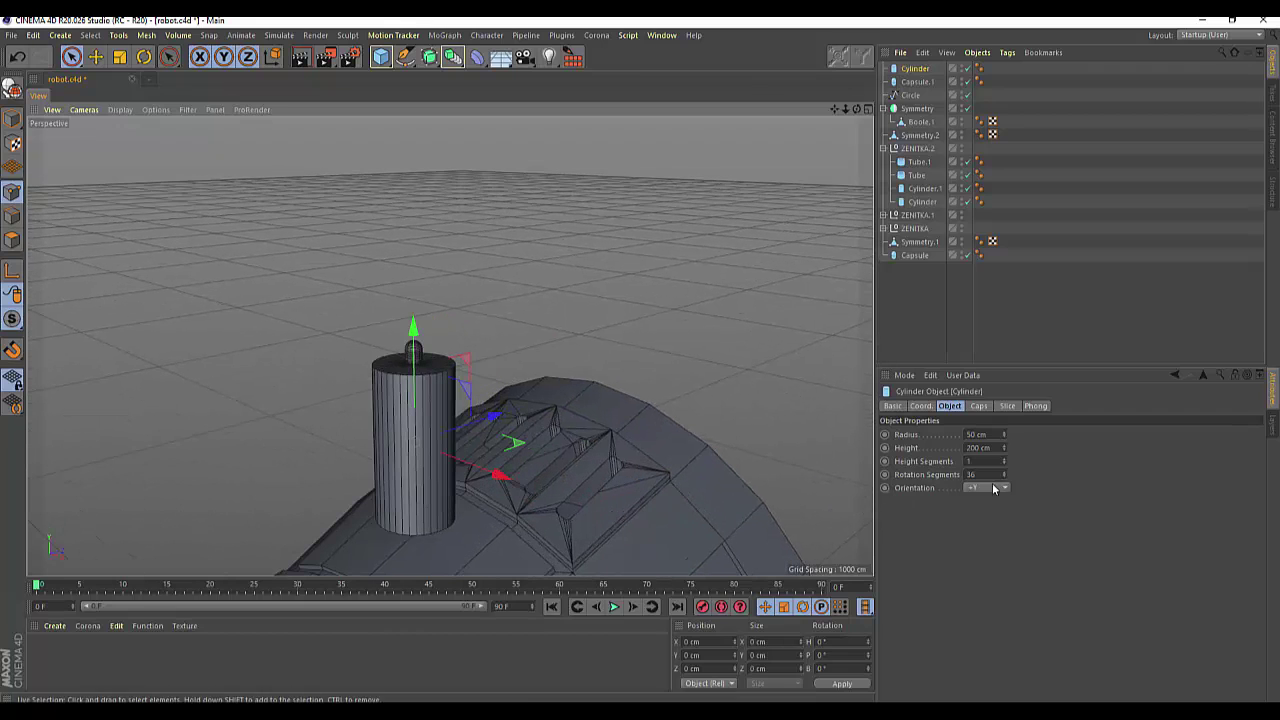
Step: Make the cylinder 7-sided, 17 cm radius and 16 cm tall, seated at the small capsule
drag(1004, 474, 1004, 509)
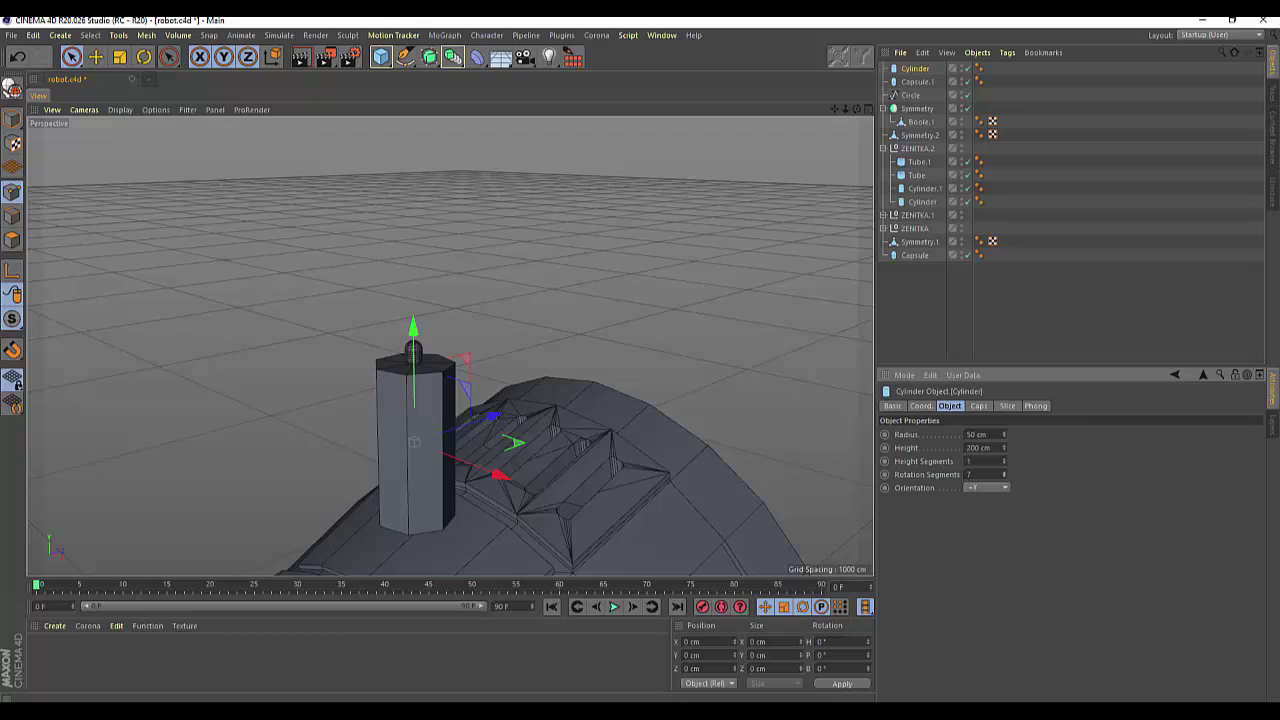
mouse_move(1005, 454)
mouse_down()
mouse_move(1005, 470)
mouse_move(1005, 452)
mouse_up()
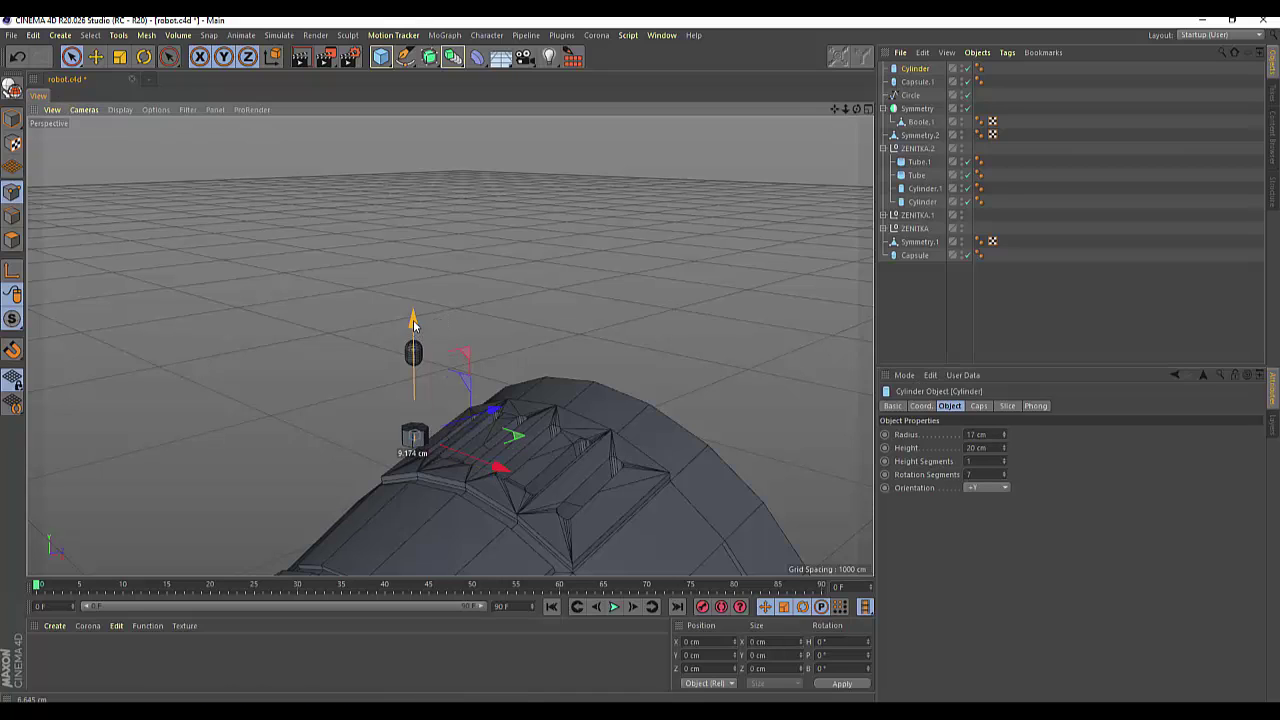
drag(413, 325, 415, 244)
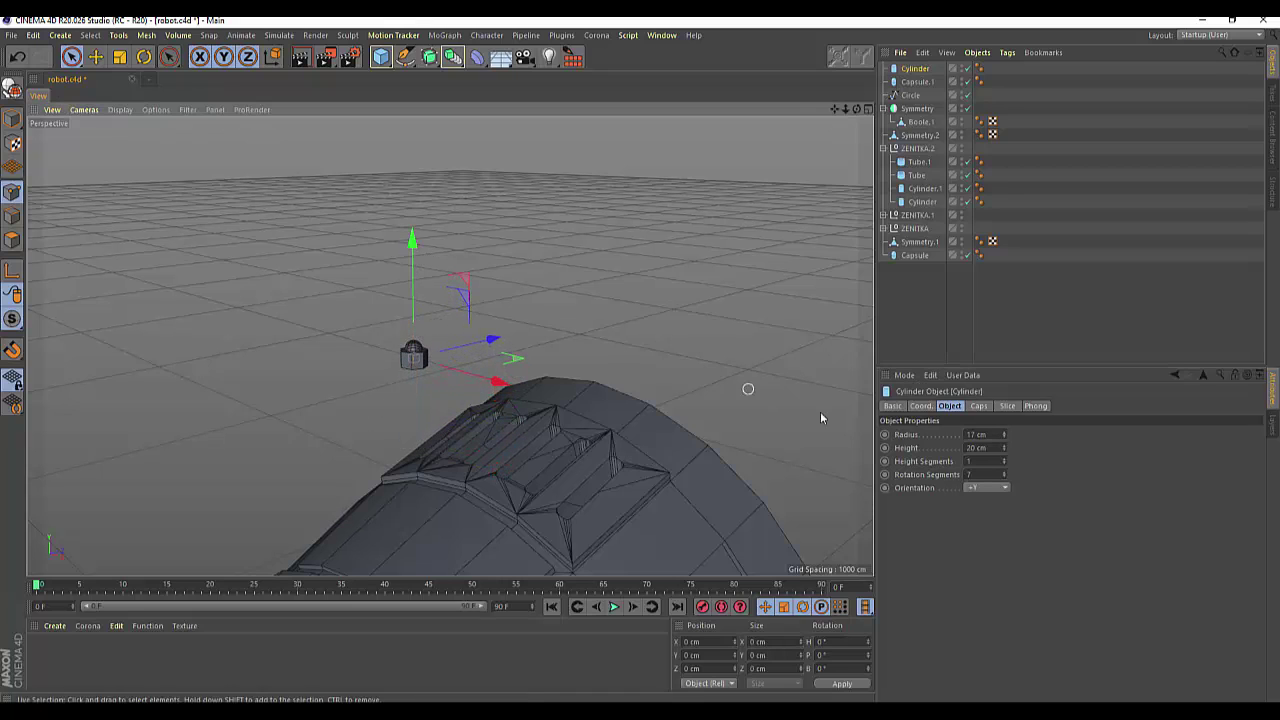
click(1004, 452)
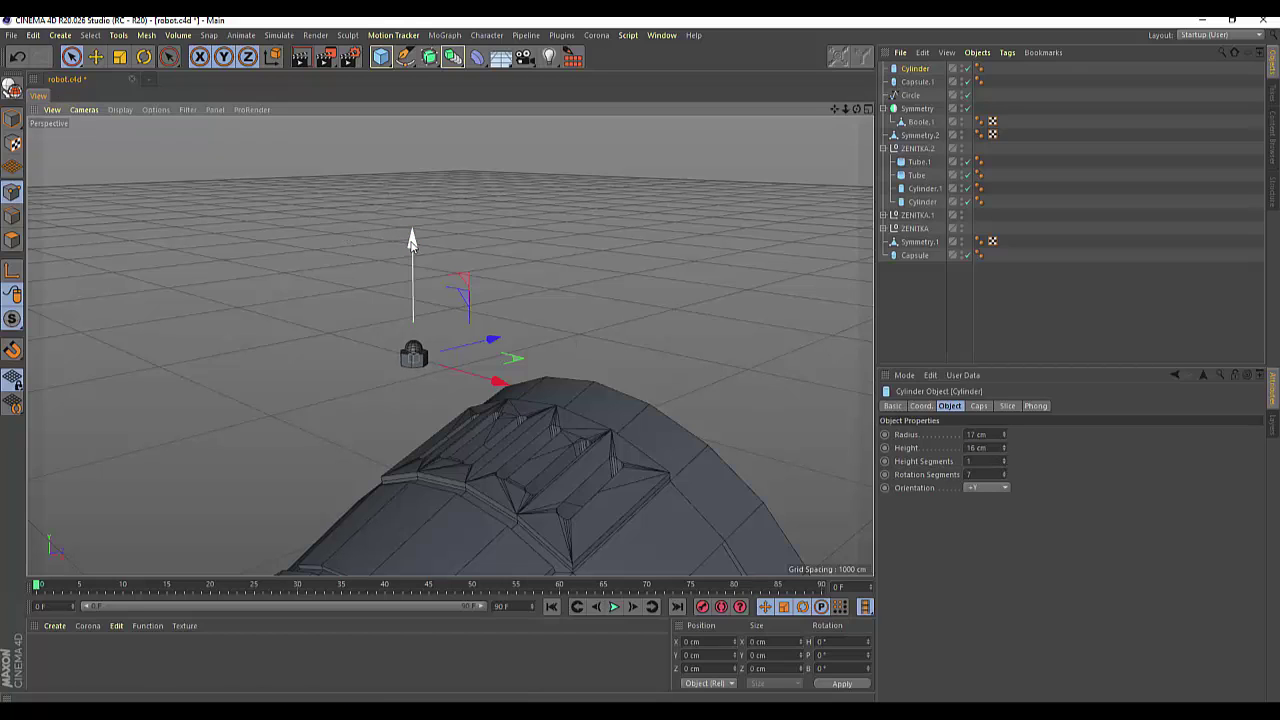
drag(411, 242, 406, 248)
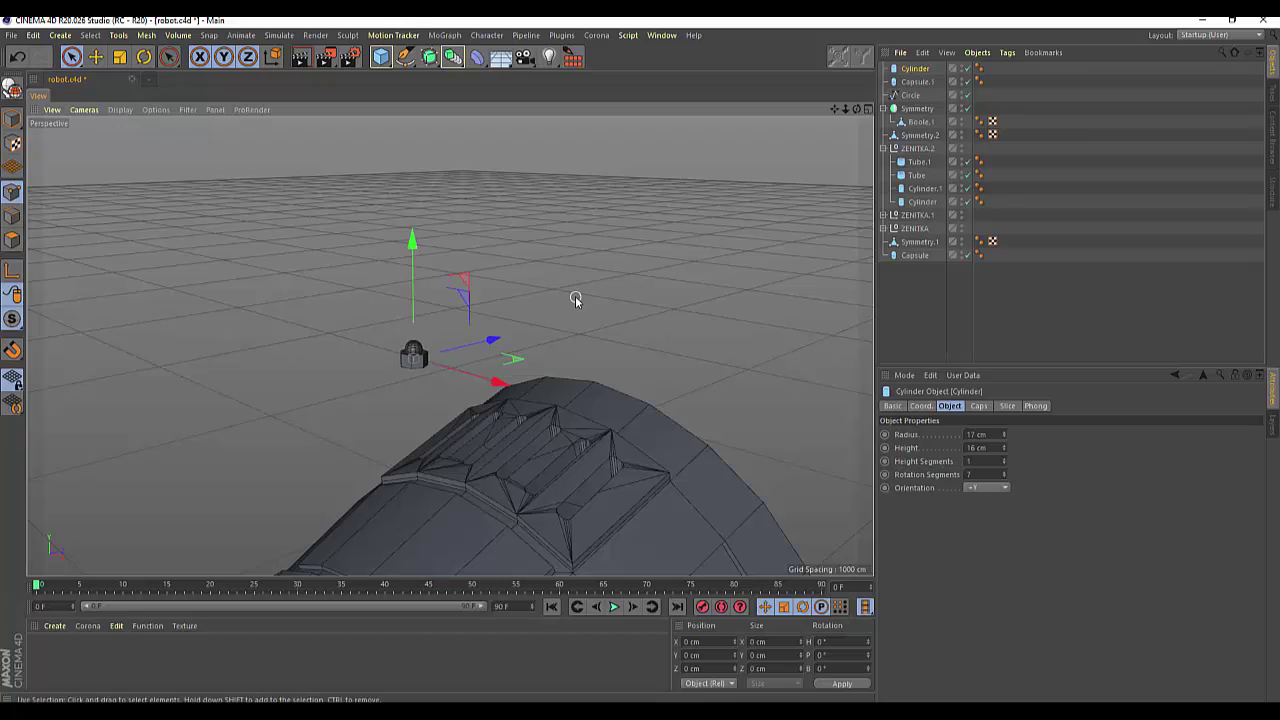
Step: Combine Cylinder and Capsule.1 with Connect Objects + Delete into Cylinder.1
ctrl+click(917, 83)
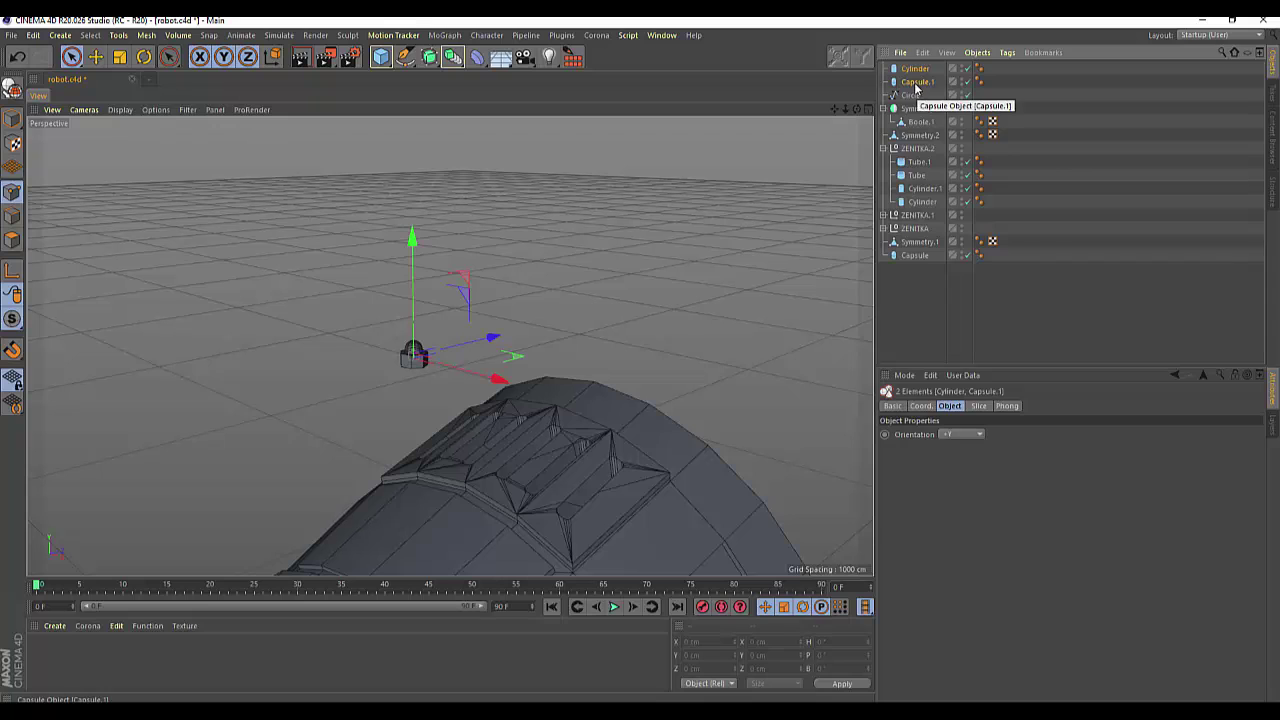
key(ctrl+e)
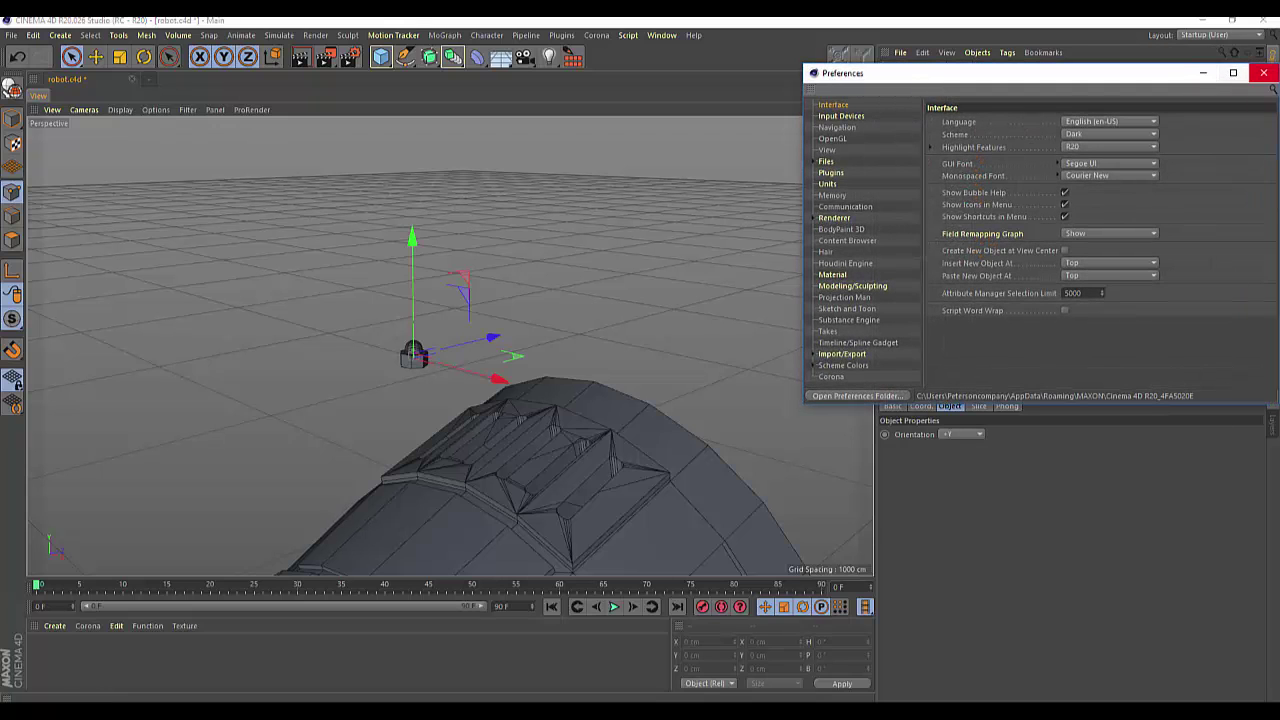
click(1264, 73)
ctrl+click(920, 82)
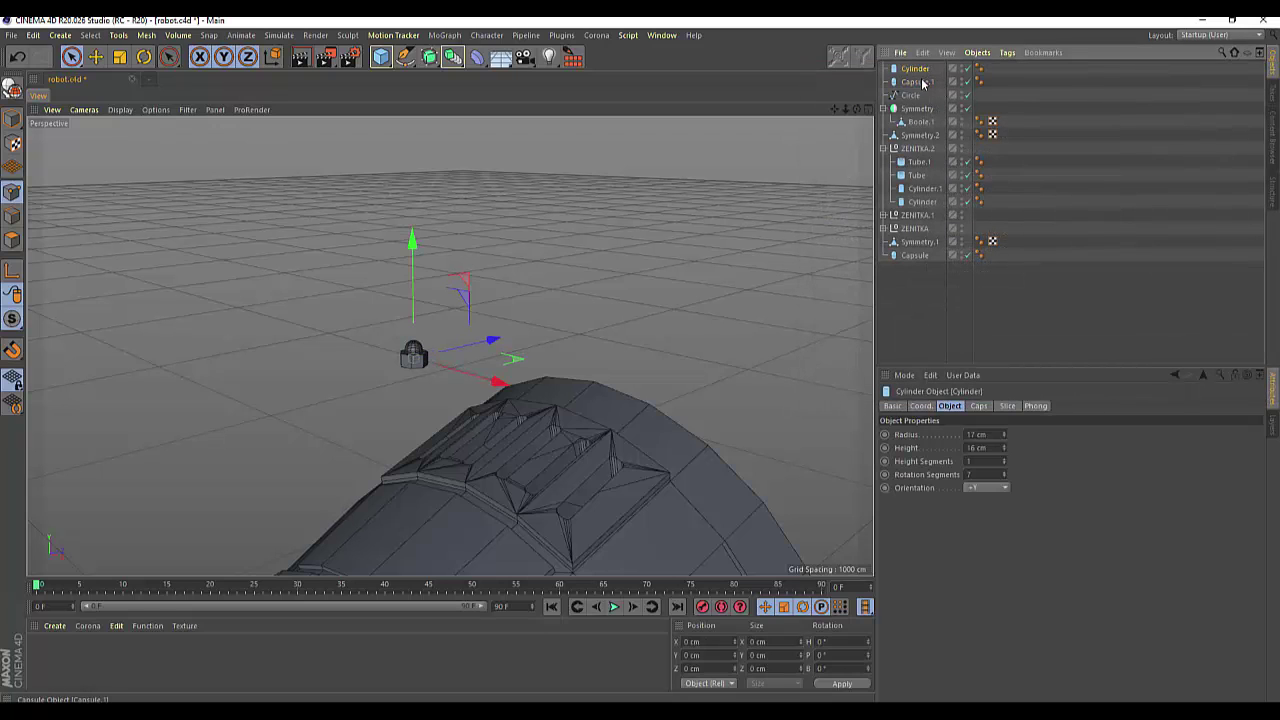
ctrl+click(917, 83)
right_click(916, 88)
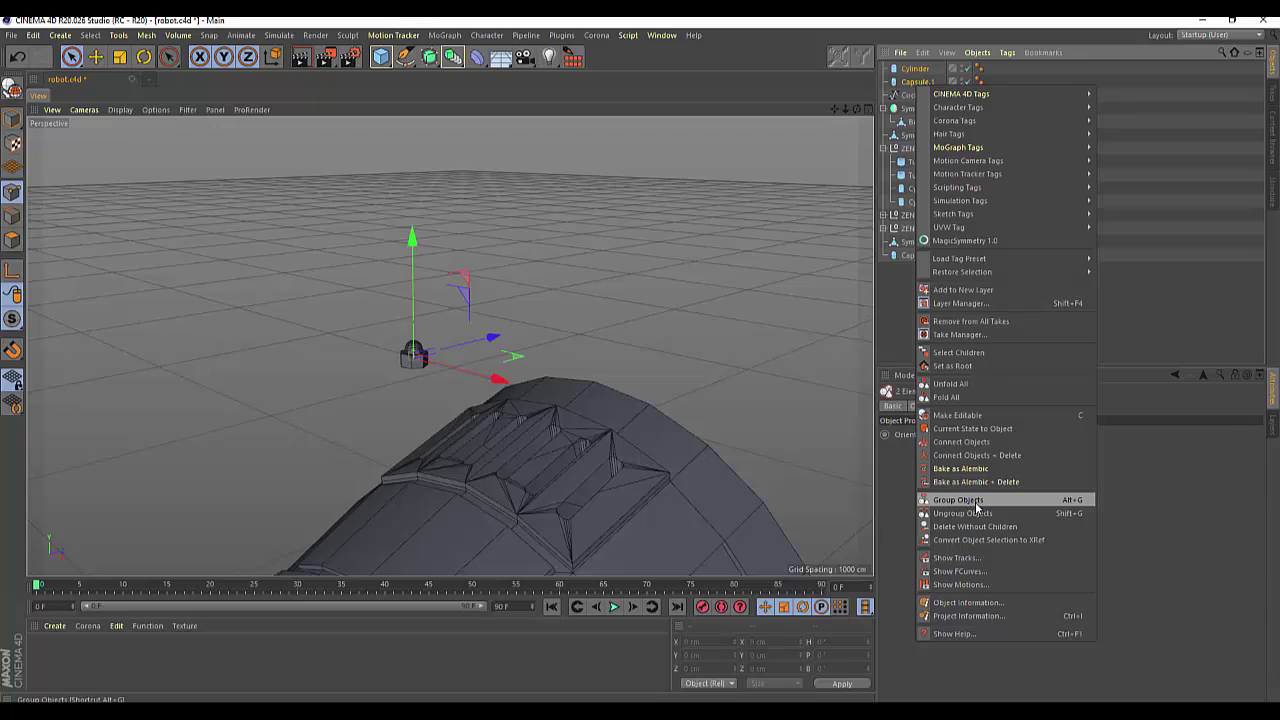
click(966, 456)
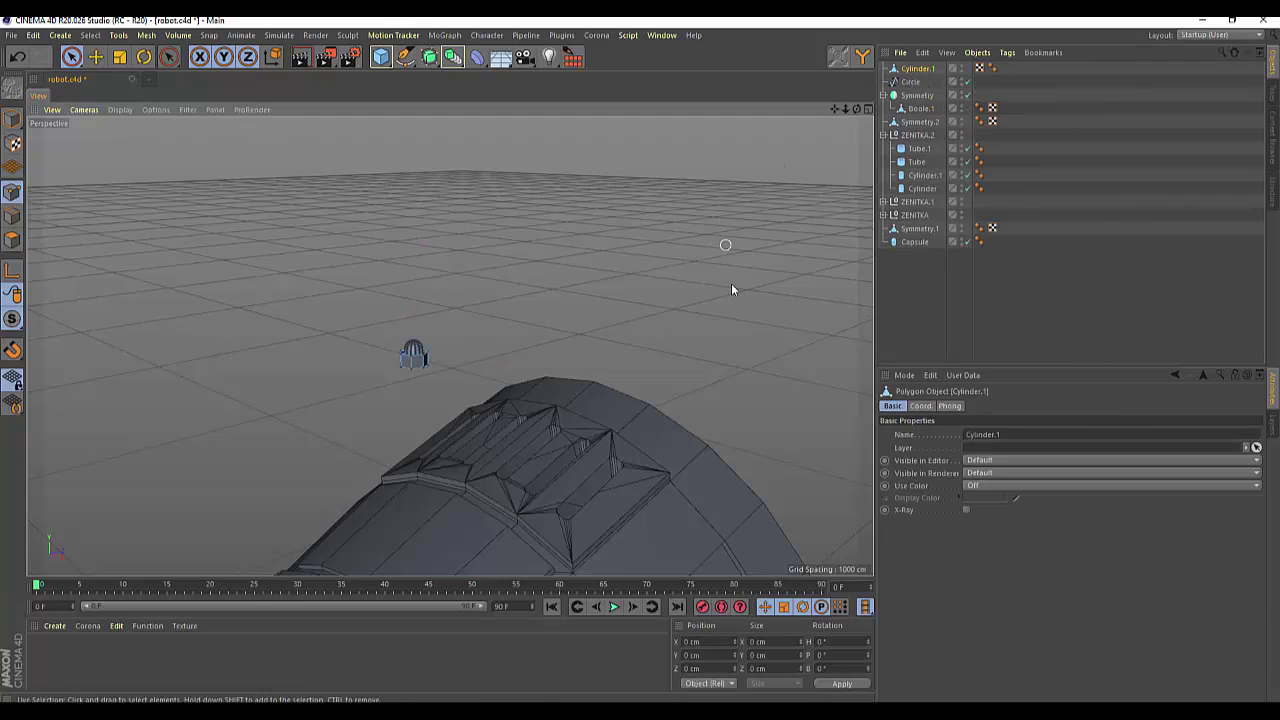
mouse_move(856, 108)
mouse_down()
mouse_move(450, 349)
mouse_move(836, 176)
mouse_up()
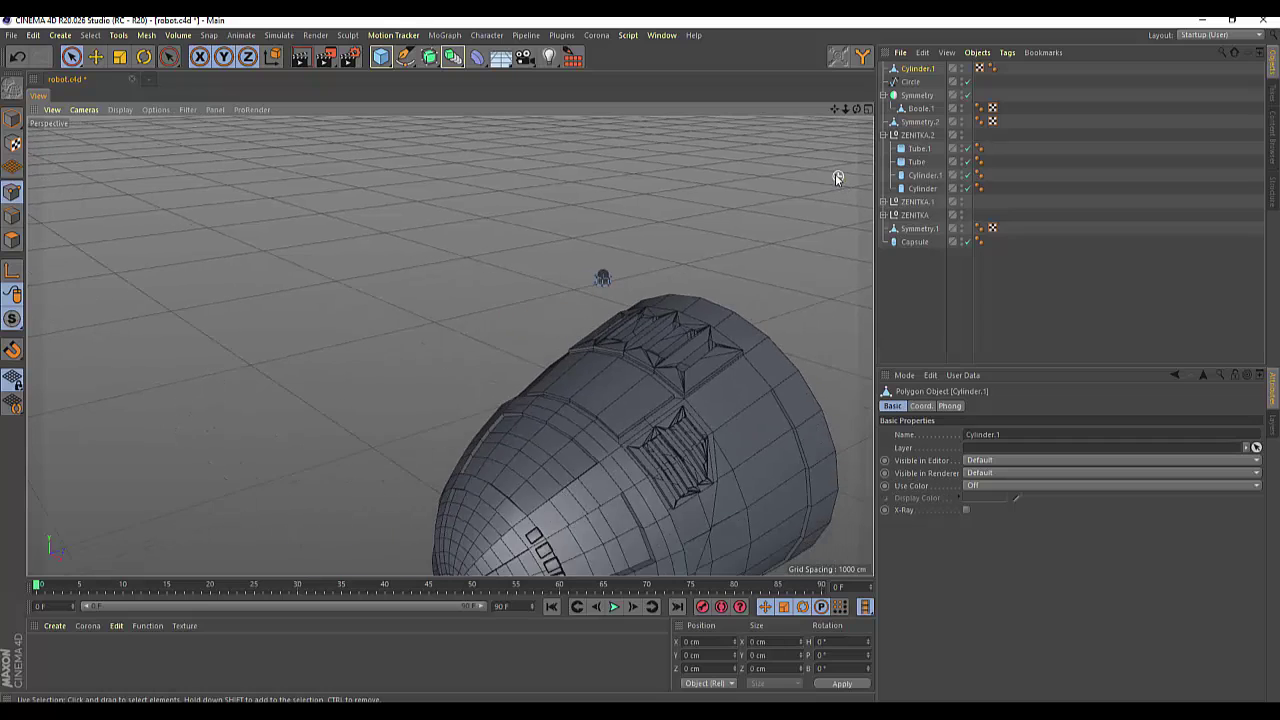
click(910, 82)
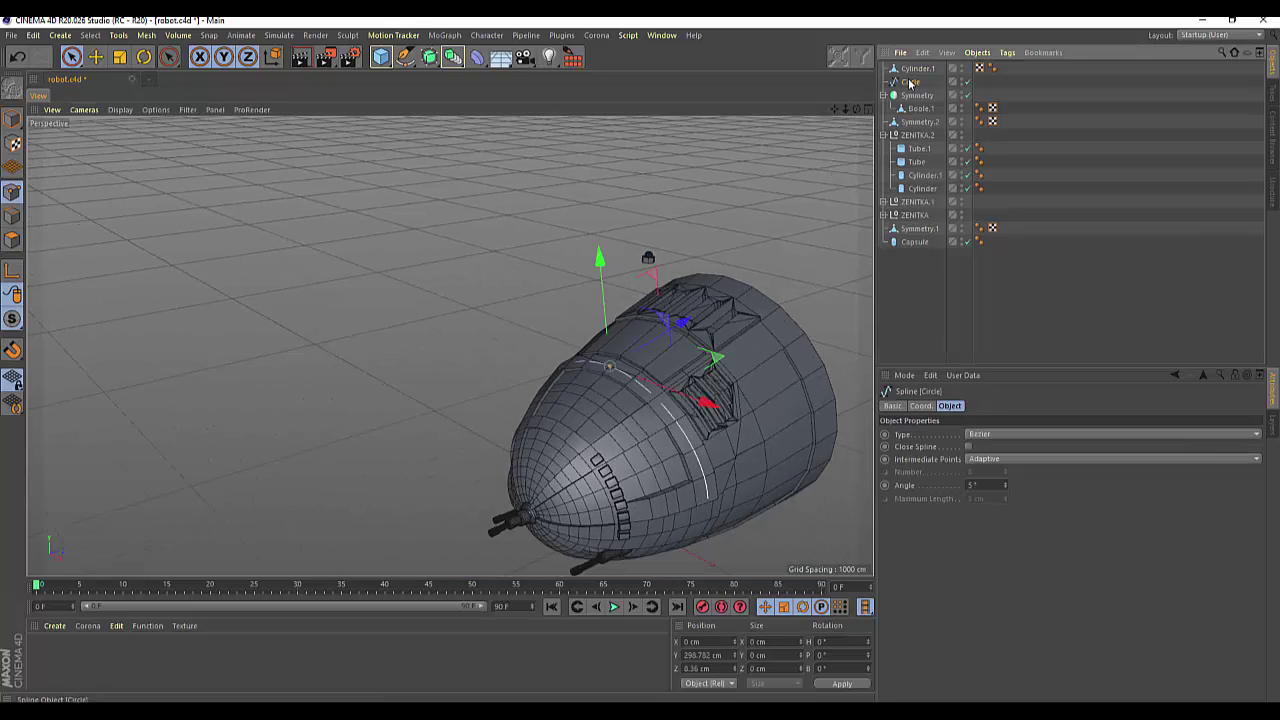
Step: Add a Cloner and place Cylinder.1 inside it
click(438, 37)
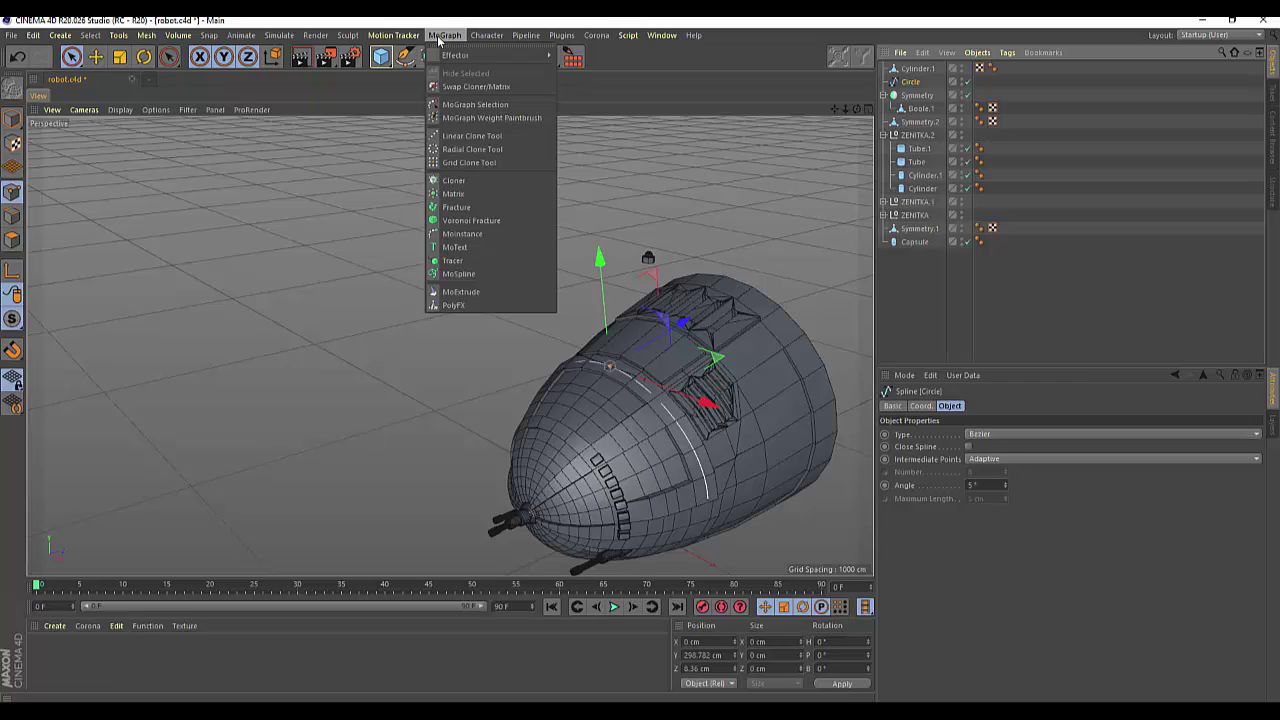
click(459, 183)
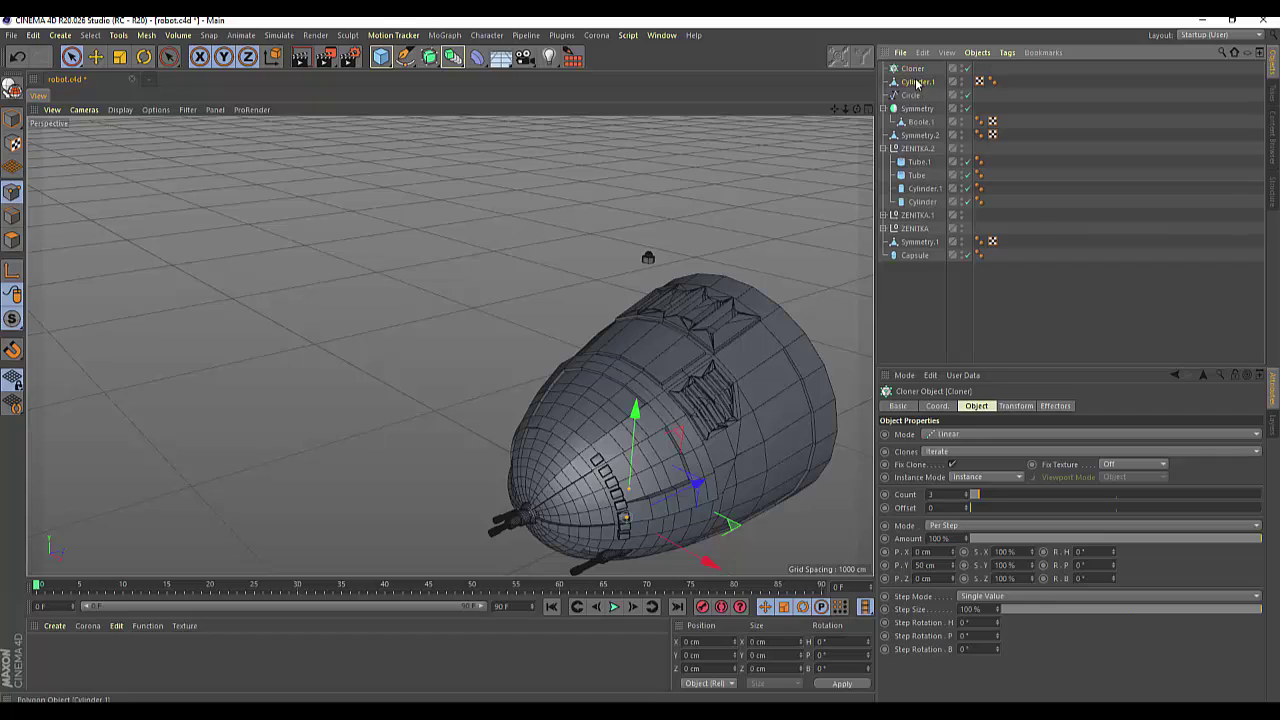
drag(912, 72, 912, 69)
Step: Set the Cloner's Mode to Object with the Circle spline as its path
click(912, 68)
click(952, 441)
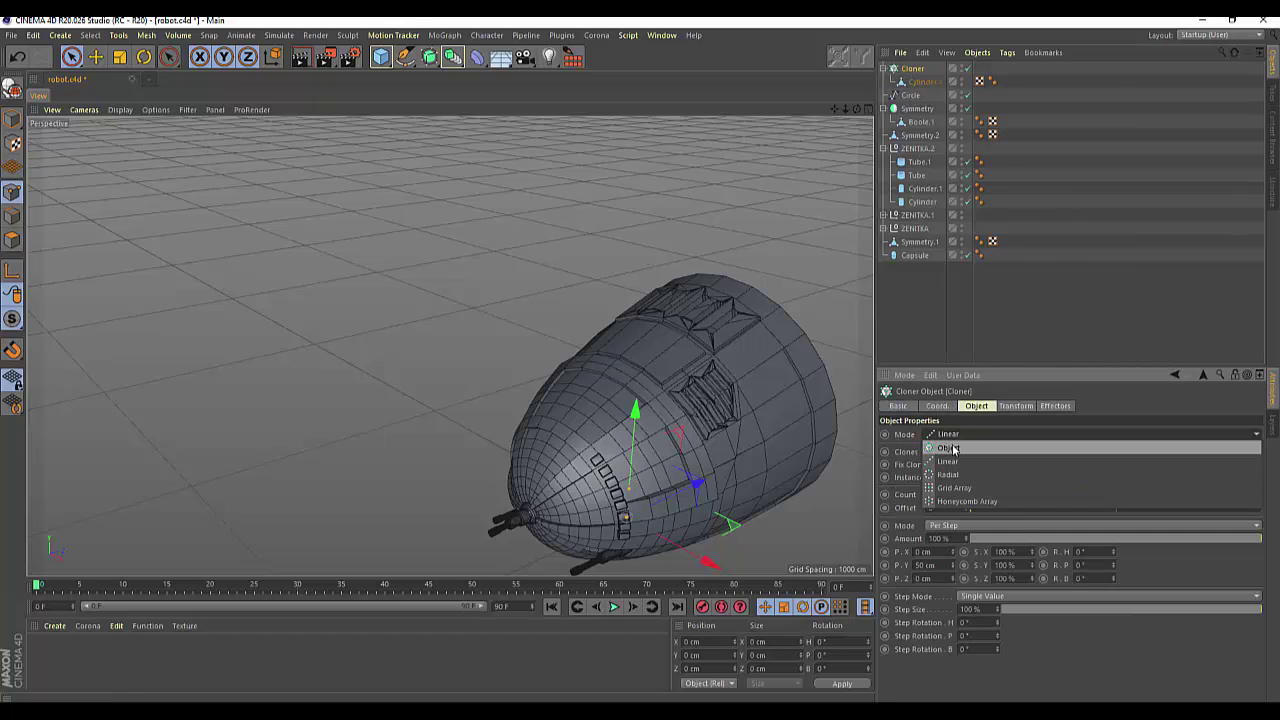
click(952, 448)
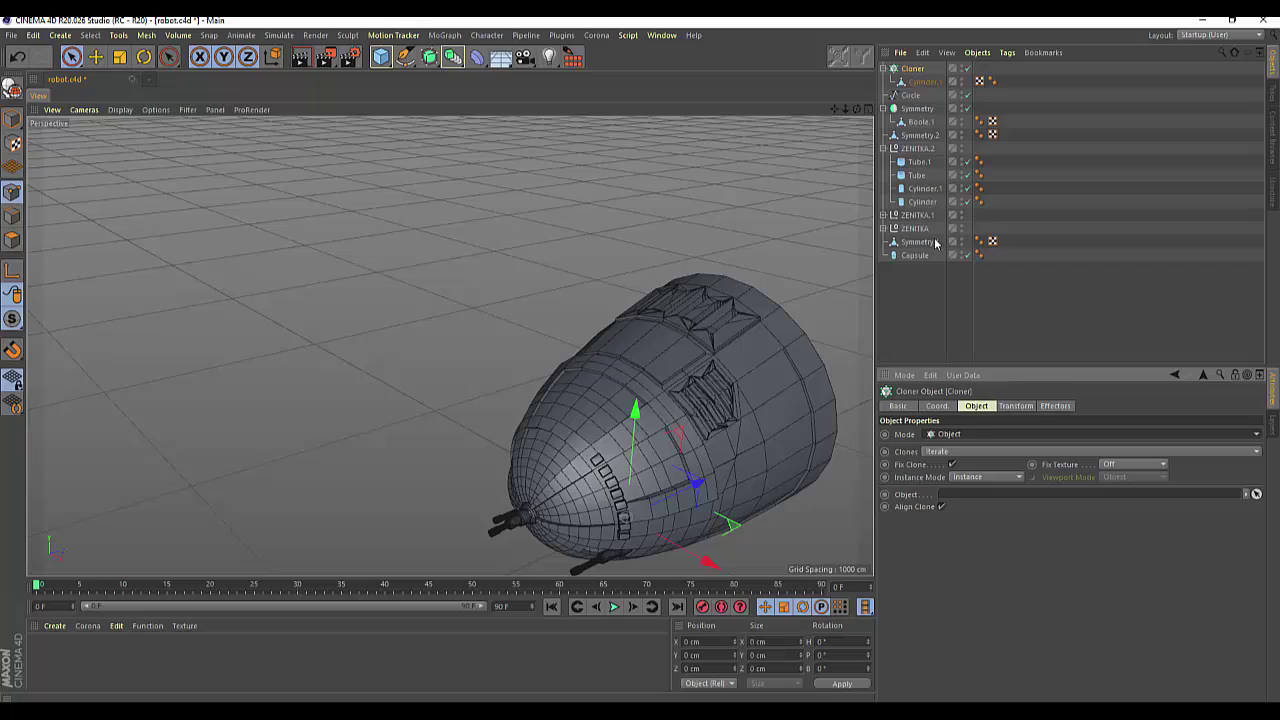
click(910, 95)
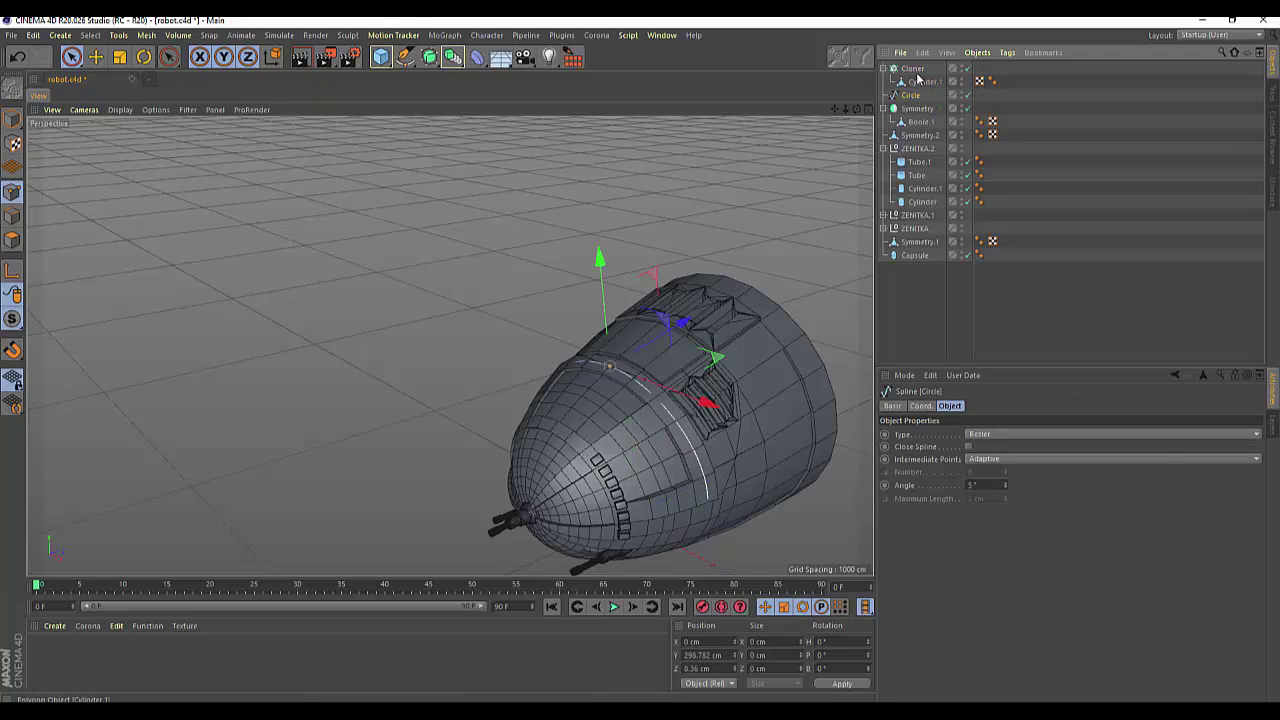
click(913, 69)
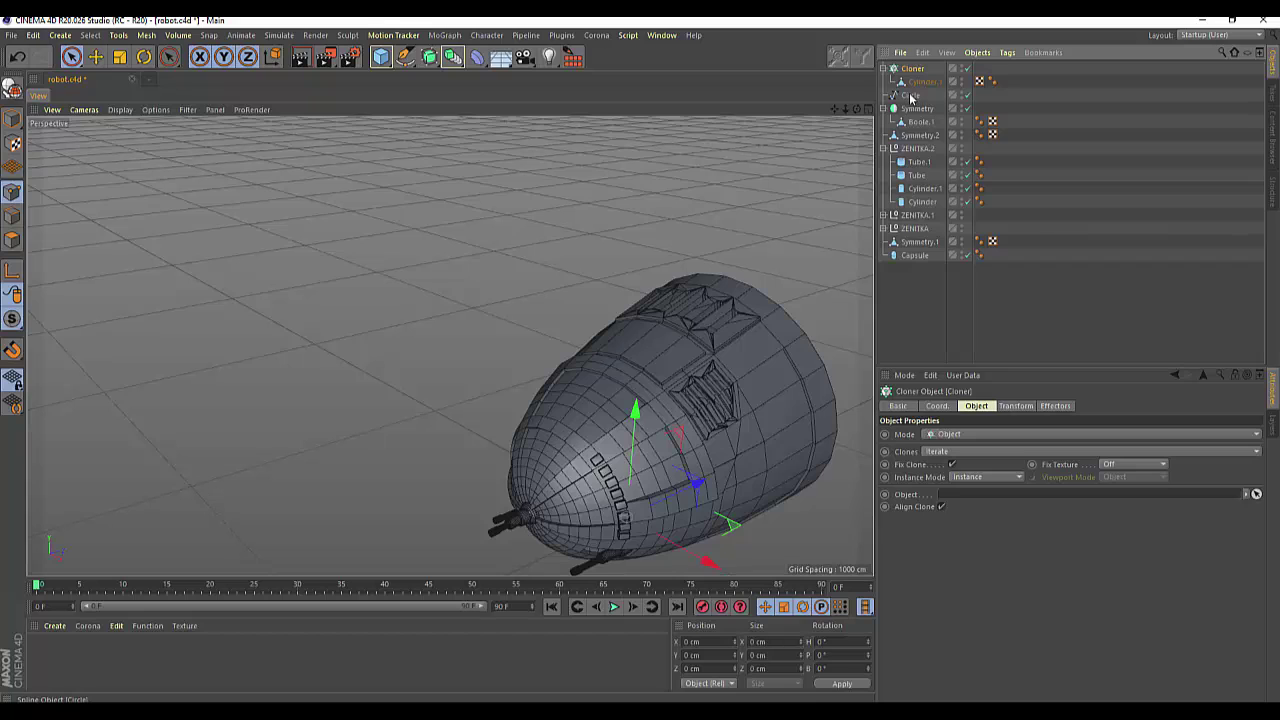
drag(969, 474, 958, 497)
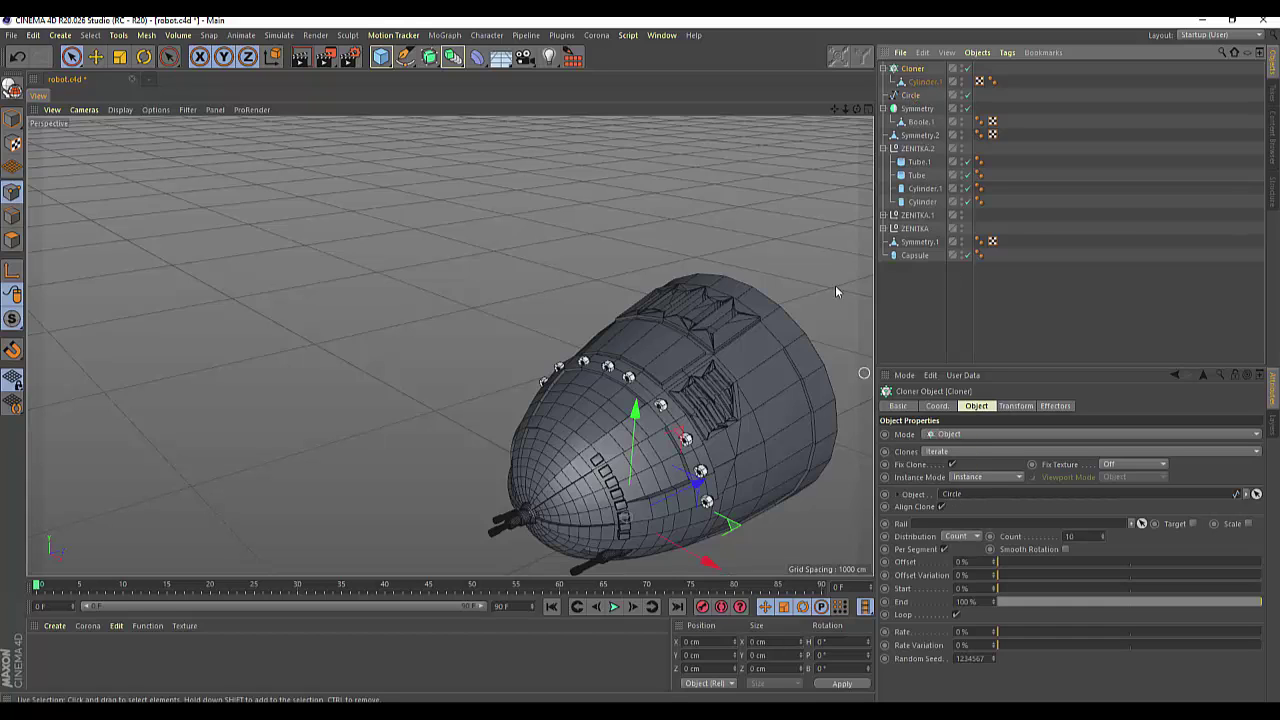
scroll(816, 178, up, 3)
scroll(816, 178, up, 2)
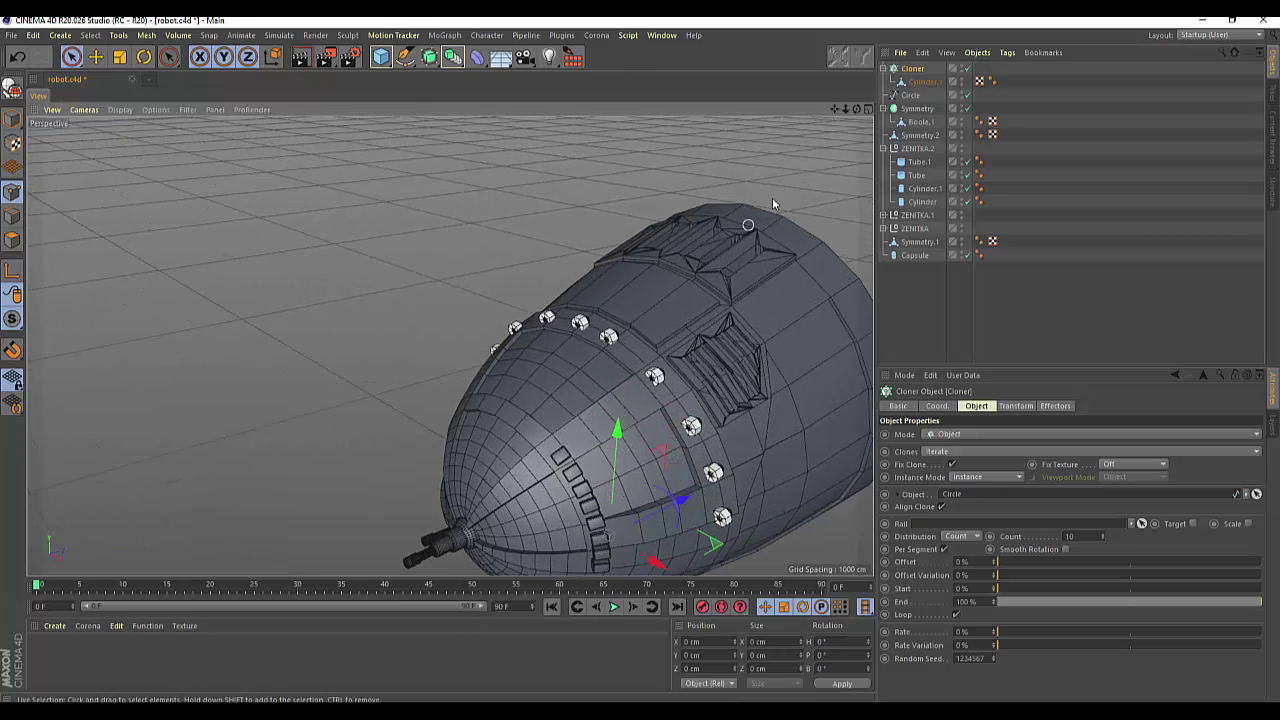
scroll(837, 130, down, 3)
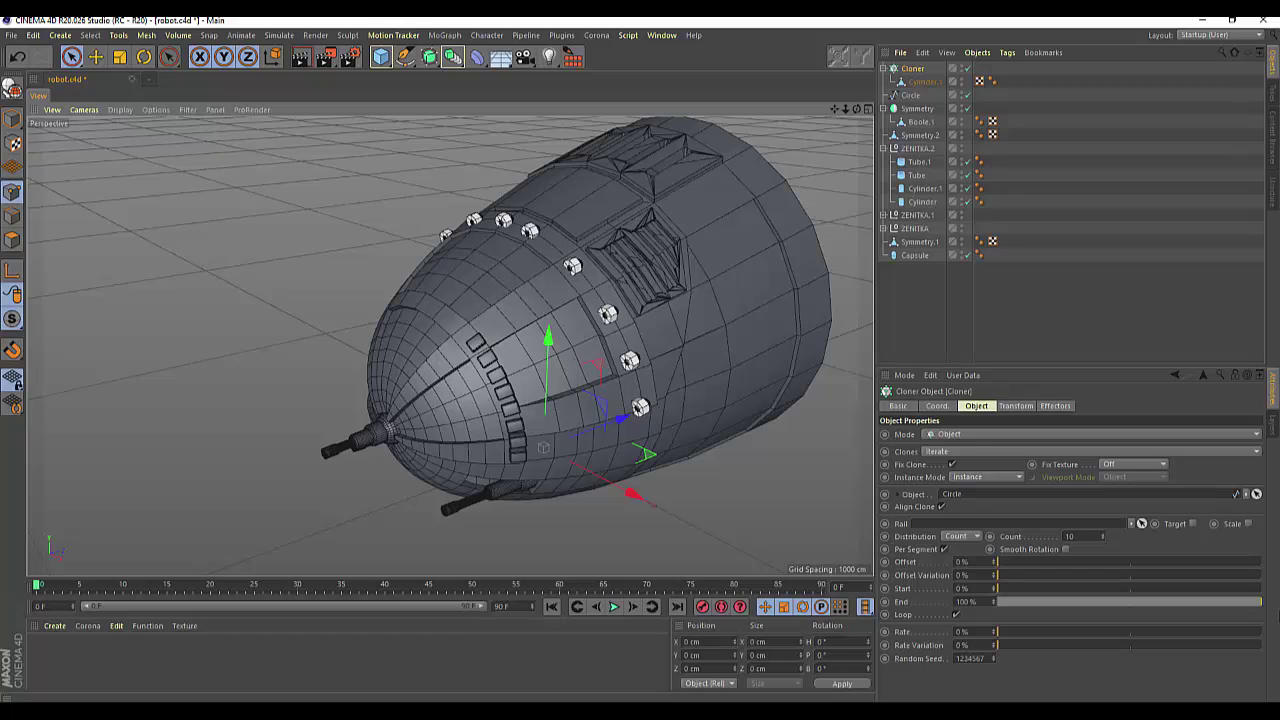
Step: Reset the clones' pitch to 0° and rotate their bank to 270°
click(1017, 406)
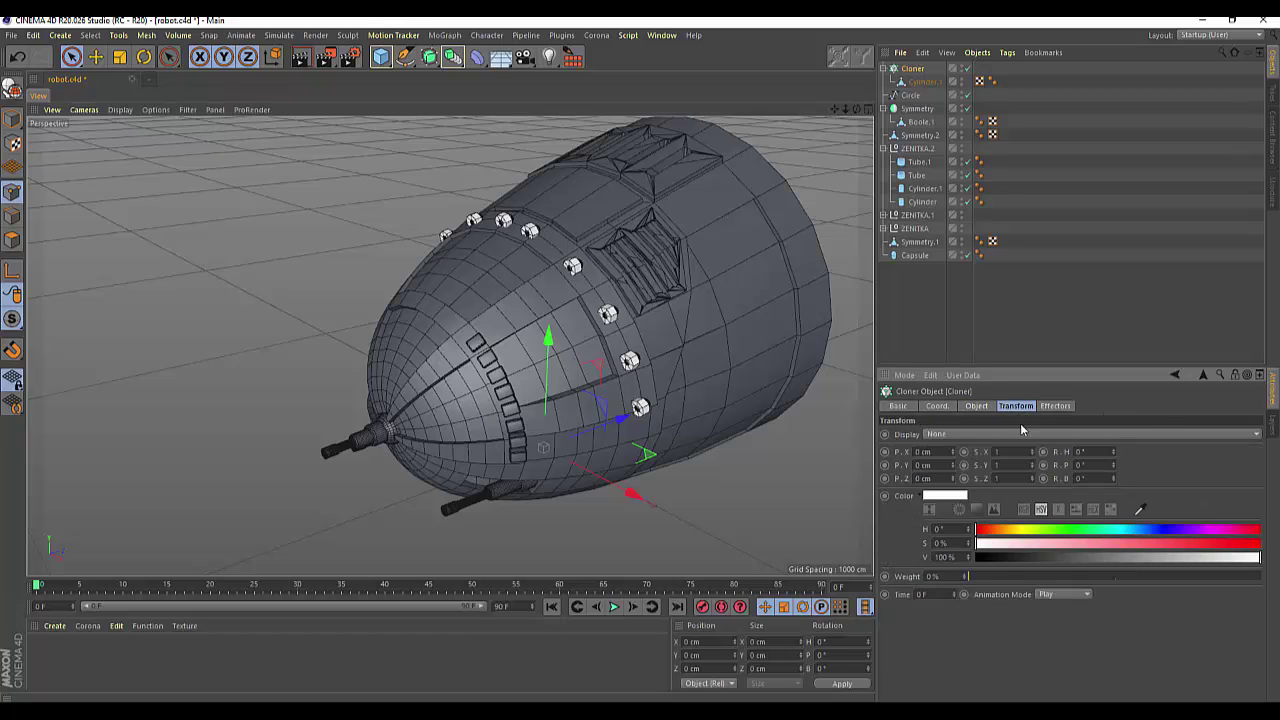
drag(1113, 470, 1113, 450)
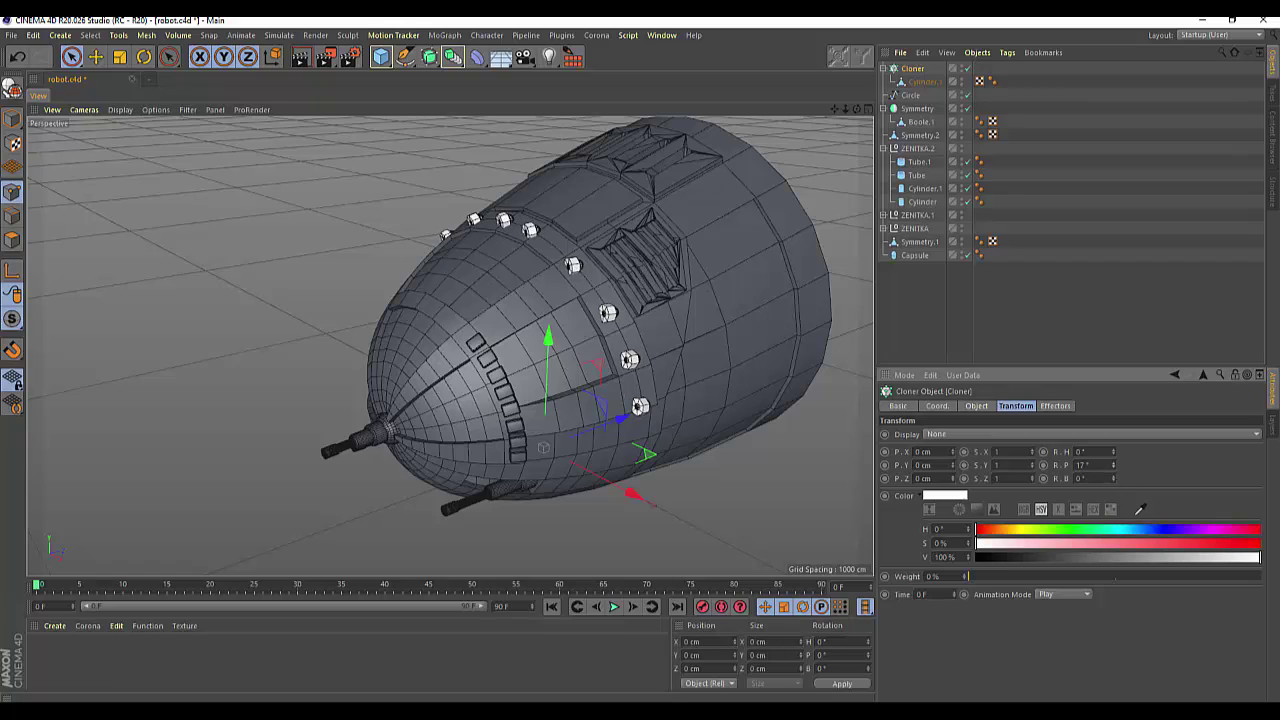
right_click(1114, 466)
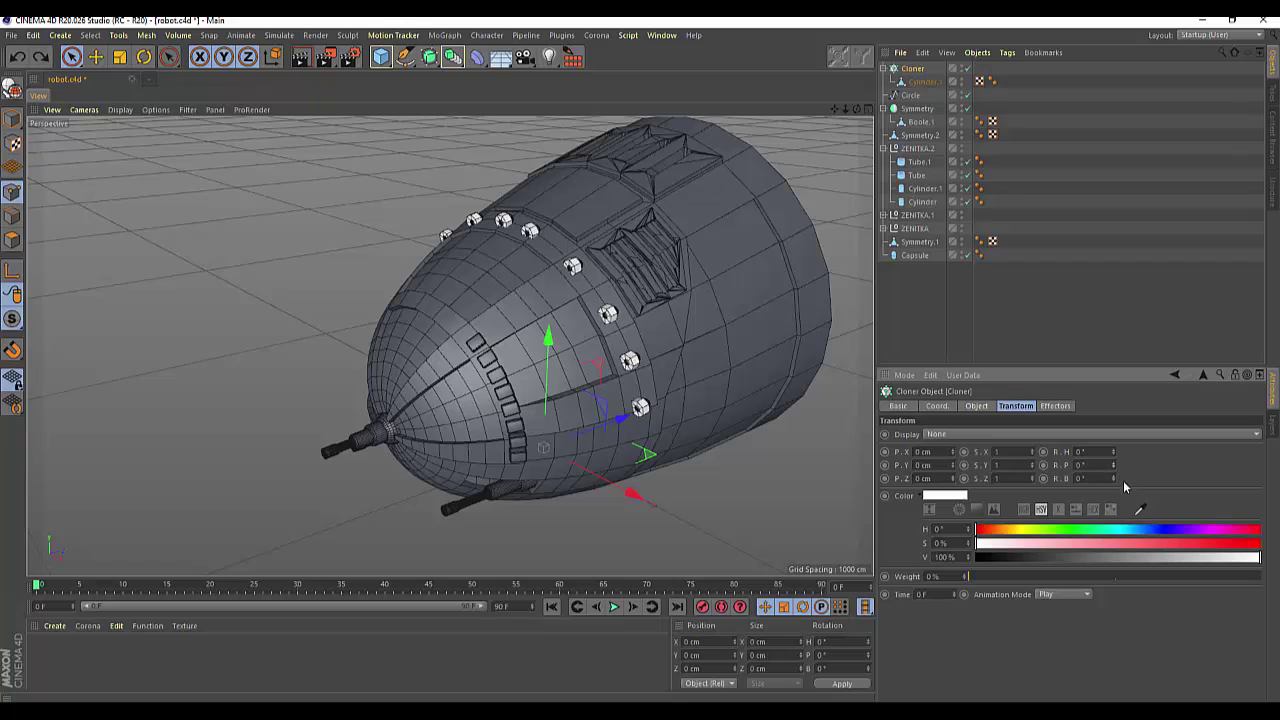
drag(1116, 484, 1116, 430)
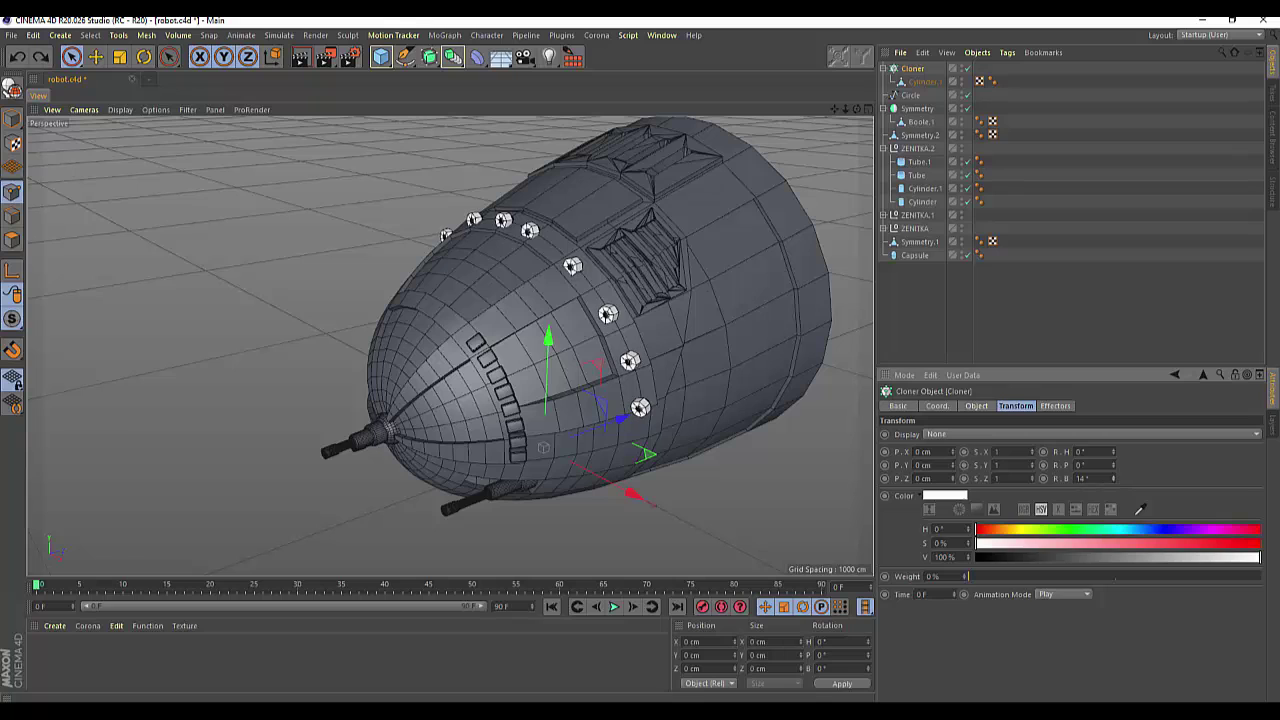
mouse_move(1103, 478)
mouse_down()
mouse_move(1103, 460)
mouse_move(1103, 474)
mouse_up()
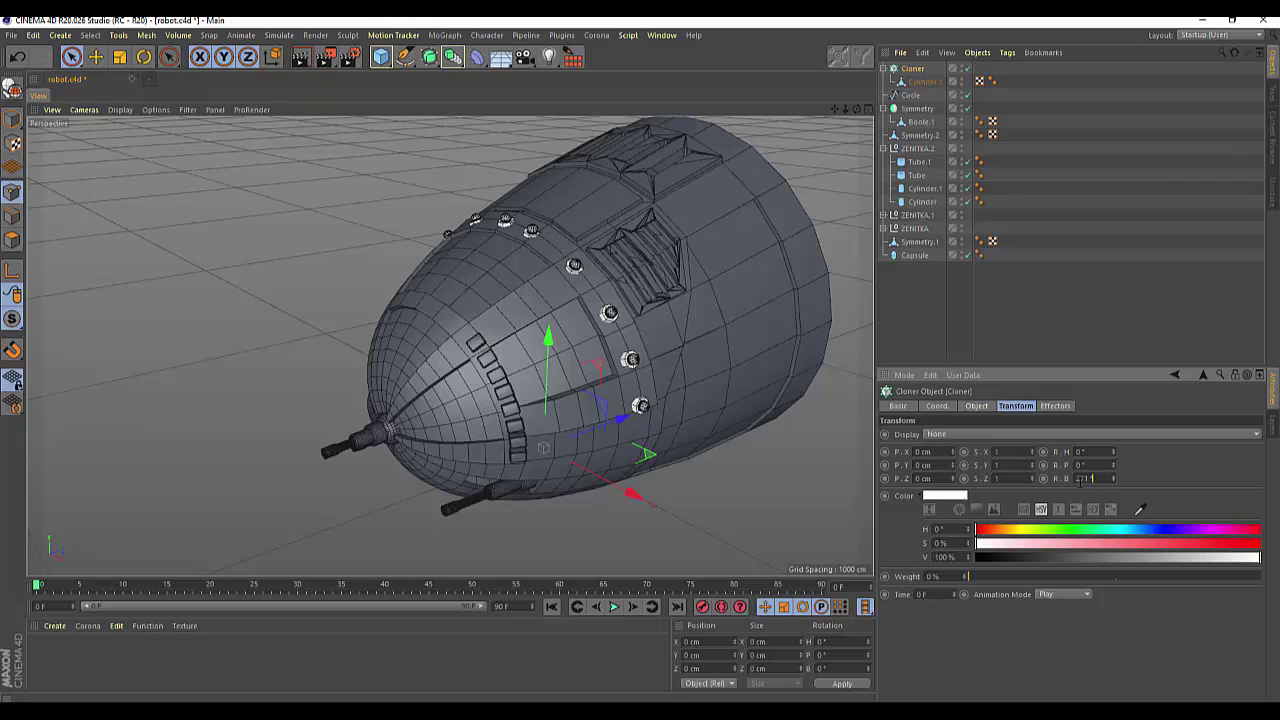
key(Return)
text(70)
key(Return)
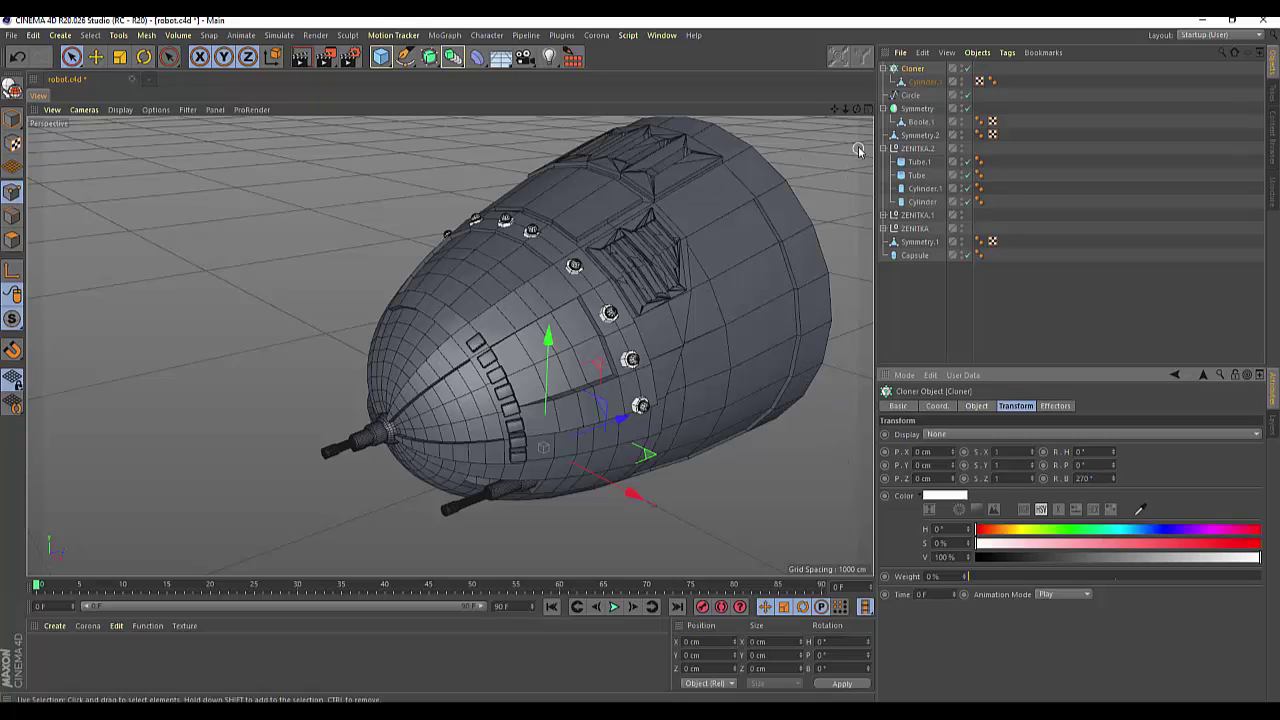
drag(856, 109, 450, 346)
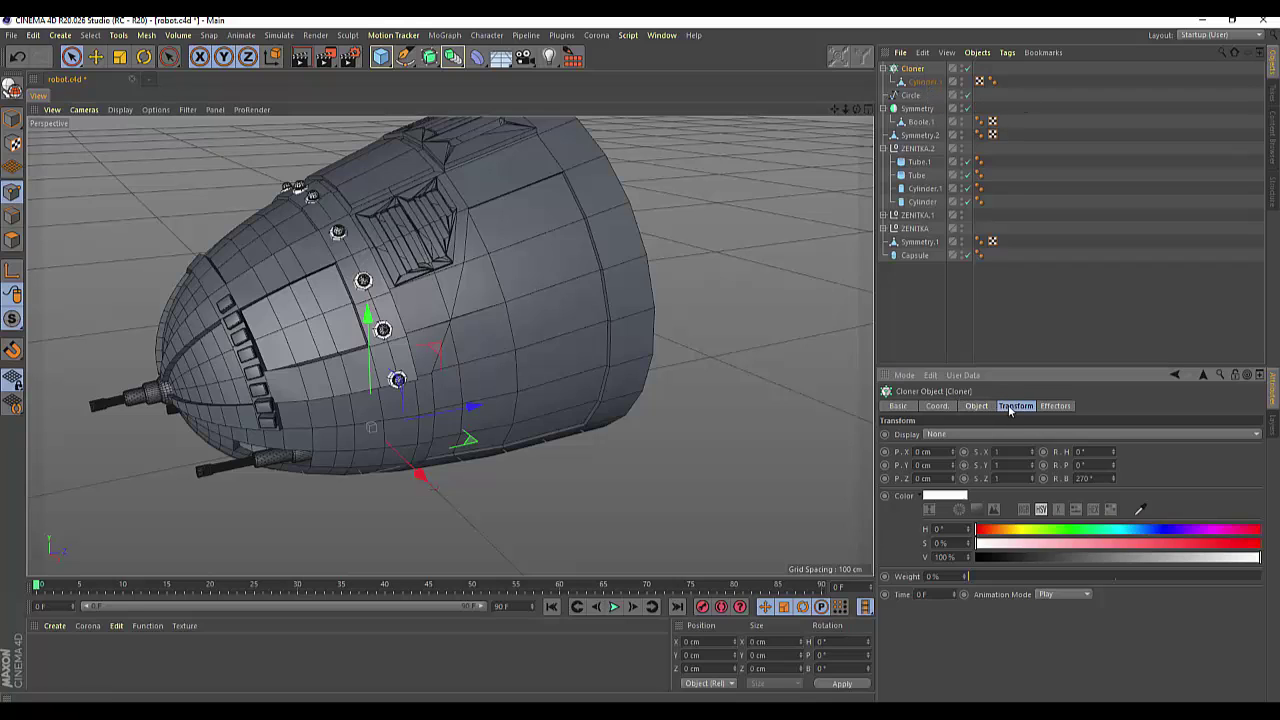
Step: Try shrinking the clones along X, Y and Z, then reset their scale to 1
drag(1036, 458, 1036, 462)
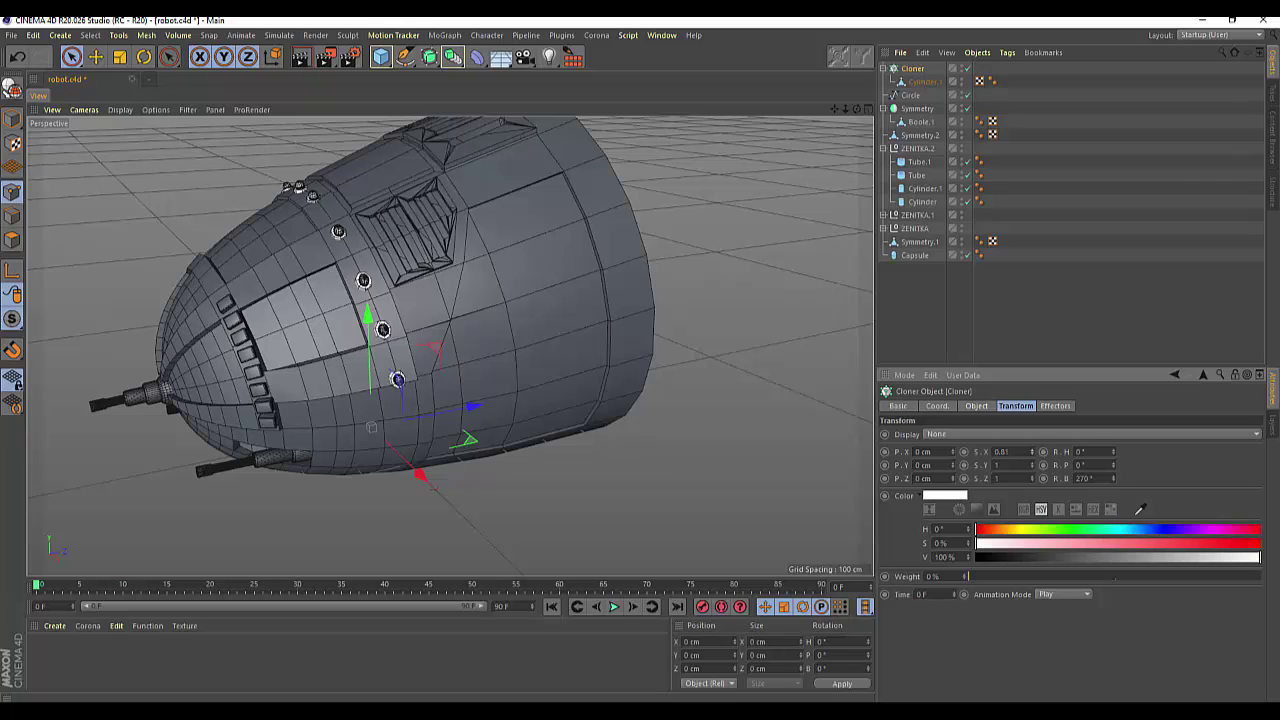
drag(1035, 472, 1035, 484)
drag(1035, 481, 1035, 495)
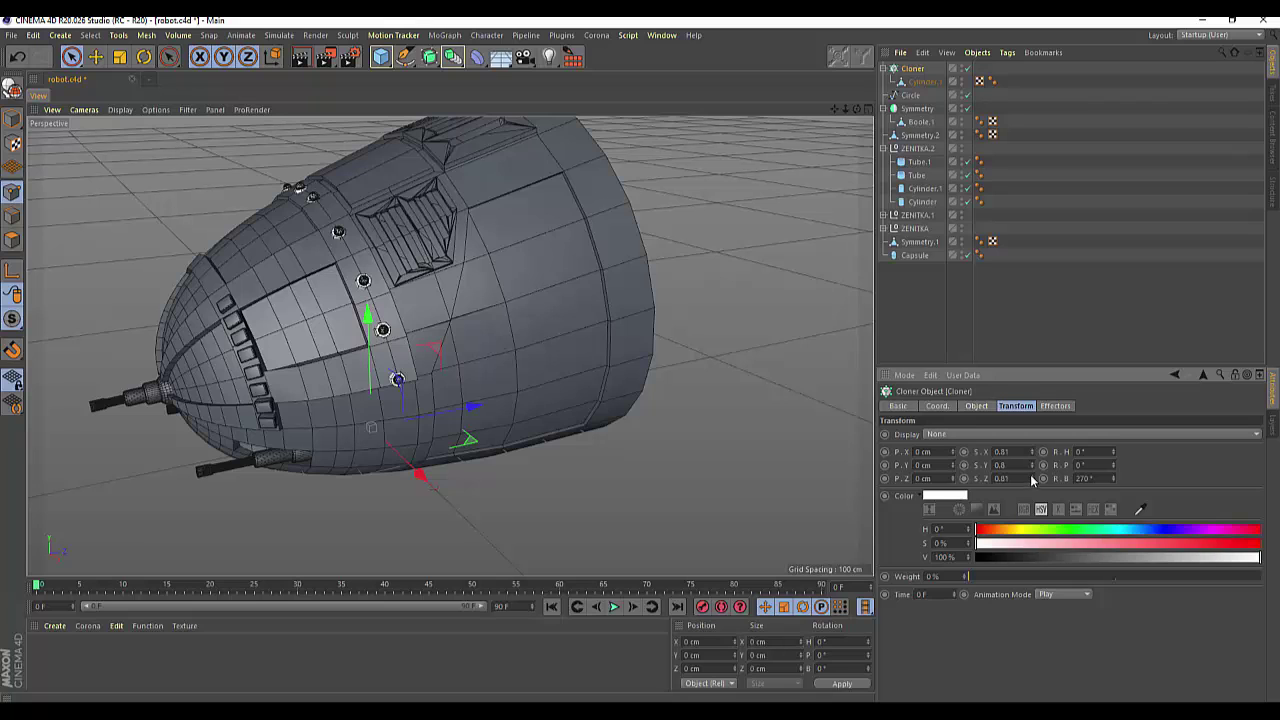
alt+drag(560, 340, 450, 346)
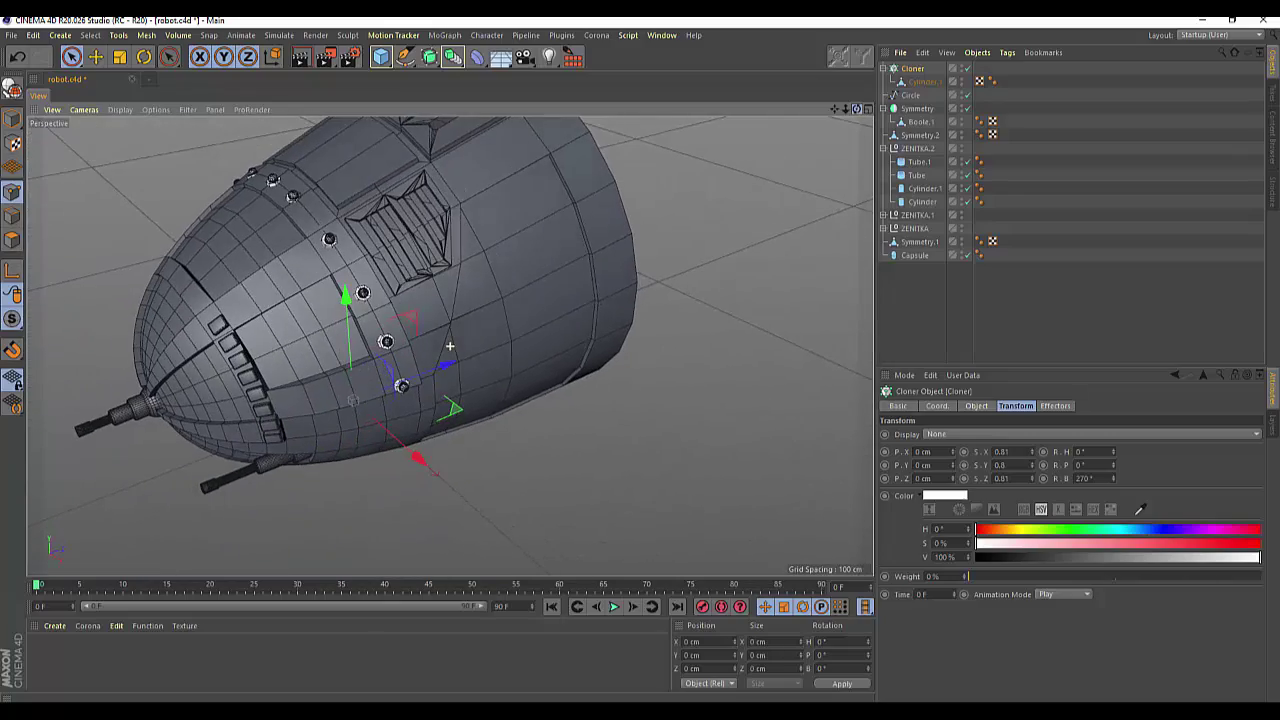
click(1005, 451)
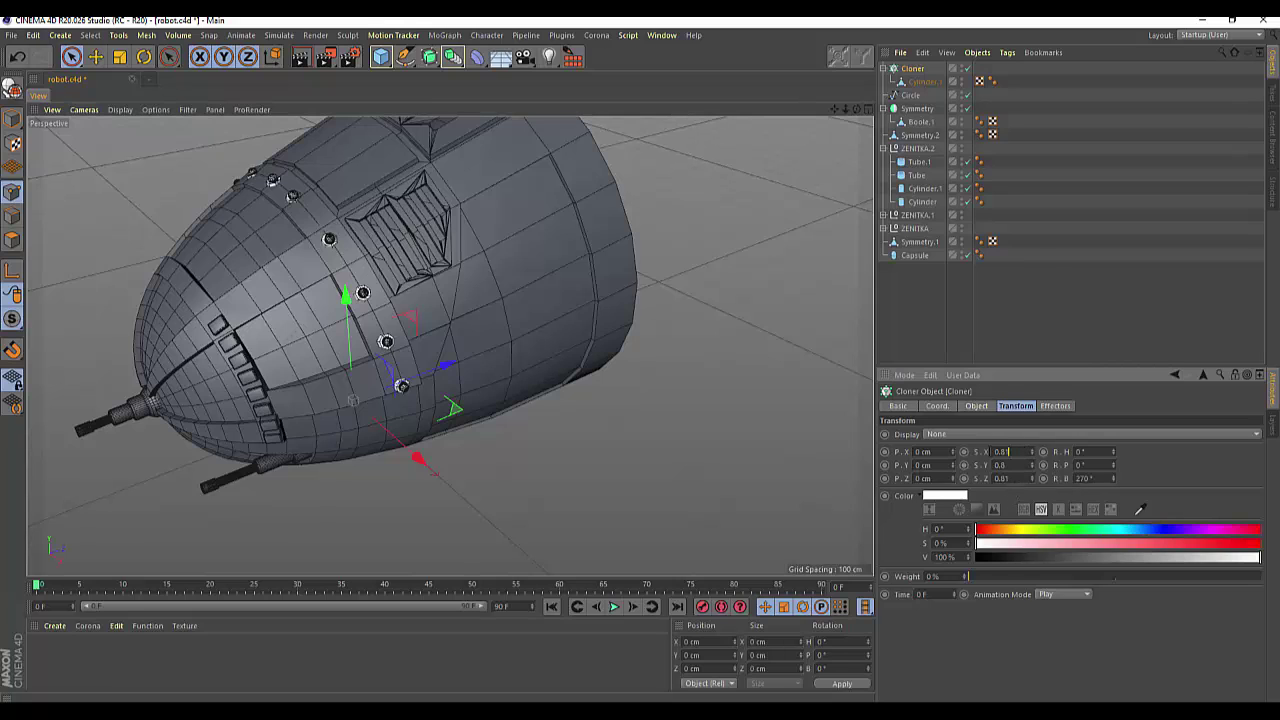
text(1)
key(Tab)
text(1)
key(Return)
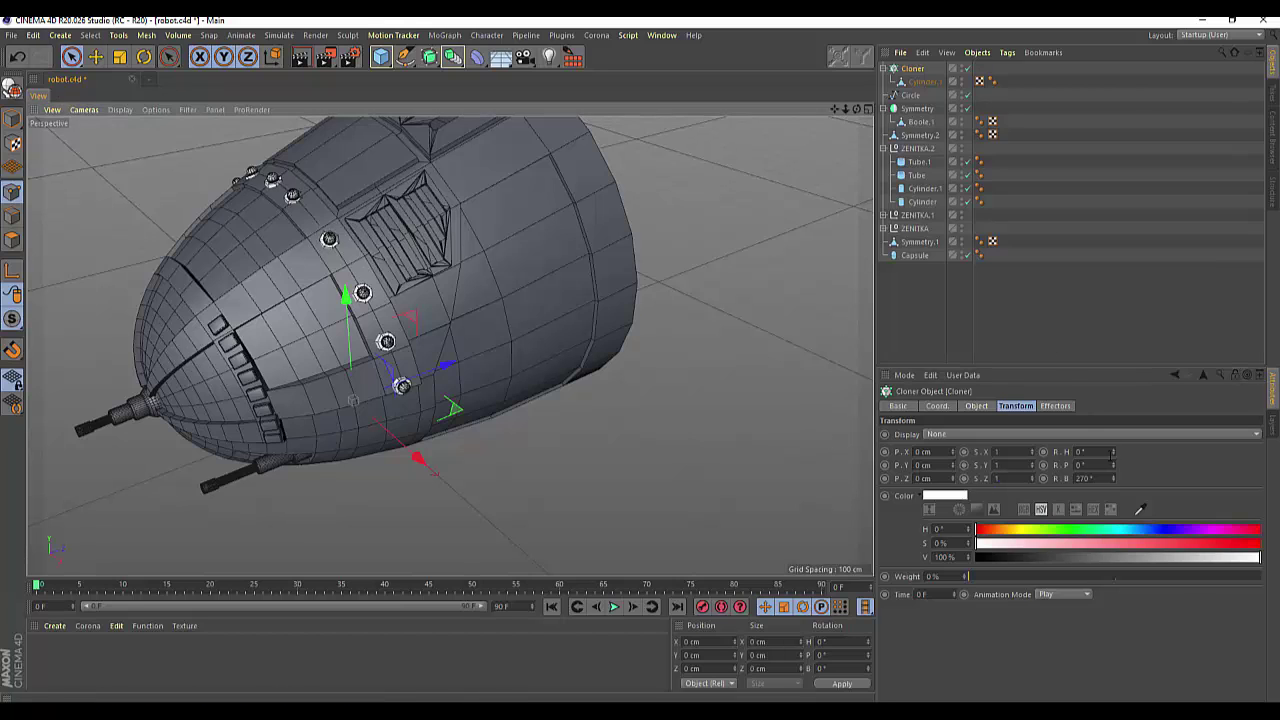
Step: Fine-tune the clone rotation to pitch −5° and bank 258°
drag(1113, 466, 1113, 470)
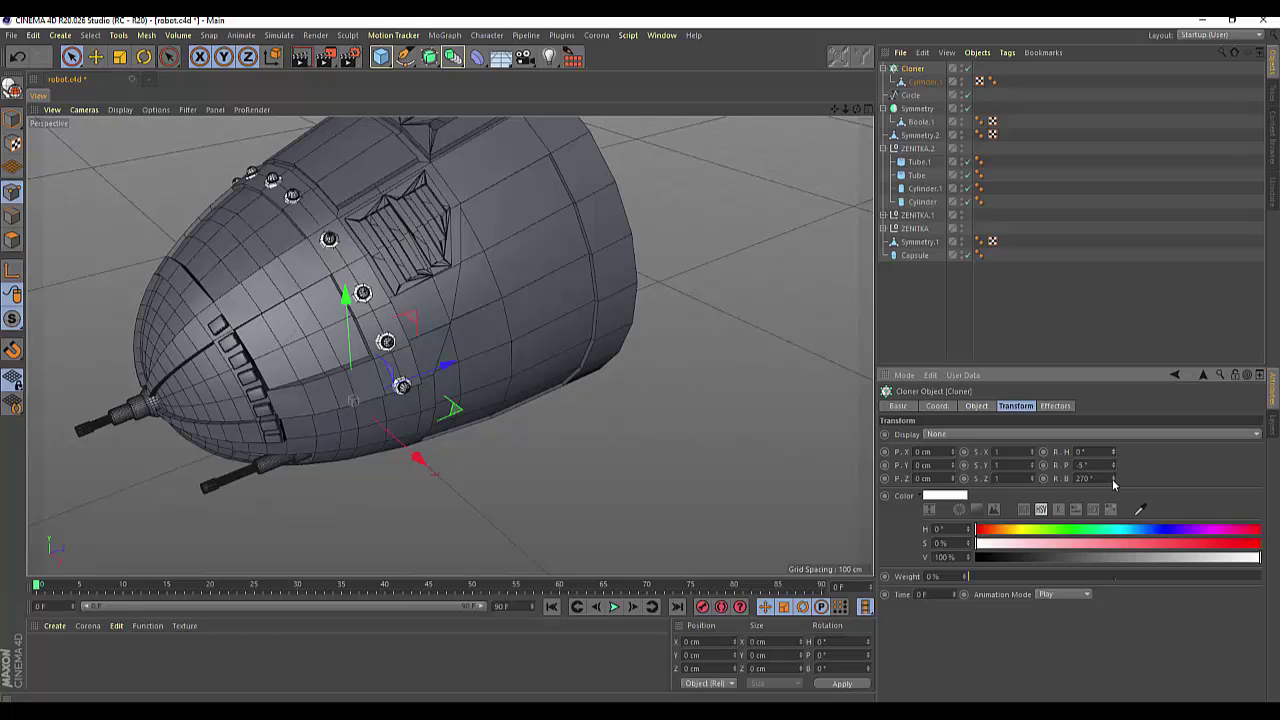
drag(1113, 484, 1113, 504)
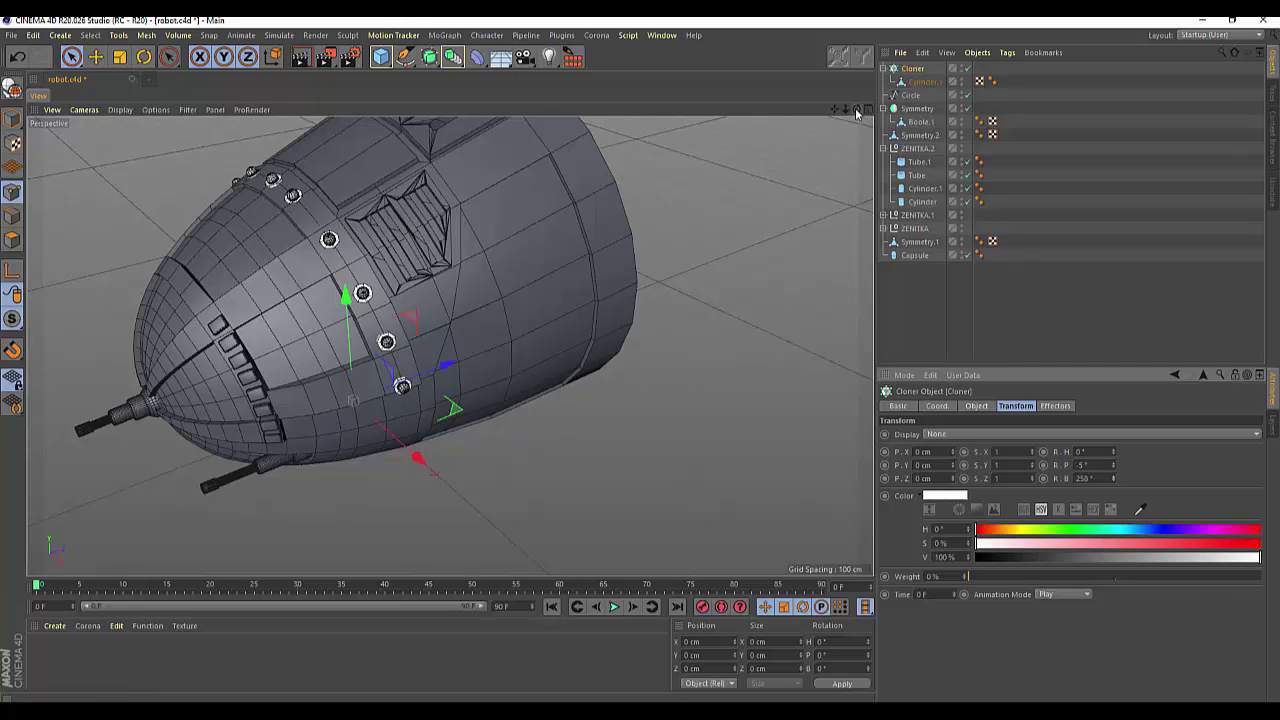
mouse_move(857, 108)
mouse_down()
mouse_move(450, 346)
mouse_move(839, 117)
mouse_up()
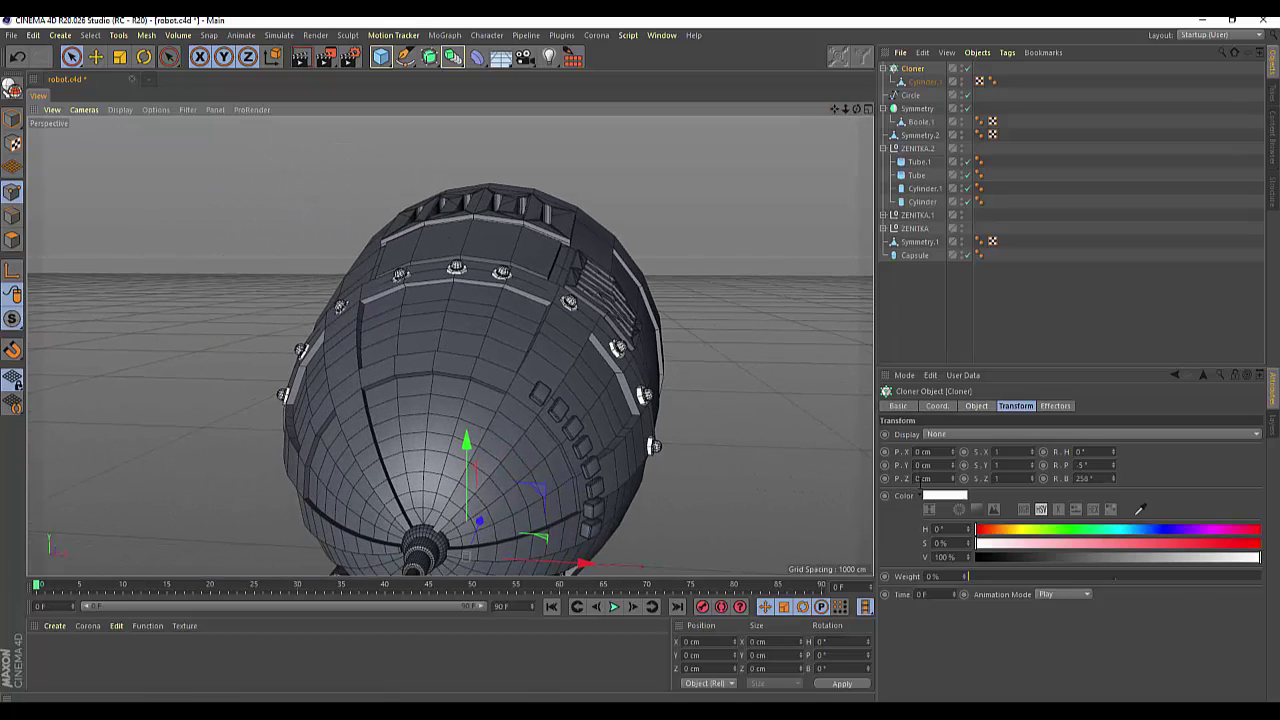
Step: Move the Circle spline up to Y 305.9 cm, then select Cylinder.1
click(910, 95)
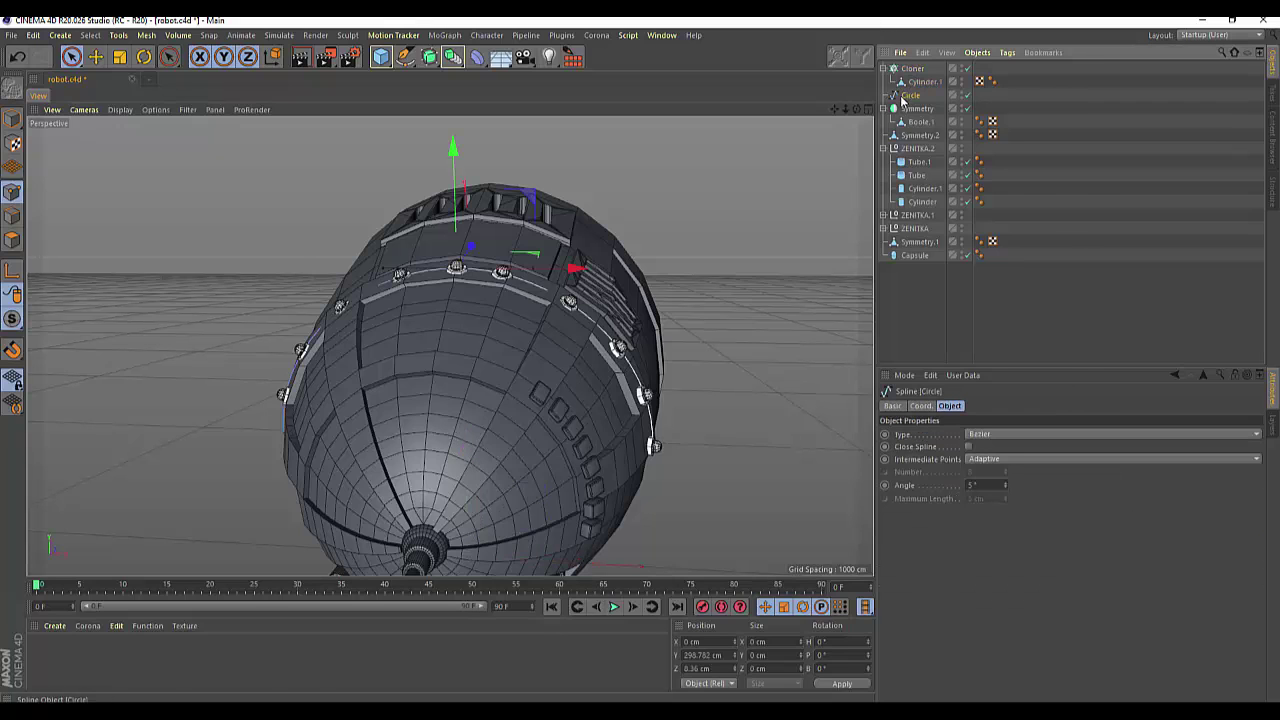
drag(450, 142, 451, 140)
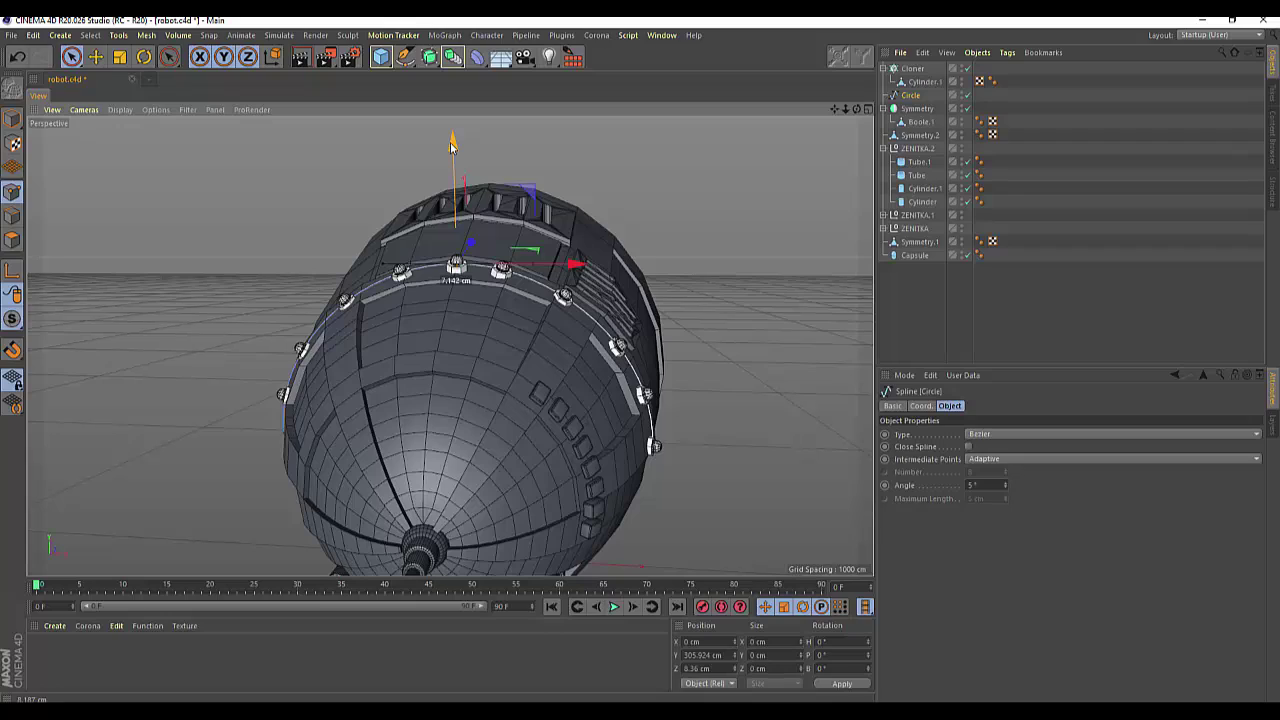
mouse_move(838, 114)
mouse_down()
mouse_move(450, 345)
mouse_move(789, 326)
mouse_move(790, 296)
mouse_up()
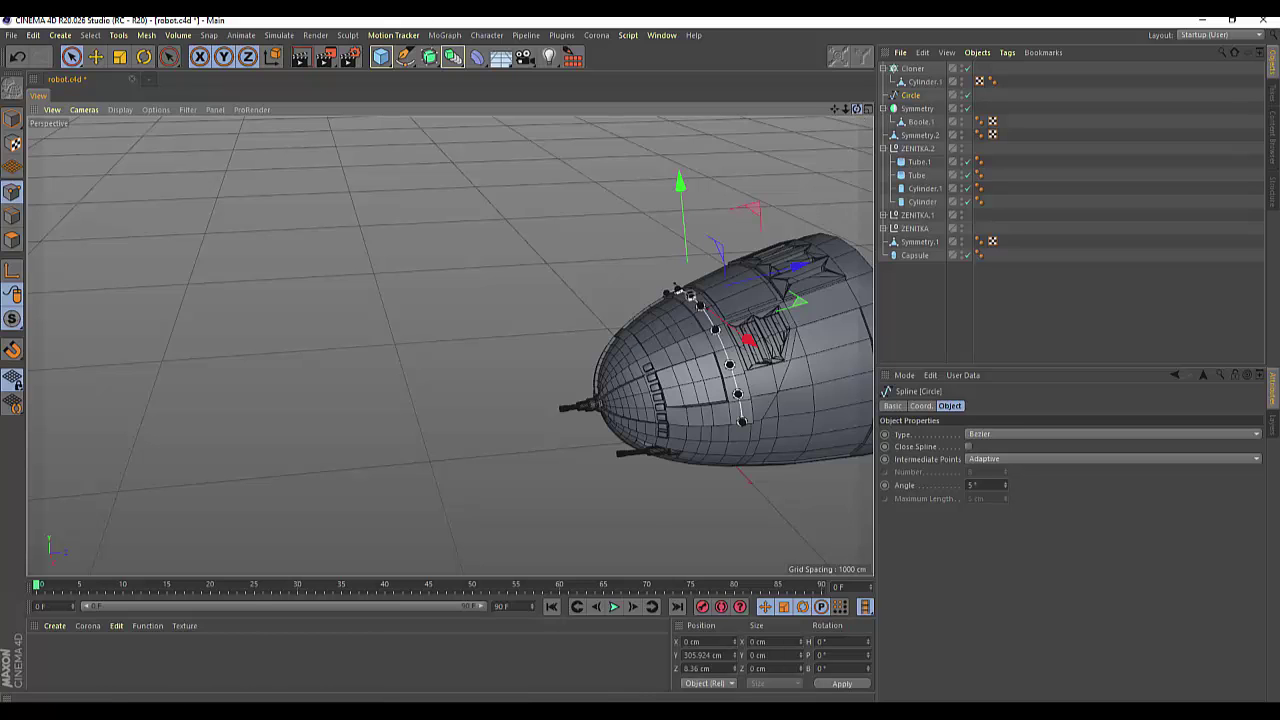
drag(838, 110, 450, 345)
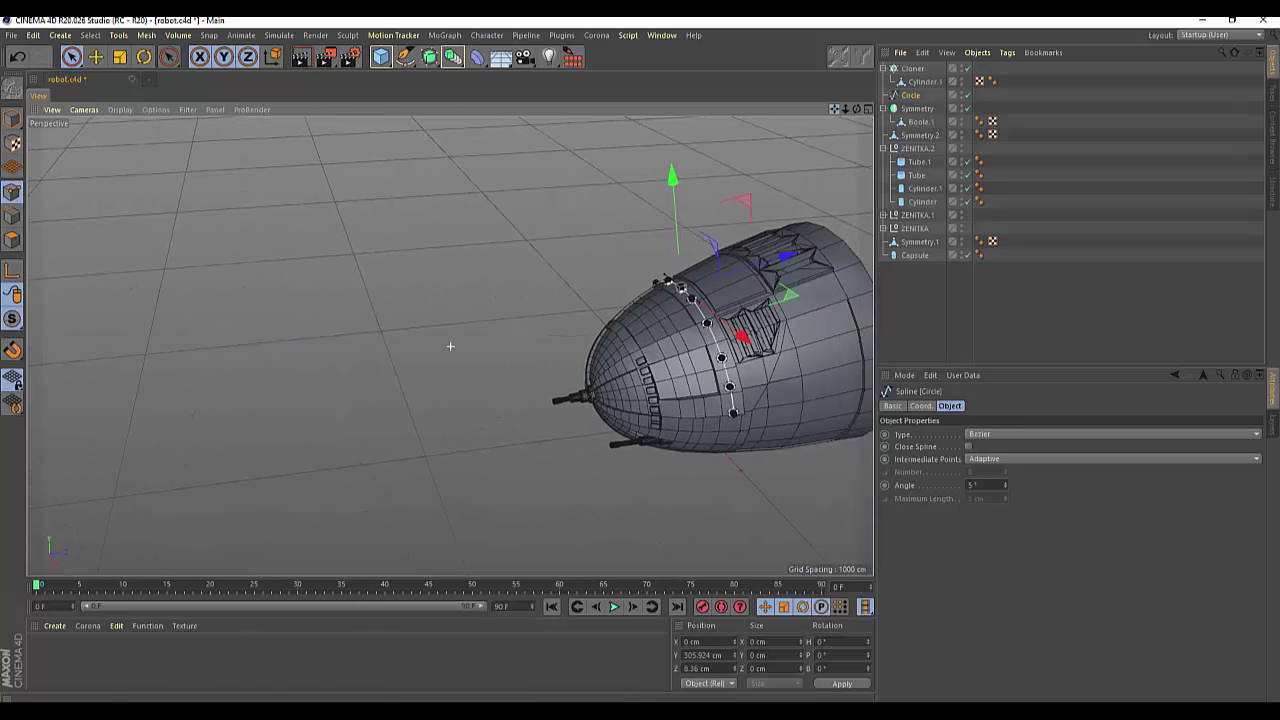
click(924, 81)
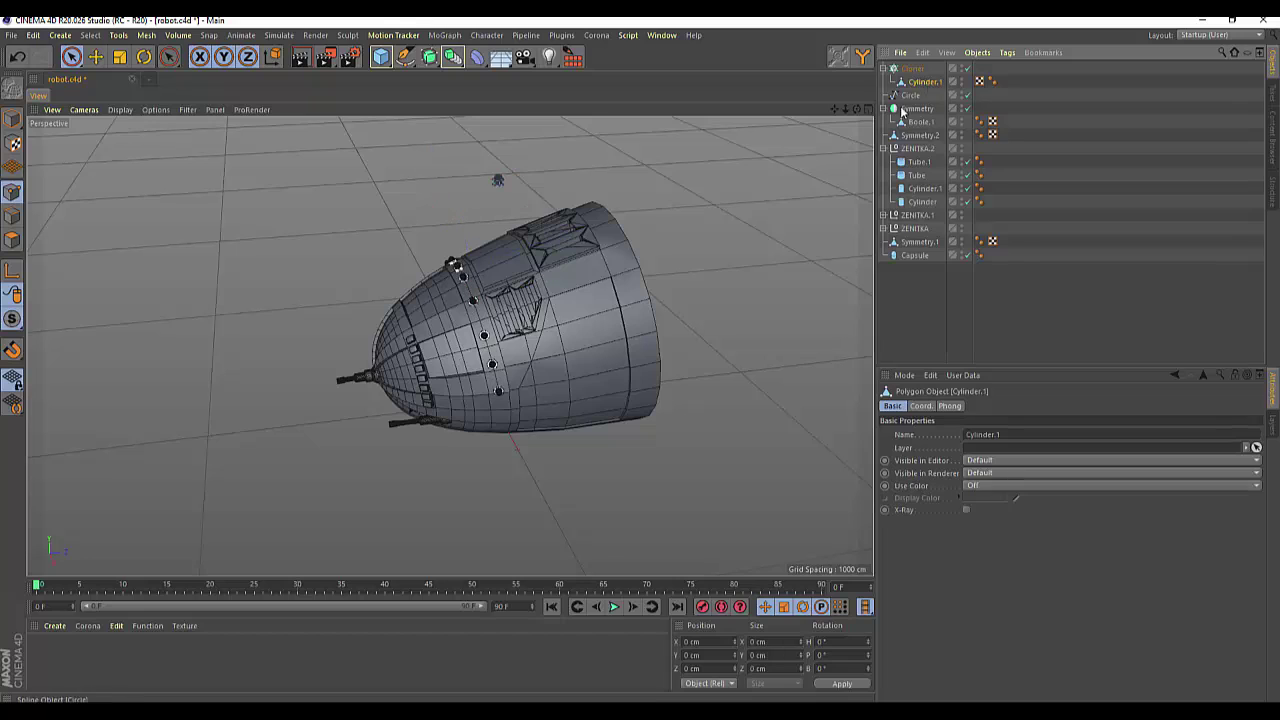
Step: Scale the Cylinder.1 bolt down to about 26.4 × 25.3 × 27.1 cm, then select the Cloner
click(119, 57)
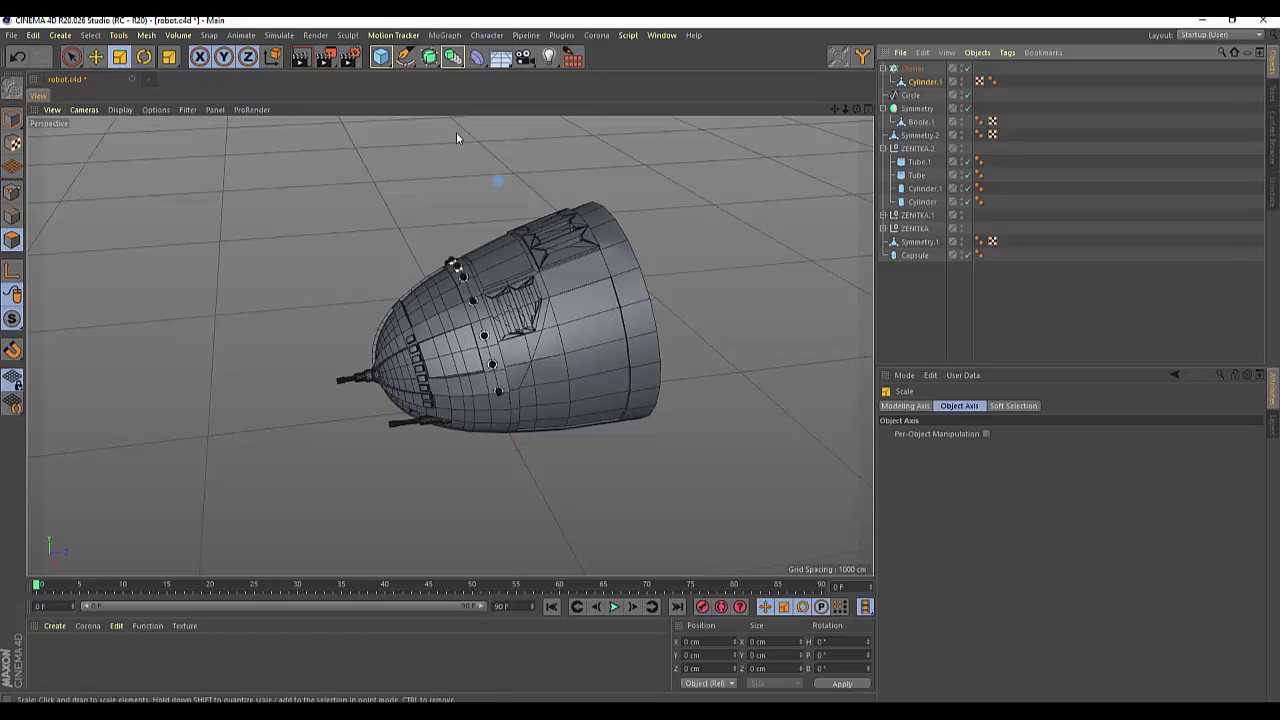
click(924, 81)
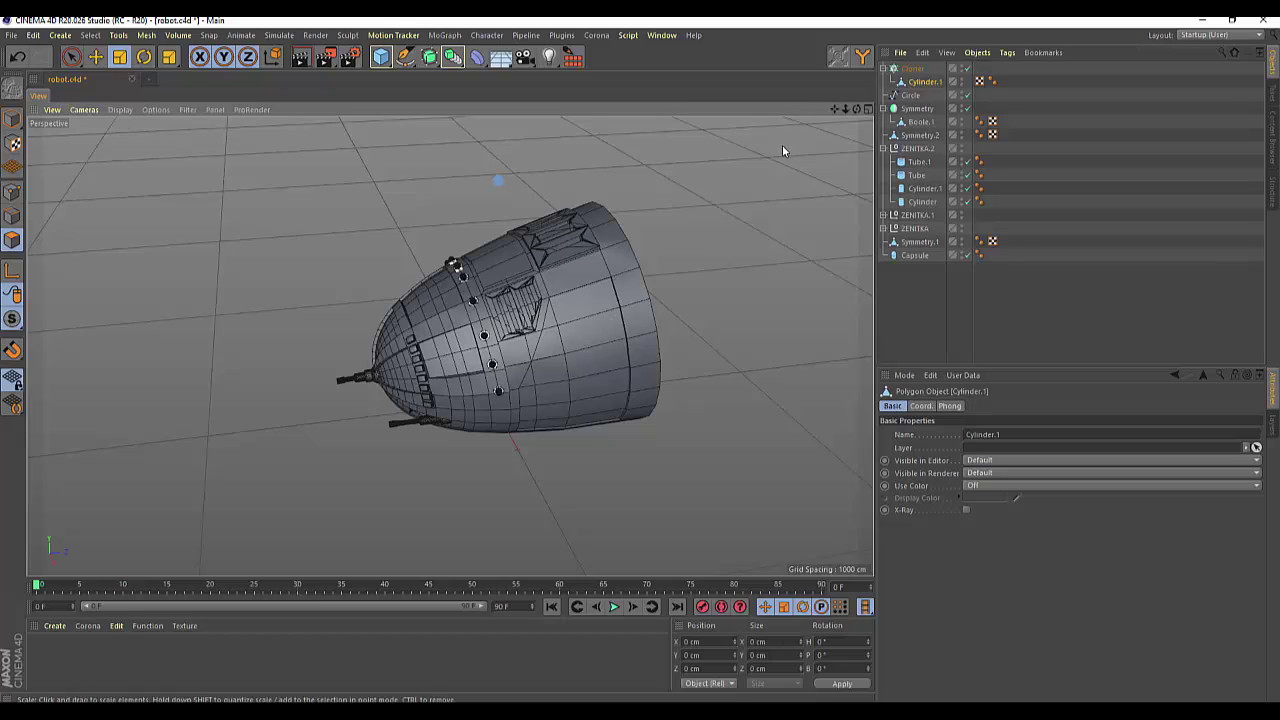
click(12, 118)
mouse_move(725, 158)
mouse_down()
mouse_move(603, 223)
mouse_move(657, 209)
mouse_up()
alt+drag(654, 349, 612, 358)
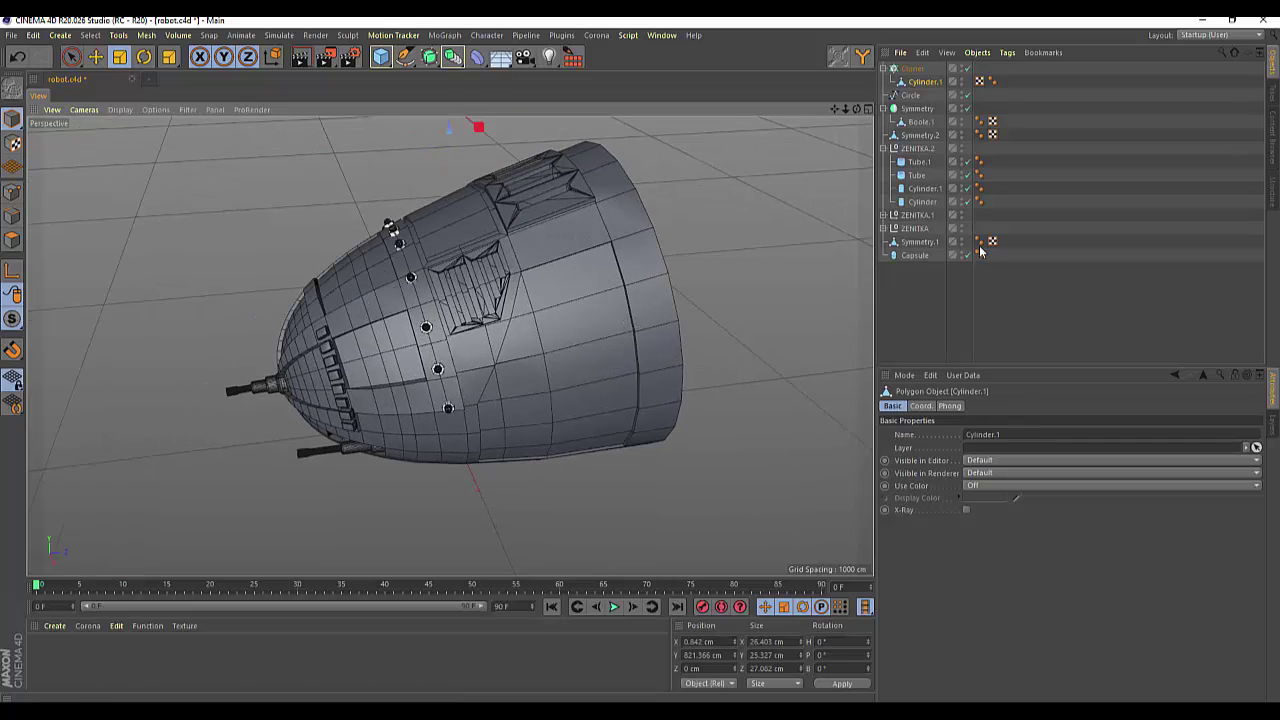
click(913, 69)
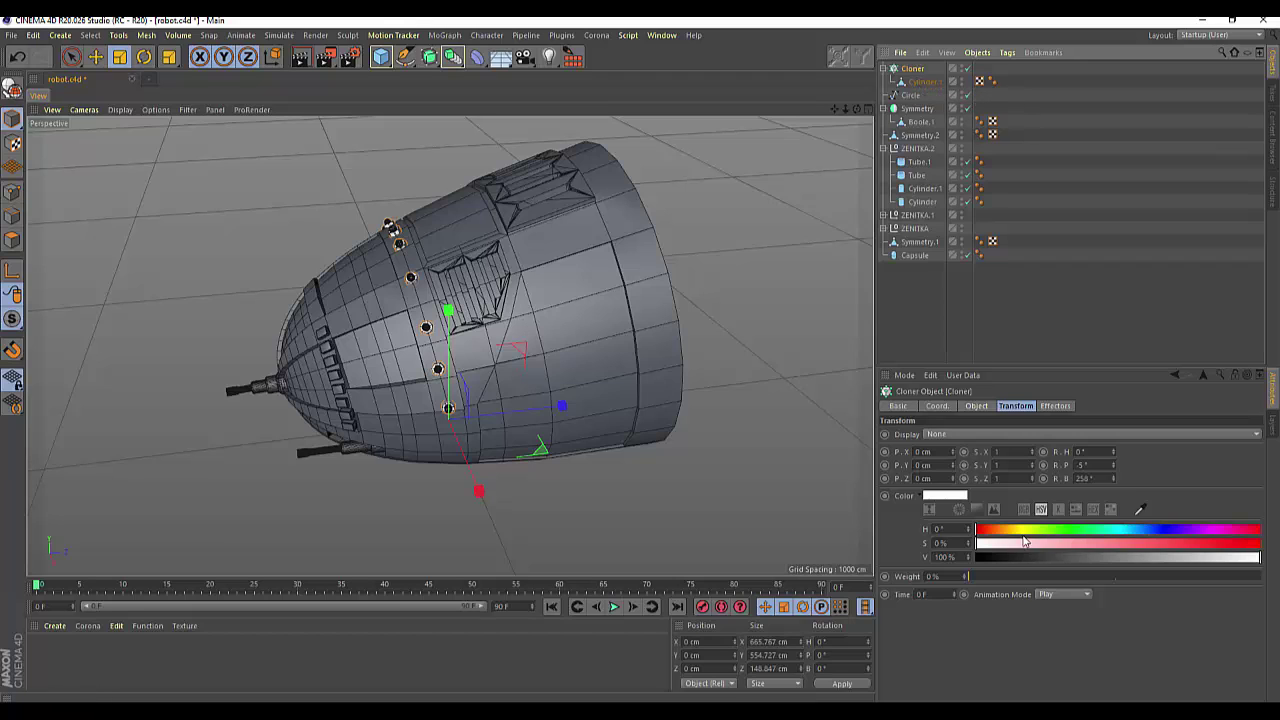
Step: Change the Cloner distribution from Count to Step and lower the step to 62 cm
click(977, 406)
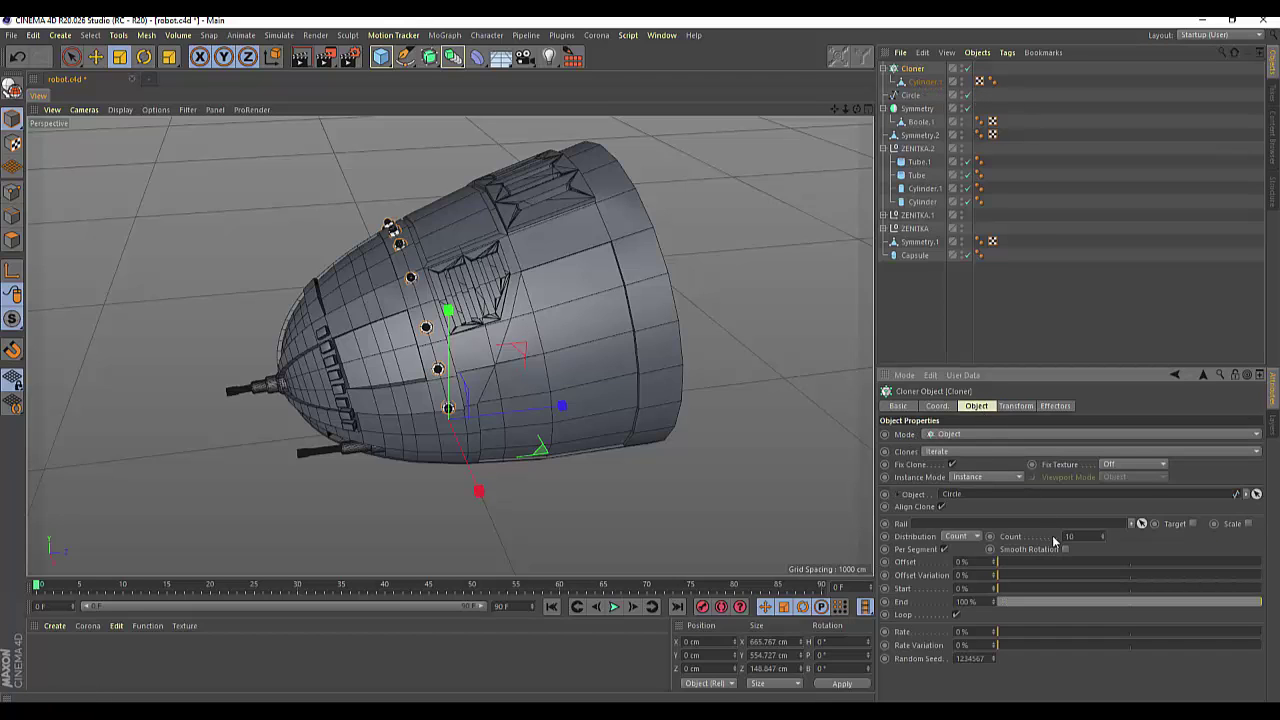
click(969, 479)
click(969, 479)
click(975, 537)
click(964, 565)
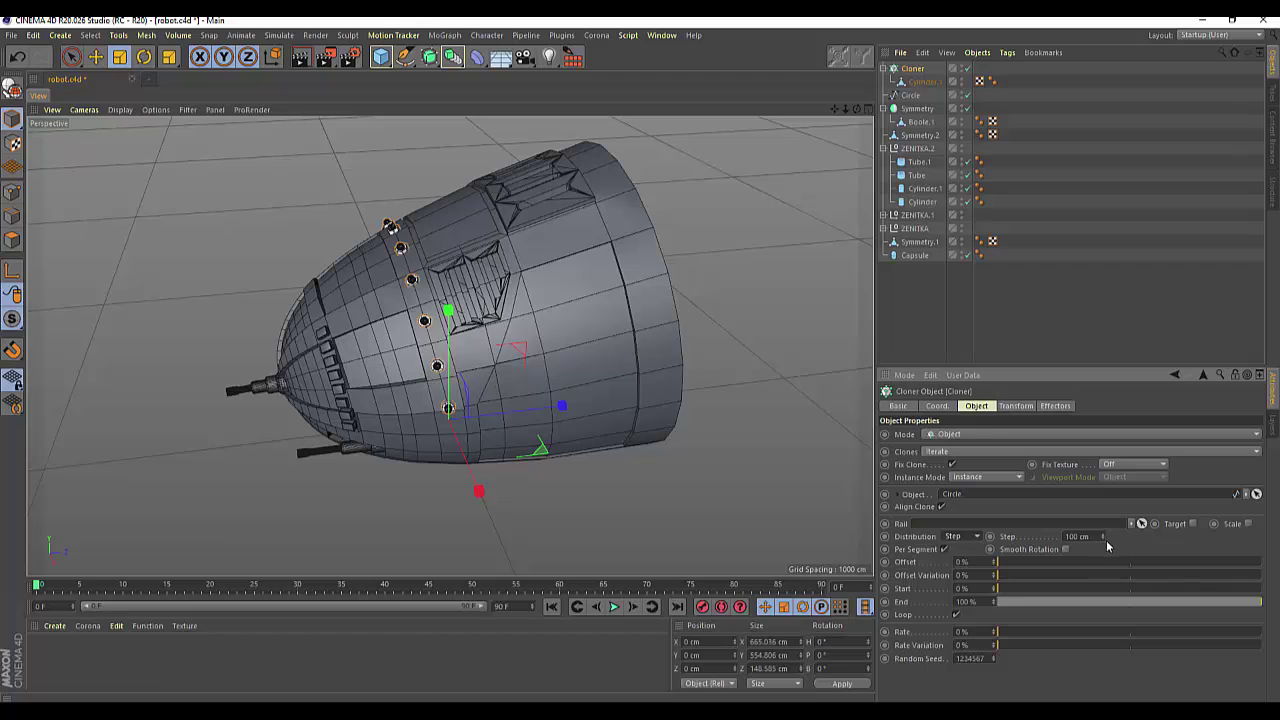
drag(1103, 541, 1103, 566)
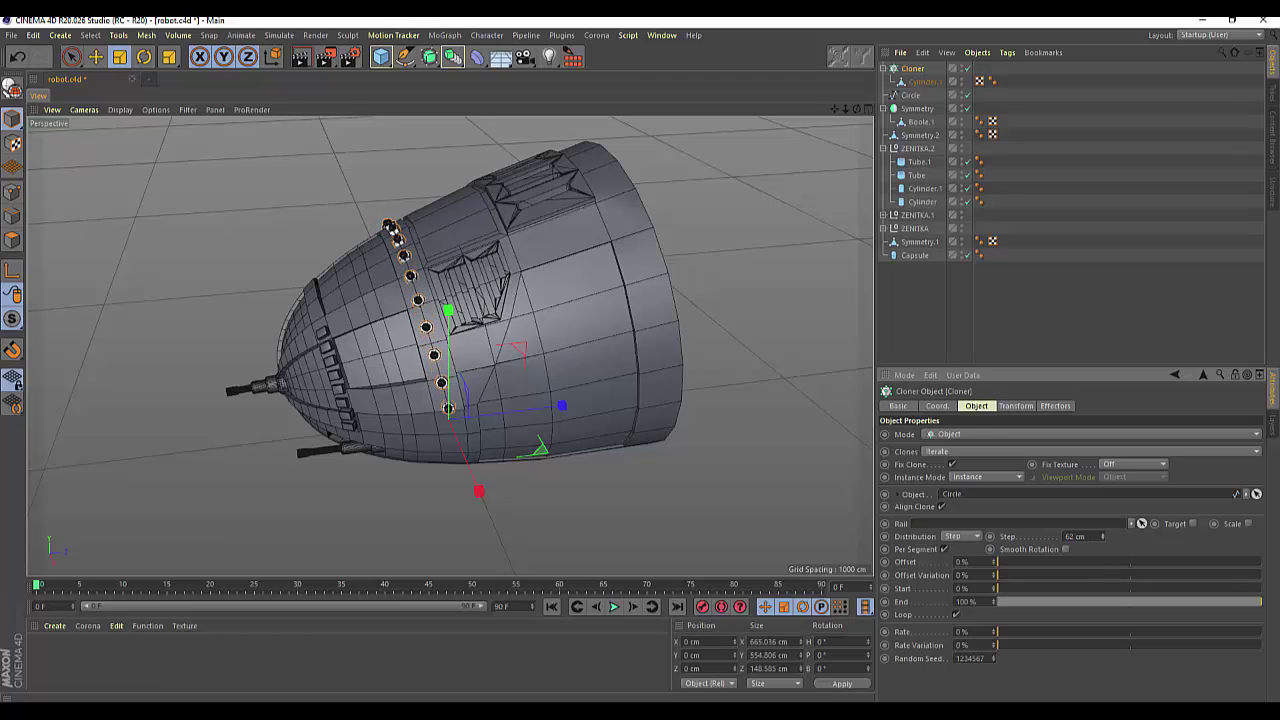
alt+drag(600, 330, 450, 346)
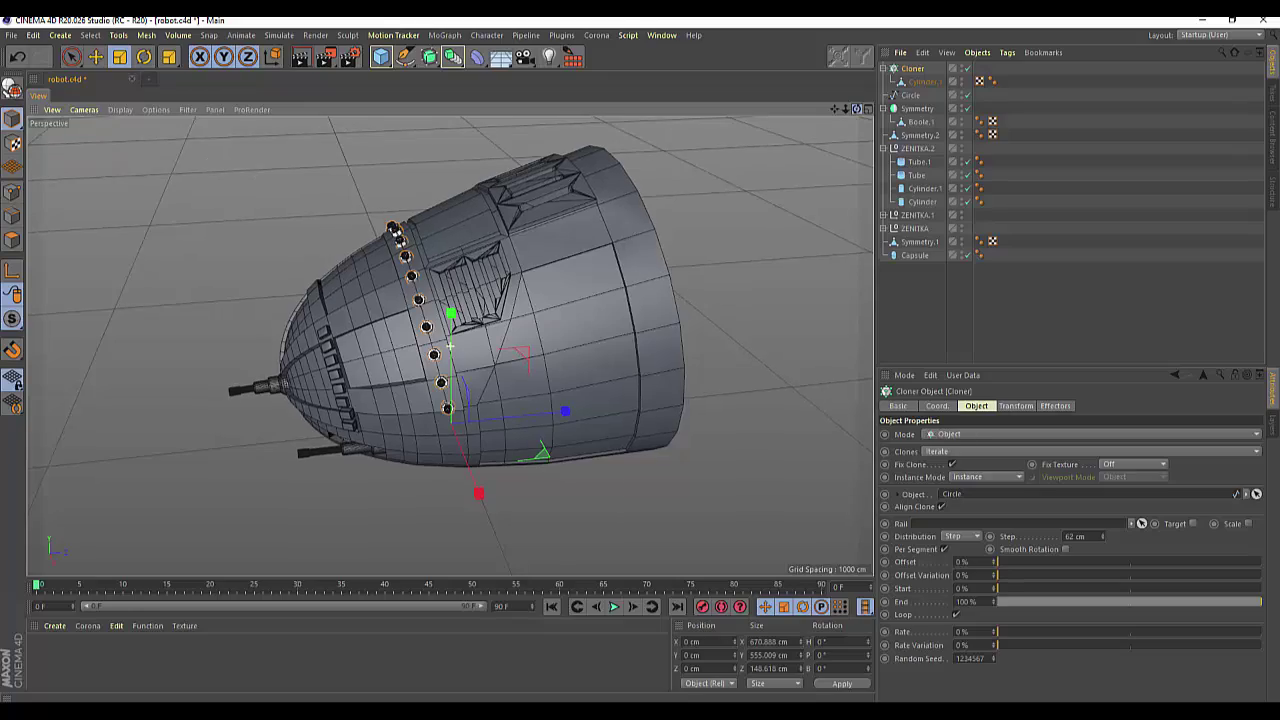
alt+drag(450, 346, 829, 124)
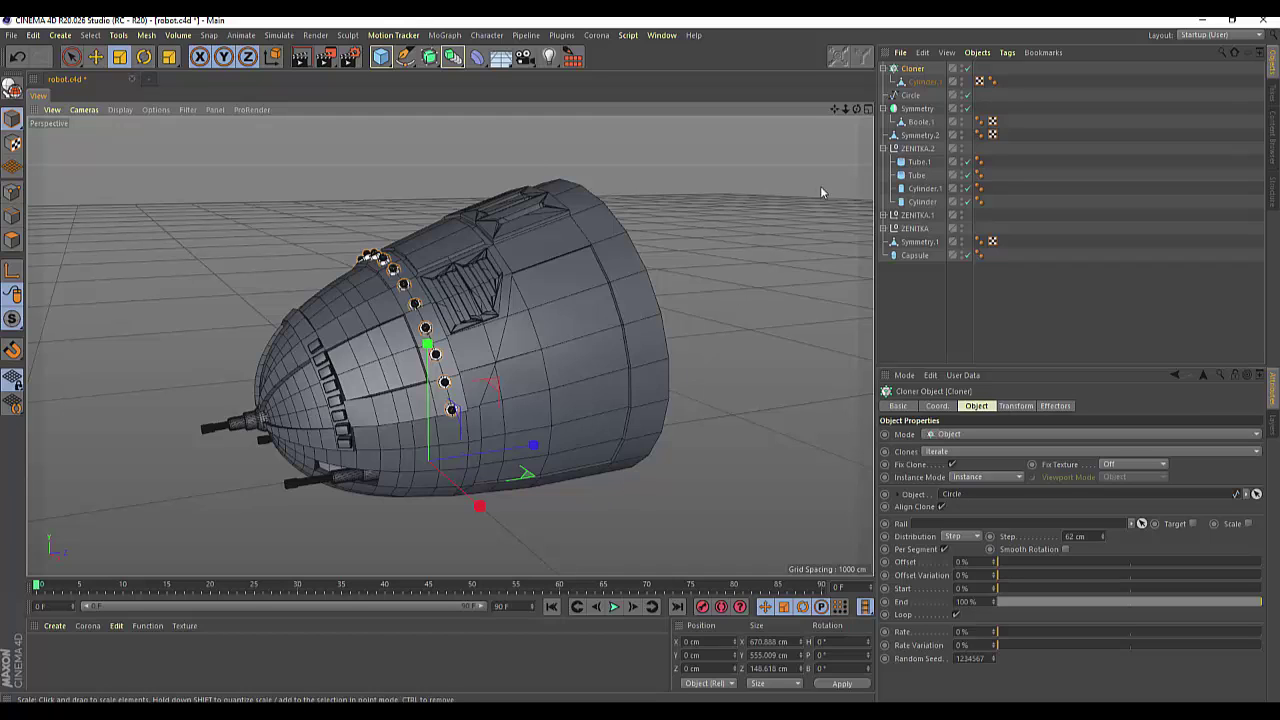
Step: Rotate the Circle spline to bank −2.556° (pitch 12.317°) so the bolt arc leans
click(910, 95)
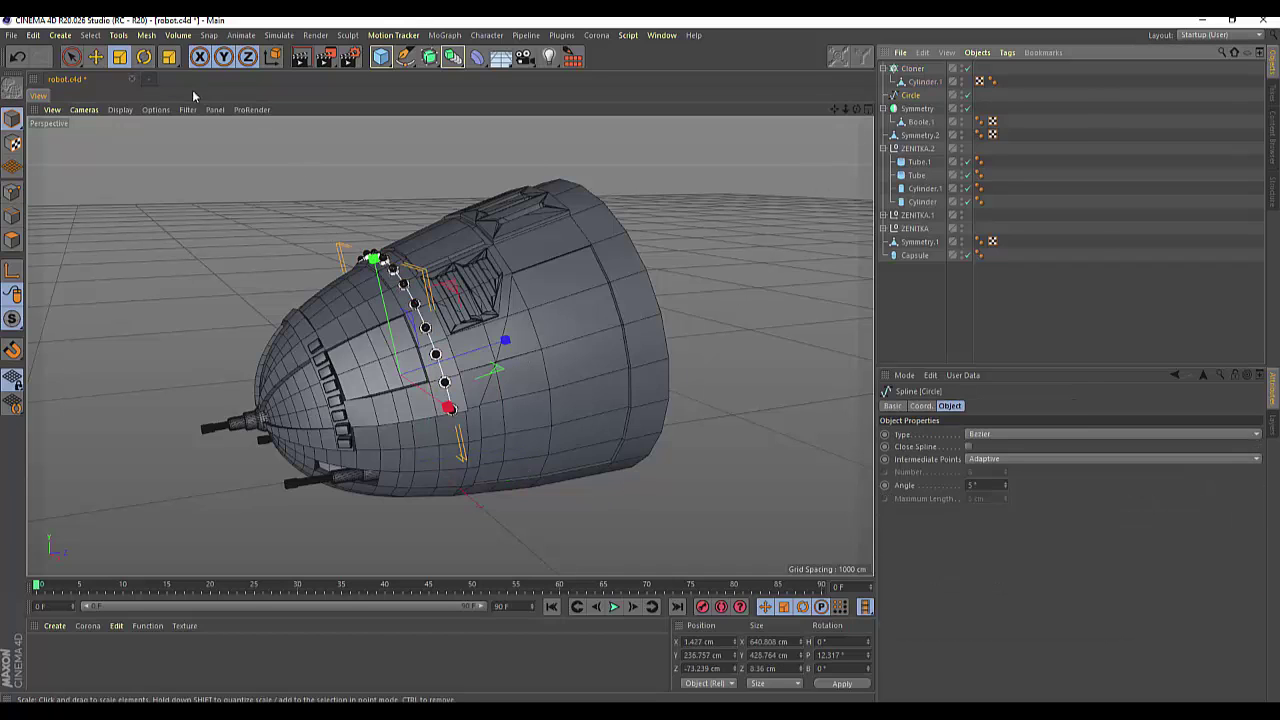
click(144, 57)
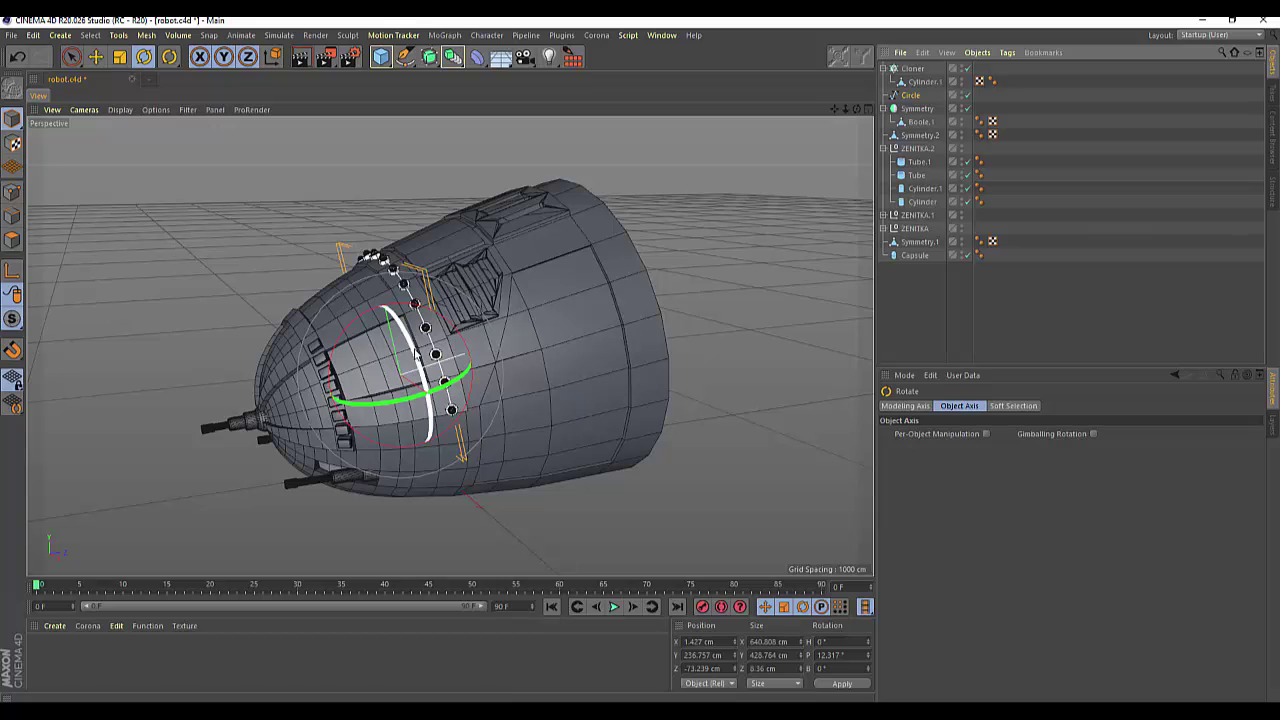
drag(416, 352, 414, 352)
mouse_move(856, 108)
mouse_down()
mouse_move(790, 120)
mouse_move(697, 322)
mouse_up()
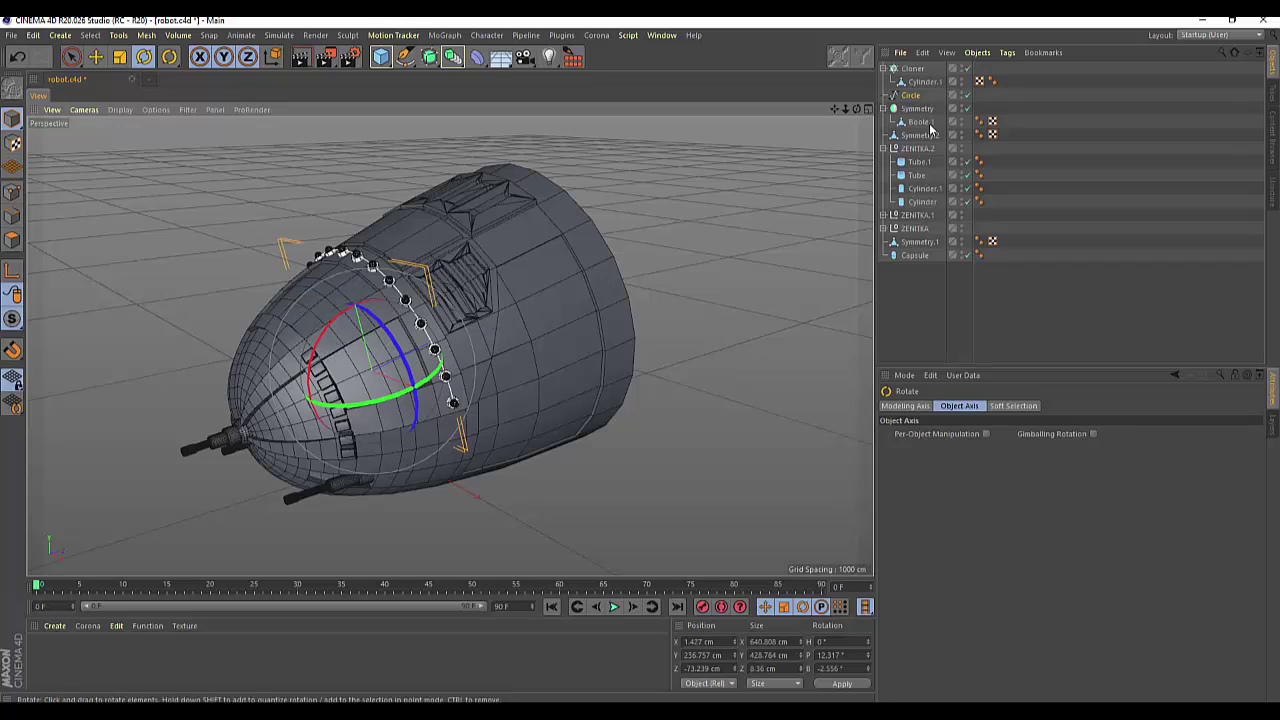
drag(857, 109, 451, 344)
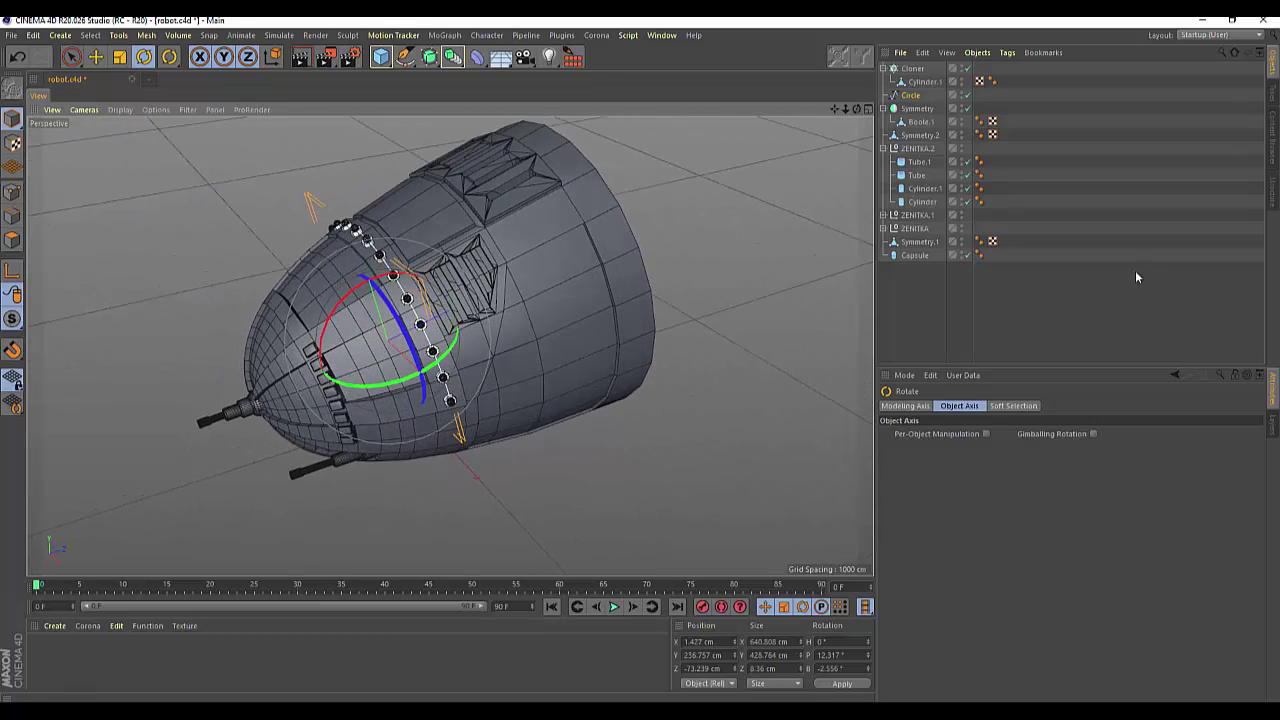
Step: Adjust the Cloner step back and forth, settling on 85 cm between bolts
click(912, 68)
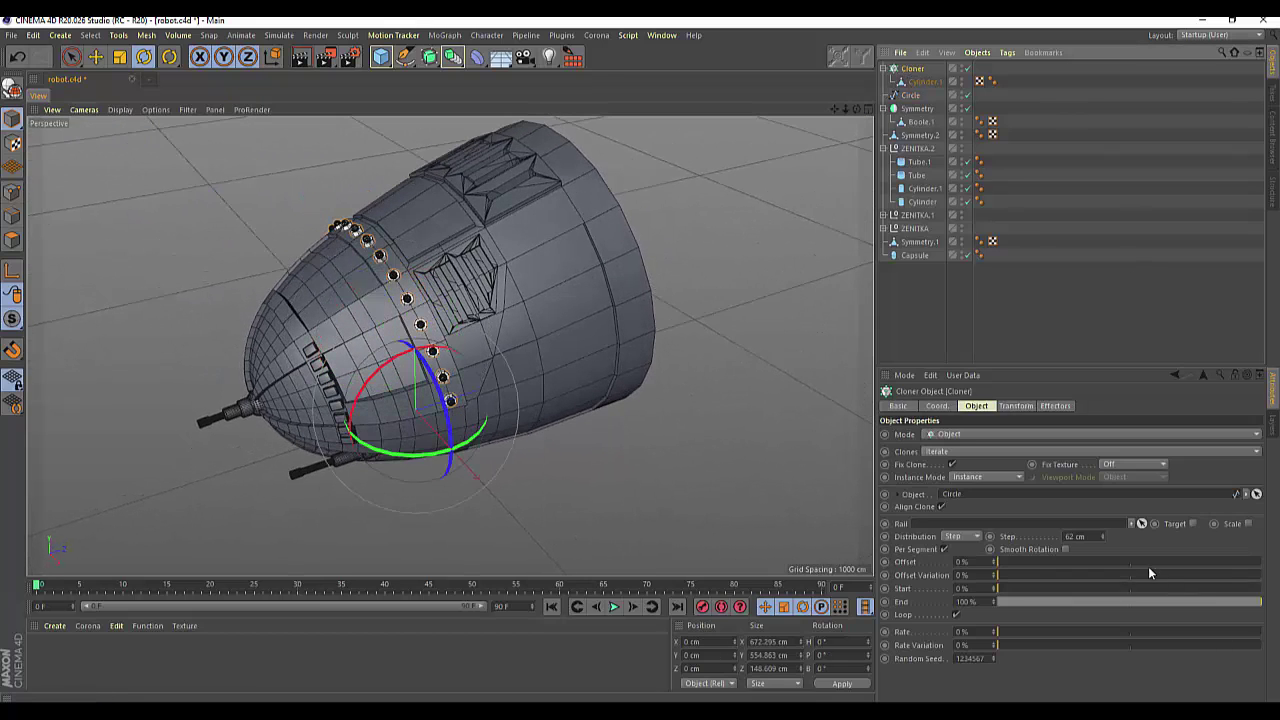
mouse_move(1102, 537)
mouse_down()
mouse_move(1100, 570)
mouse_move(1102, 510)
mouse_up()
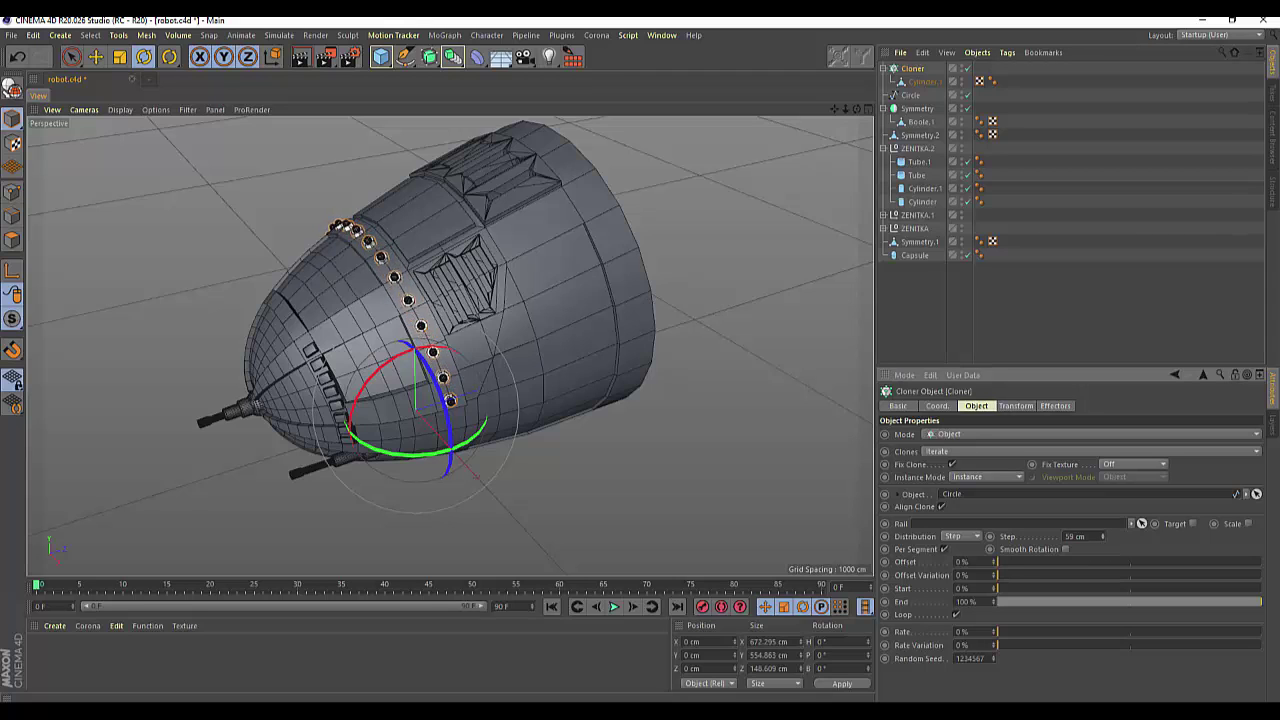
drag(1102, 536, 1102, 526)
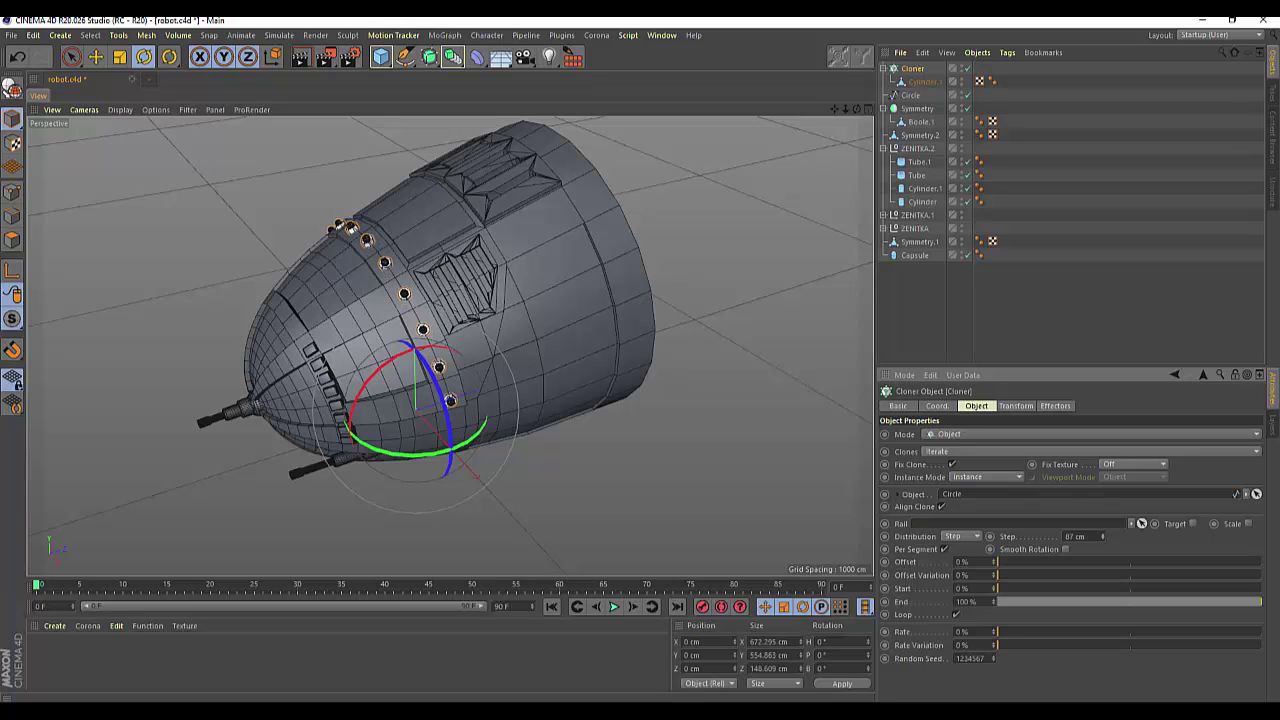
drag(1102, 540, 1102, 532)
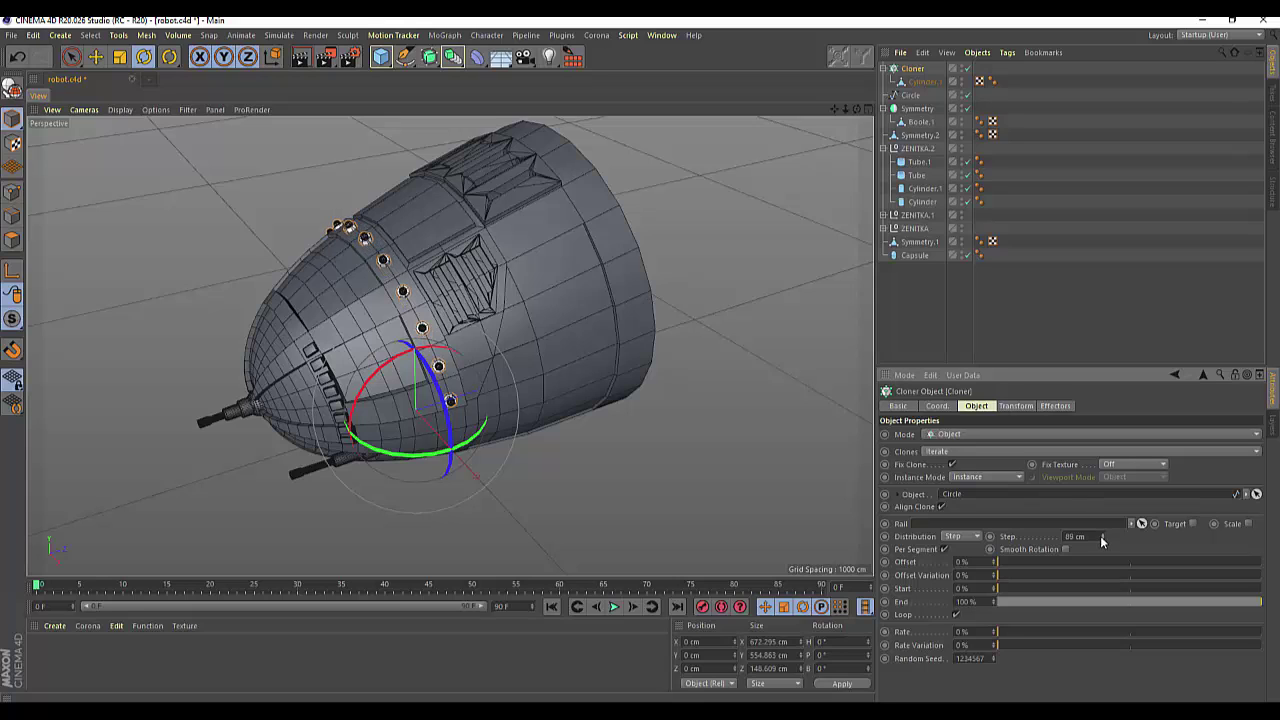
mouse_move(560, 320)
alt+mouse_down()
mouse_move(450, 346)
mouse_move(166, 522)
alt+mouse_up()
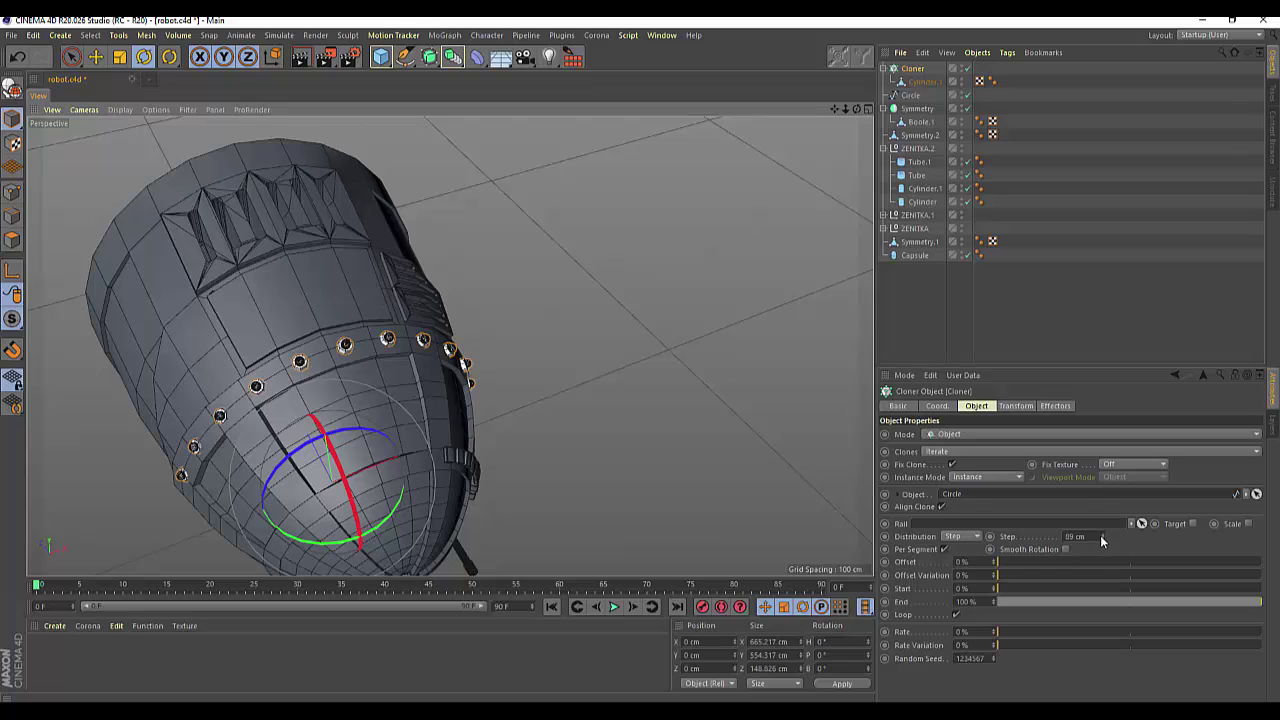
mouse_move(1103, 541)
mouse_down()
mouse_move(1103, 556)
mouse_move(1103, 538)
mouse_up()
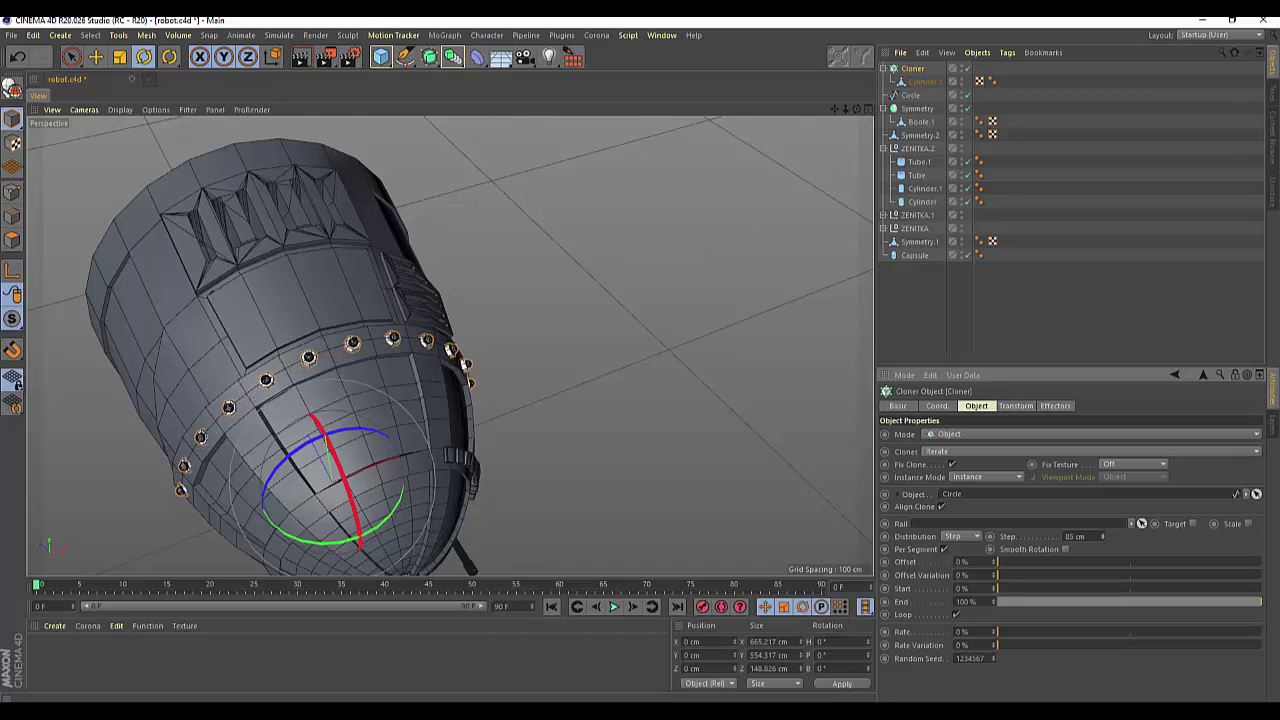
drag(856, 108, 840, 118)
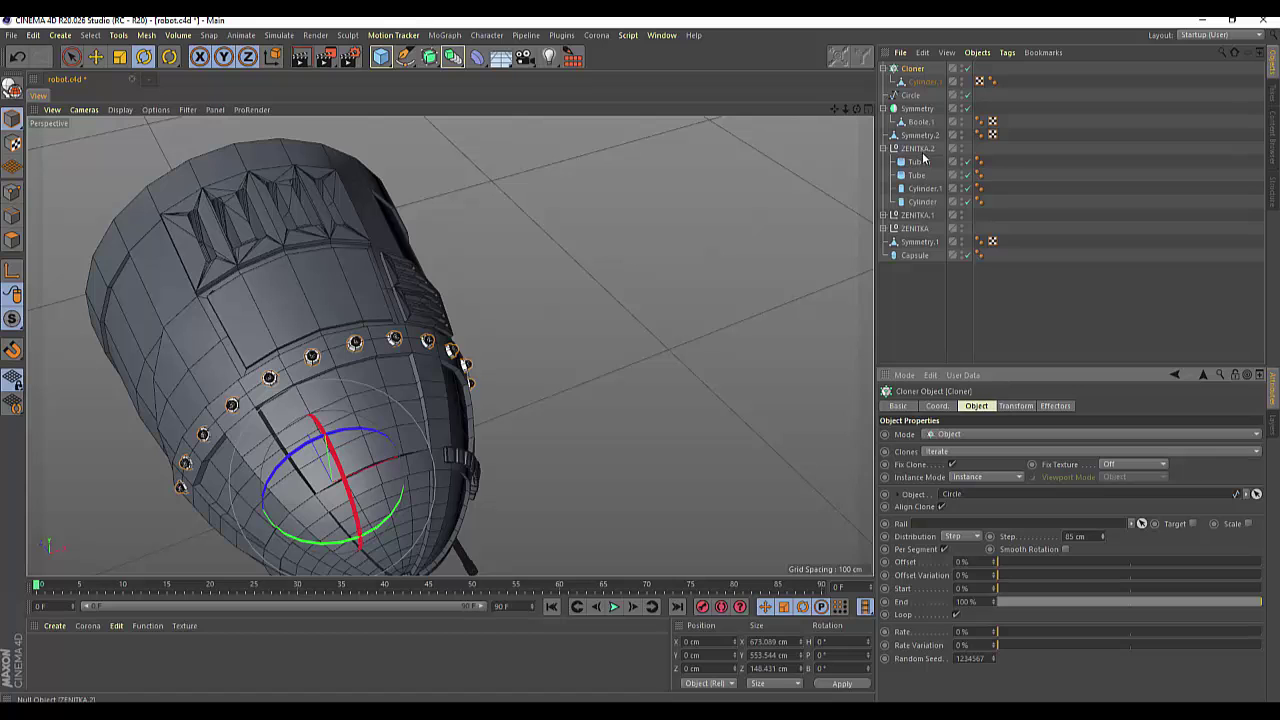
alt+drag(451, 349, 447, 326)
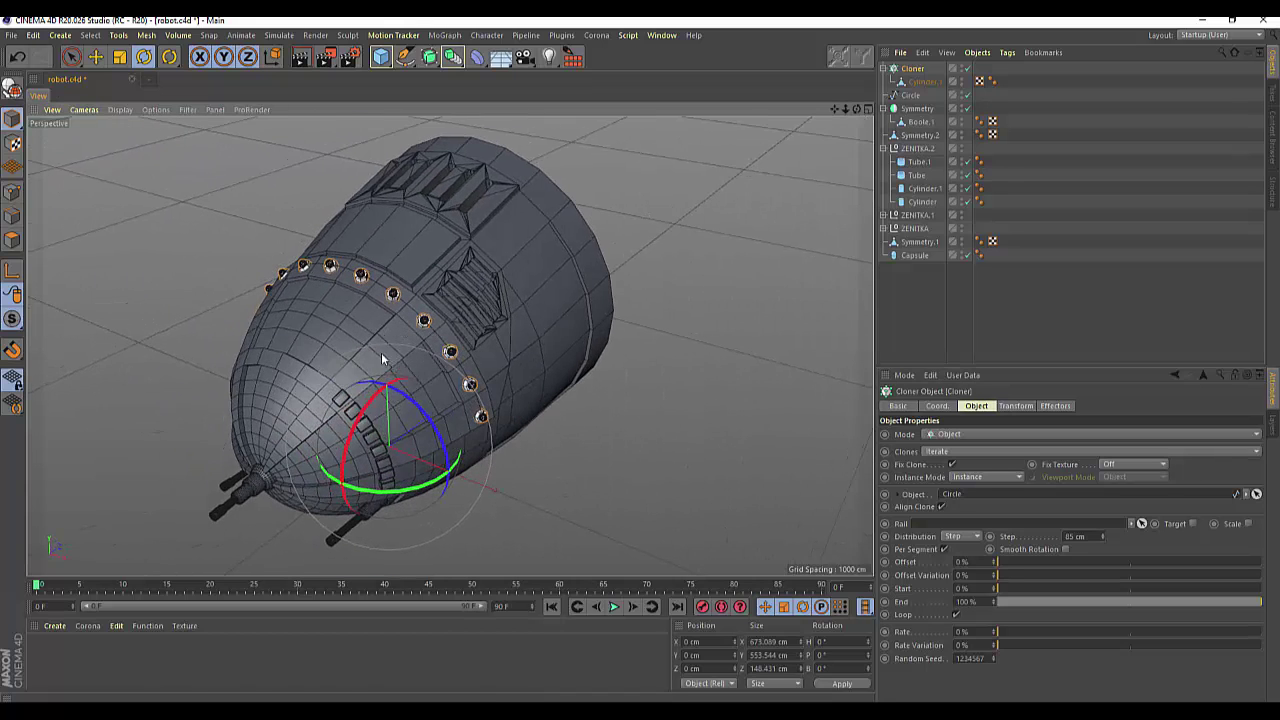
Step: Bank the Circle spline further to −4.332°, then deselect it
click(910, 95)
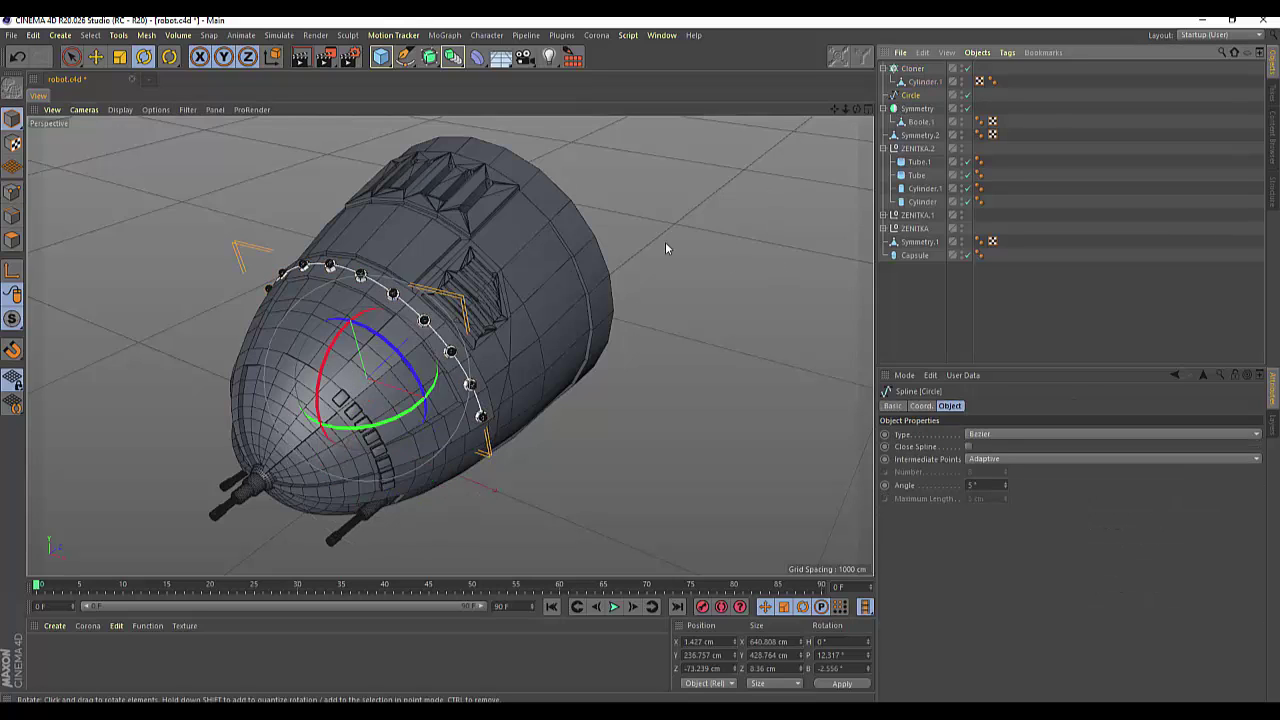
drag(418, 375, 420, 373)
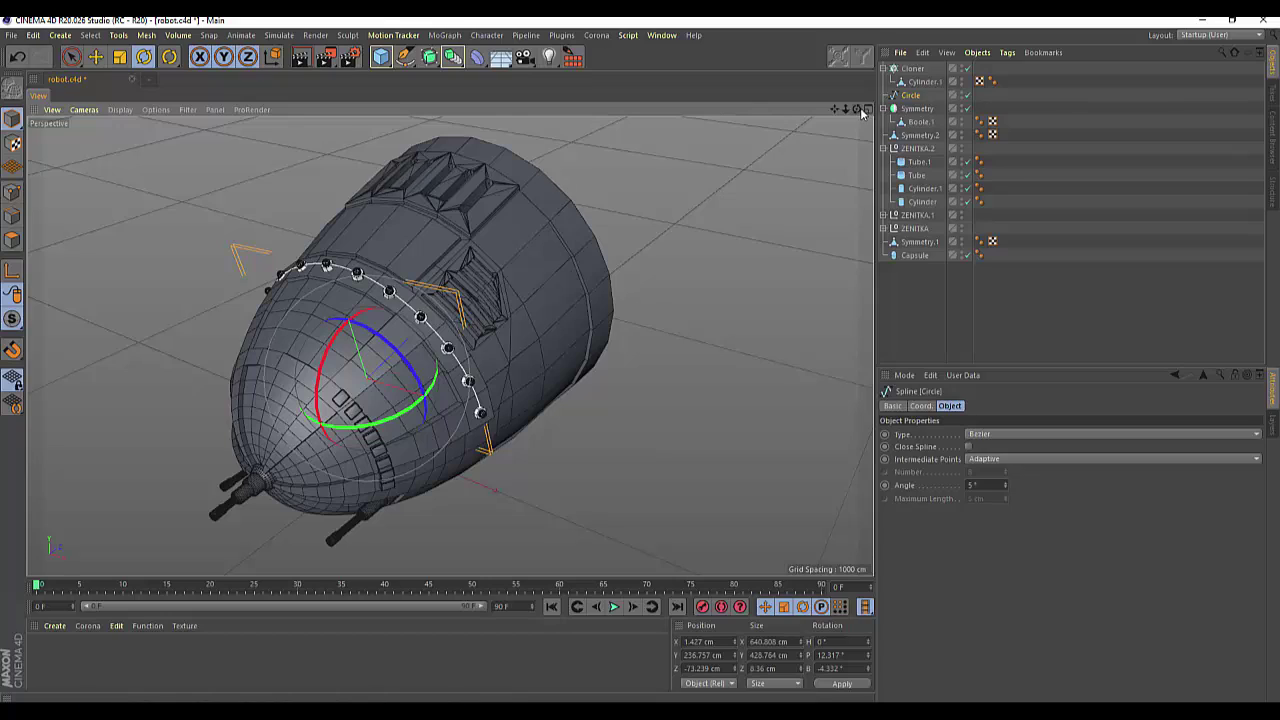
mouse_move(857, 109)
mouse_down()
mouse_move(446, 347)
mouse_move(803, 239)
mouse_up()
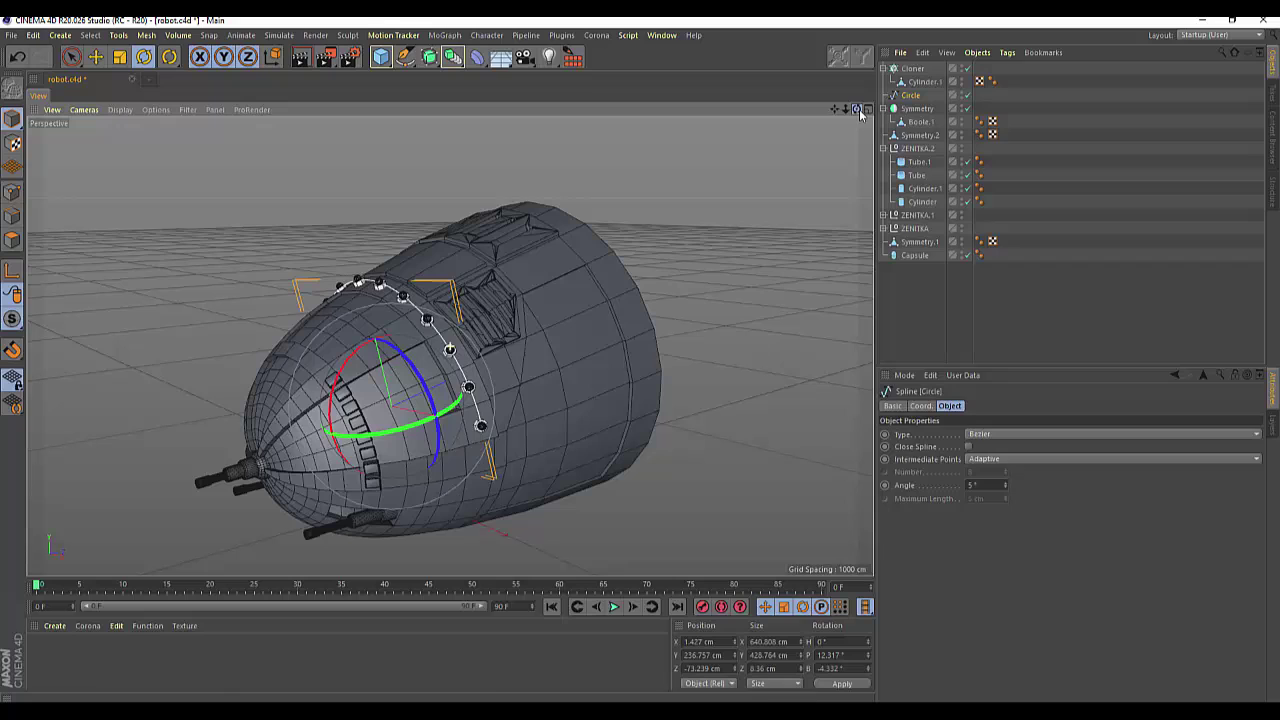
click(803, 240)
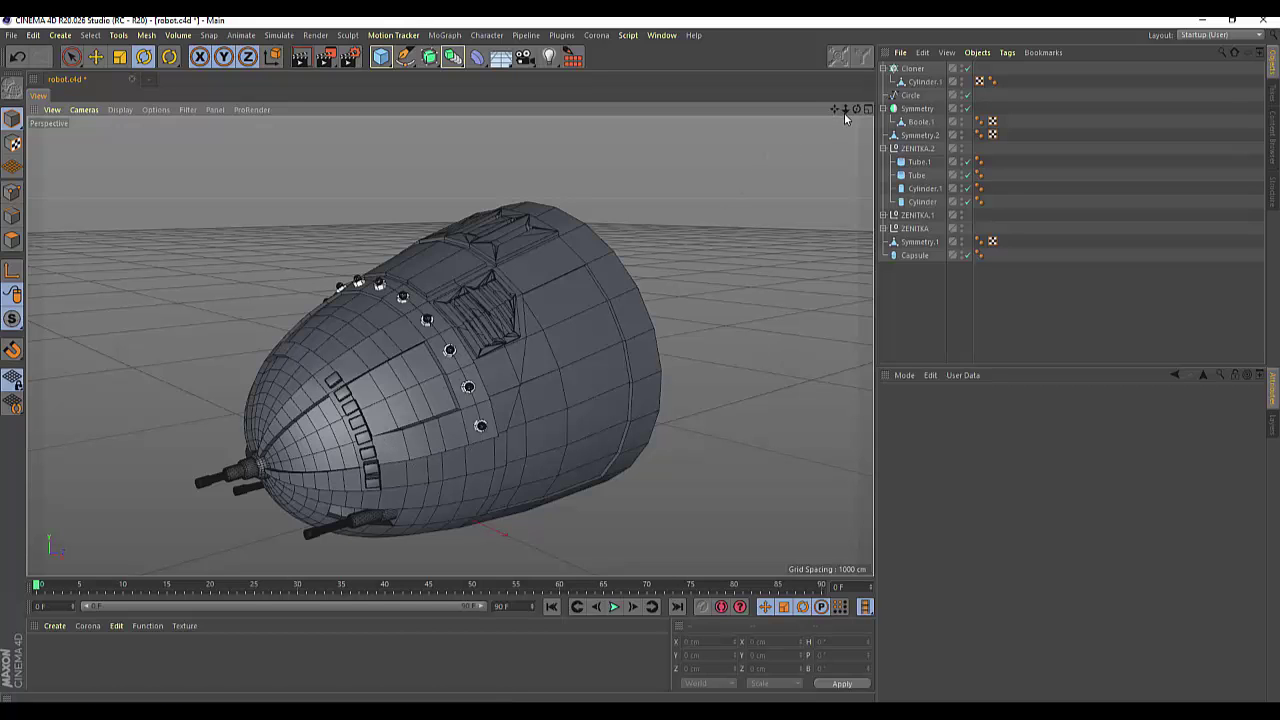
drag(855, 113, 380, 378)
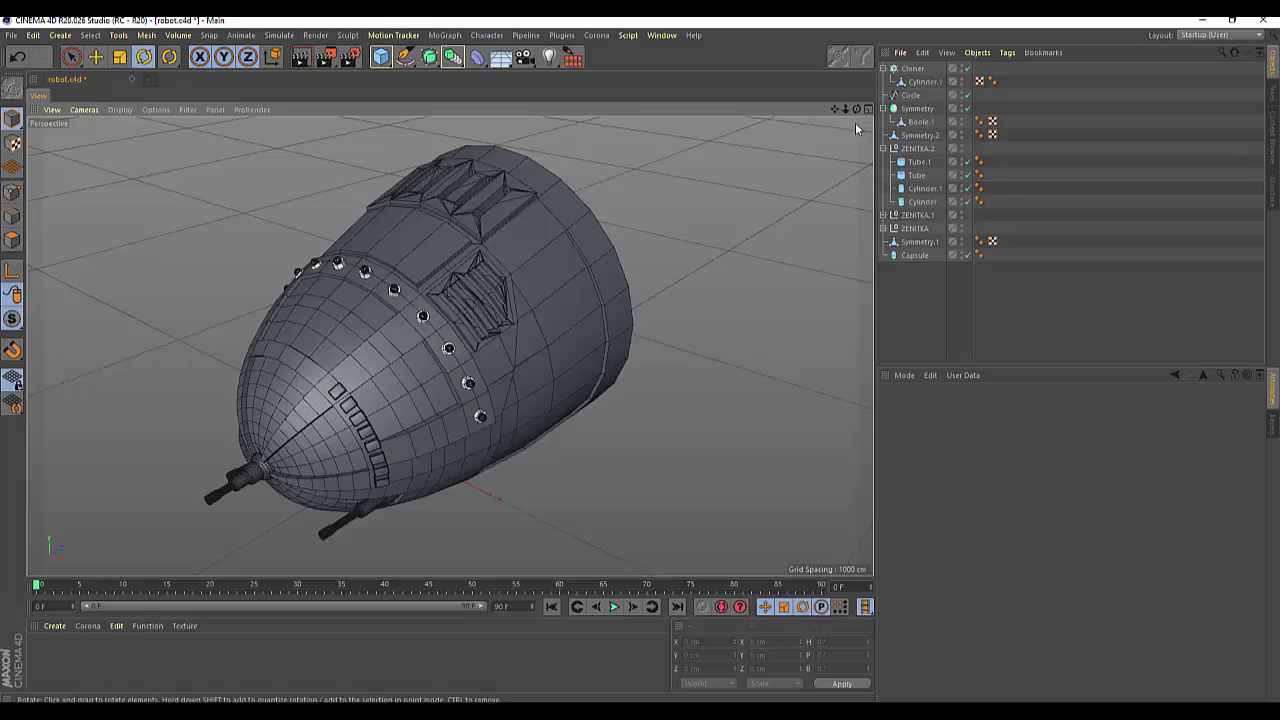
drag(856, 108, 449, 348)
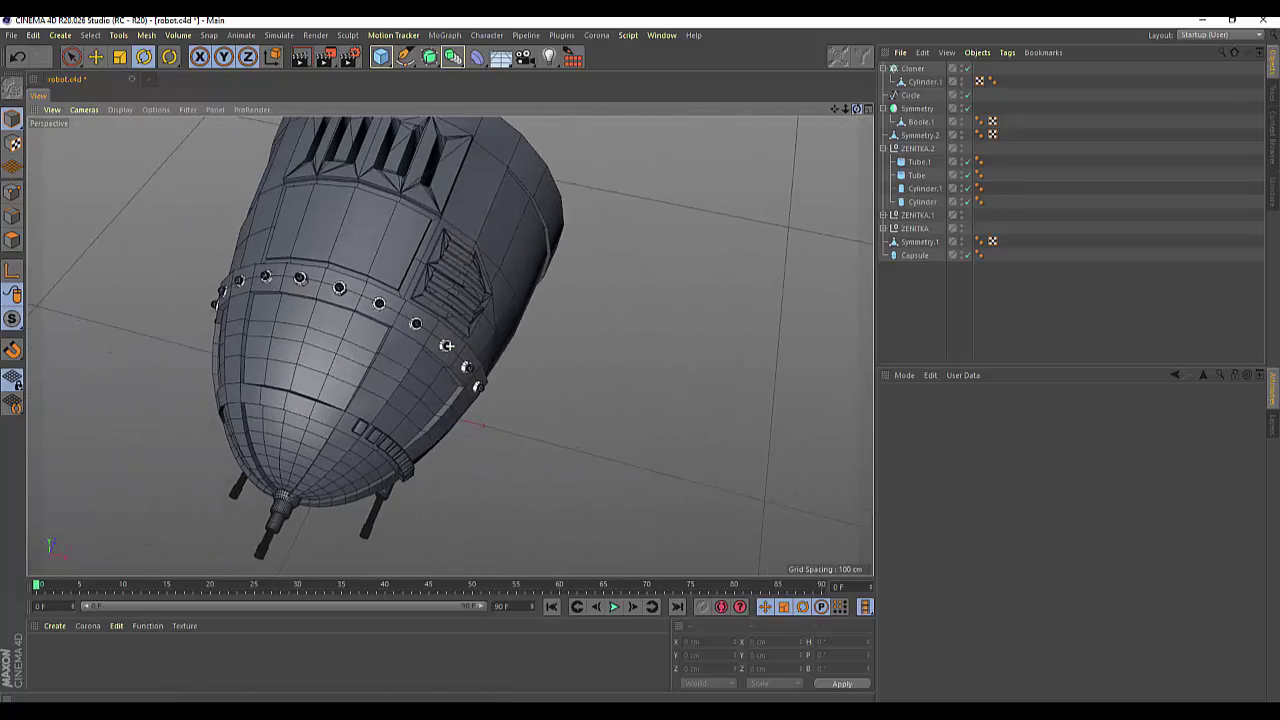